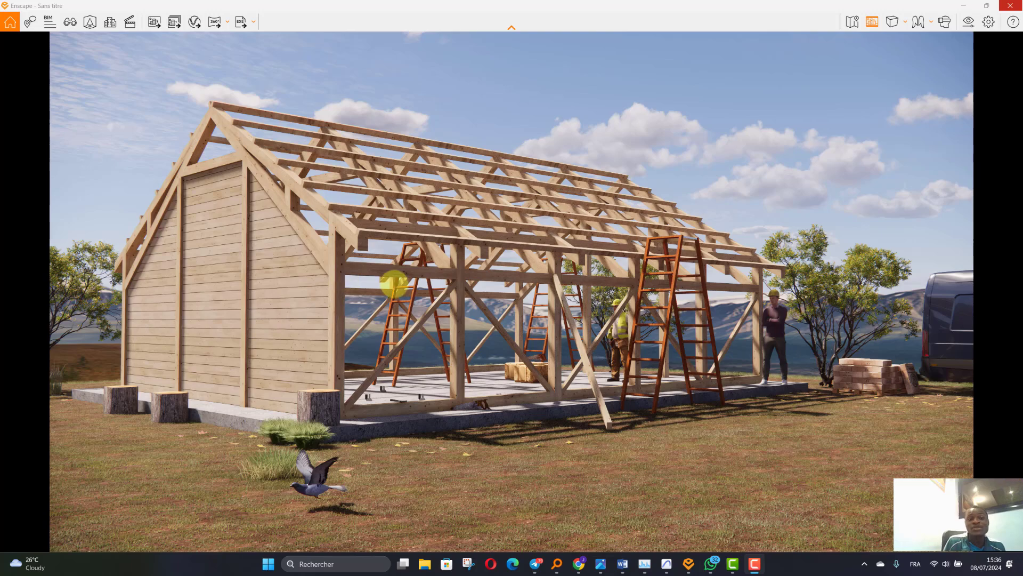
- Walk around the rendered timber-frame house to examine its open side, roof framing and boarded gable wall
key(a)
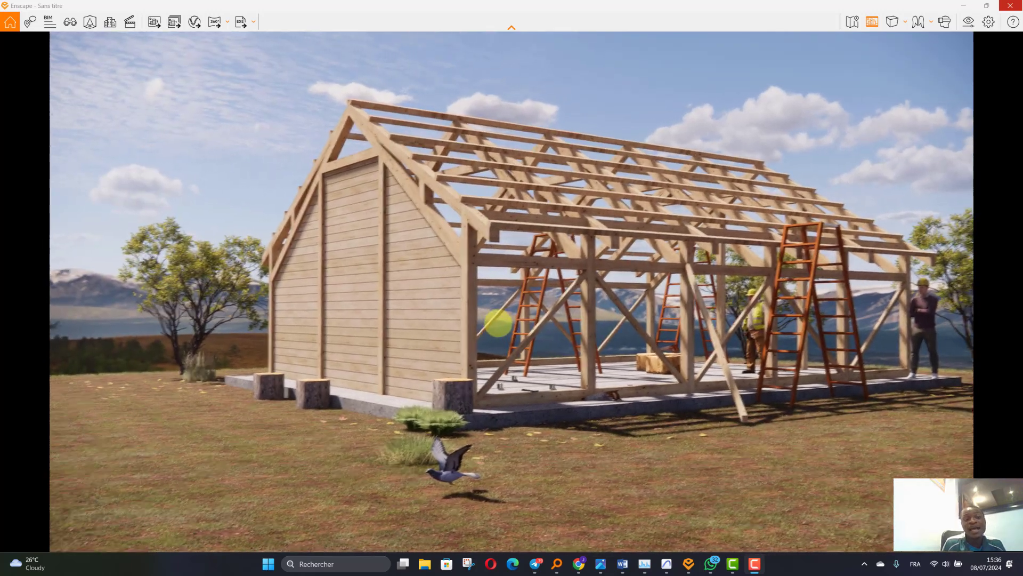
key(d)
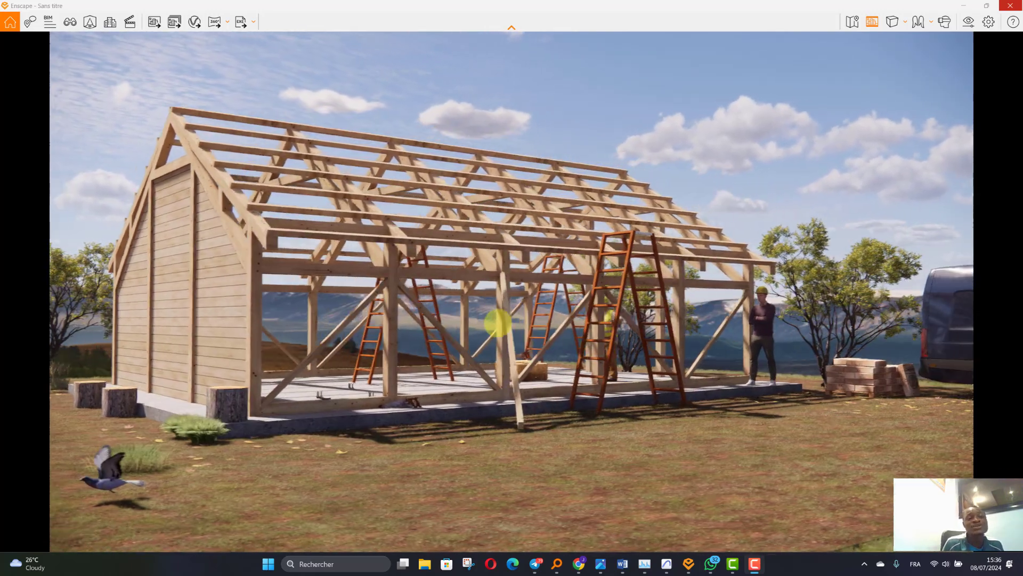
key(w)
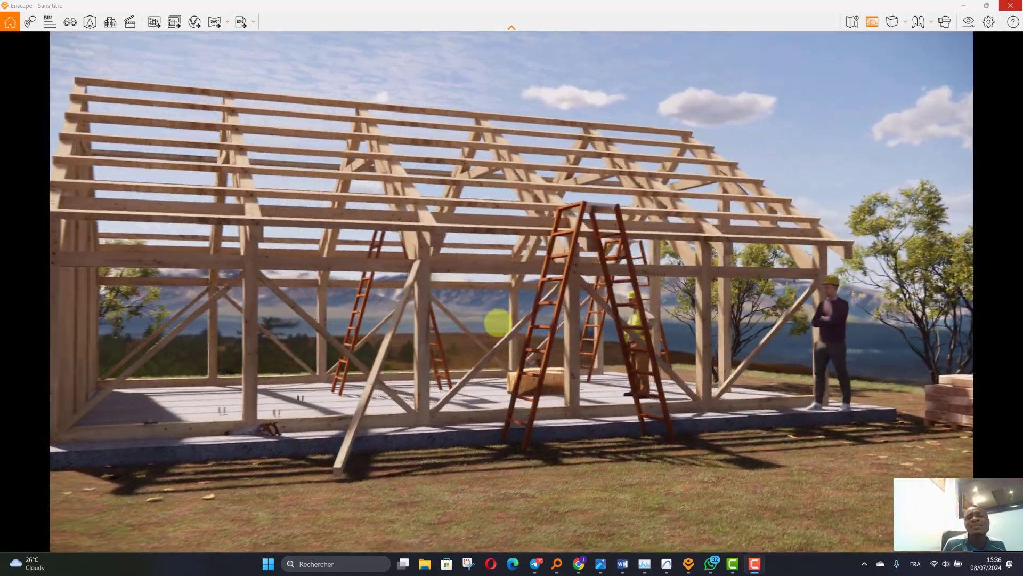
key(a)
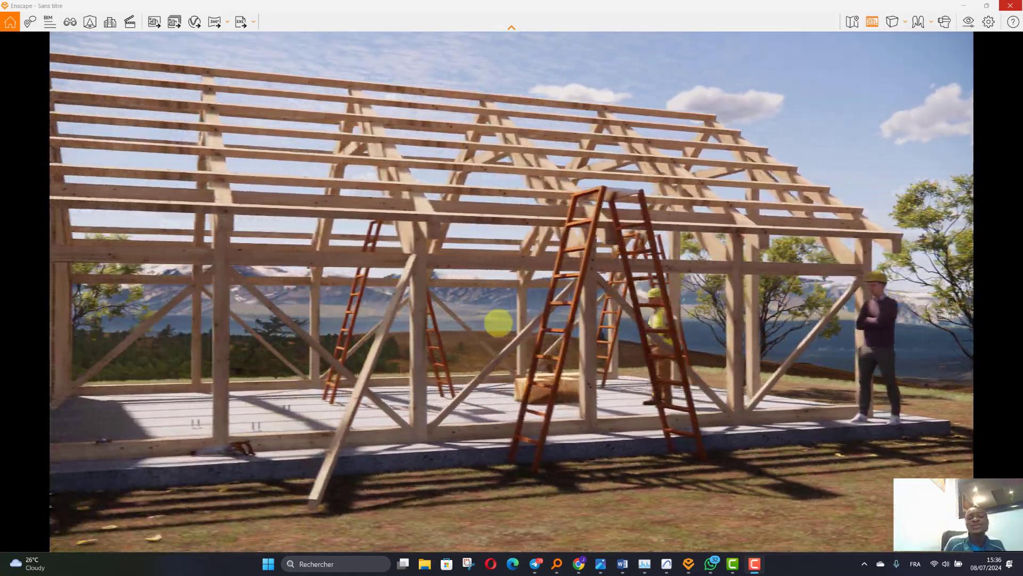
key(a)
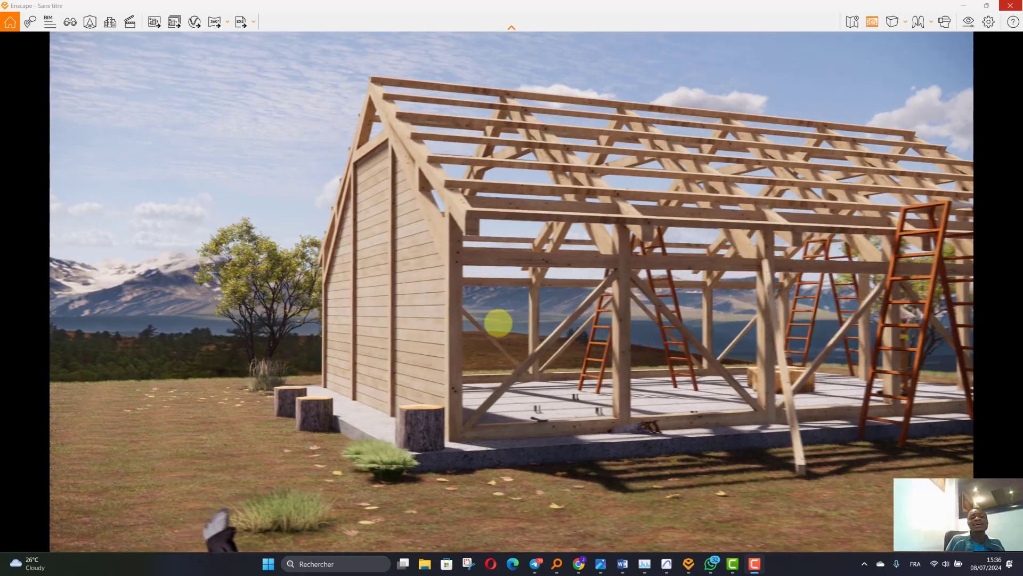
key(a)
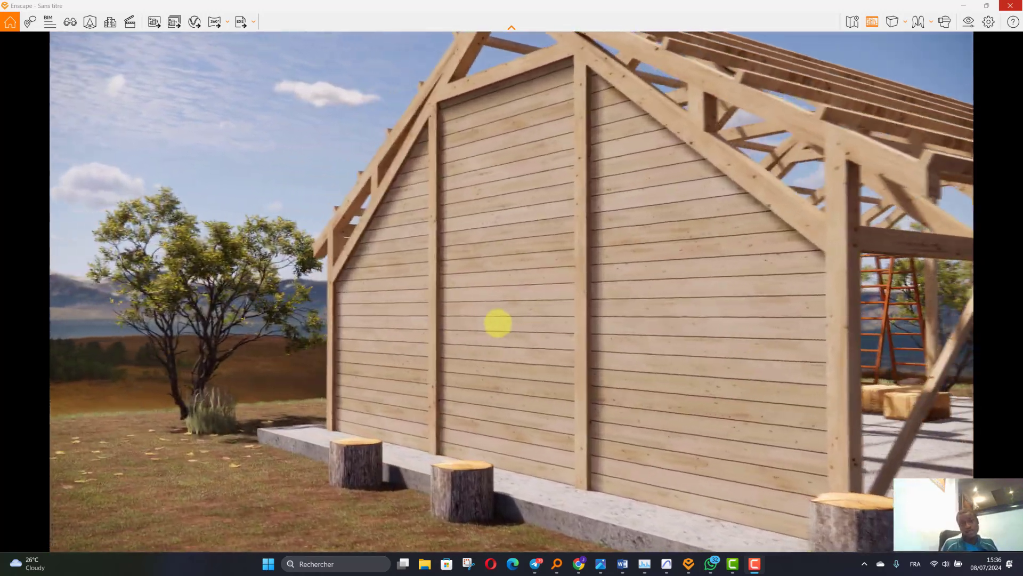
key(a)
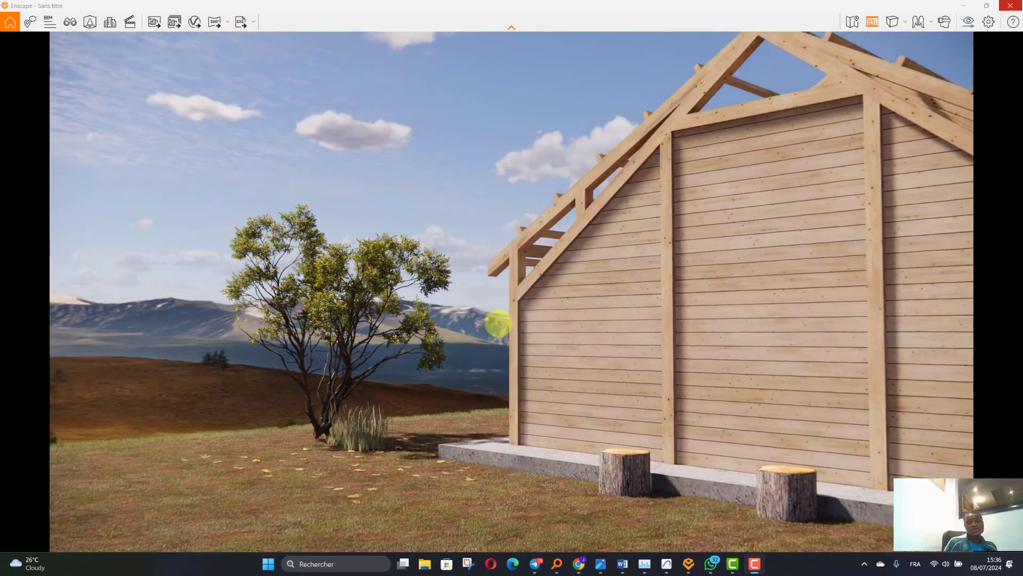
key(d)
key(s)
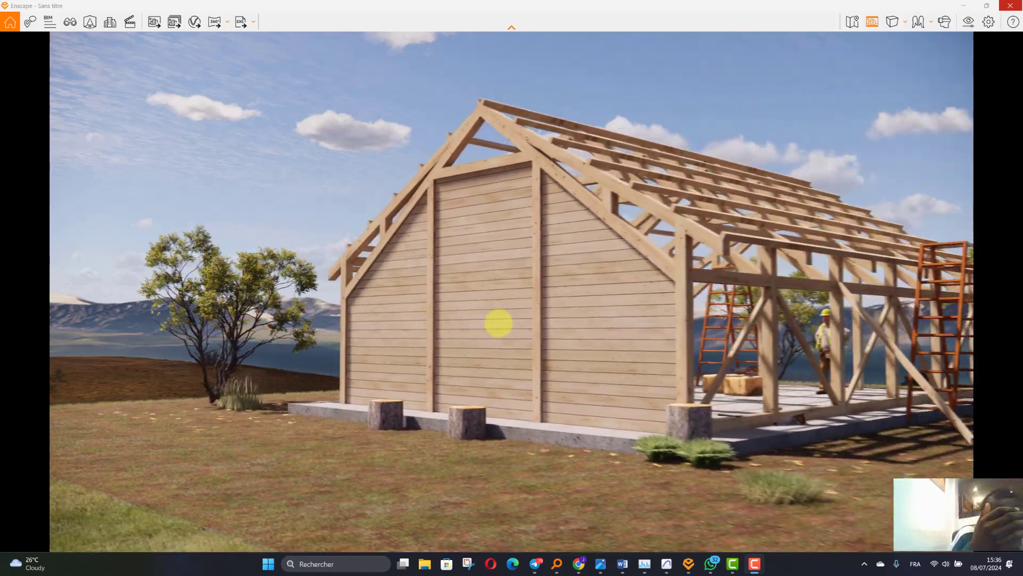
key(d)
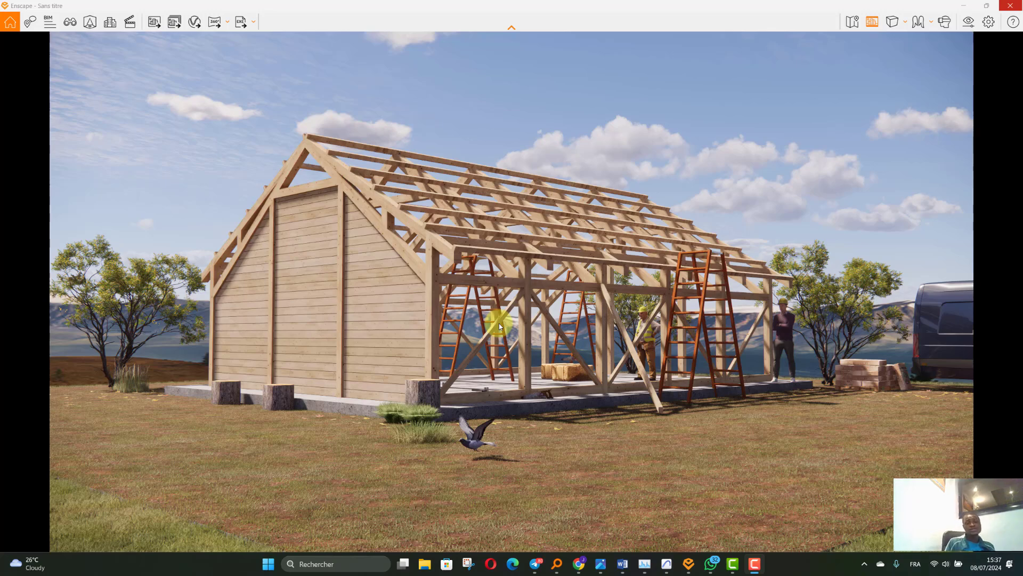
- Switch to Archicad and examine the timber-frame house in 3D from its gable side and from above
click(667, 564)
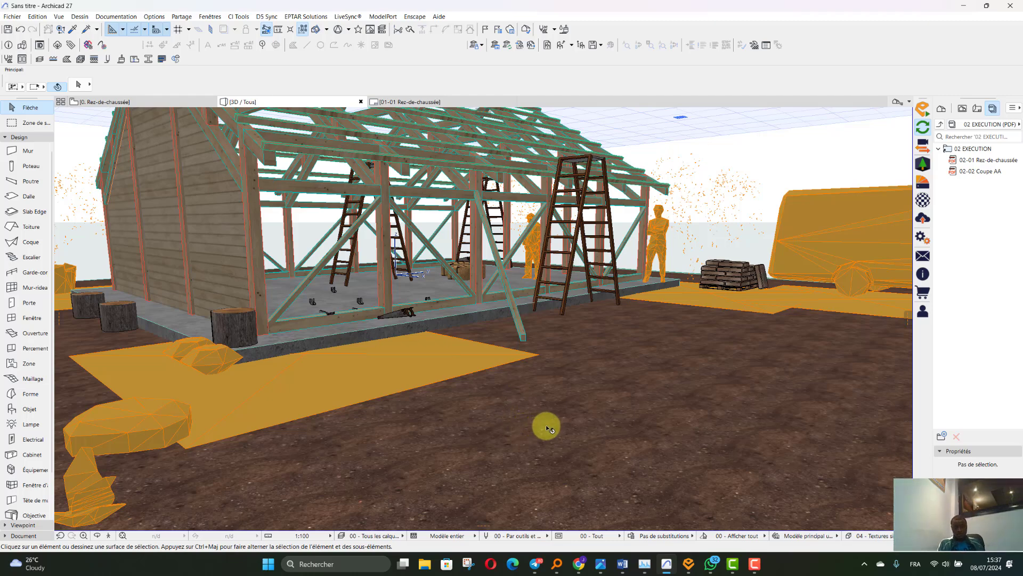
scroll(547, 428, down, 5)
scroll(410, 177, up, 2)
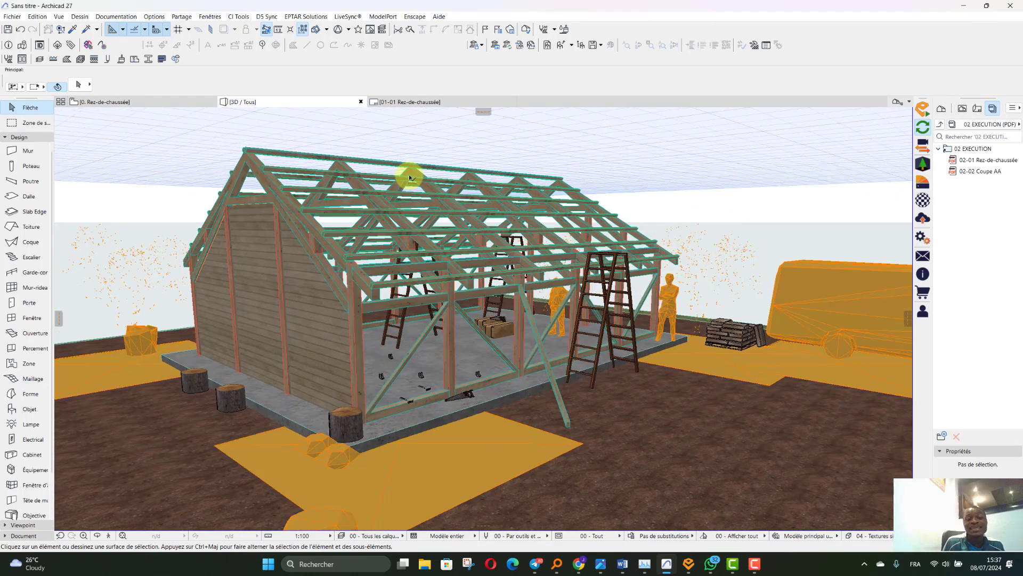
click(97, 535)
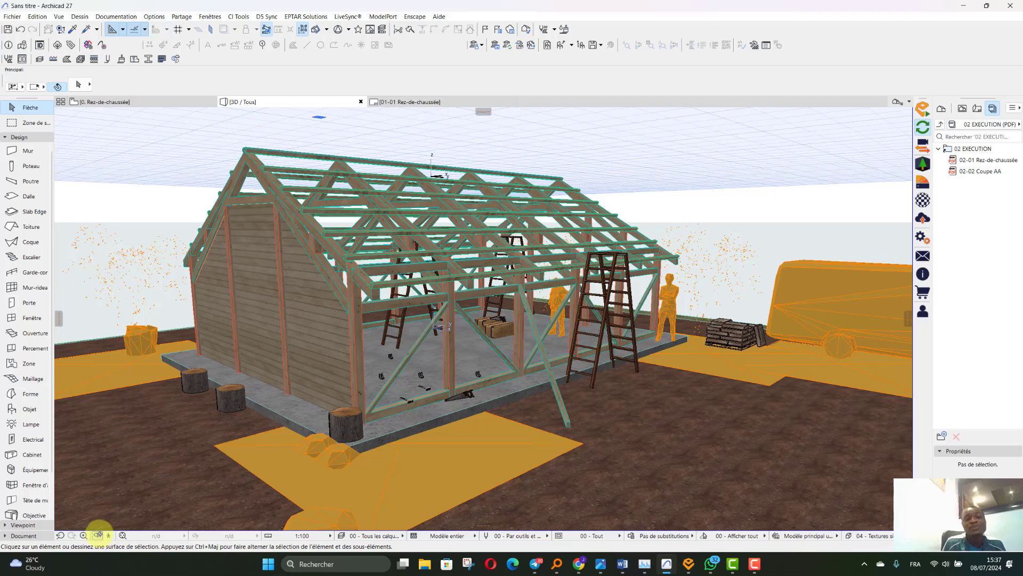
drag(492, 289, 235, 245)
drag(598, 286, 231, 267)
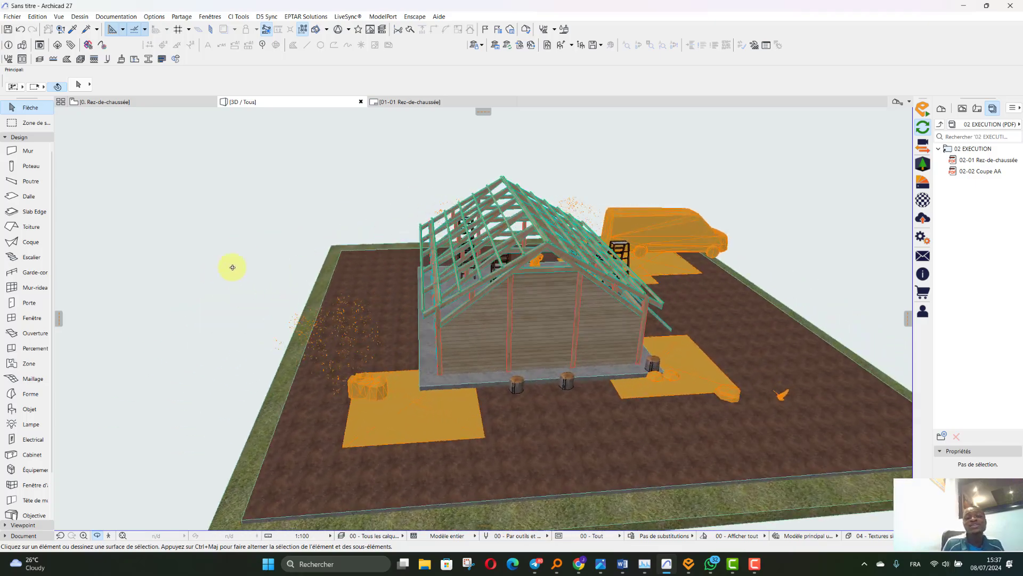
drag(372, 258, 598, 308)
scroll(598, 308, down, 2)
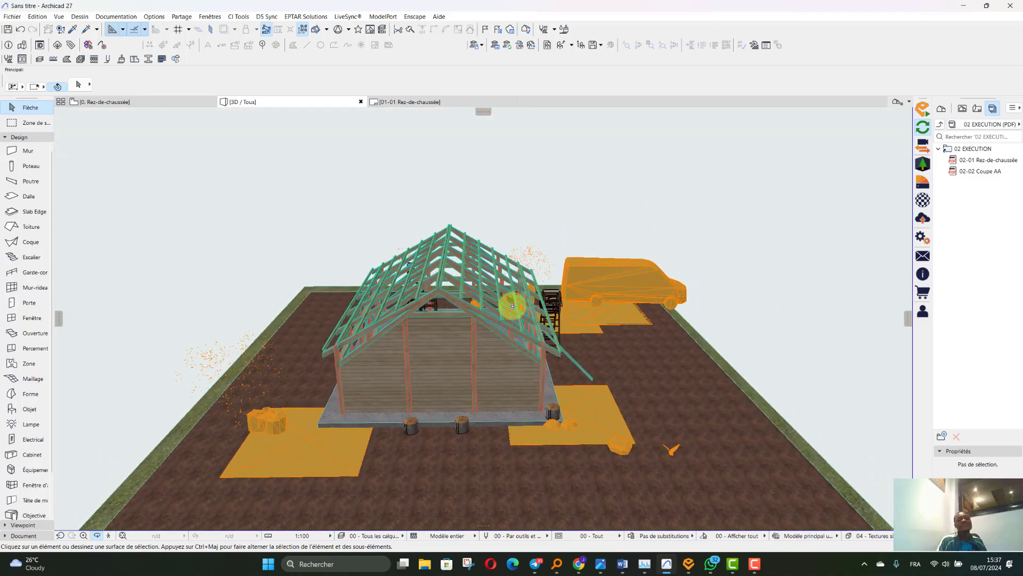
scroll(368, 304, down, 2)
drag(419, 296, 317, 360)
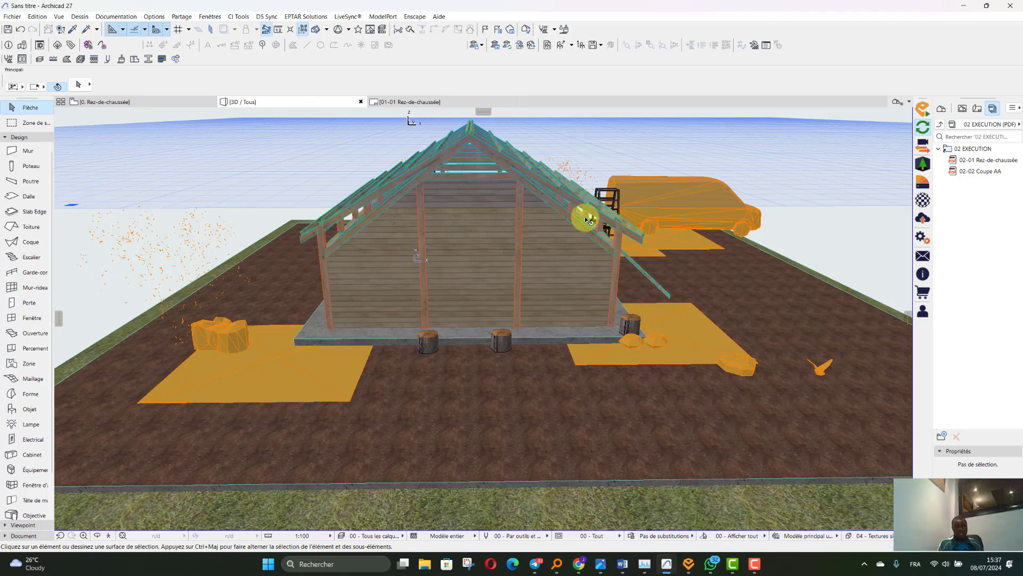
scroll(658, 323, down, 5)
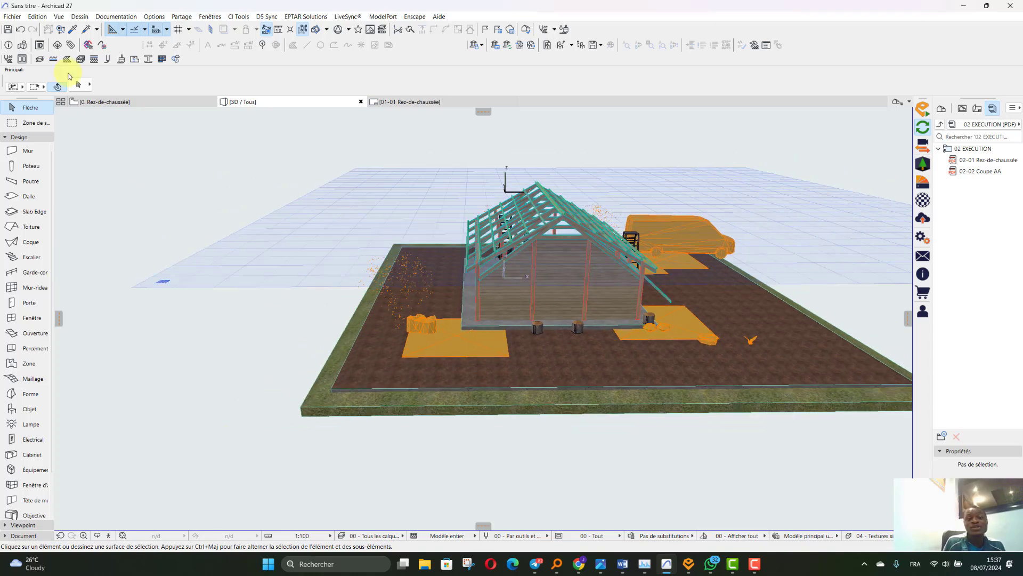
- Place a vertical column with a 0.150 × 0.150 section on the empty grid area away from the house
click(21, 166)
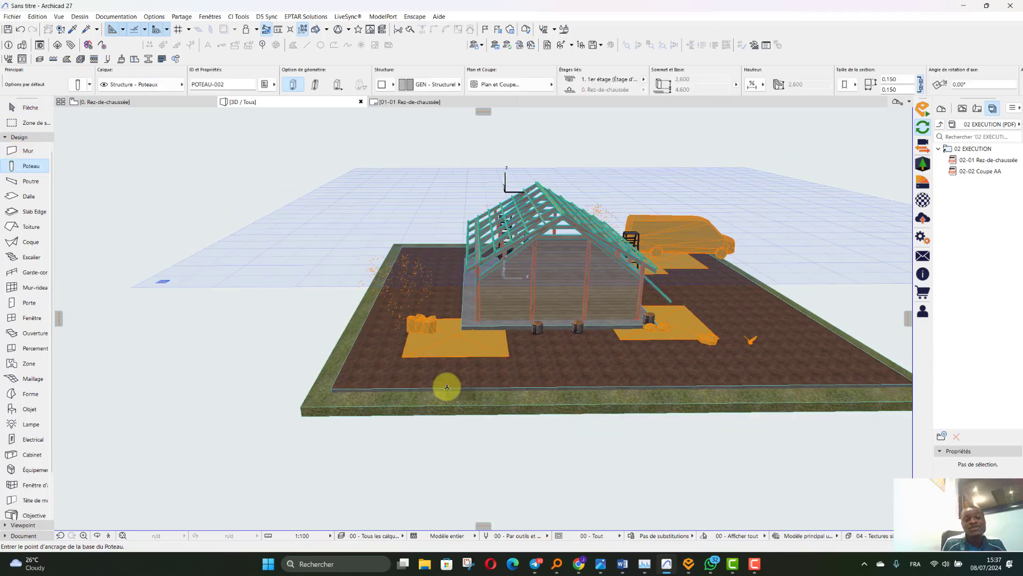
scroll(263, 321, down, 2)
scroll(222, 205, up, 6)
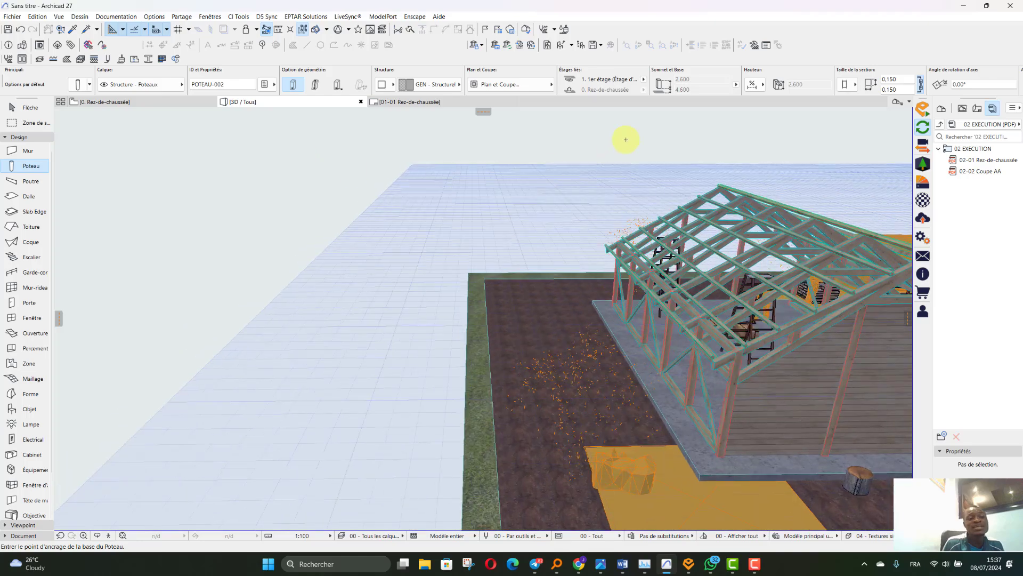
scroll(423, 206, up, 6)
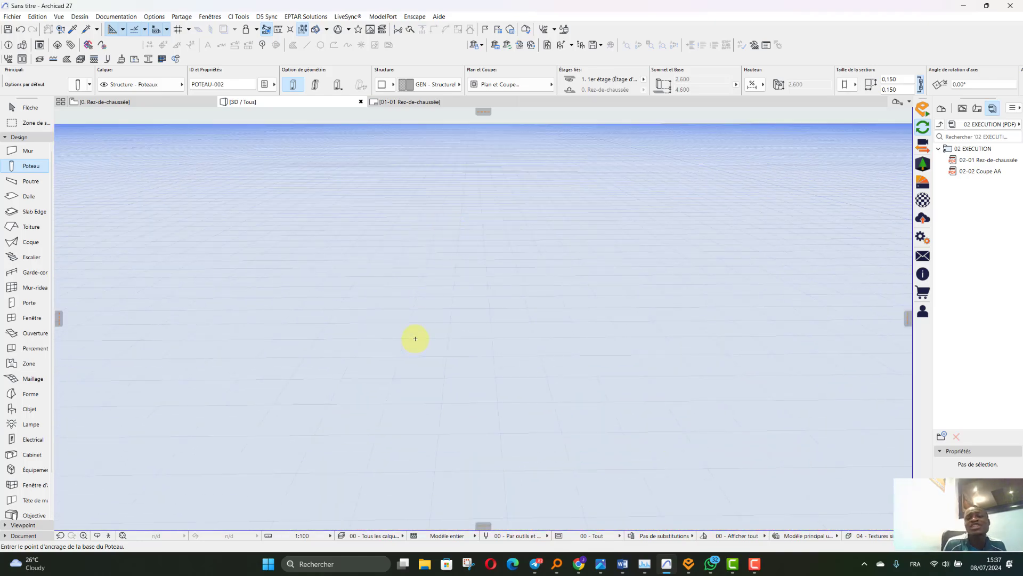
click(423, 347)
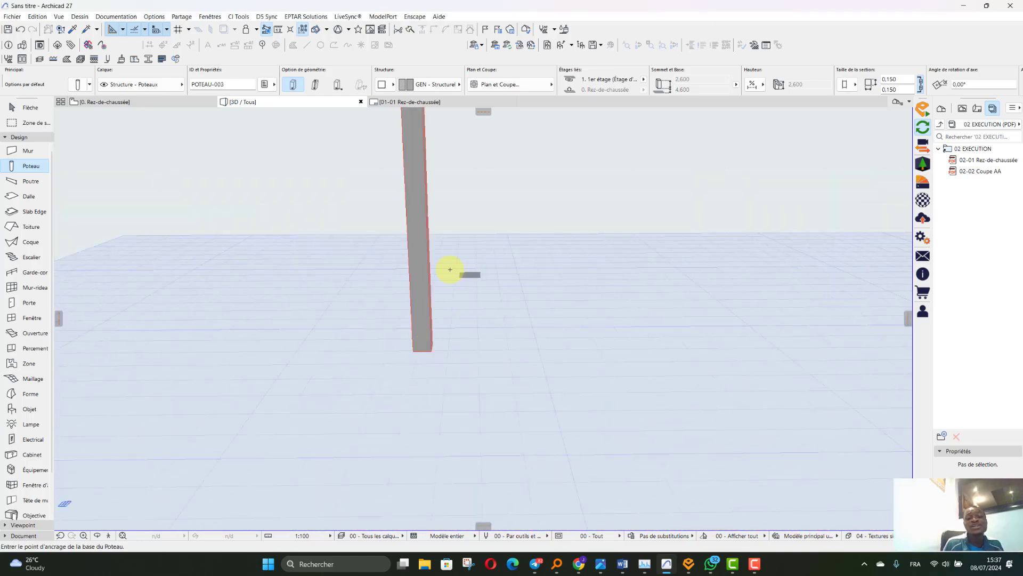
key(Escape)
- Set the new column's base offset from its home storey, 1er étage, to 0
click(424, 235)
scroll(431, 488, down, 4)
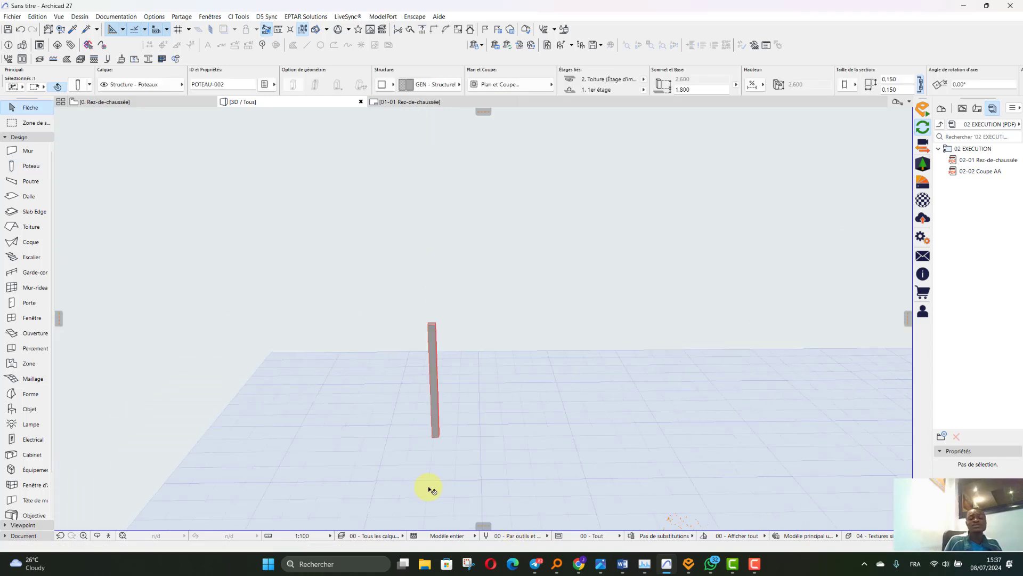
scroll(484, 443, up, 1)
scroll(483, 443, up, 1)
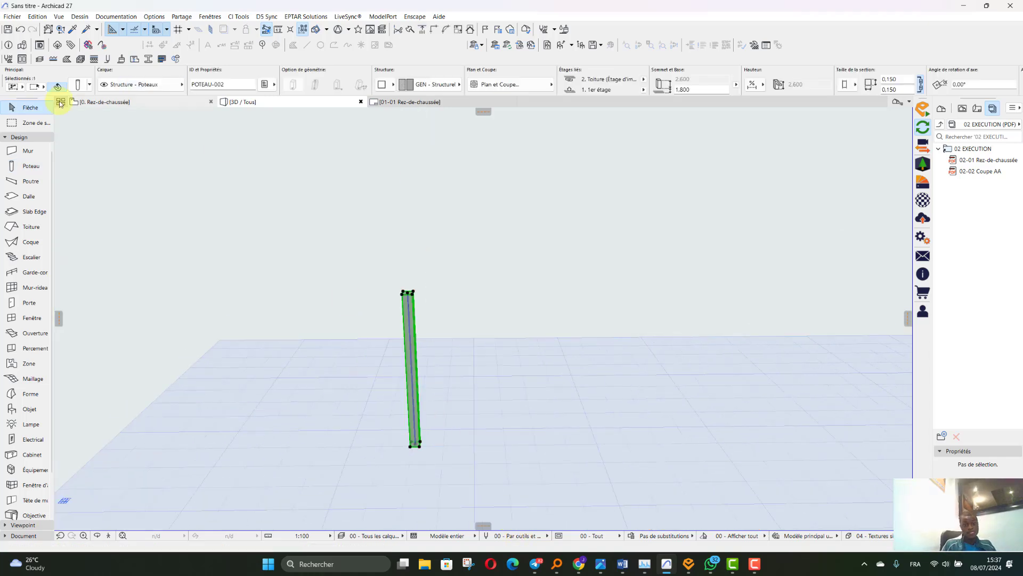
double_click(405, 364)
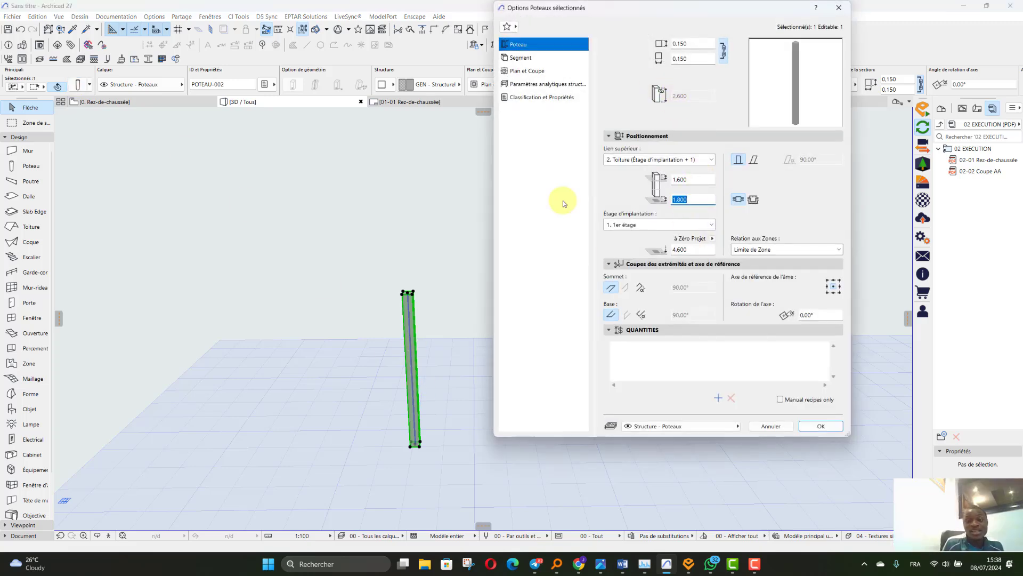
text(0)
key(Return)
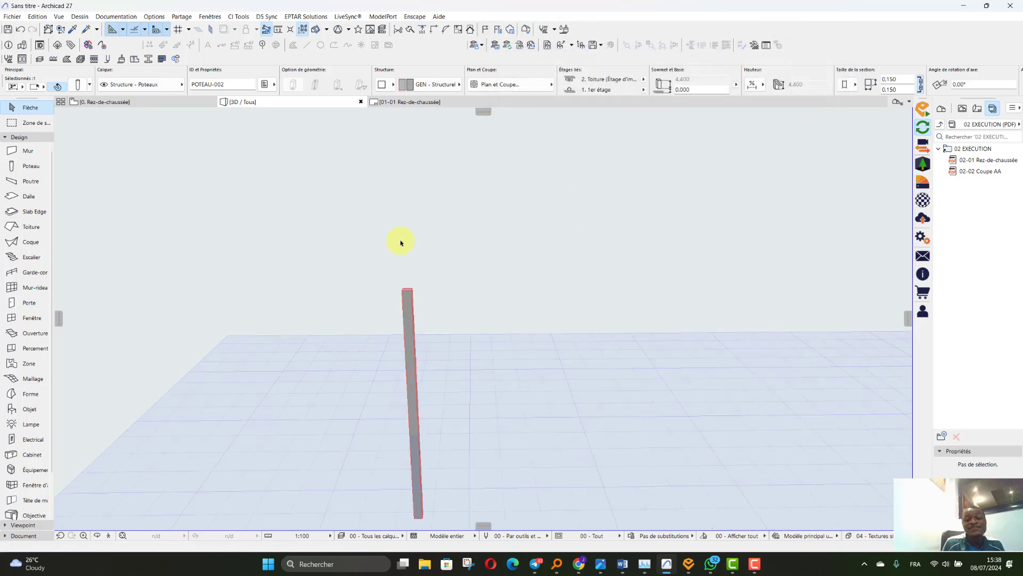
- Keep the column's top linked to the Toiture storey and set its top offset to 0
key(ctrl+t)
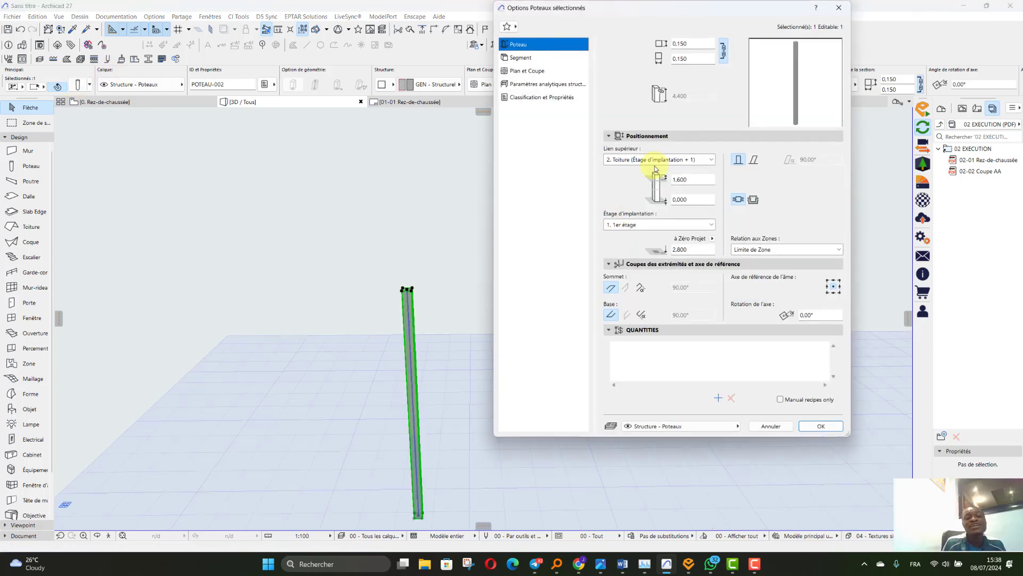
click(656, 159)
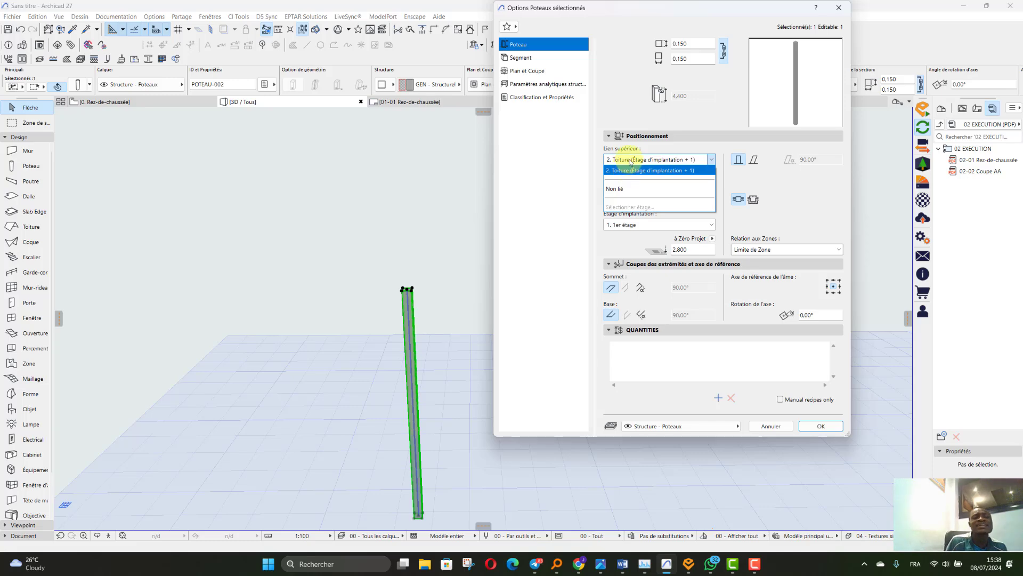
click(631, 161)
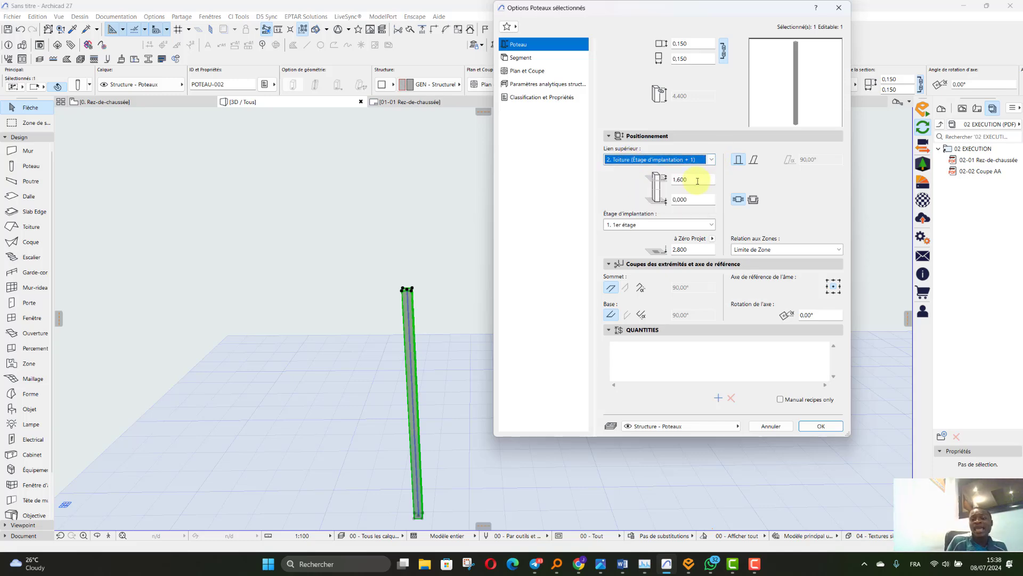
click(697, 181)
text(0)
key(Return)
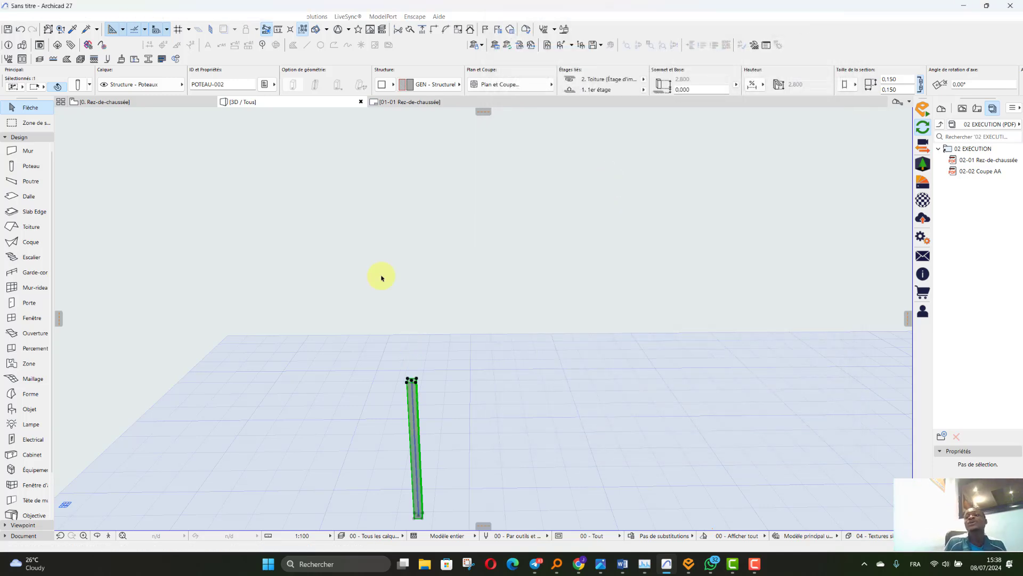
- Copy the column sideways at an angle of 0° from its base to create a second, separate column
click(404, 461)
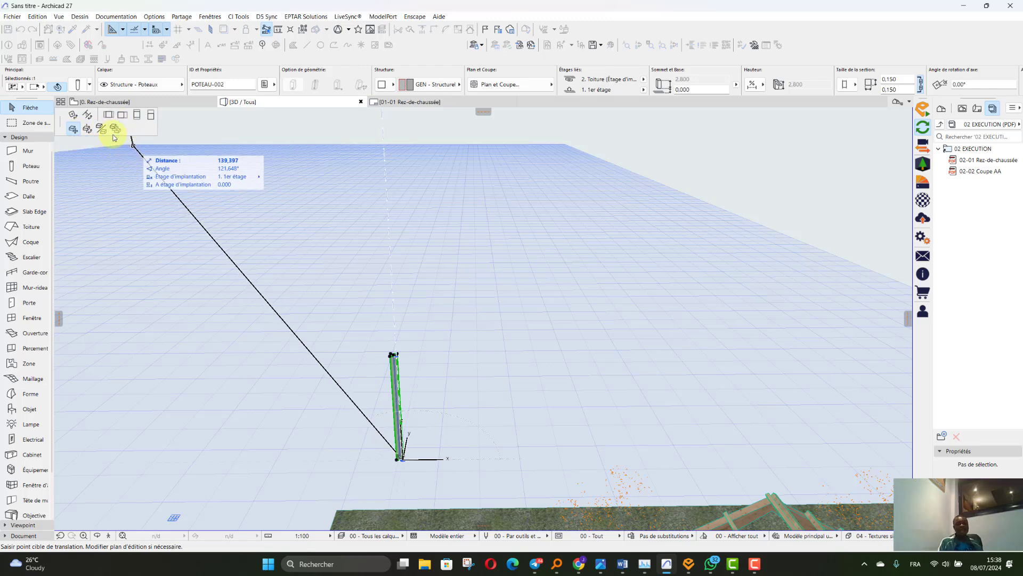
click(113, 134)
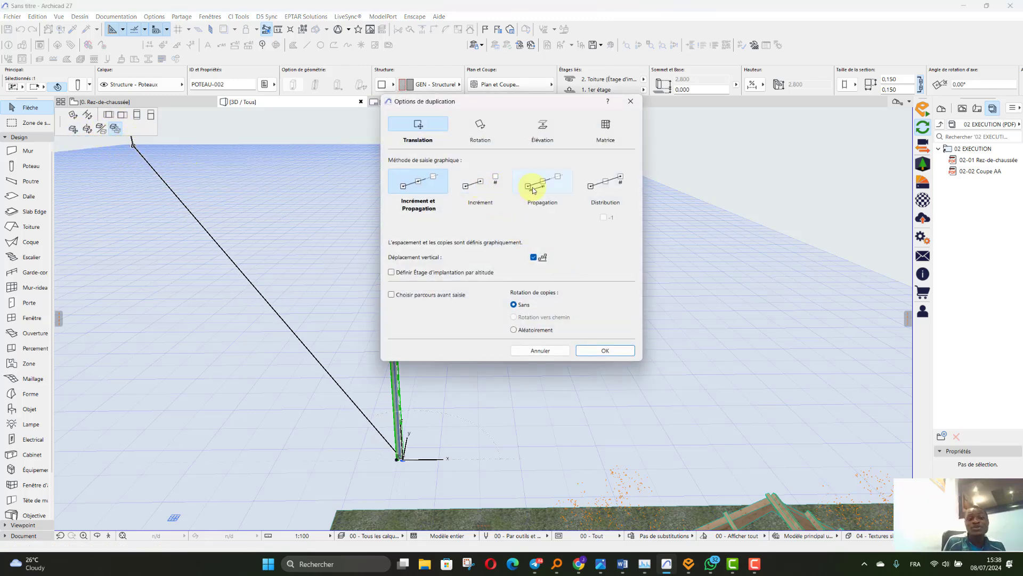
click(630, 101)
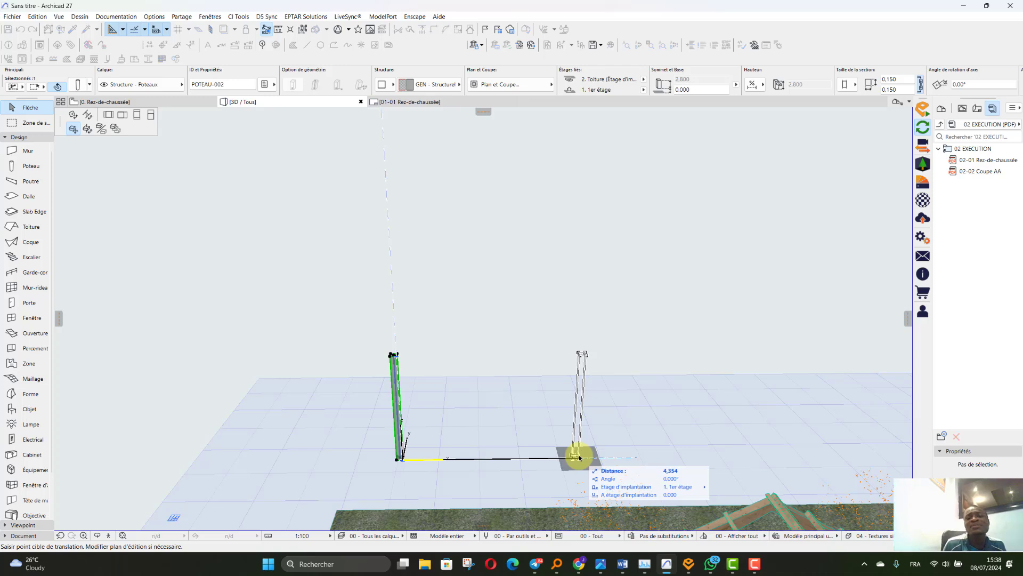
click(580, 458)
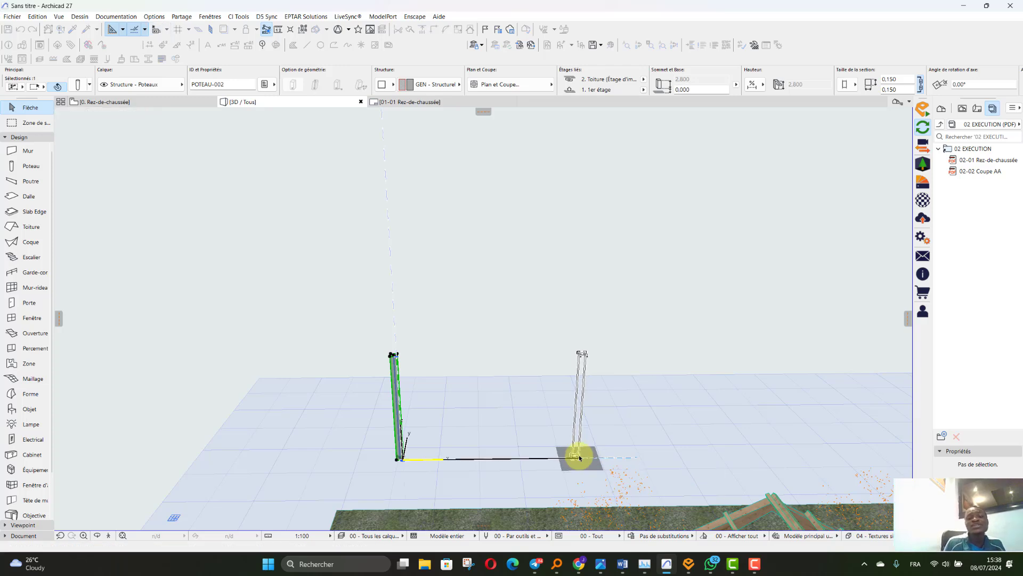
click(633, 364)
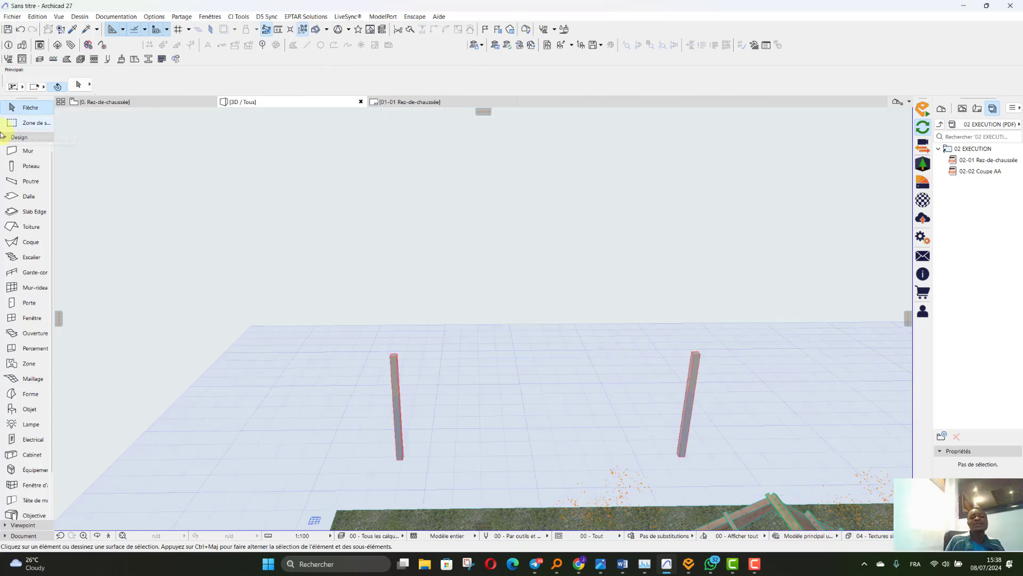
- Prepare a new beam with a section of 0.150 × 0.150
click(28, 181)
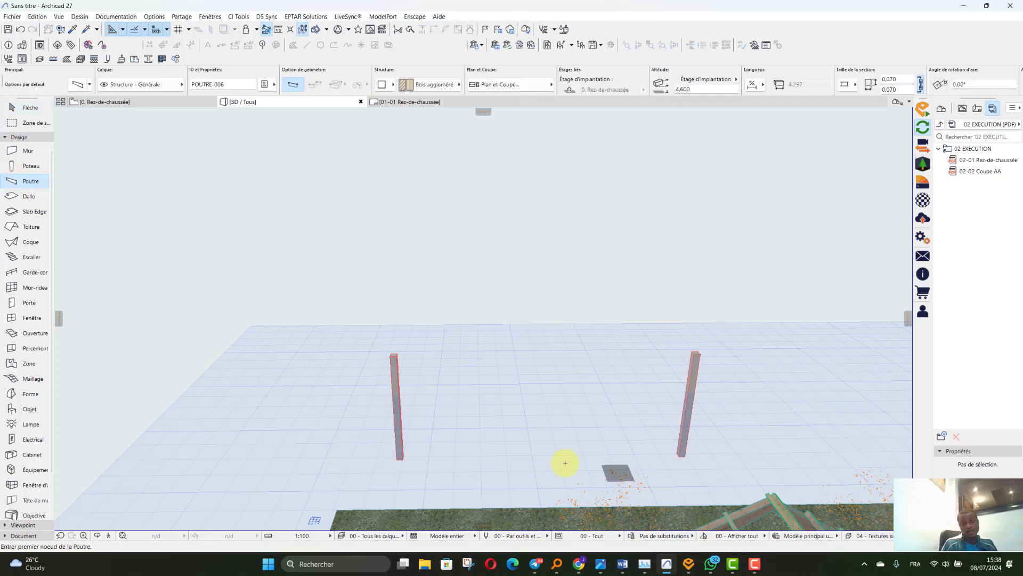
scroll(490, 388, up, 2)
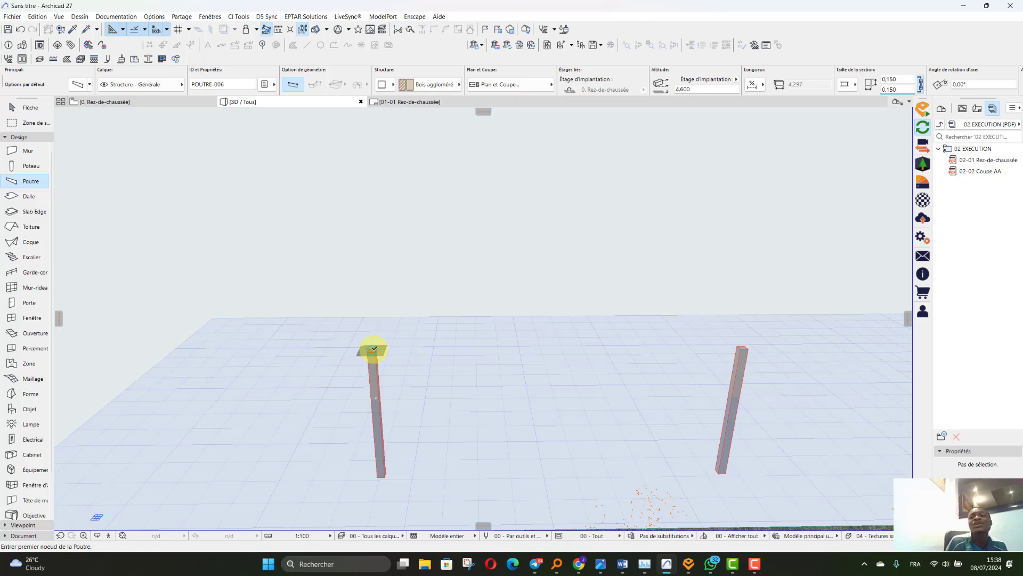
click(374, 349)
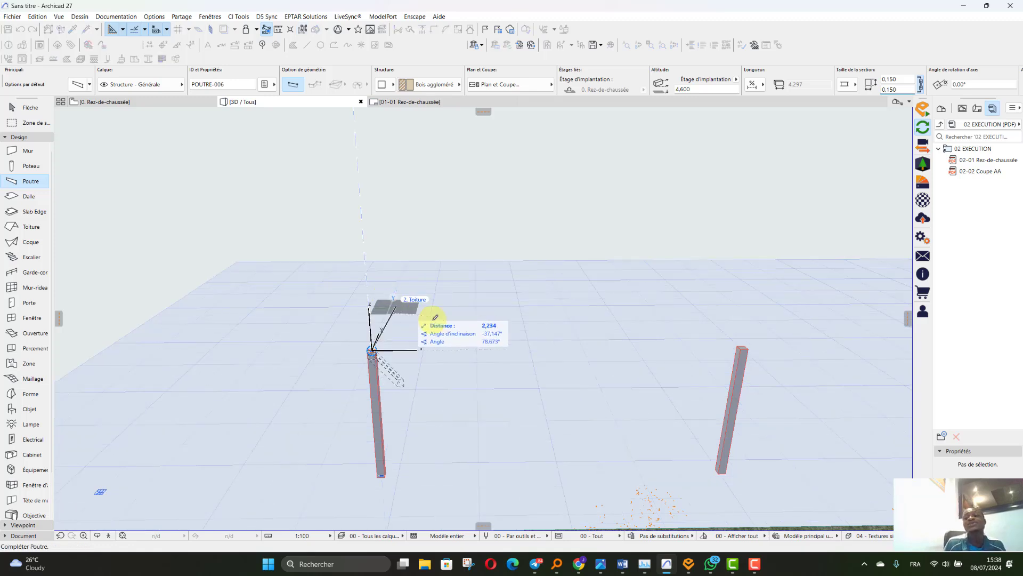
scroll(578, 357, up, 2)
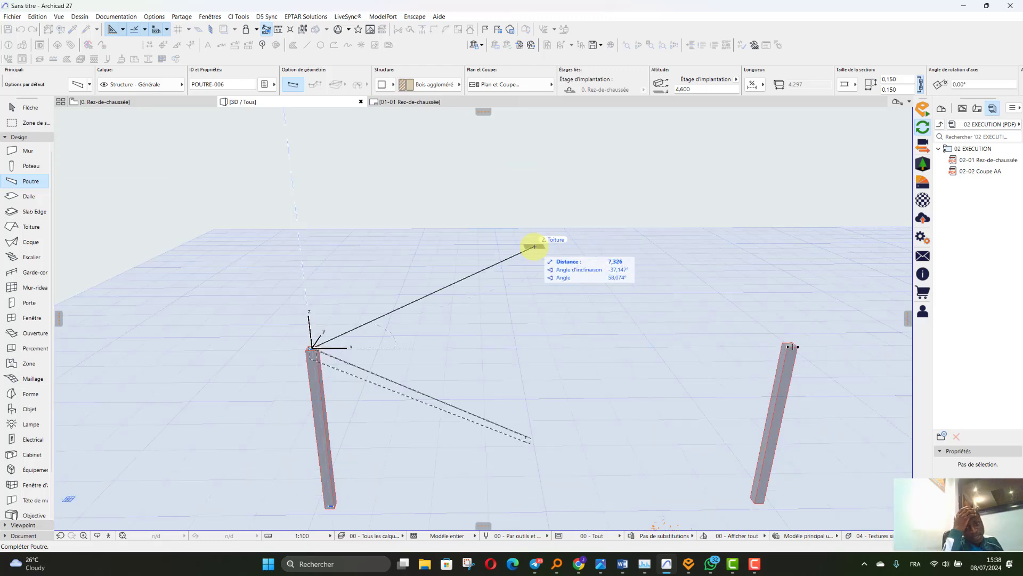
key(Escape)
scroll(525, 248, down, 1)
scroll(526, 248, down, 3)
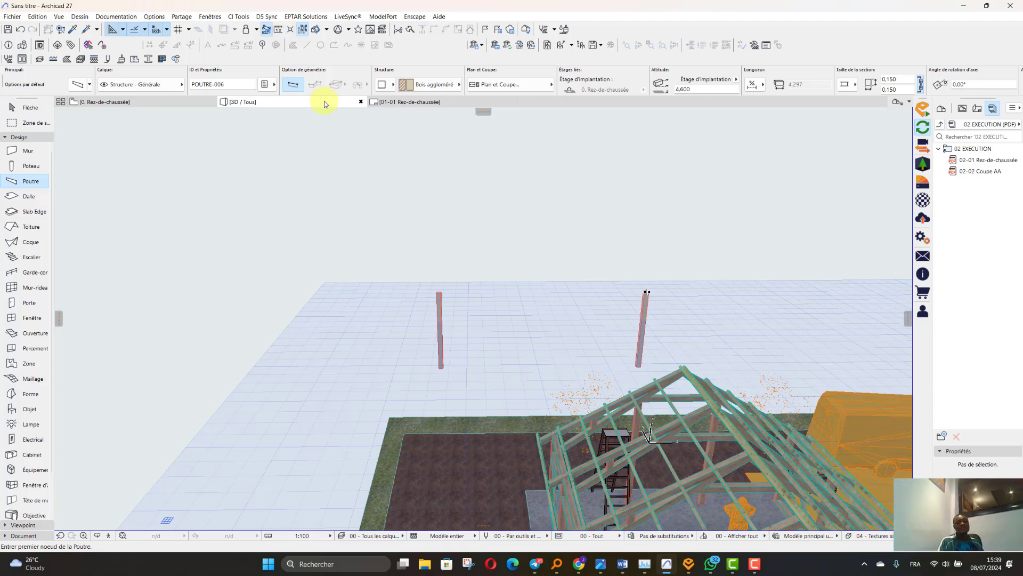
- Draw a beam 7.000 m long starting at the left column's top and aimed at the right column's top
scroll(393, 320, up, 6)
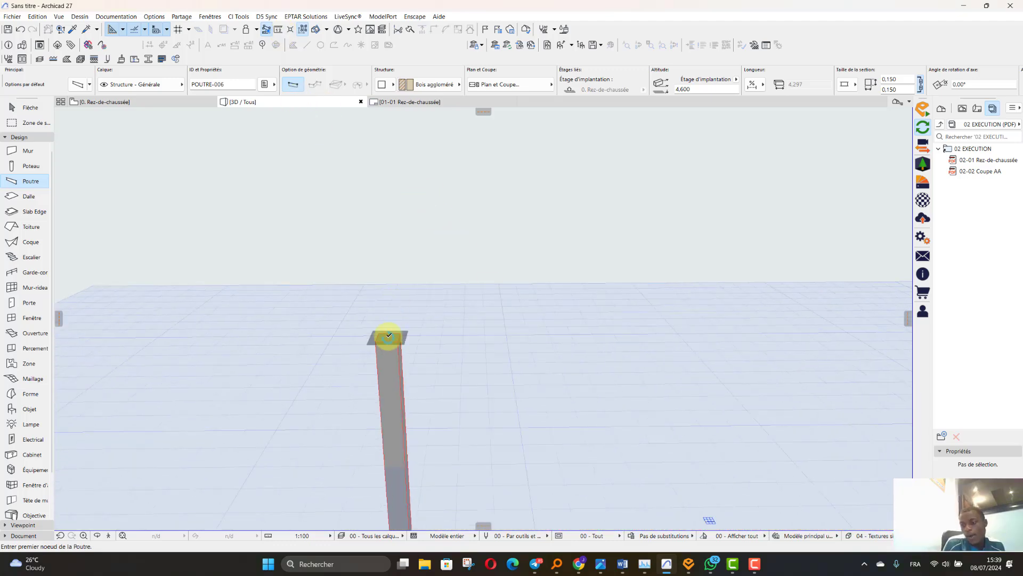
scroll(373, 341, down, 3)
click(332, 346)
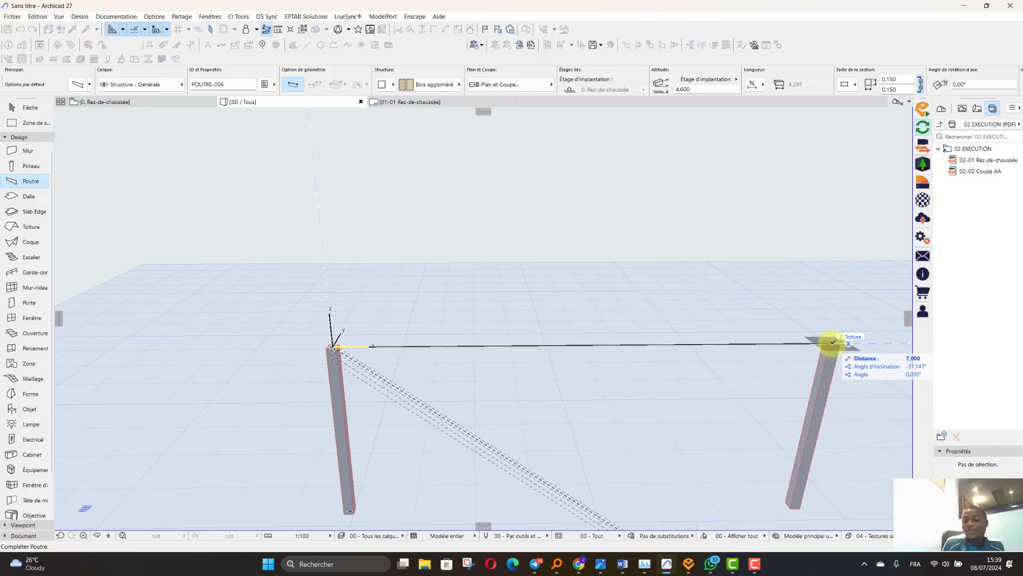
click(833, 343)
scroll(535, 355, down, 3)
key(Escape)
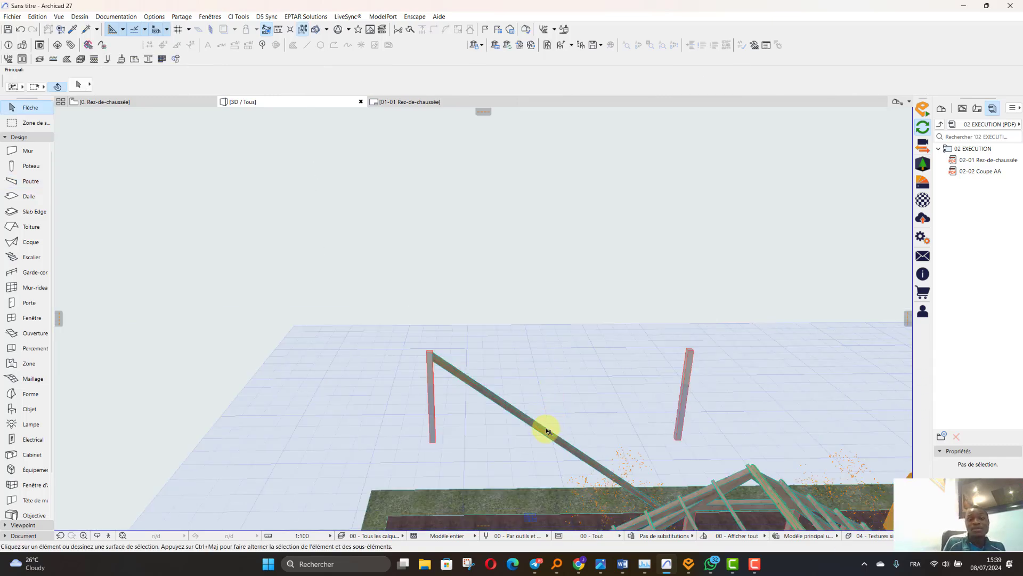
- Change the beam's inclination by moving its low free end up to the top of the right column
click(547, 431)
click(666, 510)
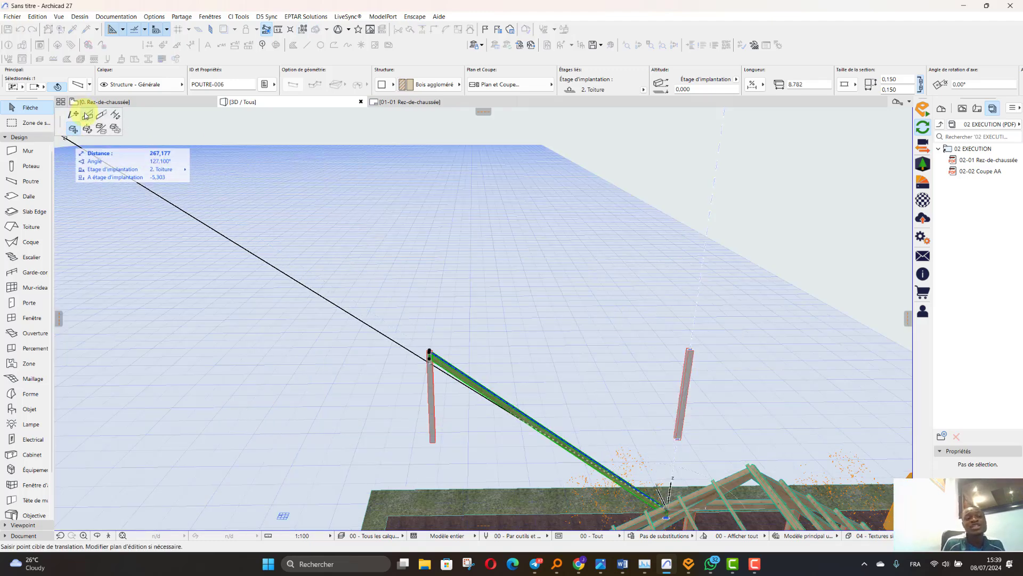
click(86, 116)
scroll(651, 300, up, 2)
click(702, 364)
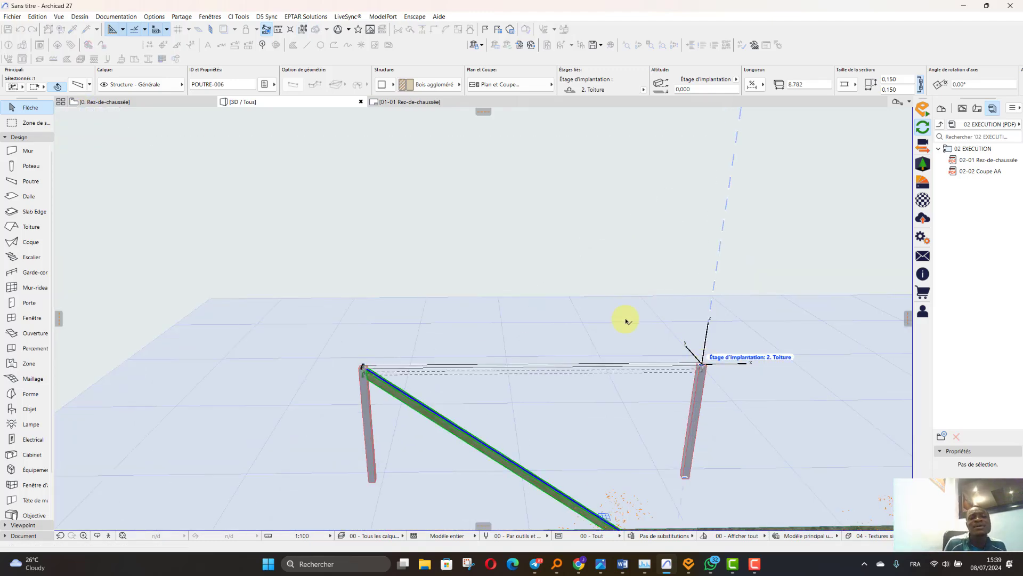
click(522, 292)
- Split the horizontal beam into two segments at its midpoint by inserting a node there
scroll(479, 320, up, 1)
scroll(549, 377, up, 1)
click(537, 385)
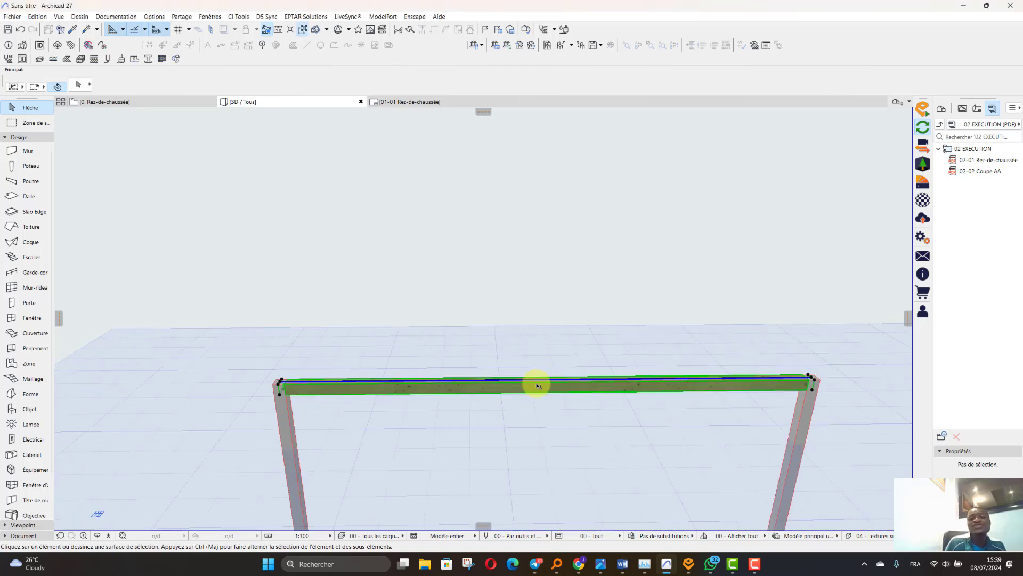
click(549, 380)
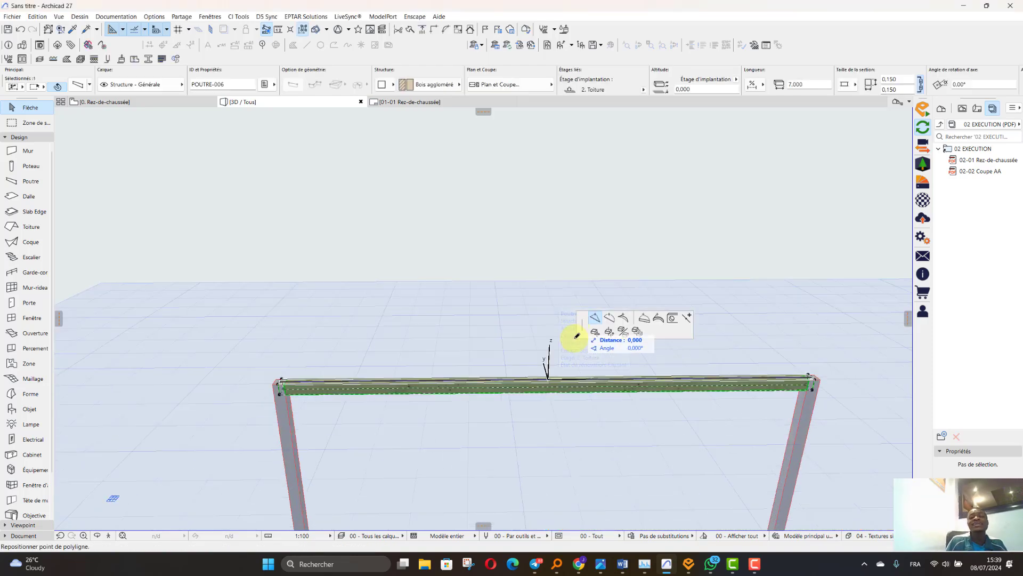
click(593, 318)
scroll(551, 365, up, 3)
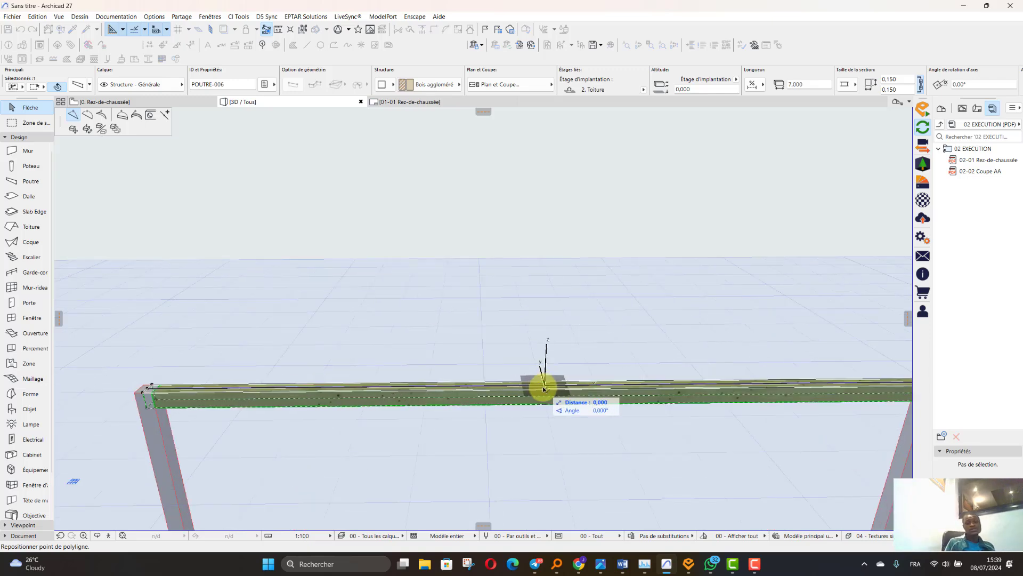
click(544, 390)
- Incline the right half of the beam by raising its inner end 2 m vertically
click(571, 384)
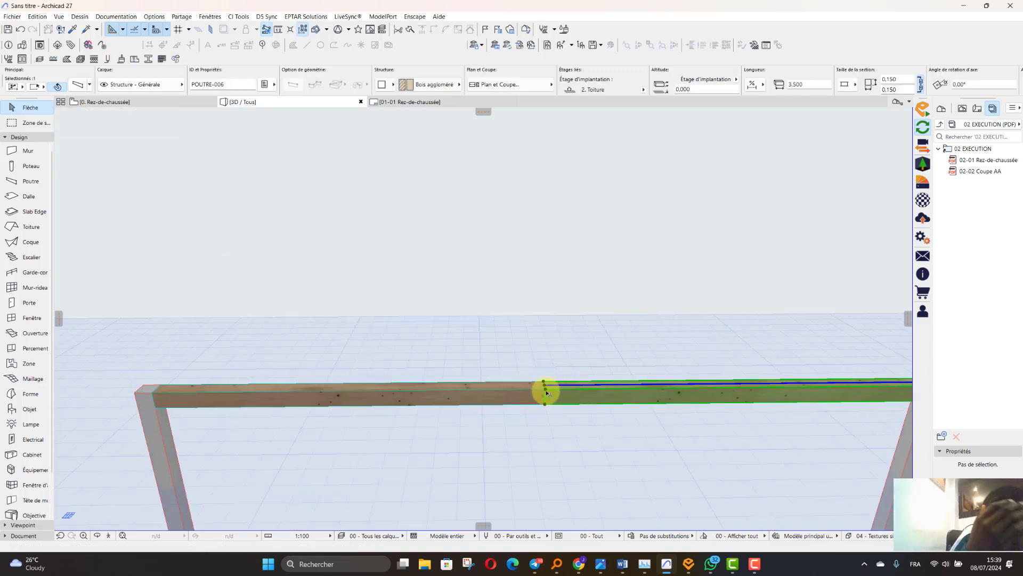
click(544, 385)
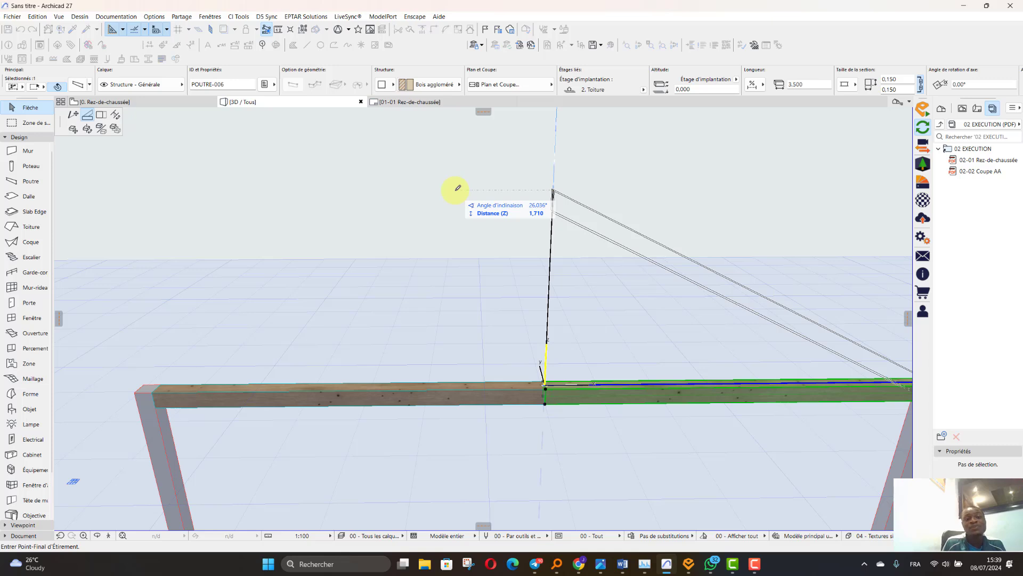
text(2)
key(Return)
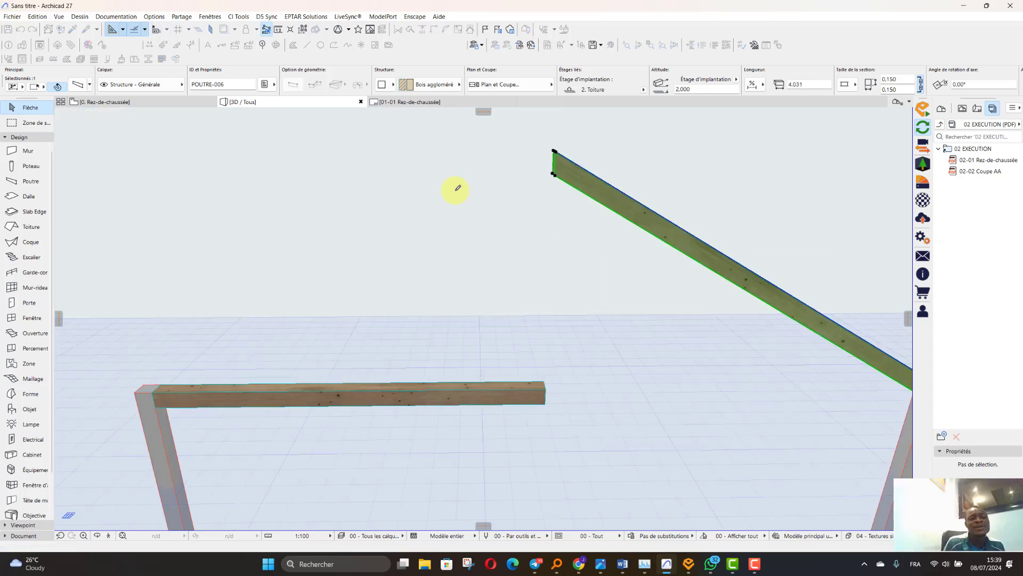
- Incline the left half of the beam by raising its inner end to the peak of the right half
click(544, 388)
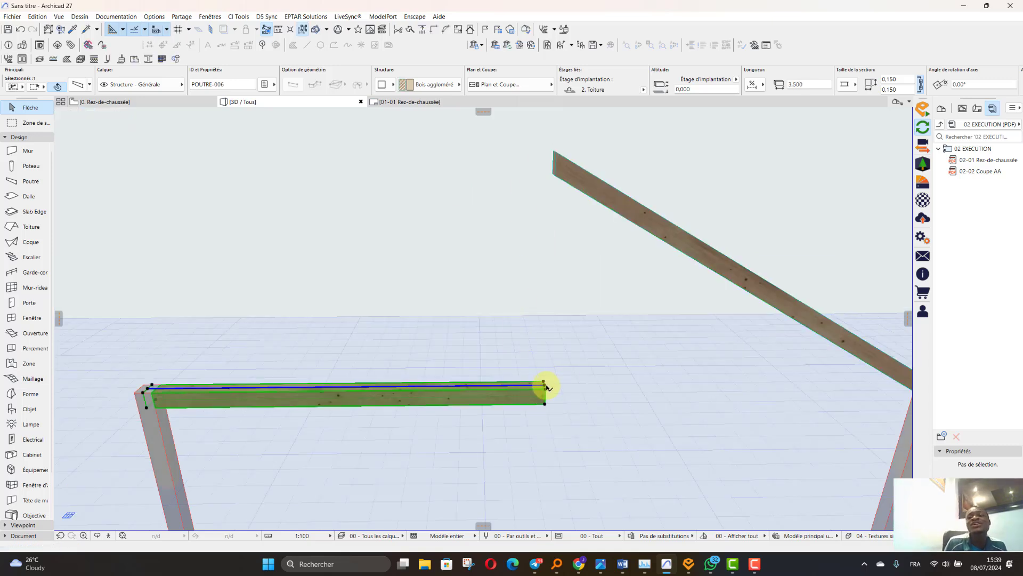
click(544, 384)
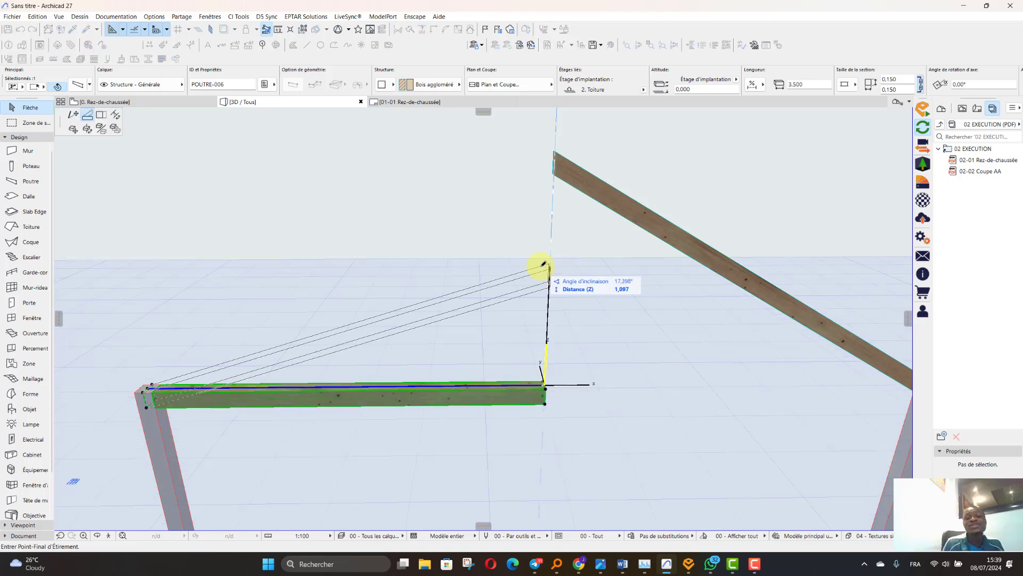
click(554, 155)
shift+middle_drag(528, 162, 430, 228)
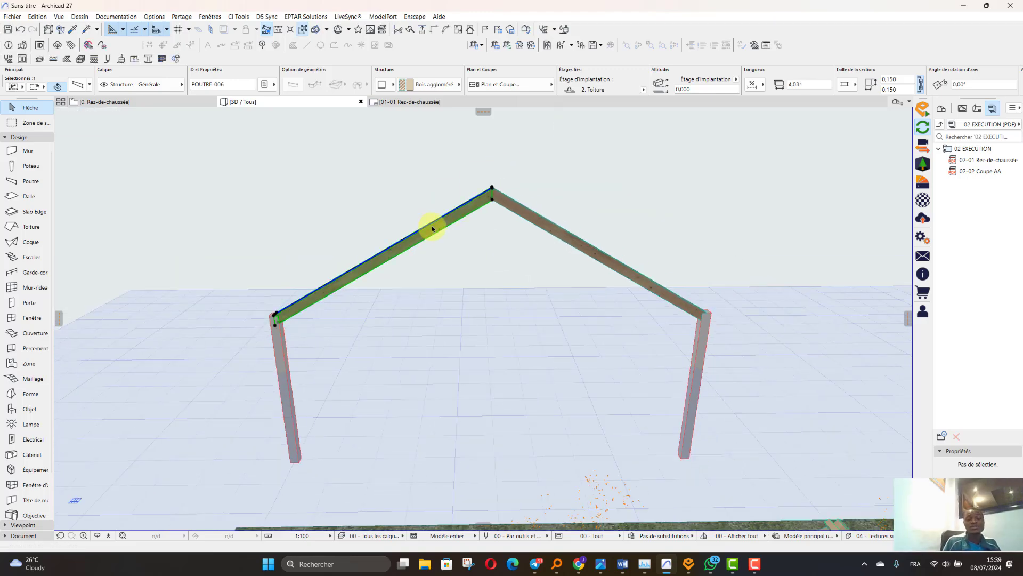
click(283, 206)
- Lower the left column's top to the underside of the sloped beam, at a height of about 2.627
scroll(291, 285, up, 2)
click(278, 352)
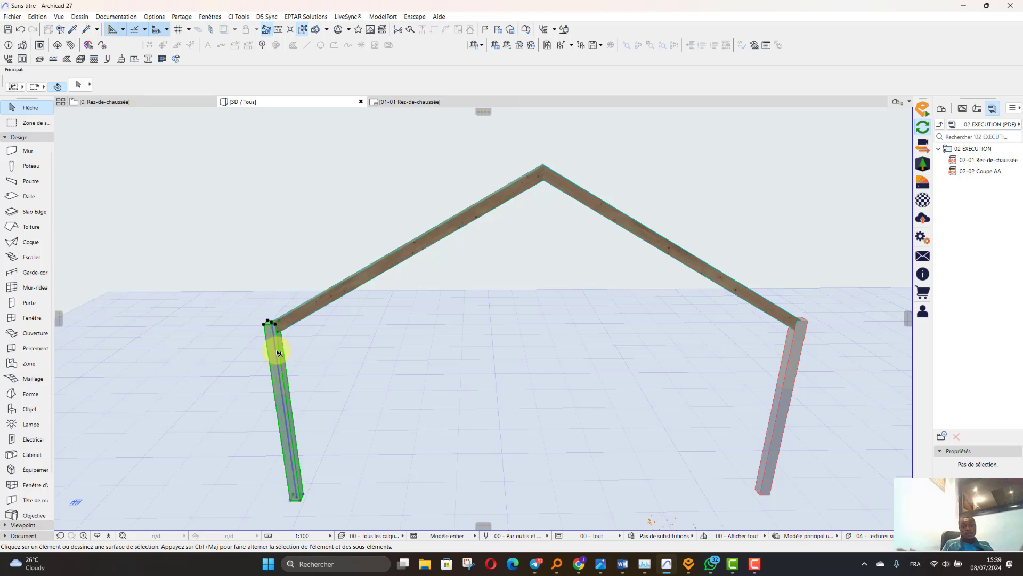
scroll(290, 315, up, 5)
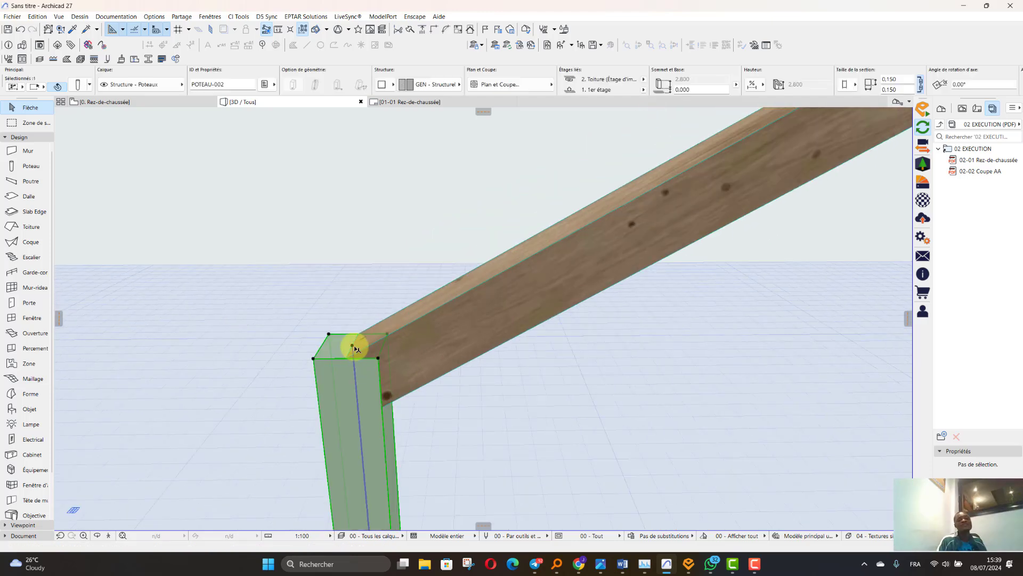
click(352, 346)
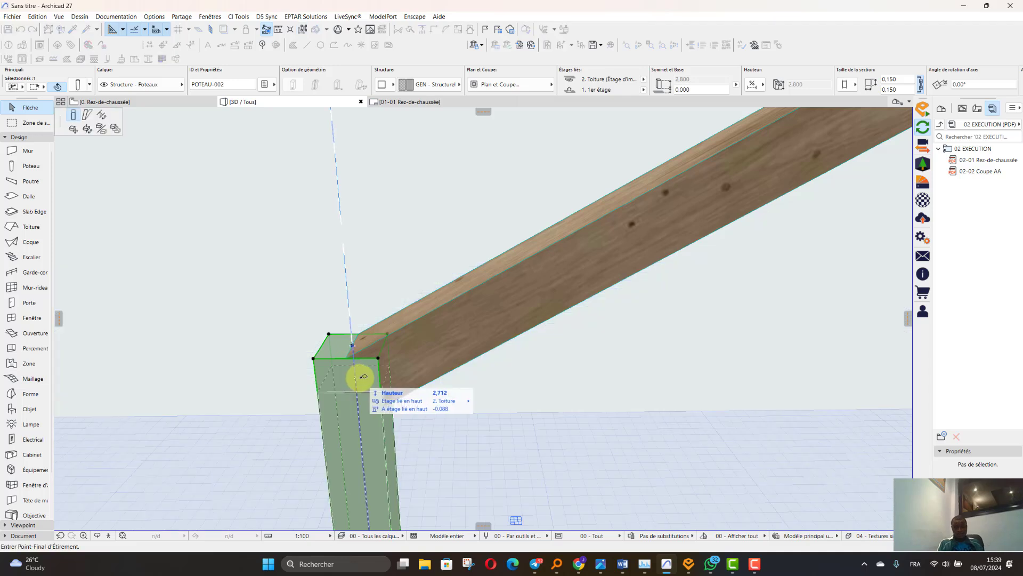
click(366, 415)
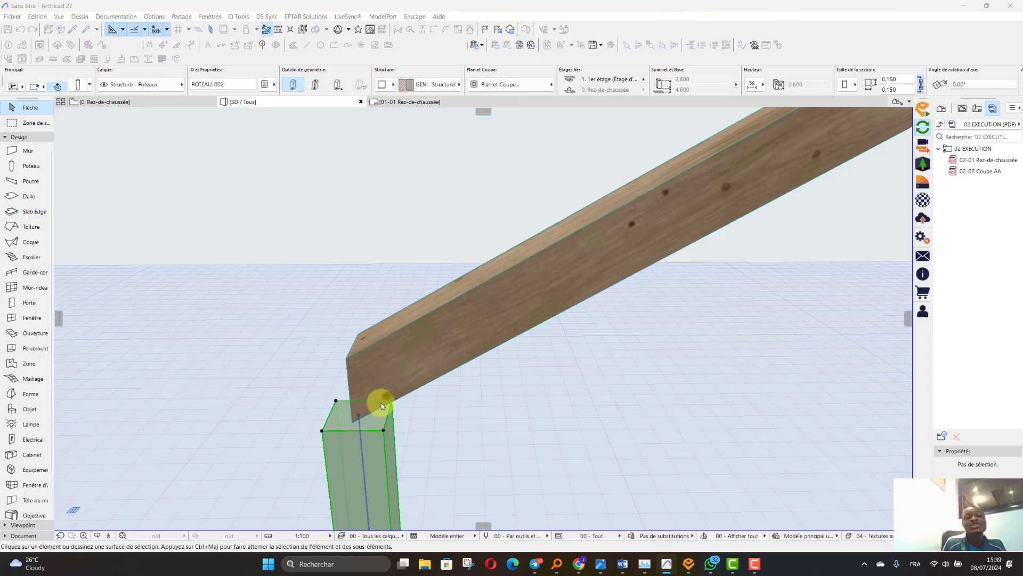
key(Escape)
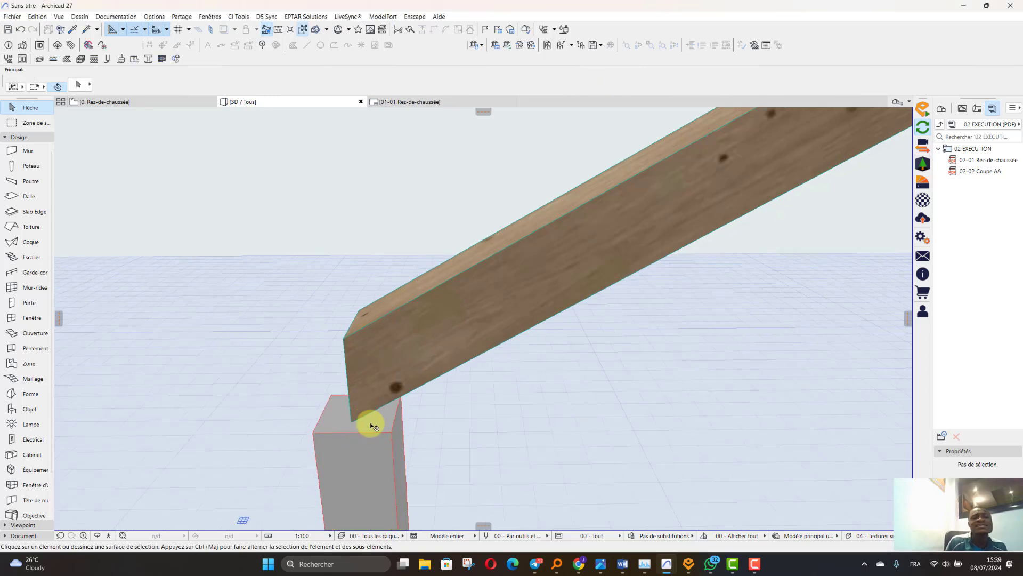
click(383, 427)
click(359, 409)
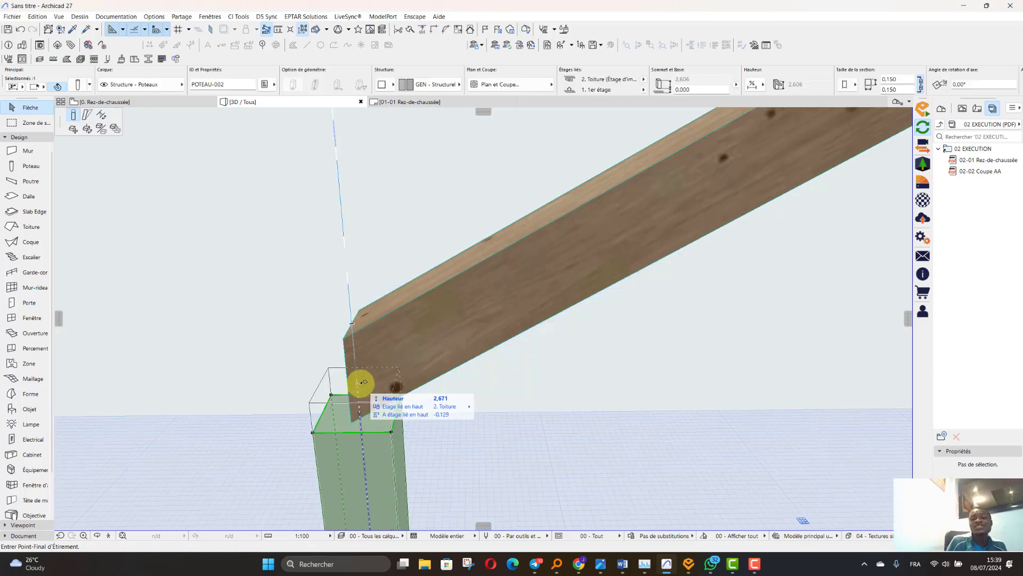
click(353, 416)
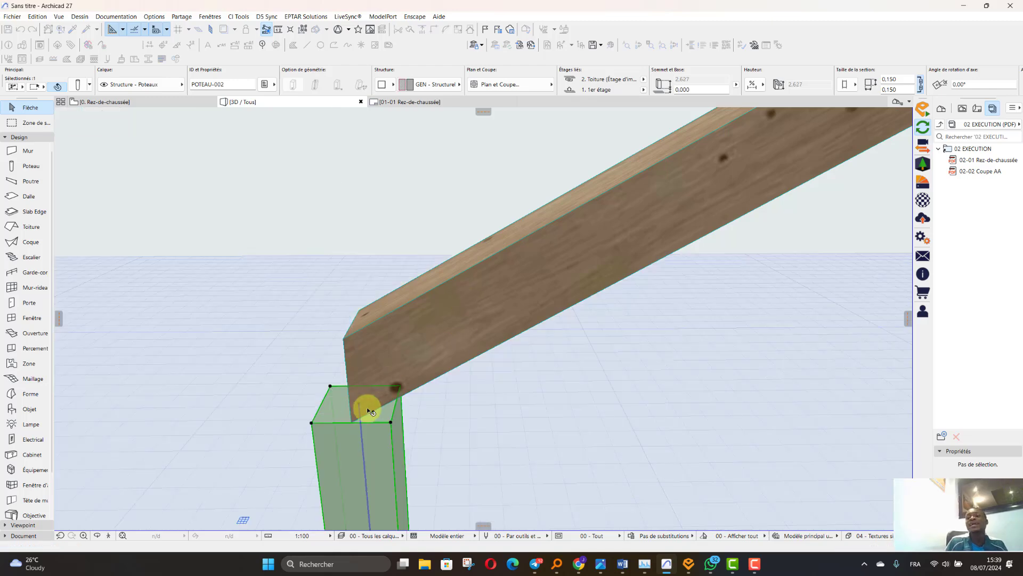
- Slant the left column's top cut by rotating its end plane
click(361, 405)
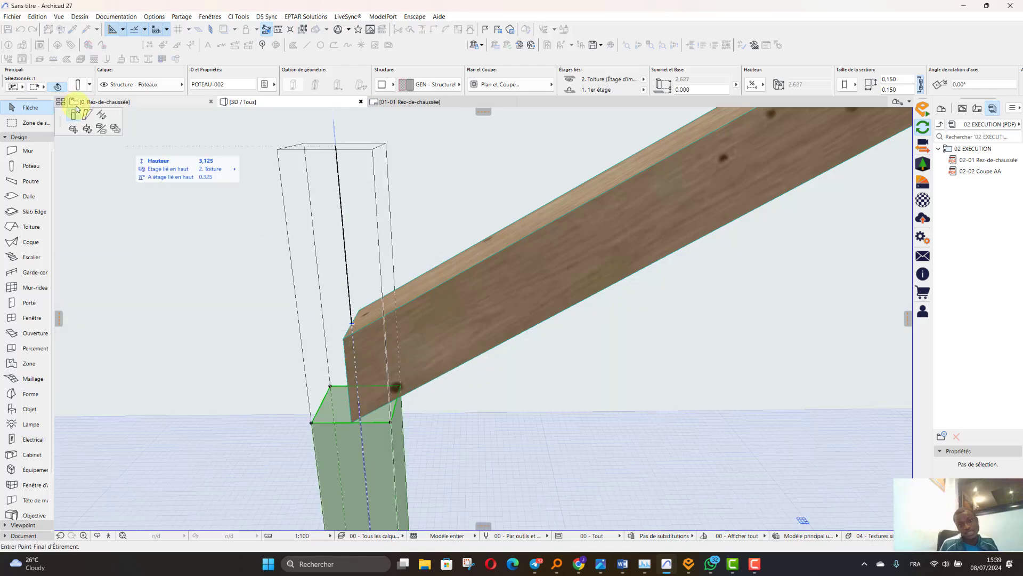
click(101, 116)
click(308, 349)
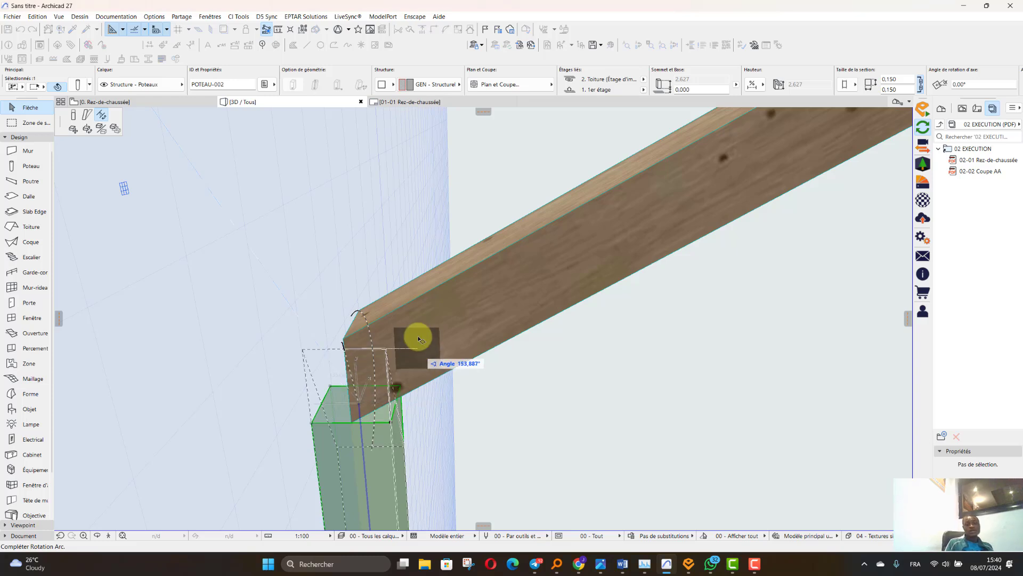
scroll(453, 347, down, 1)
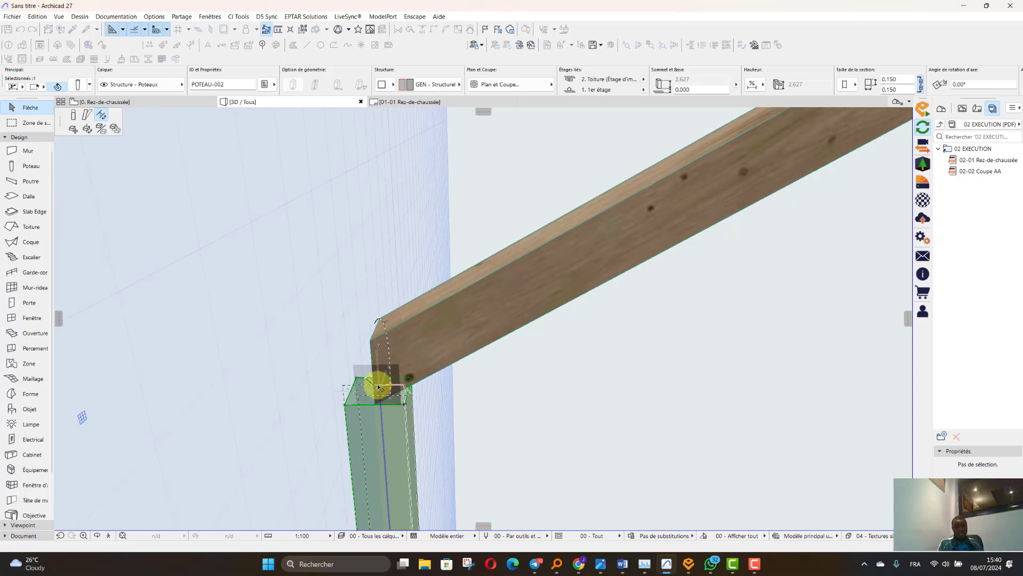
click(377, 385)
click(401, 395)
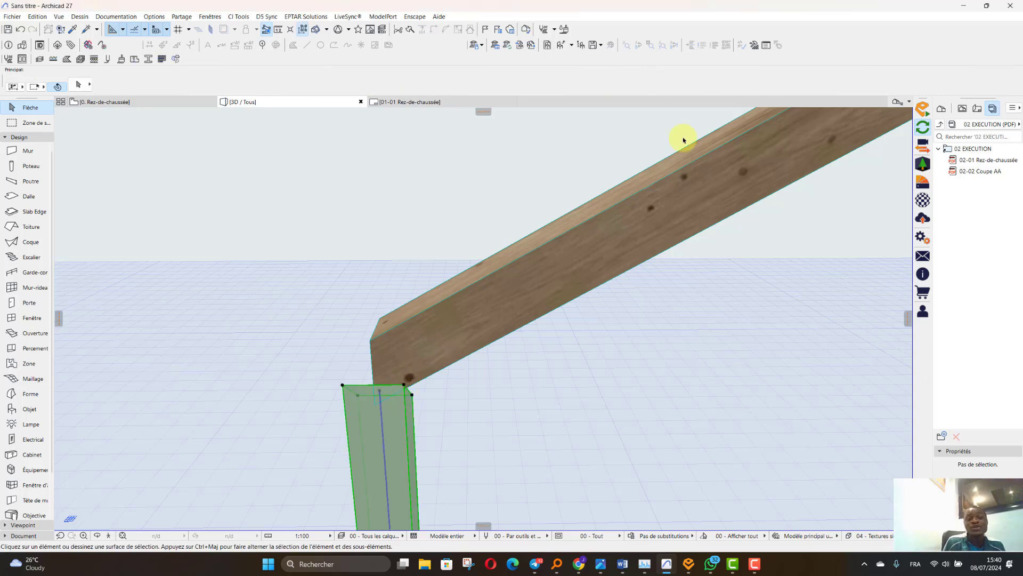
- Set the left column's axis rotation angle to 90° so its slanted top turns toward the sloped beam
scroll(817, 89, down, 2)
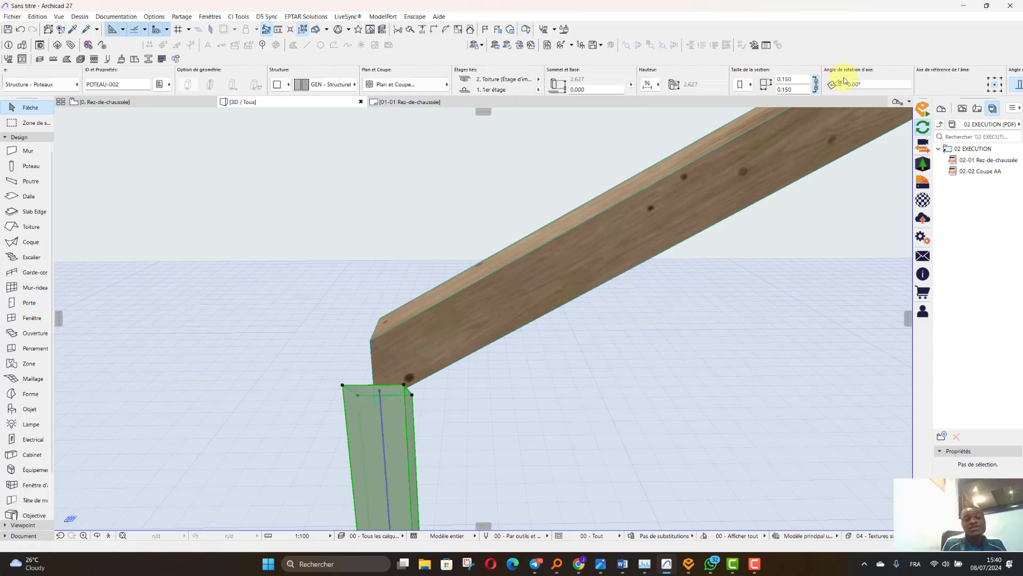
text(90)
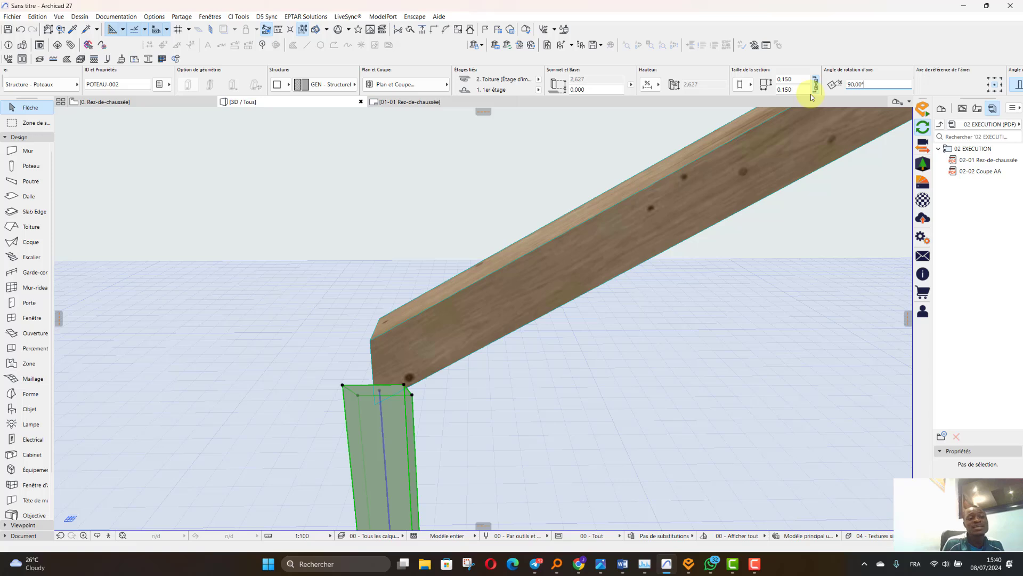
key(Return)
scroll(392, 432, up, 1)
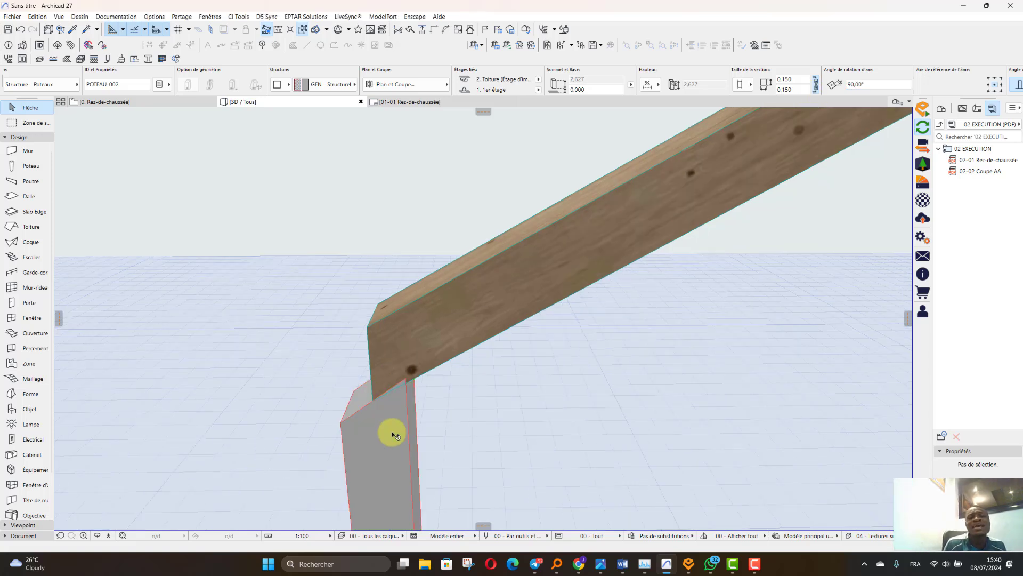
click(378, 386)
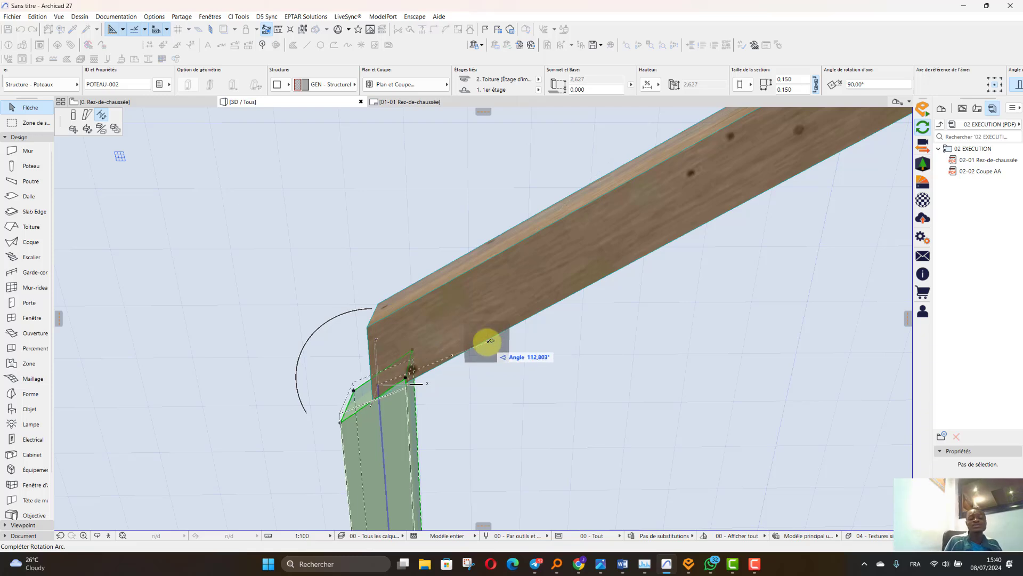
scroll(122, 289, down, 3)
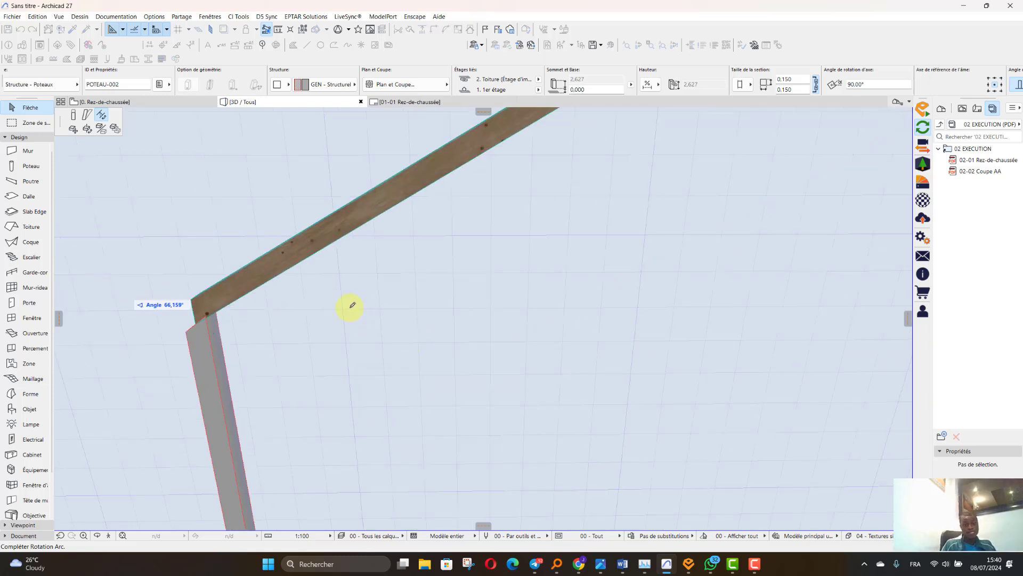
scroll(350, 306, up, 2)
scroll(292, 226, up, 4)
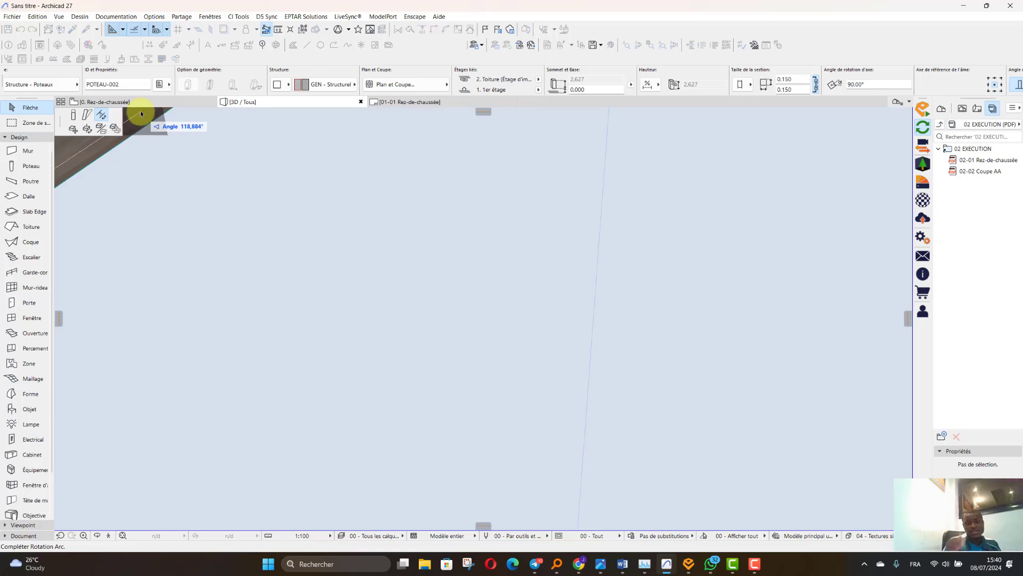
key(Escape)
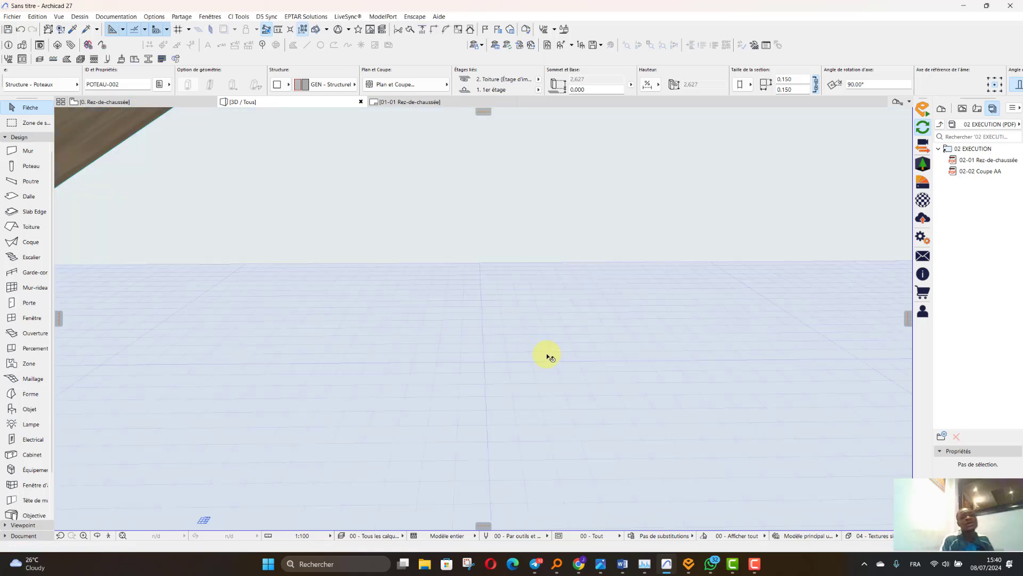
scroll(552, 360, down, 6)
scroll(517, 368, up, 2)
scroll(496, 376, up, 4)
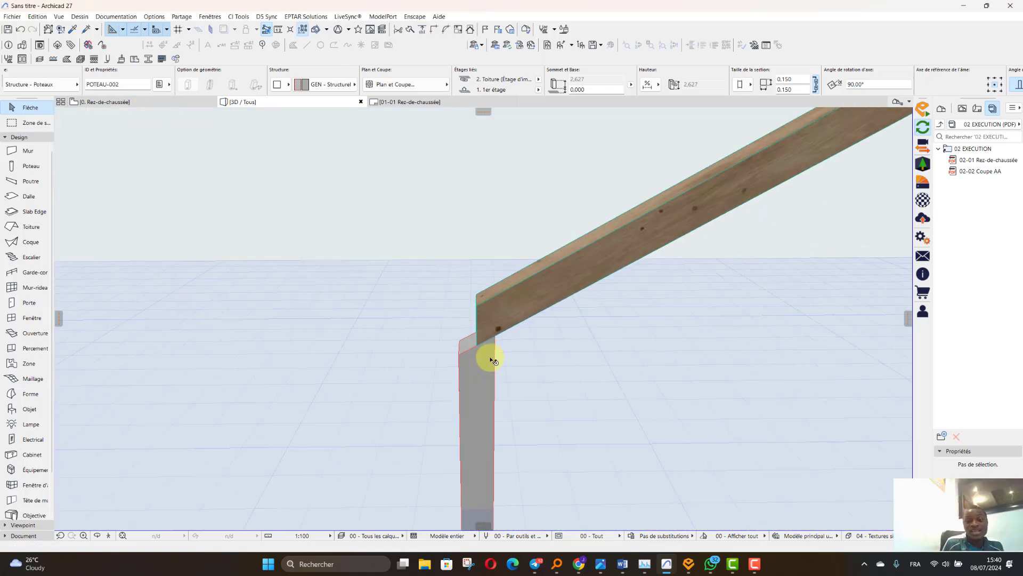
click(482, 353)
key(Escape)
scroll(485, 345, up, 2)
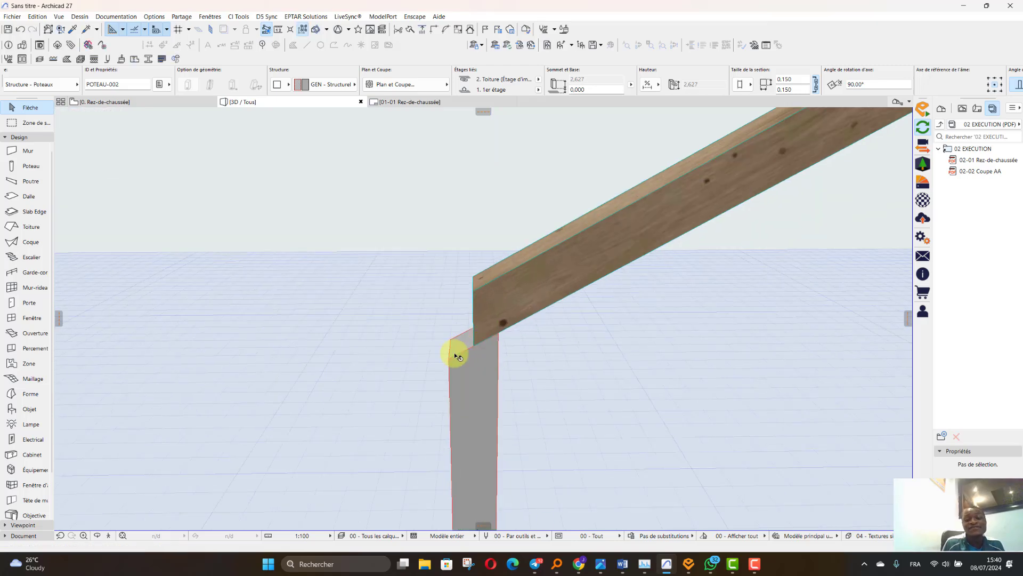
click(449, 350)
key(Escape)
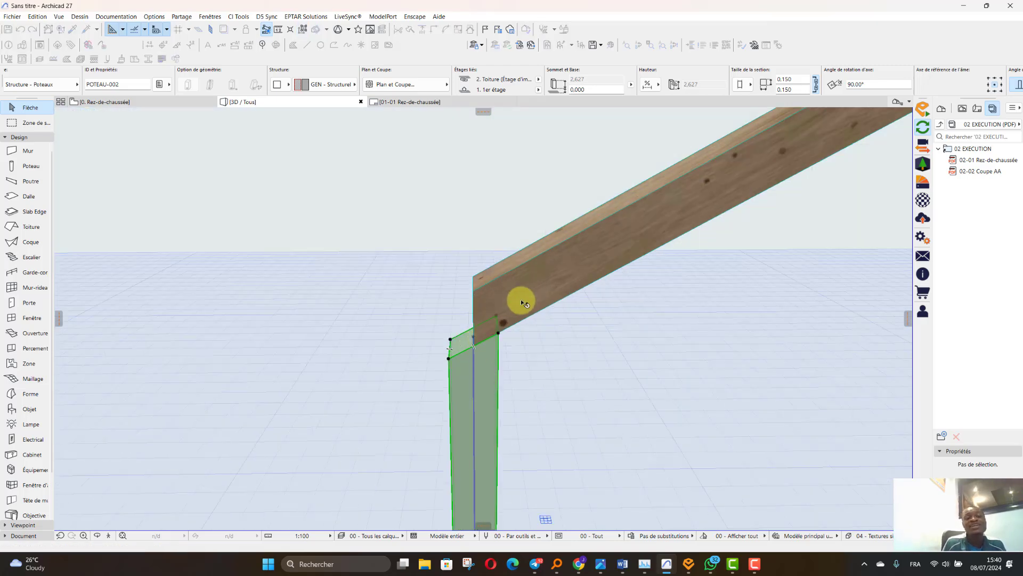
- Lengthen the left sloped beam along its slope so its lower end overhangs the left column
click(518, 301)
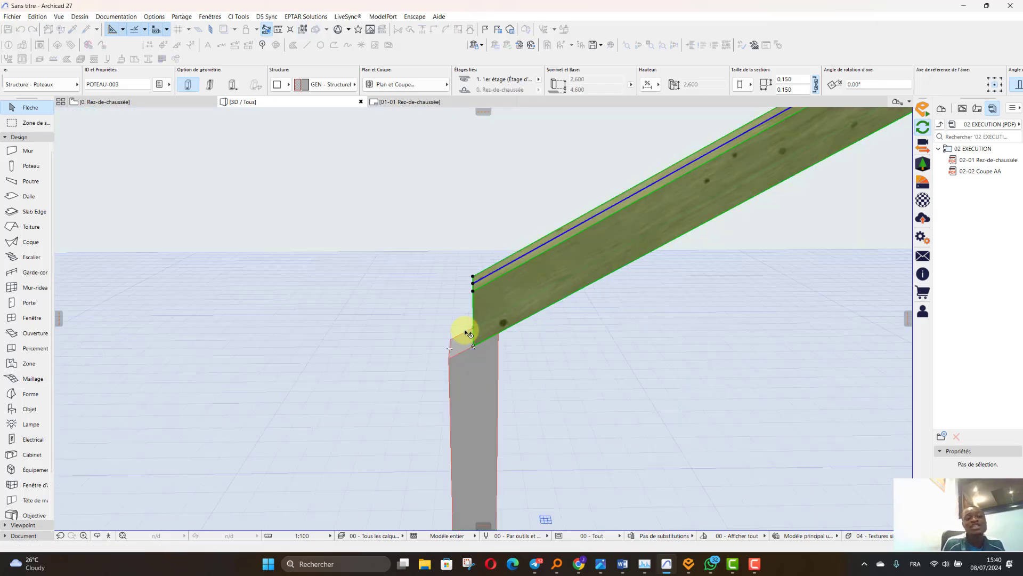
click(473, 285)
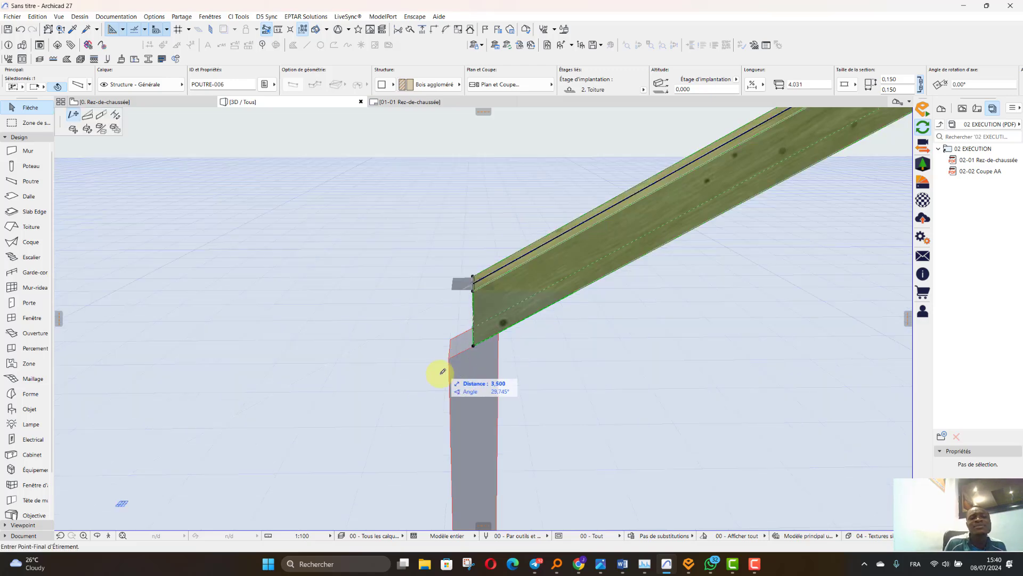
click(99, 116)
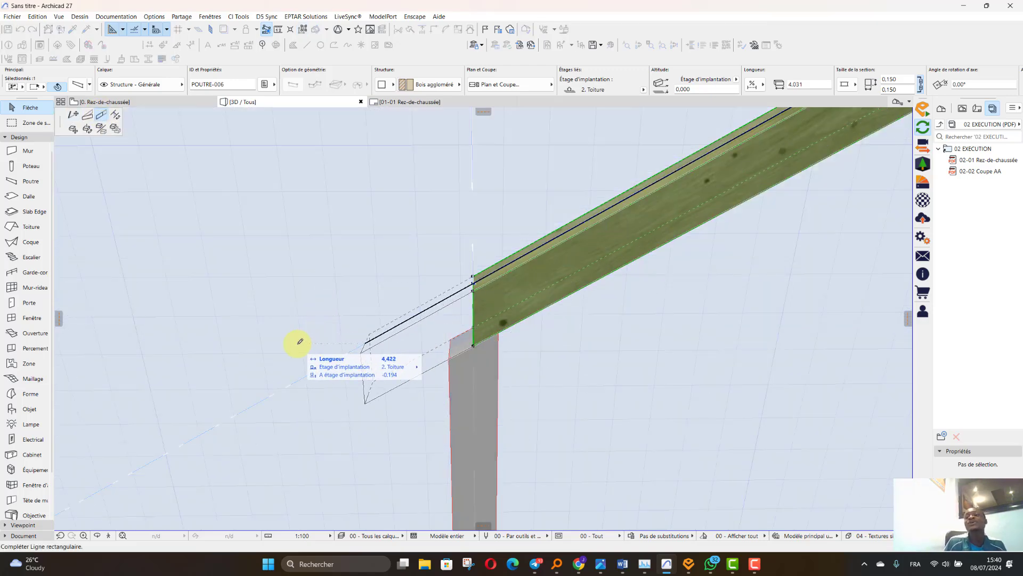
click(243, 384)
click(292, 272)
- Mirror a copy of the left column about the inner edge of its base so the slanted top faces the other way
scroll(210, 322, down, 8)
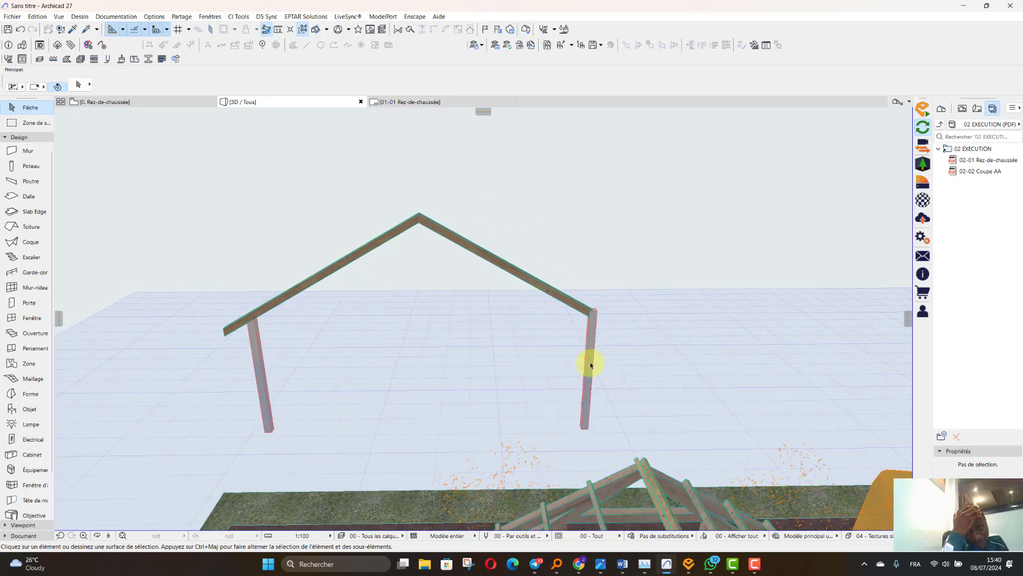
scroll(586, 320, up, 10)
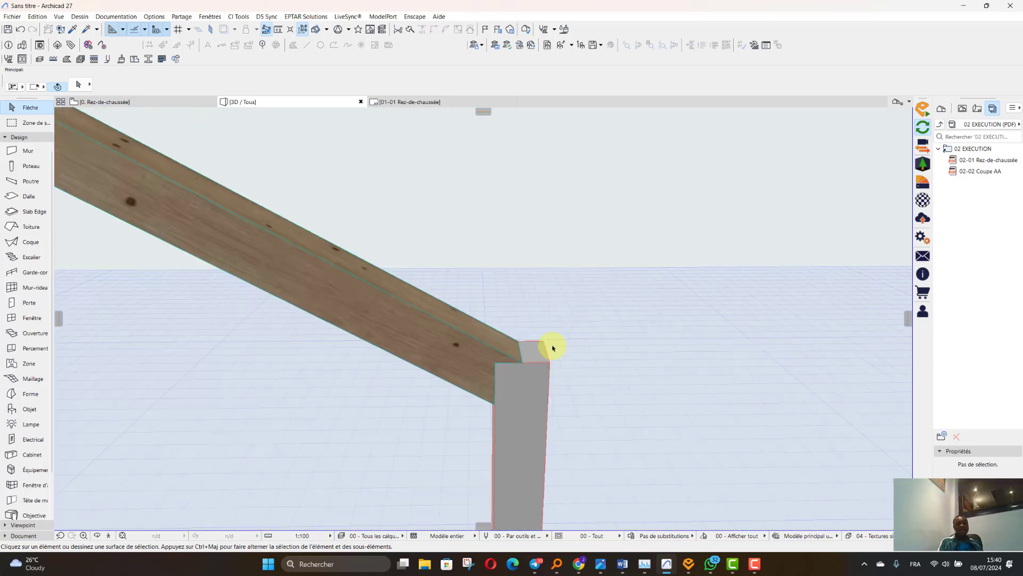
scroll(553, 347, down, 2)
scroll(691, 302, down, 4)
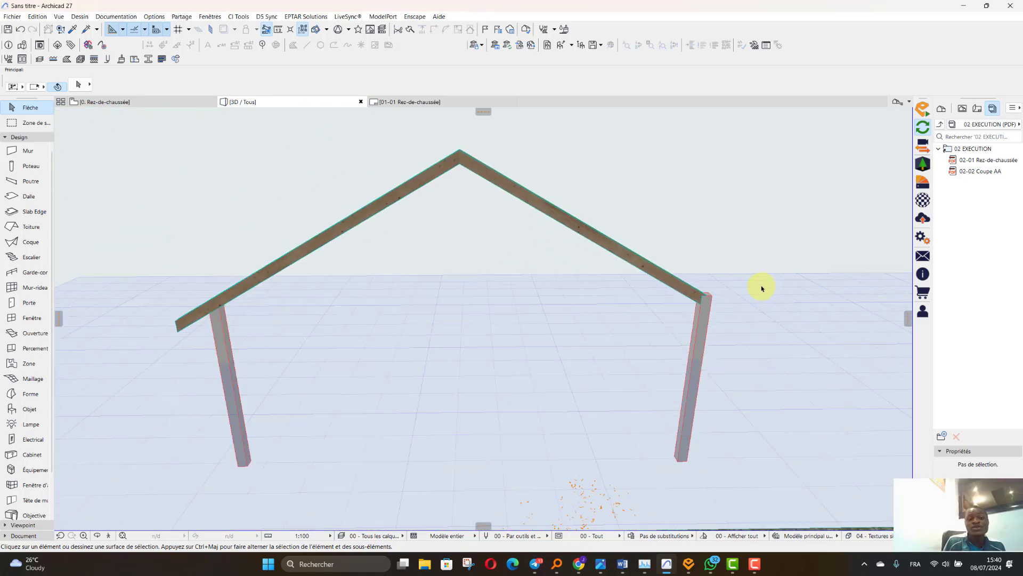
click(216, 340)
scroll(241, 480, up, 3)
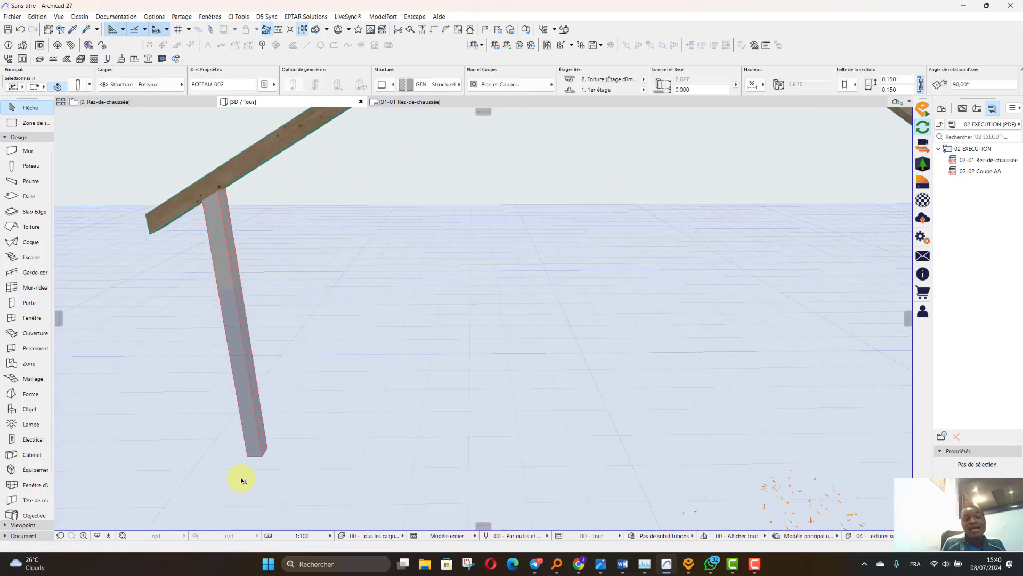
click(261, 456)
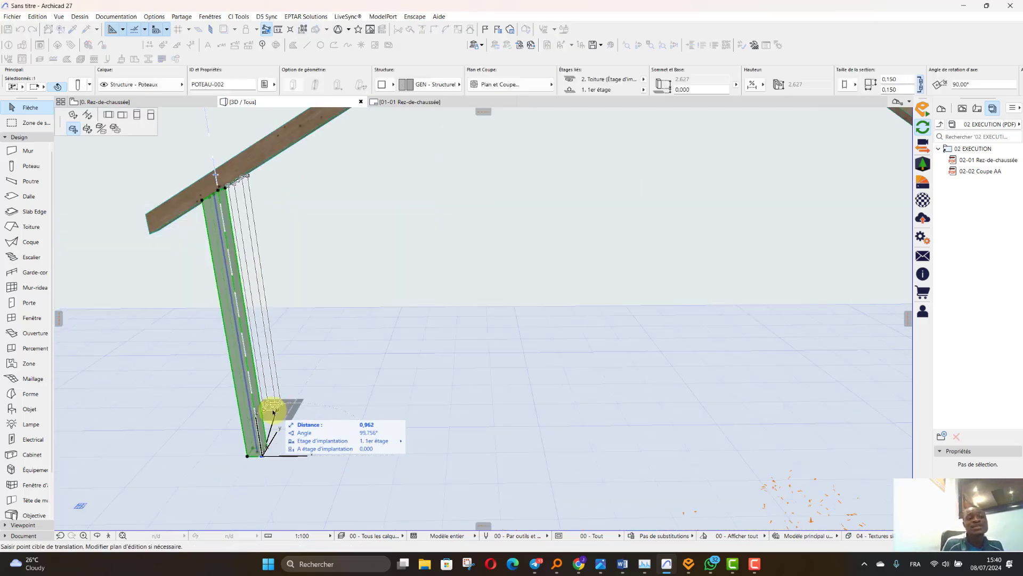
click(100, 129)
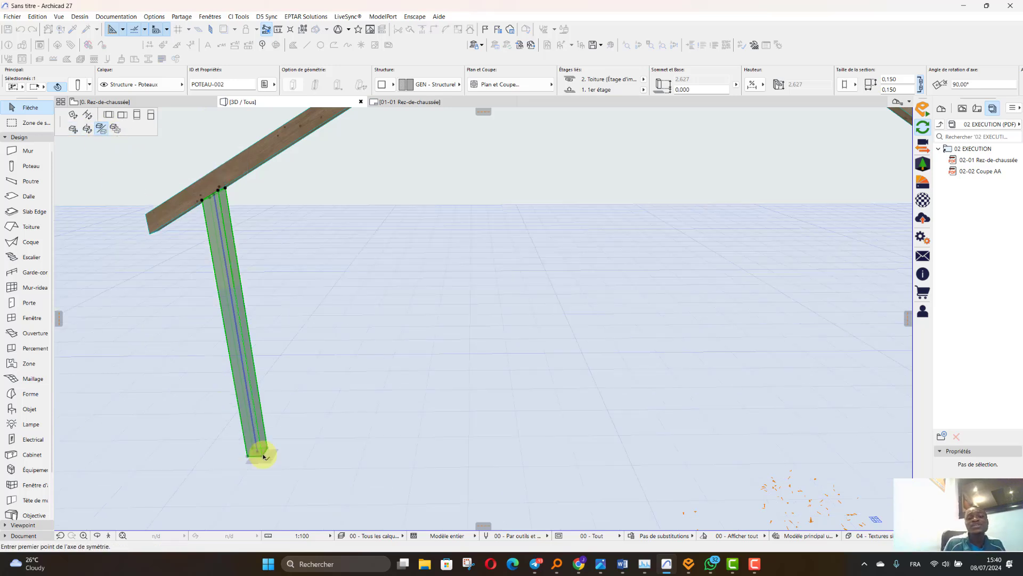
click(264, 456)
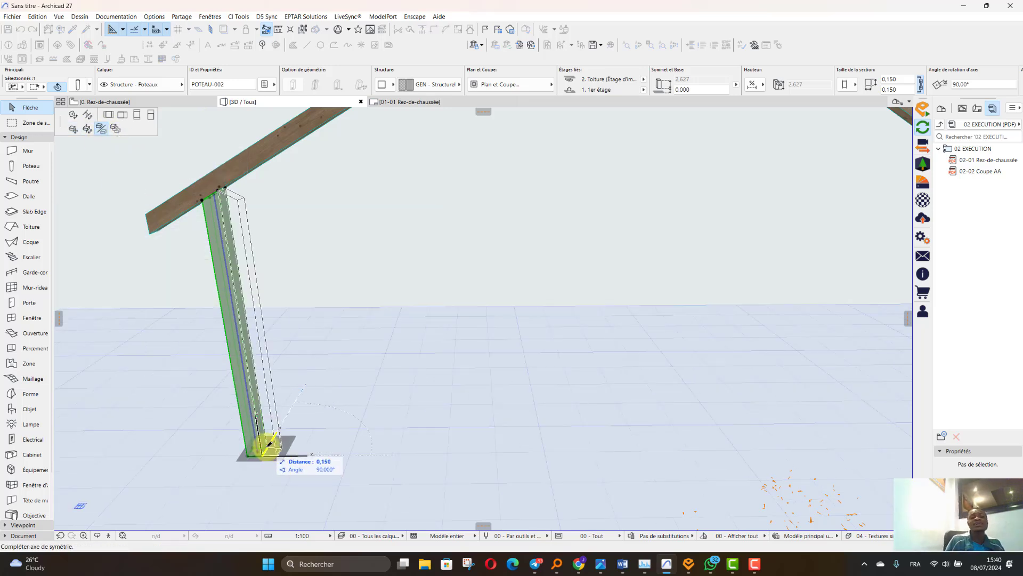
click(270, 449)
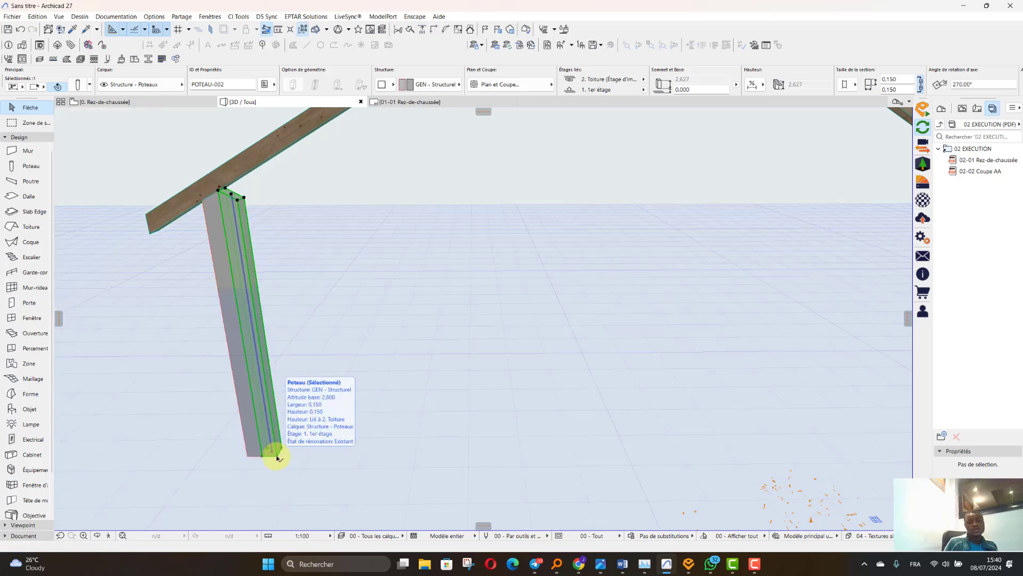
- Move the mirrored column about 6.943 horizontally so its base corner snaps onto that of the right column
click(277, 457)
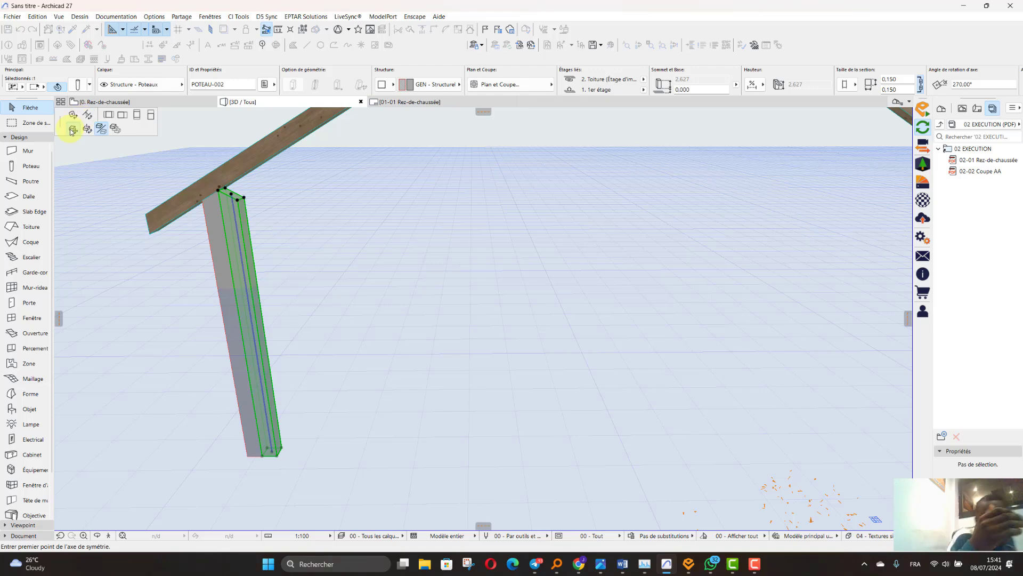
click(73, 131)
scroll(149, 405, down, 5)
scroll(640, 434, up, 6)
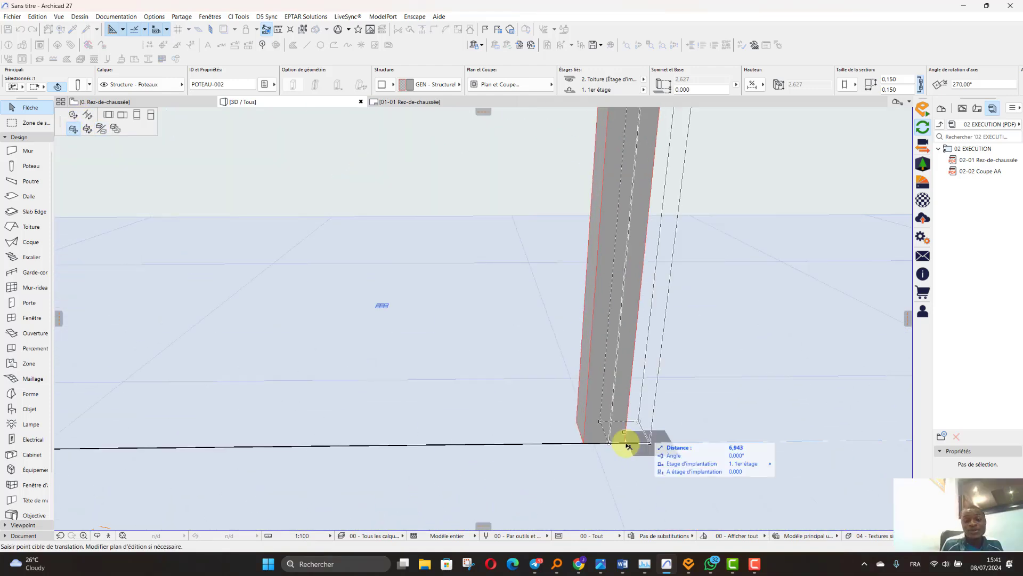
click(625, 443)
scroll(484, 489, down, 5)
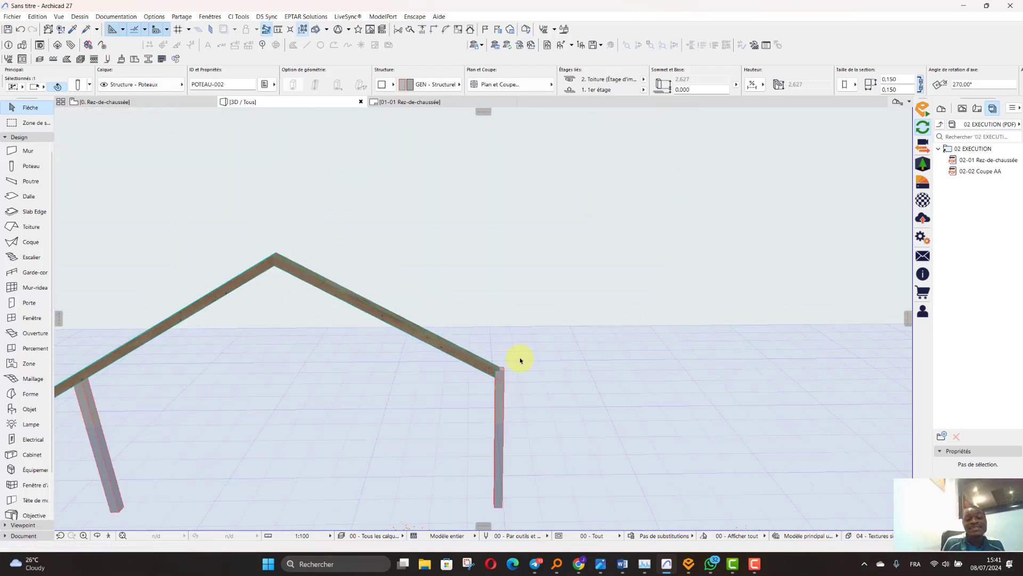
- Delete the original flat-topped right column, keeping the mirrored slanted one in its place
scroll(520, 360, up, 3)
click(501, 391)
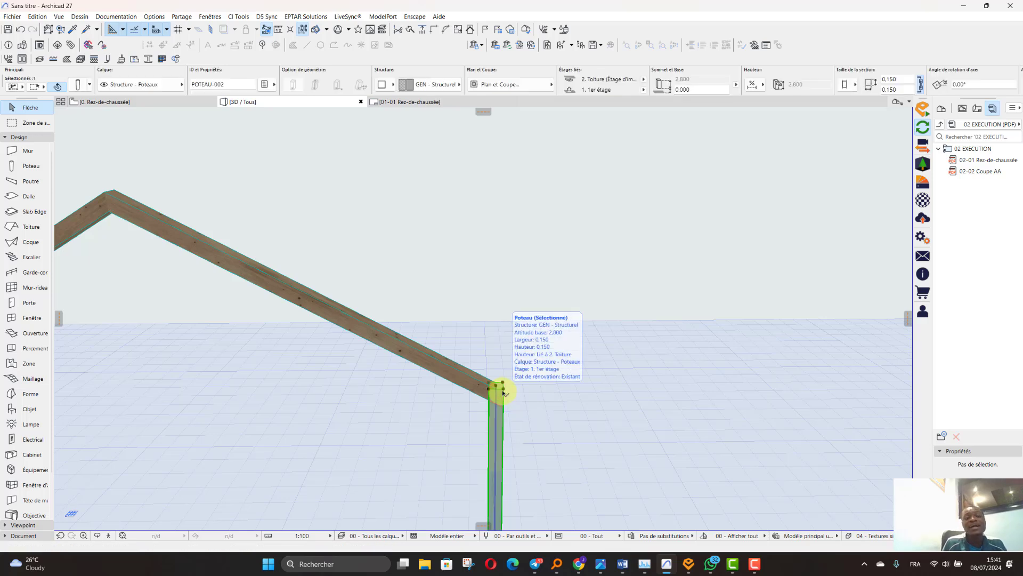
key(Delete)
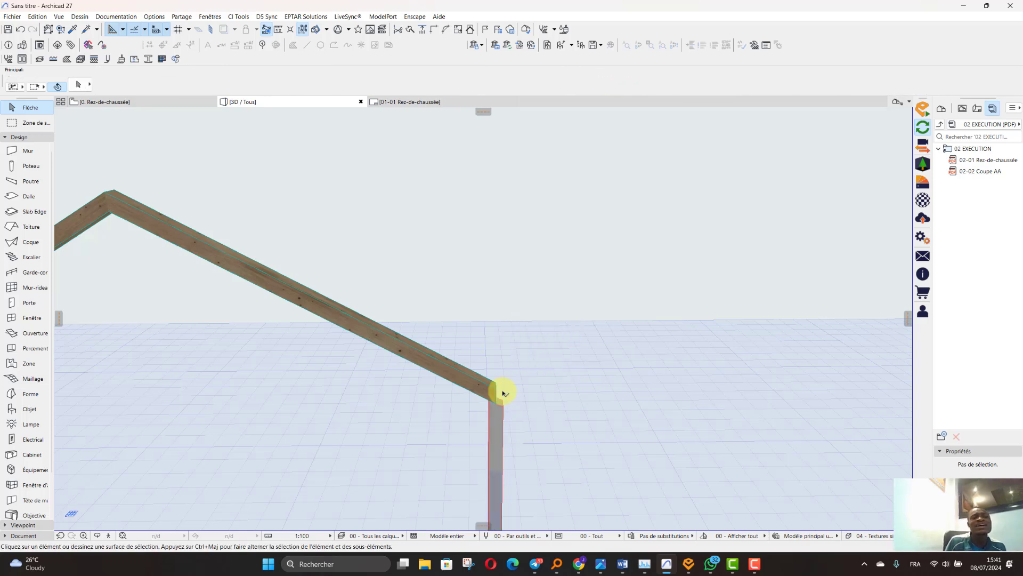
- Try to extend the right sloped beam down its slope to a length of 47, and undo the change
click(486, 390)
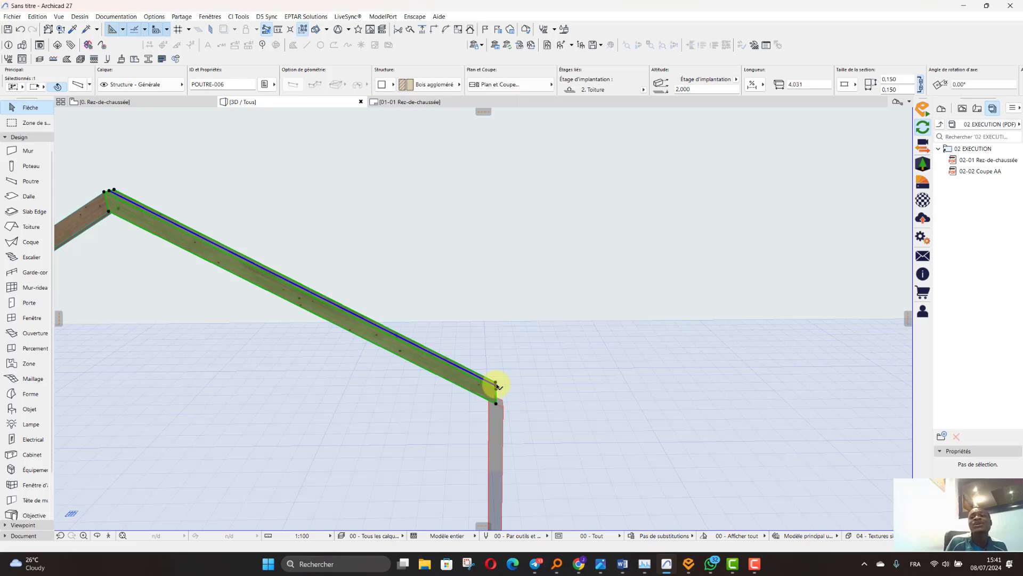
click(496, 382)
click(571, 443)
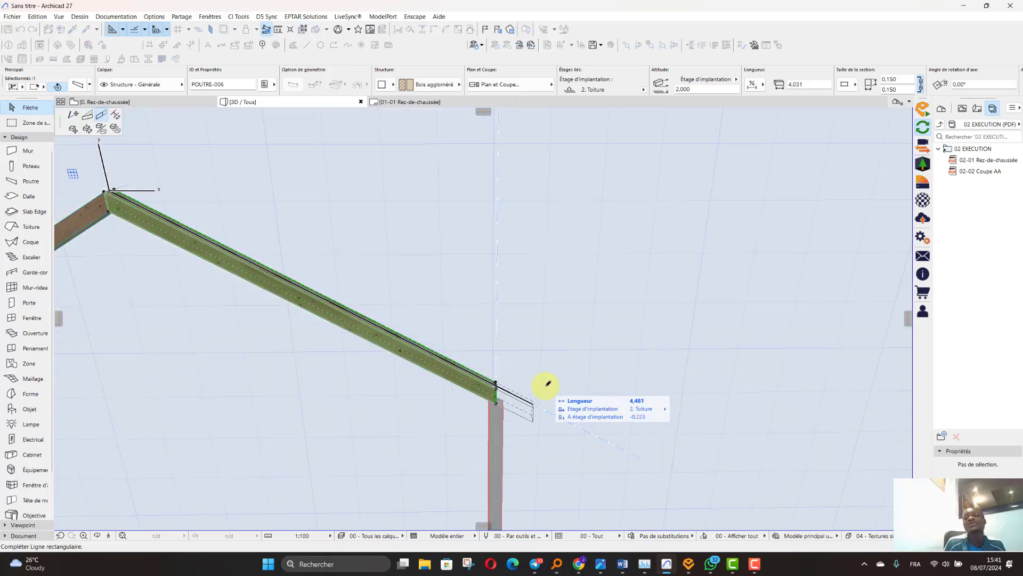
text(47)
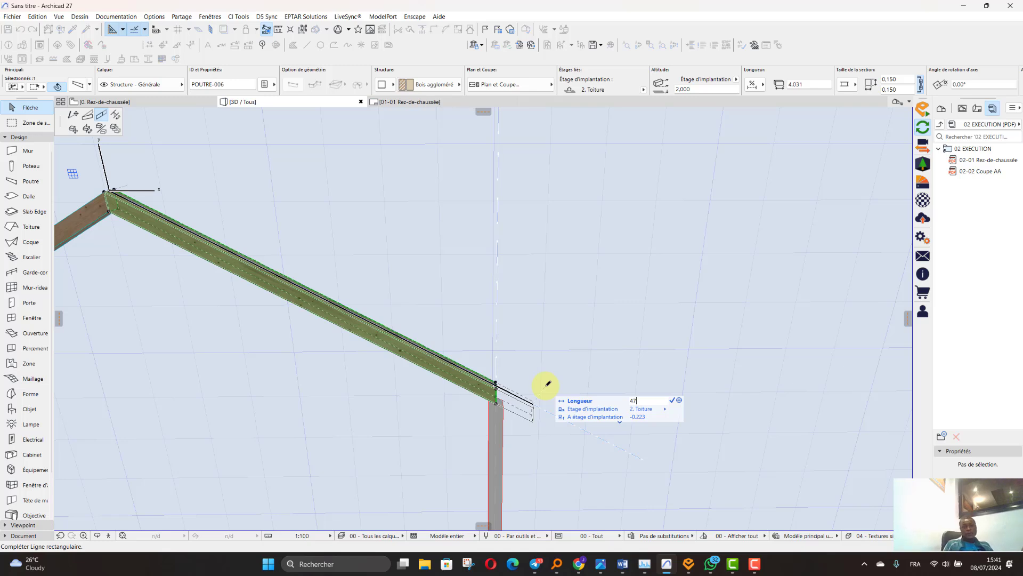
key(Return)
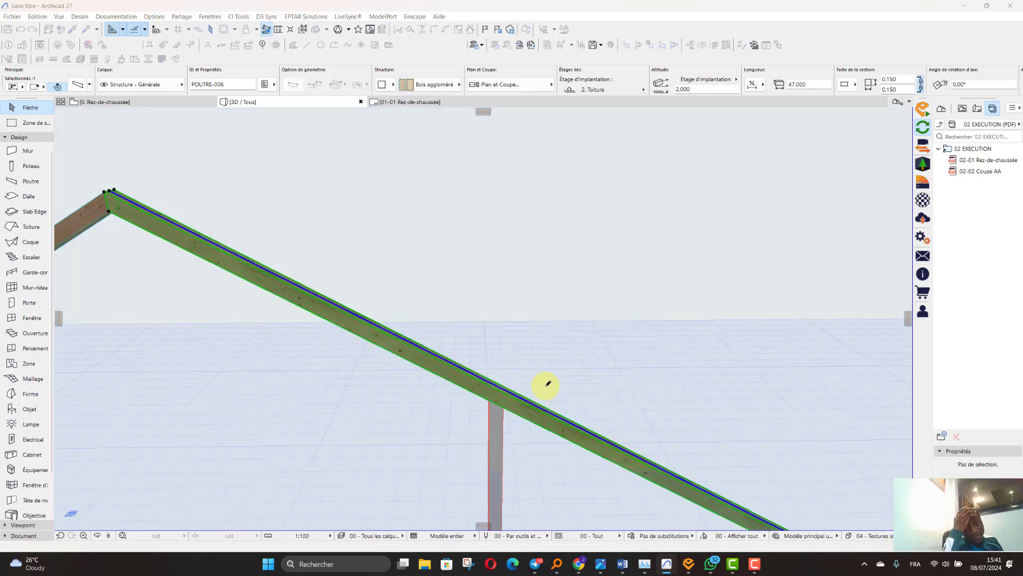
key(Escape)
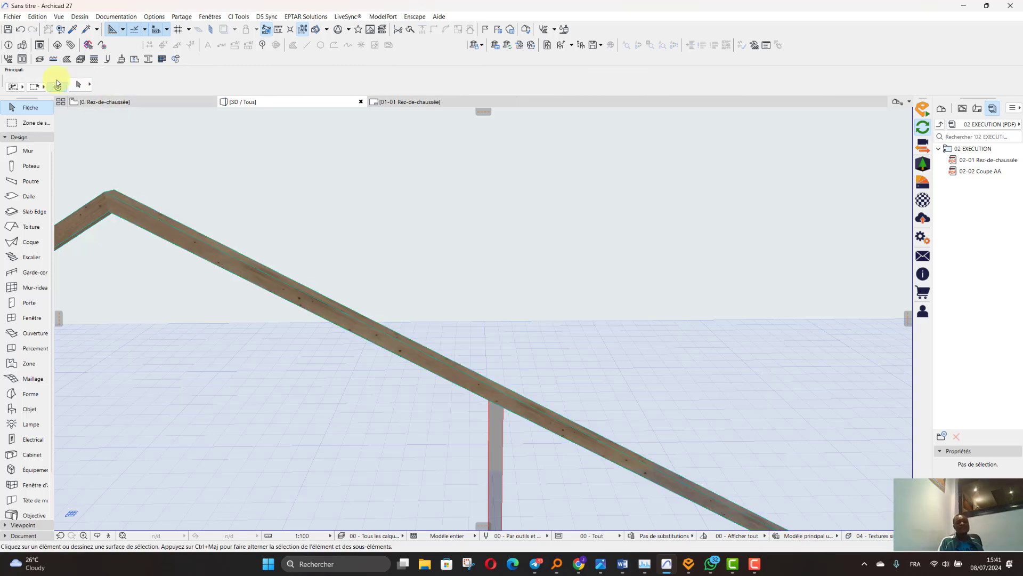
click(201, 249)
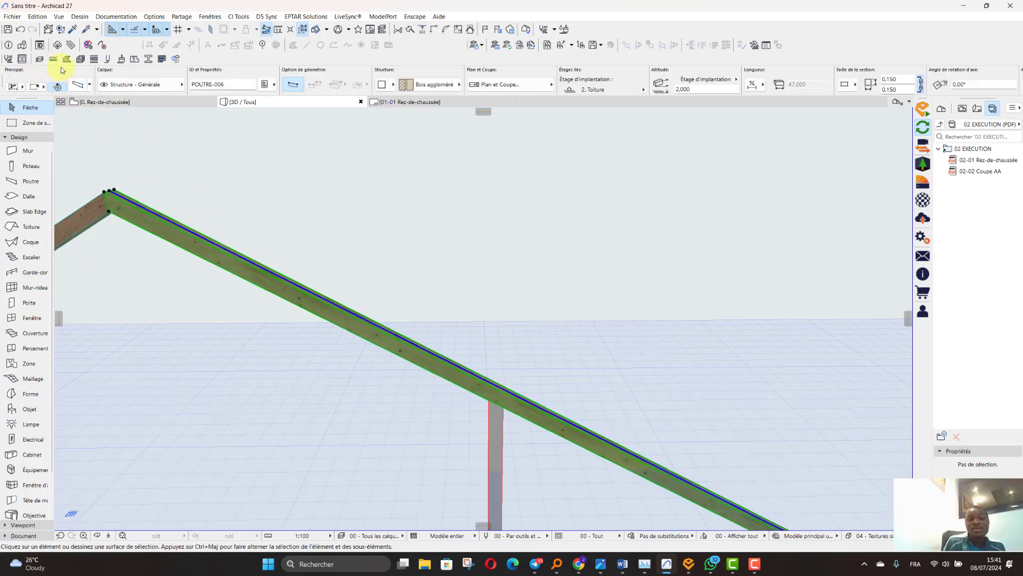
key(Escape)
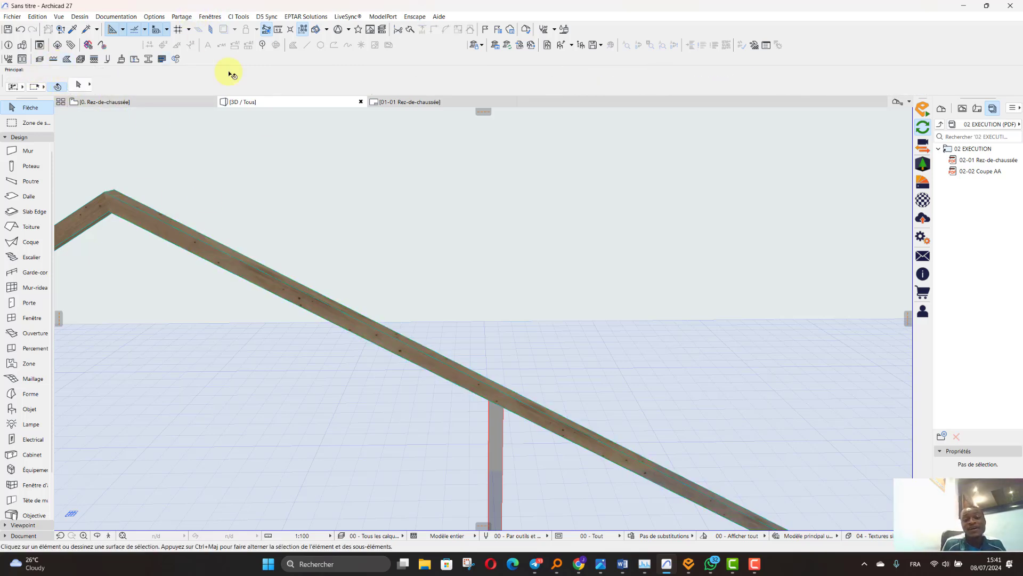
key(ctrl+z)
- Extend the right sloped beam beyond its column along the slope to a length of 4.7
scroll(488, 376, up, 3)
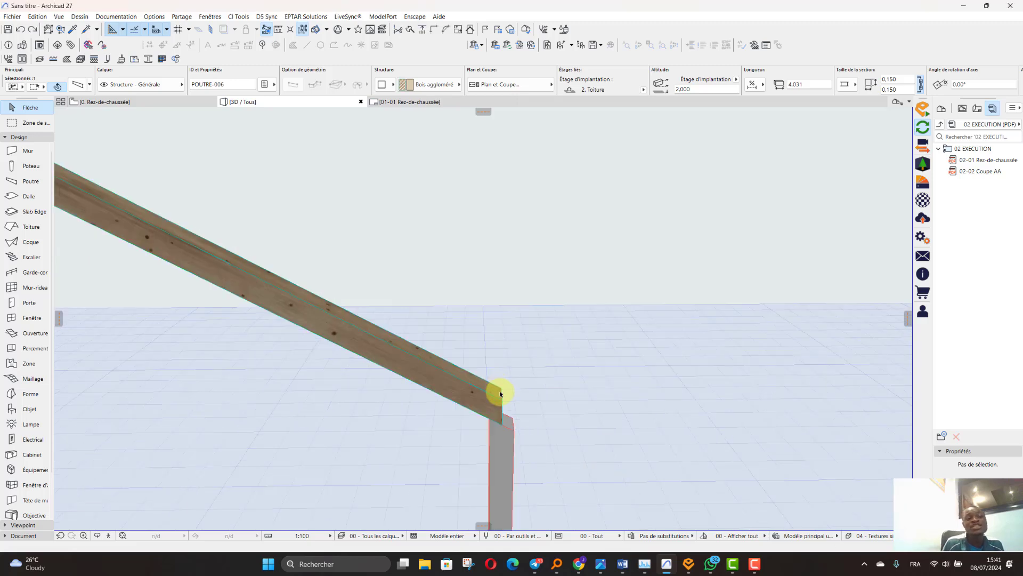
click(501, 393)
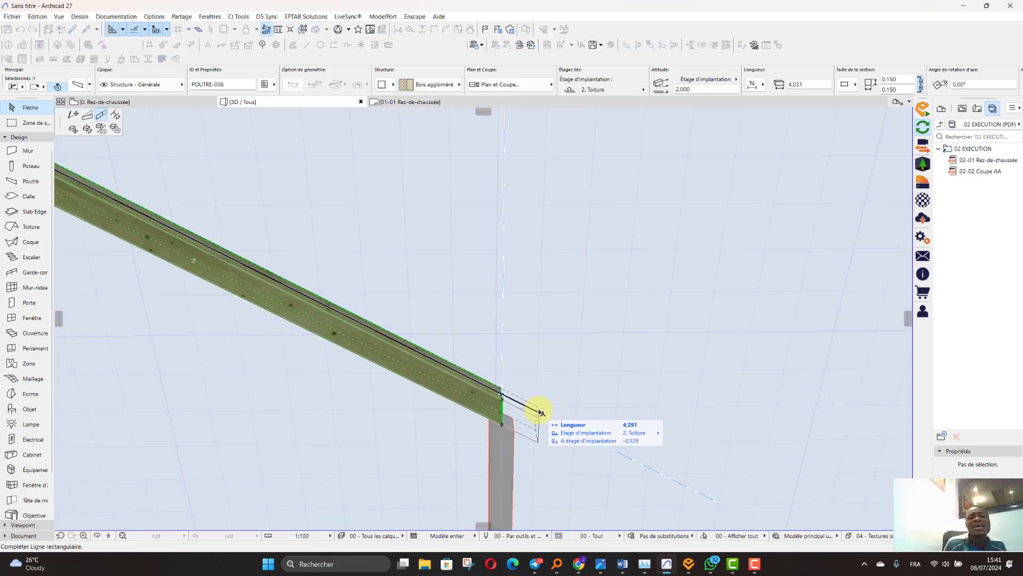
text(4,)
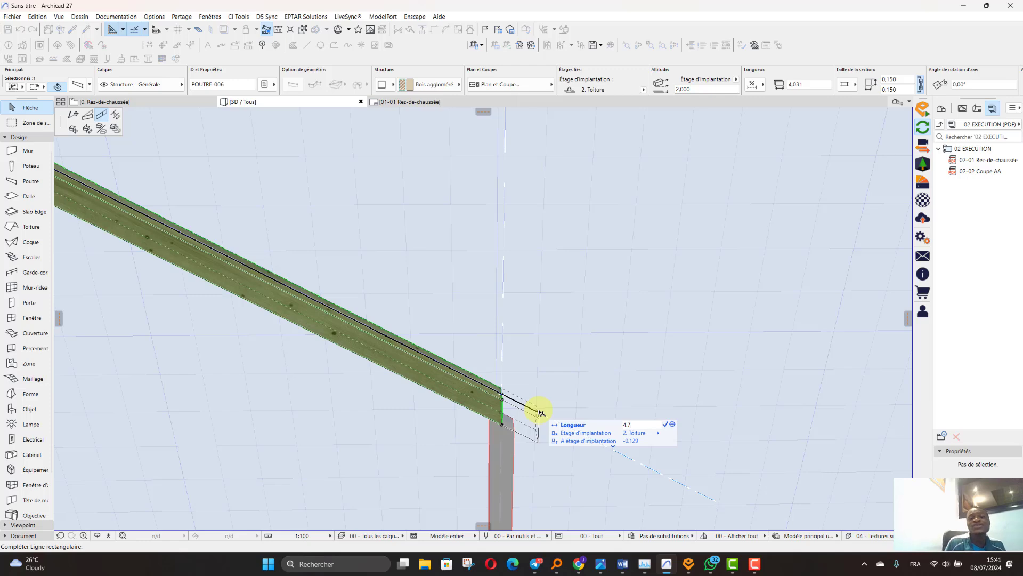
text(7)
key(Return)
scroll(586, 320, down, 5)
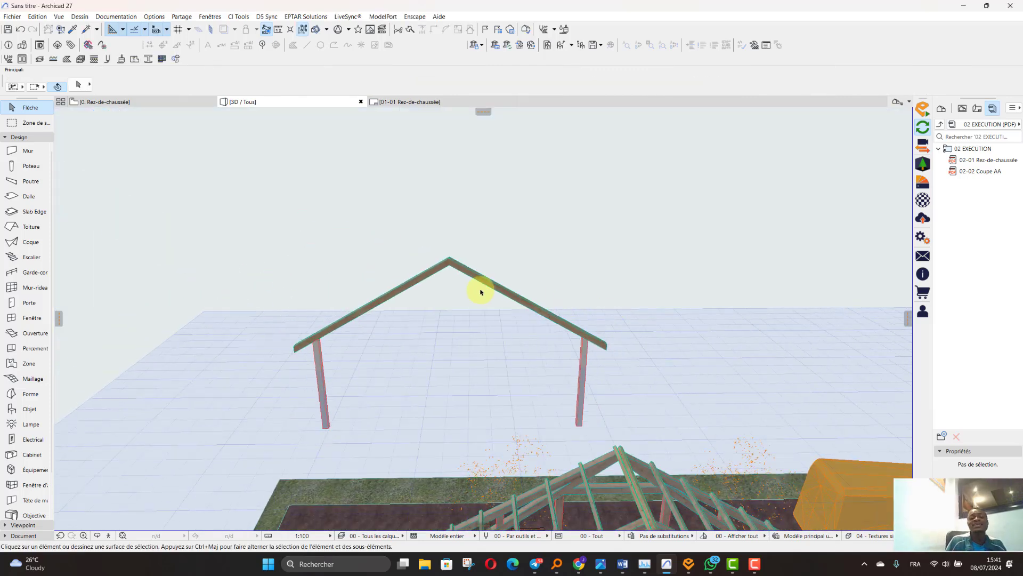
- Draw a beam starting 1 below the left column's top corner, aiming its far end at the right column
scroll(480, 292, up, 5)
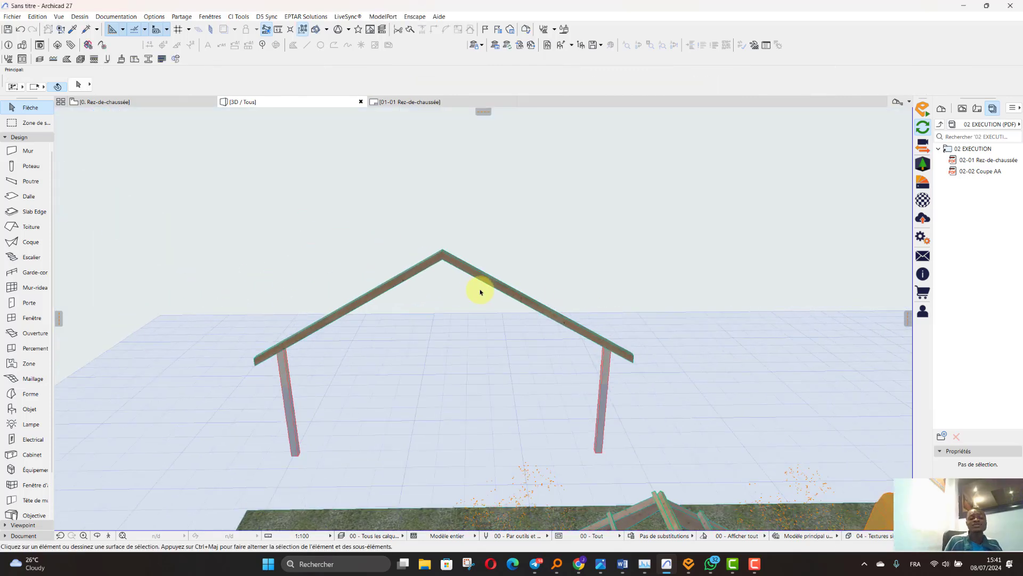
click(98, 535)
mouse_move(252, 421)
mouse_down()
mouse_move(471, 260)
mouse_move(387, 334)
mouse_move(248, 406)
mouse_up()
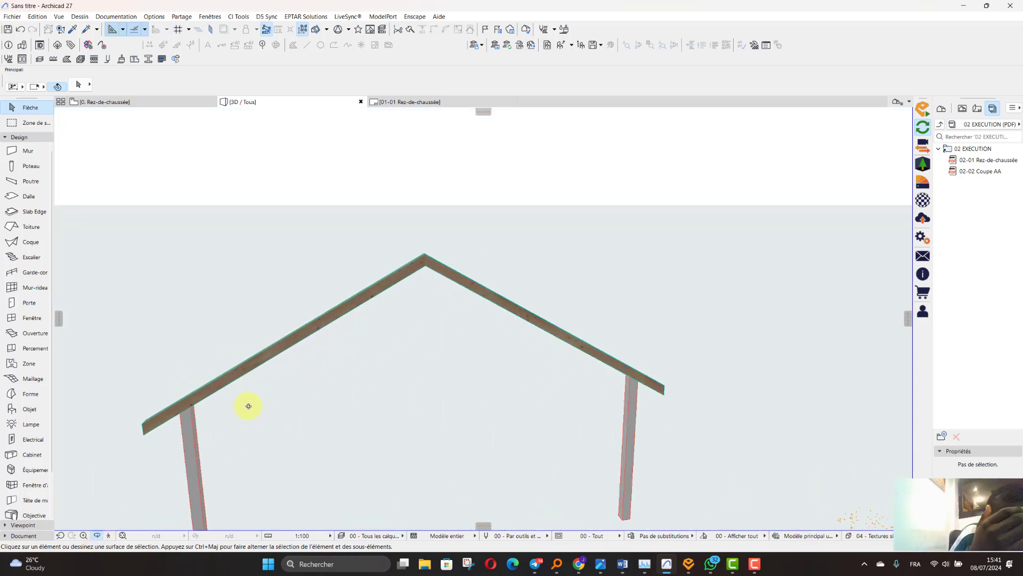
scroll(238, 416, up, 2)
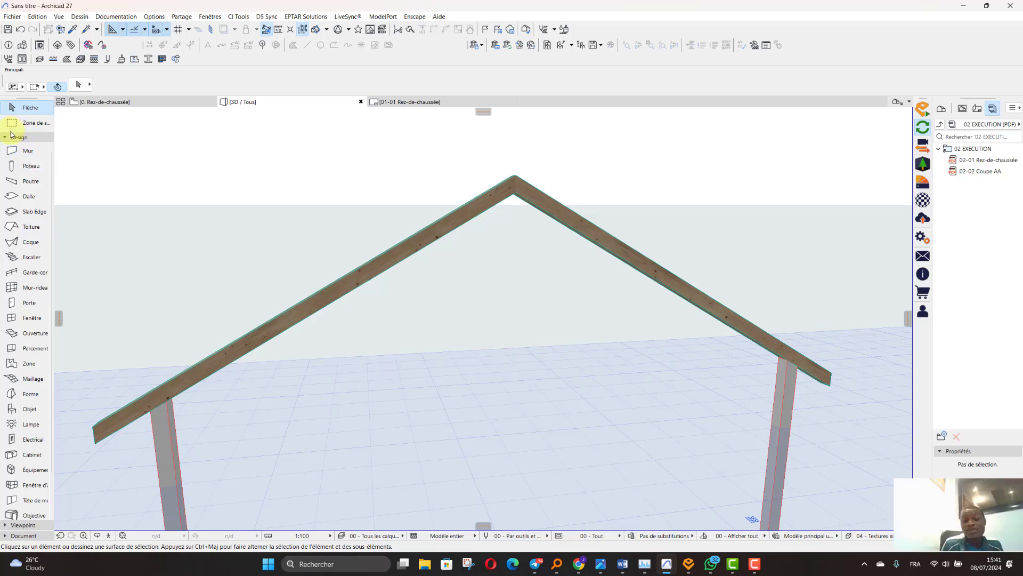
click(13, 183)
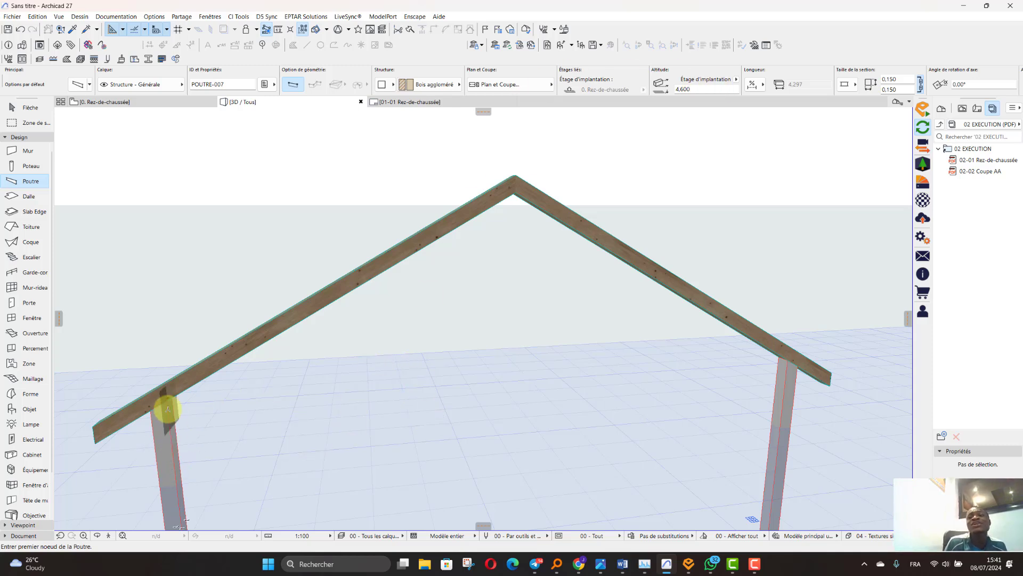
scroll(169, 362, down, 2)
scroll(178, 393, up, 3)
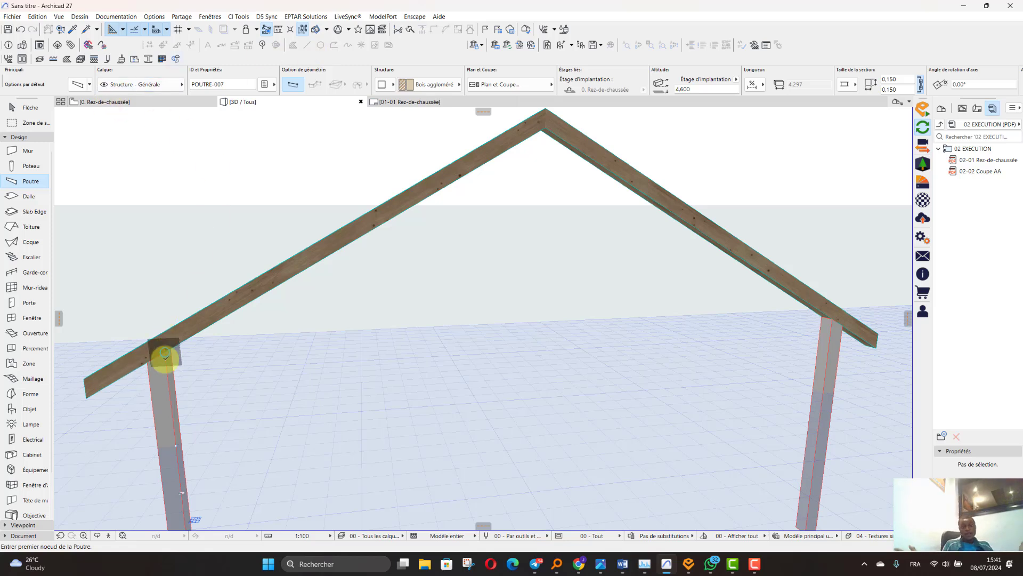
click(166, 353)
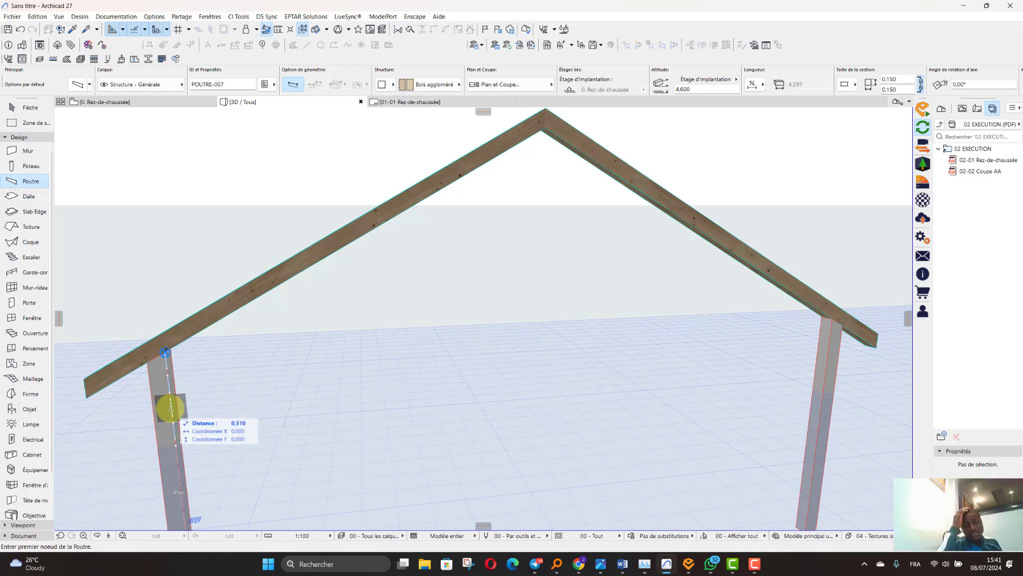
text(1)
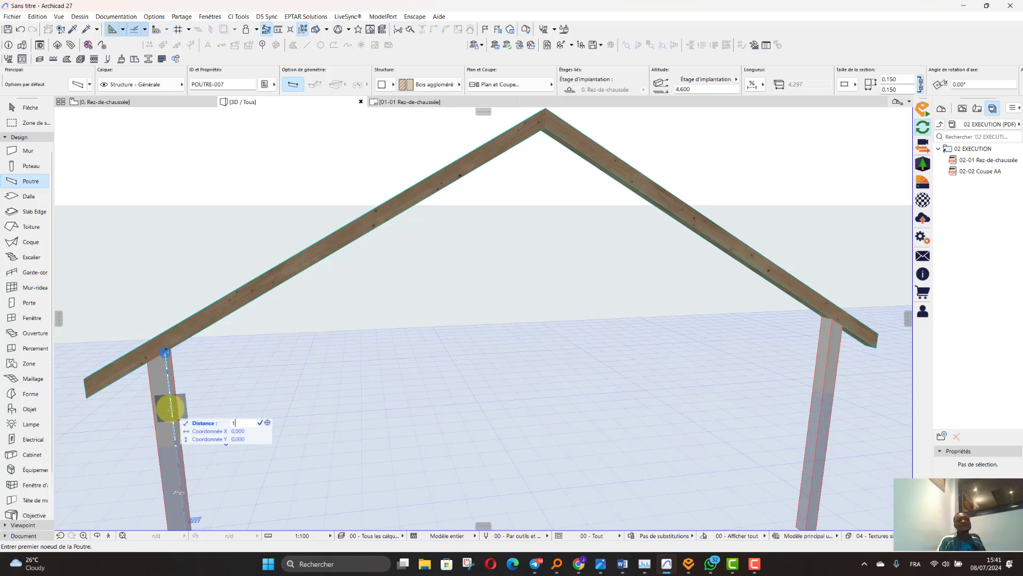
key(Return)
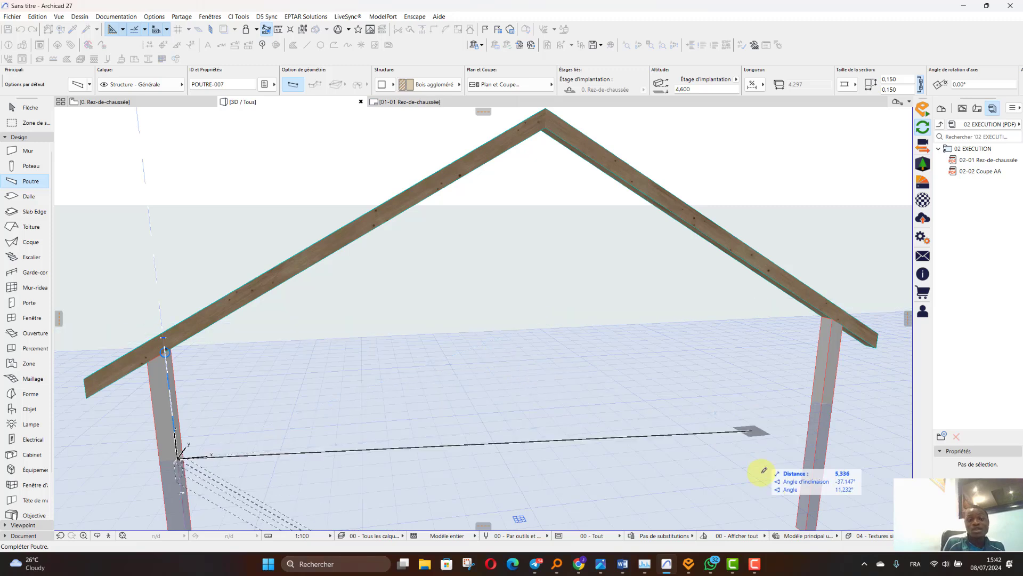
click(826, 401)
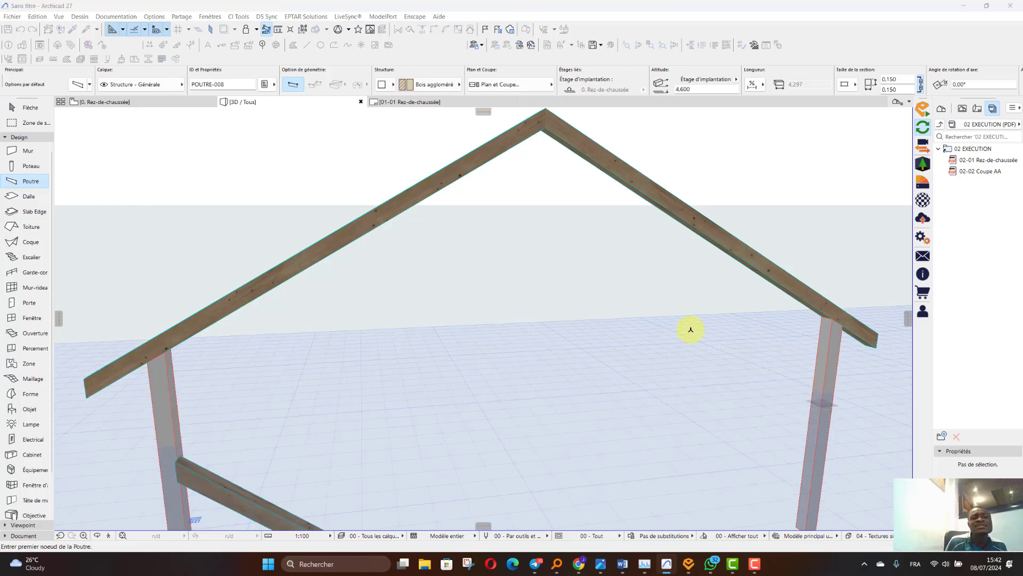
- Stretch the misdirected cross beam's free end onto the right column, giving it a length of 6.925
scroll(691, 329, down, 4)
key(Escape)
click(514, 474)
scroll(519, 346, down, 3)
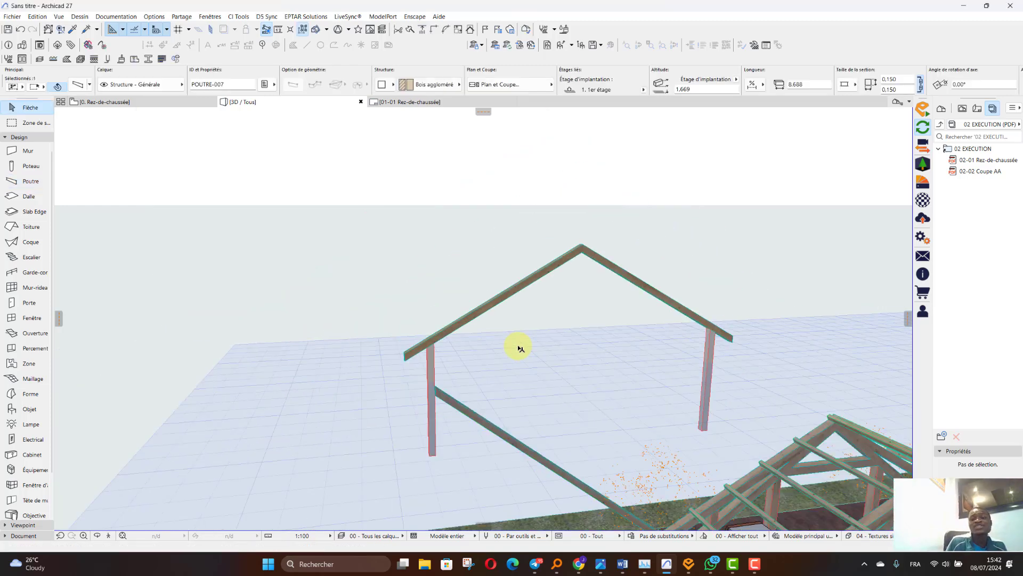
scroll(655, 502, down, 2)
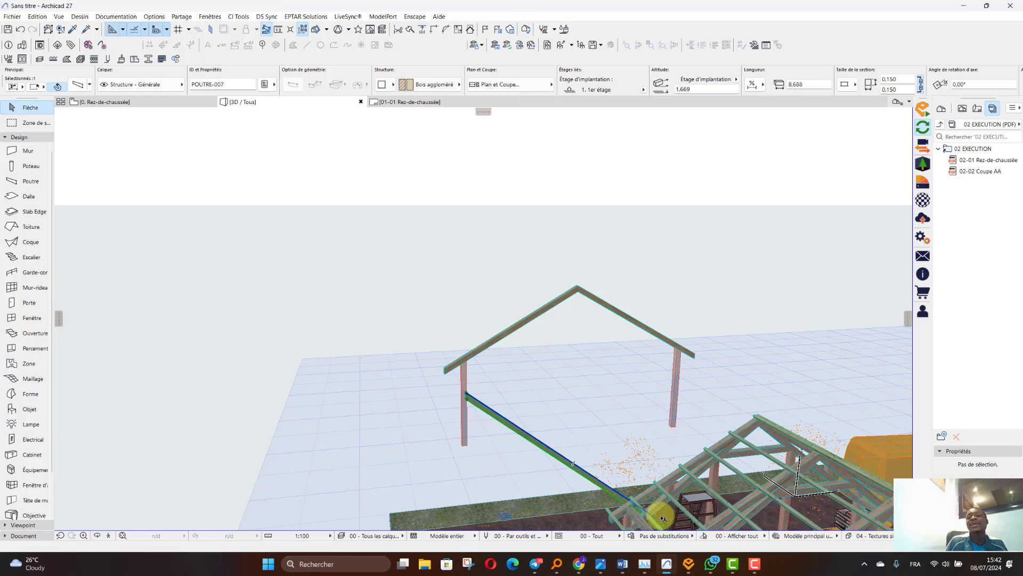
scroll(677, 373, up, 3)
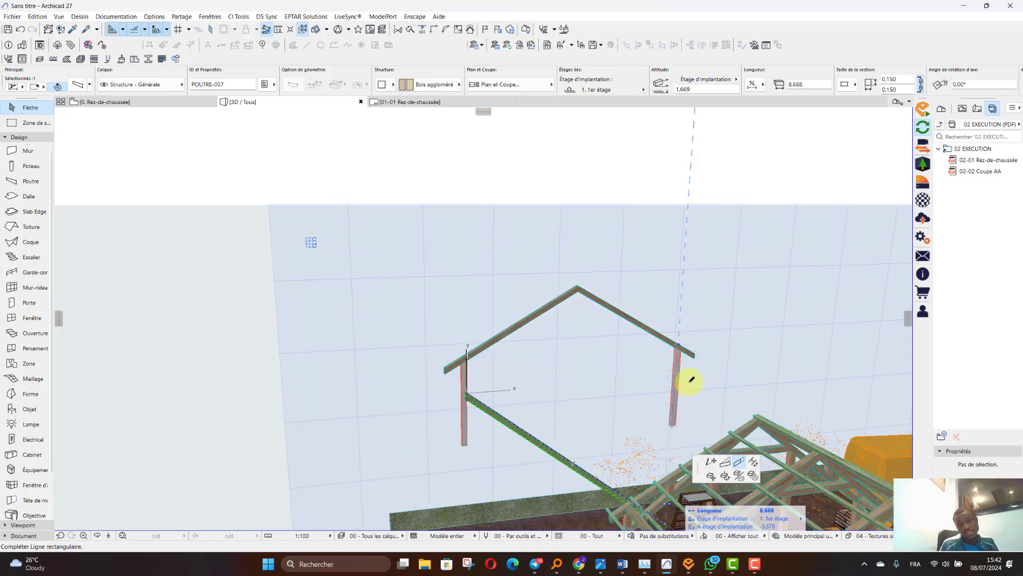
click(423, 402)
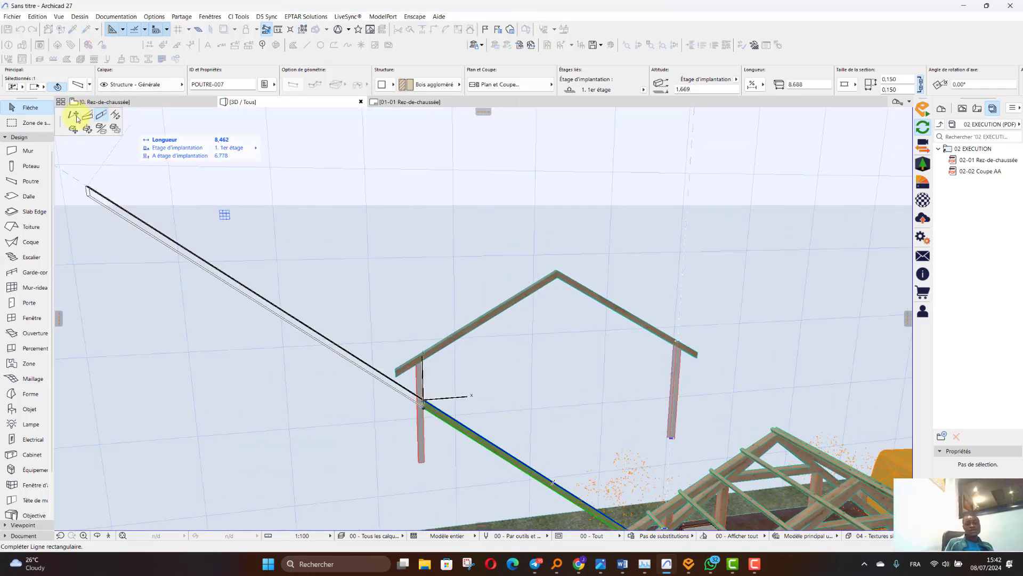
click(87, 117)
scroll(693, 373, up, 1)
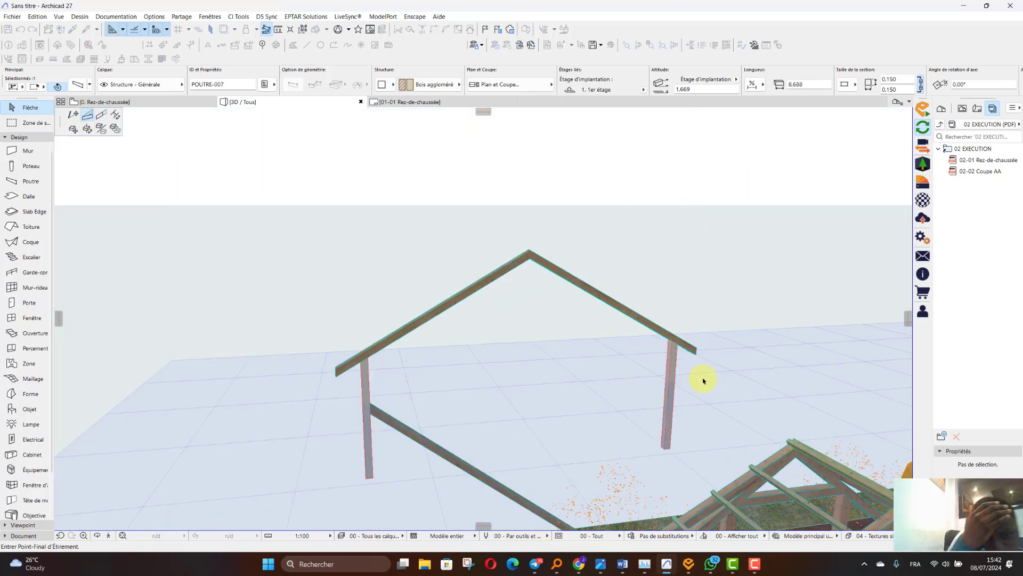
click(673, 382)
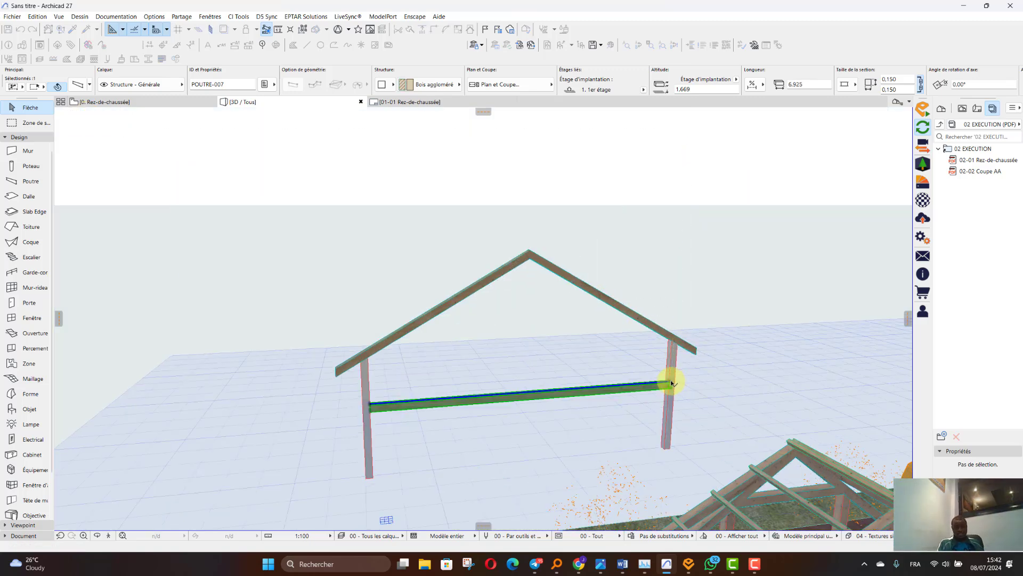
- Shift the cross beam slightly sideways so its left end lines up with the left column's inner face
scroll(667, 385, up, 3)
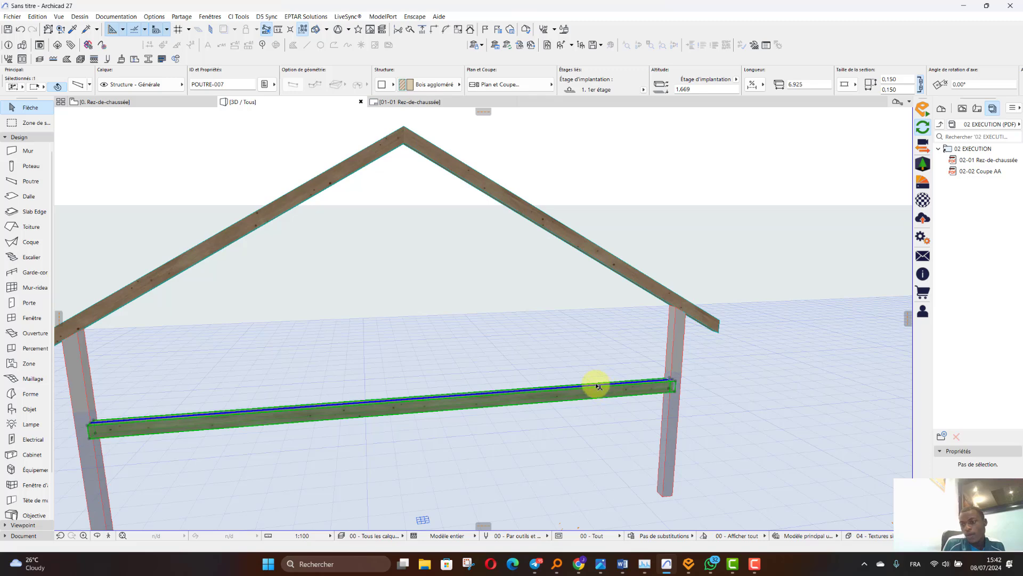
scroll(397, 373, down, 2)
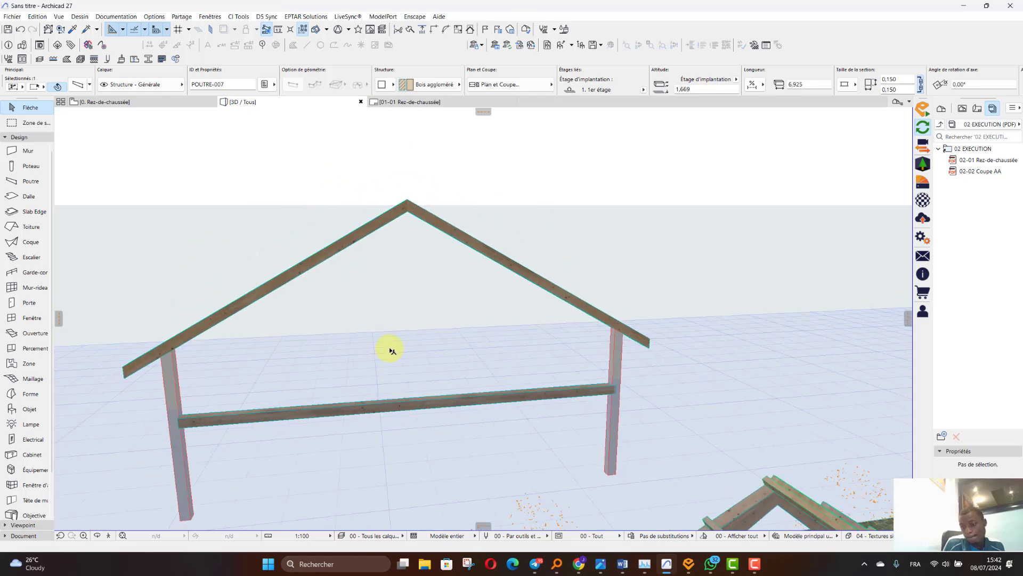
scroll(174, 415, up, 1)
scroll(174, 415, up, 3)
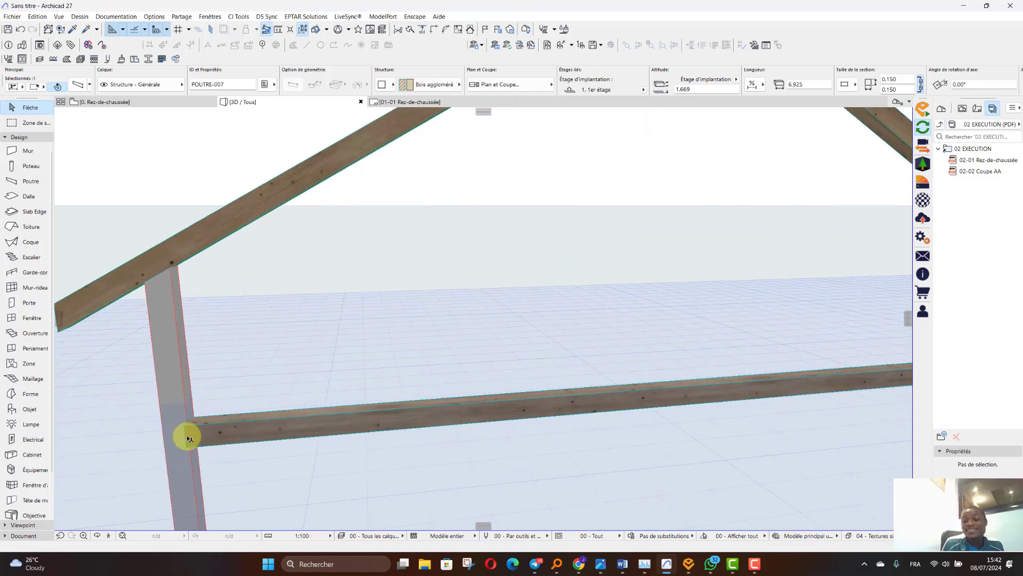
click(194, 423)
scroll(193, 422, up, 3)
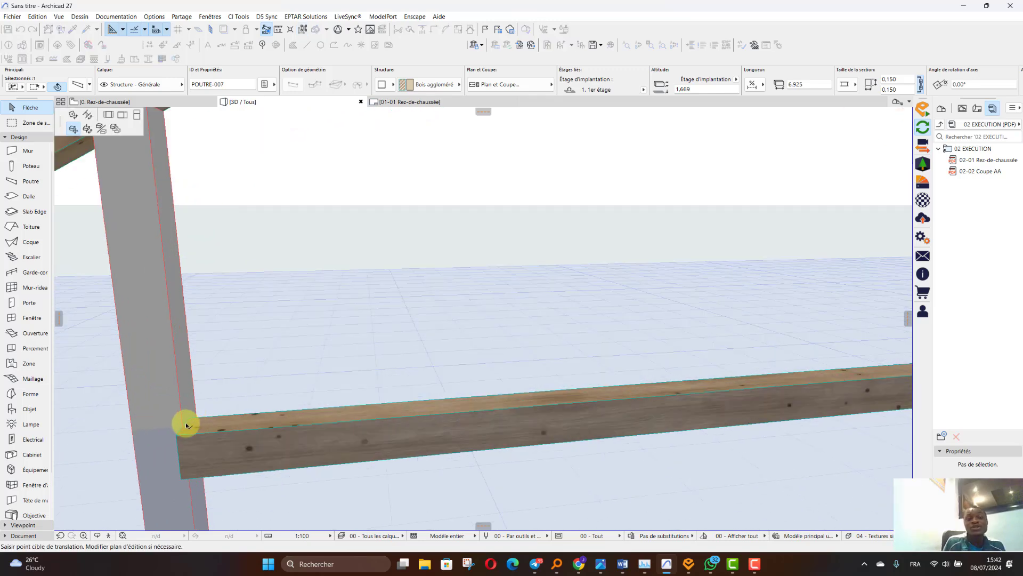
click(183, 427)
scroll(258, 440, down, 2)
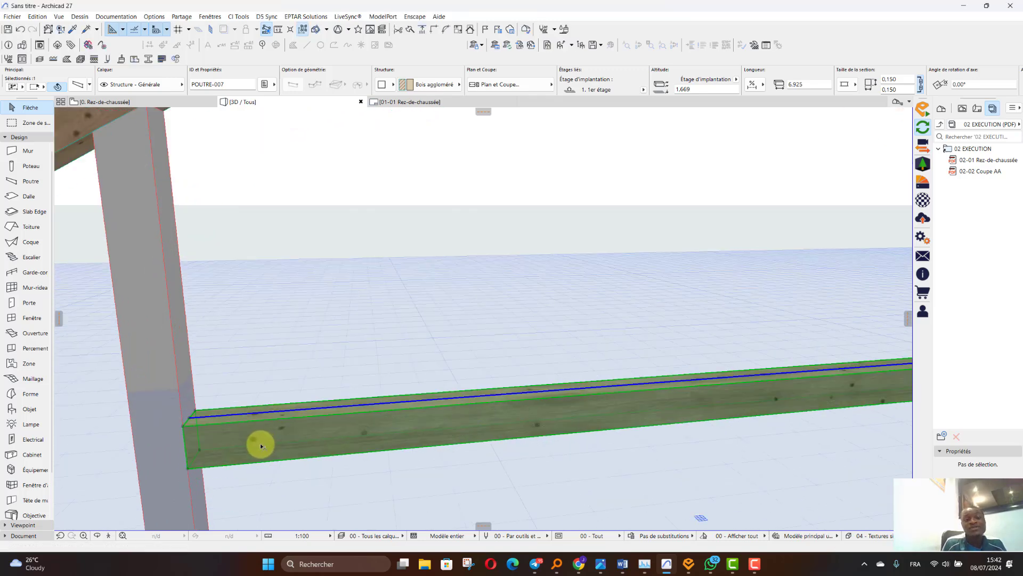
scroll(258, 443, down, 3)
- Raise the cross beam between the columns to an elevation of 1.869
click(228, 440)
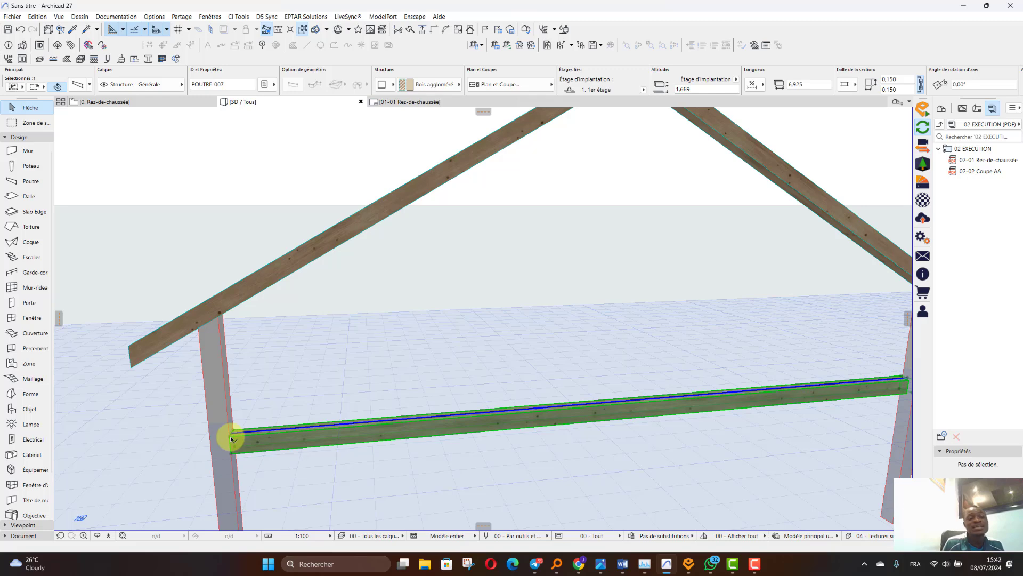
click(232, 439)
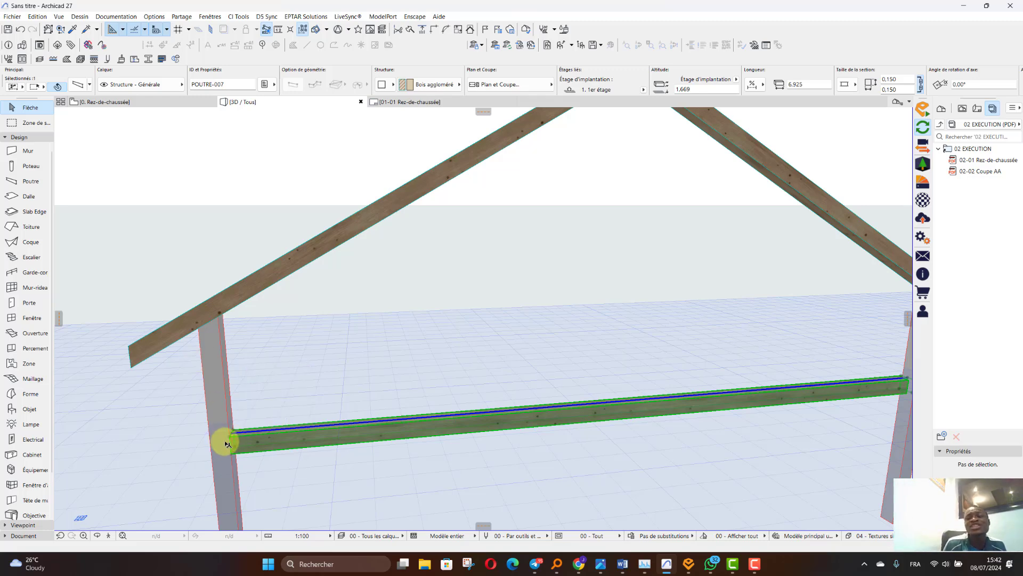
click(232, 439)
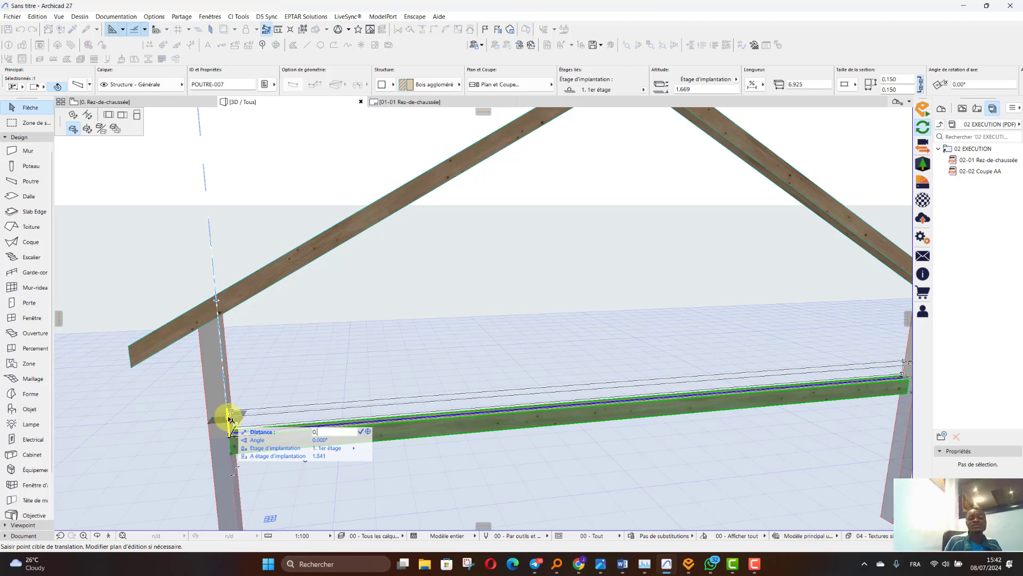
key(Return)
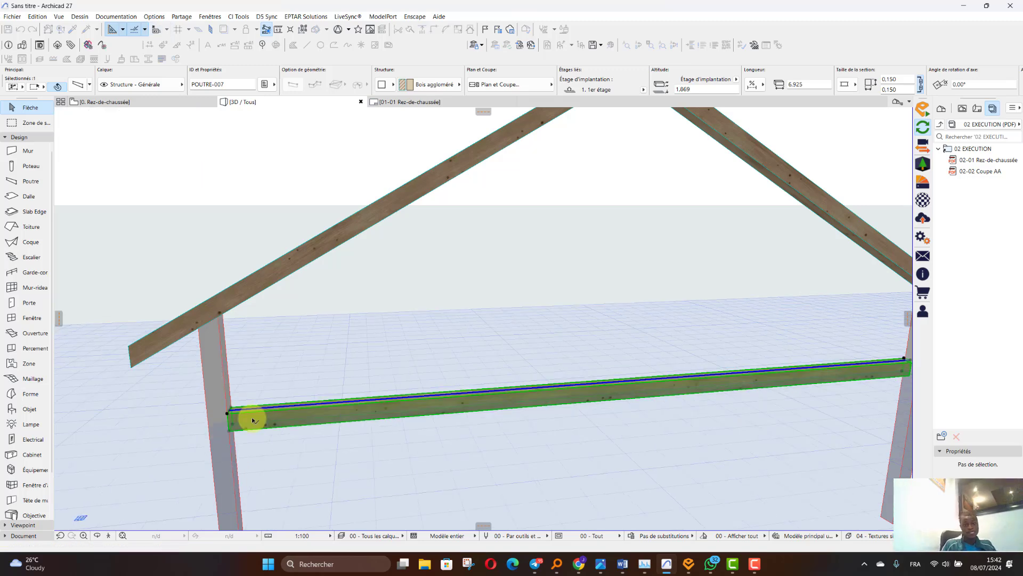
- Try to split the cross beam in two near its midpoint
scroll(213, 398, down, 3)
scroll(478, 341, up, 2)
click(437, 406)
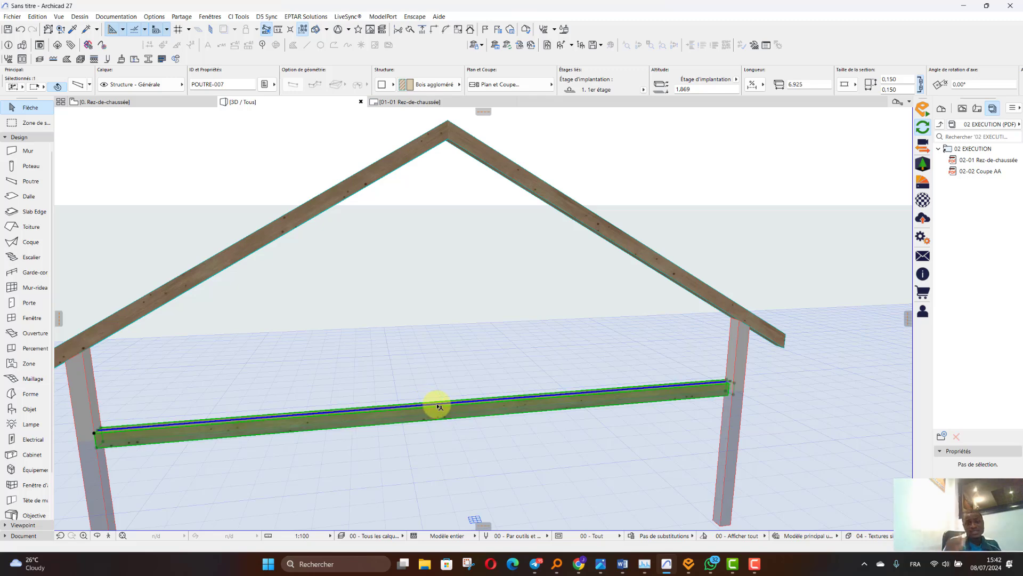
click(437, 404)
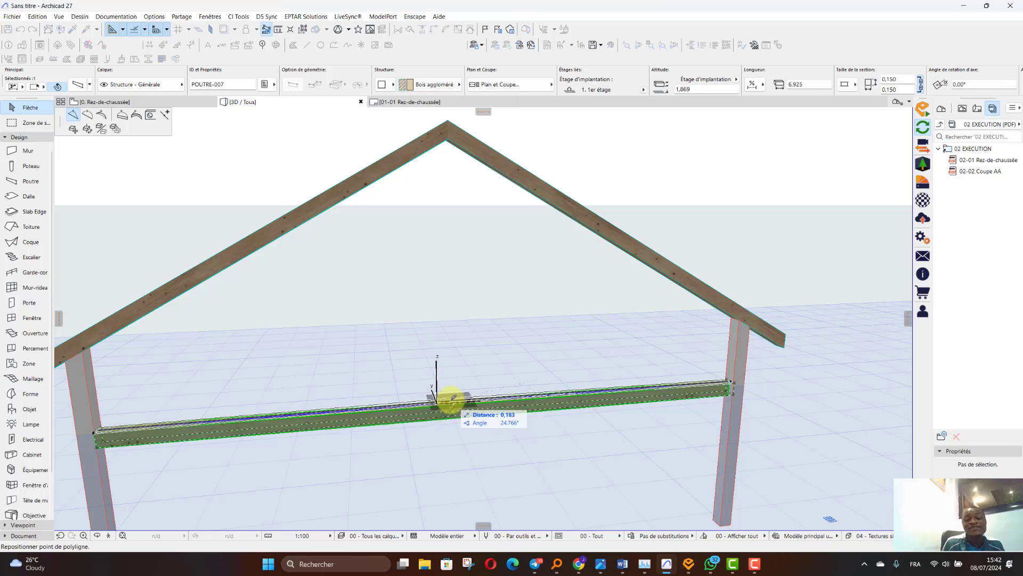
click(453, 404)
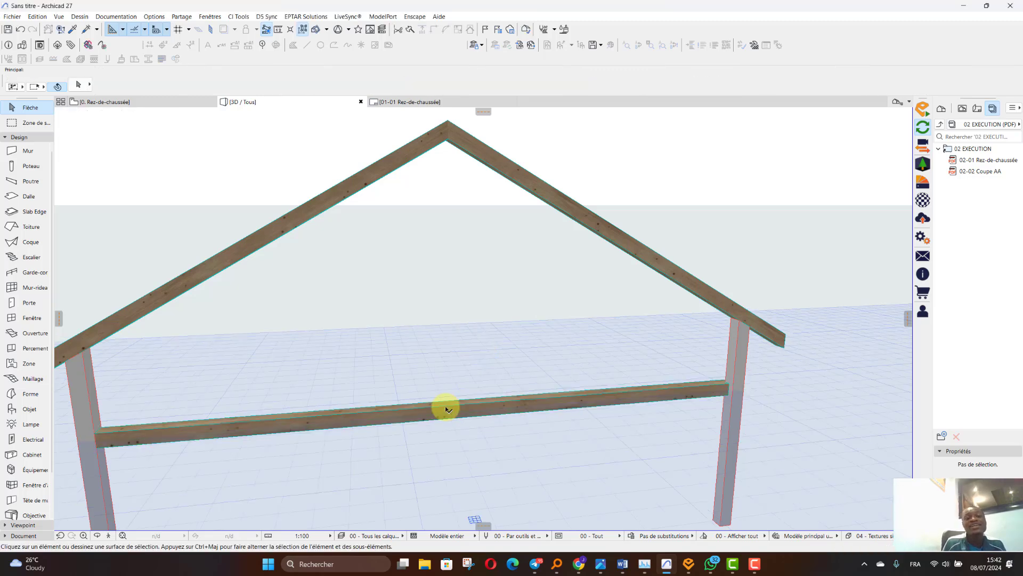
- Try to stretch the left half-beam's inner end up toward the ridge, cancel it and undo the beam split
click(450, 405)
click(453, 403)
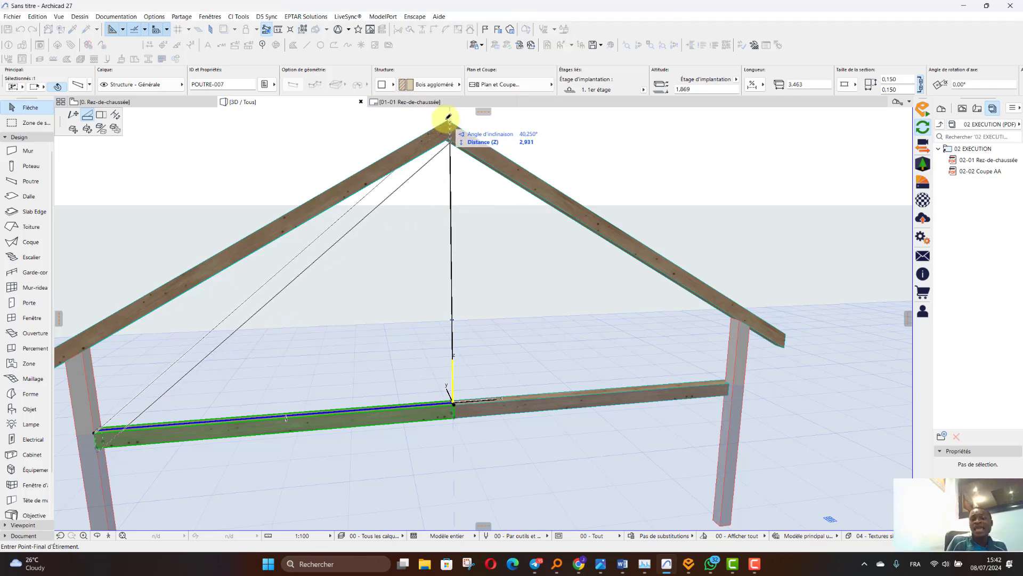
scroll(448, 117, up, 3)
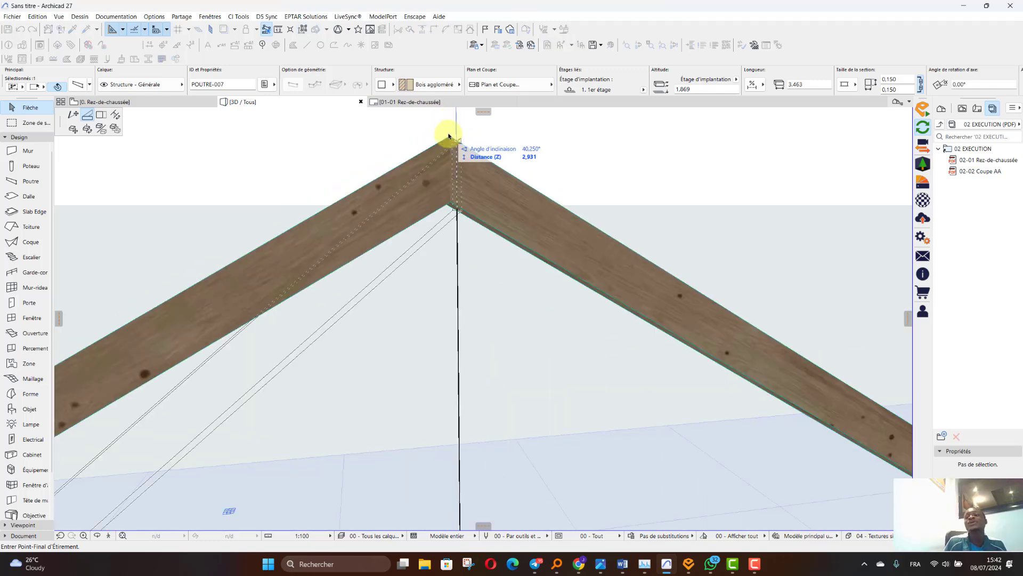
scroll(453, 130, down, 3)
key(Escape)
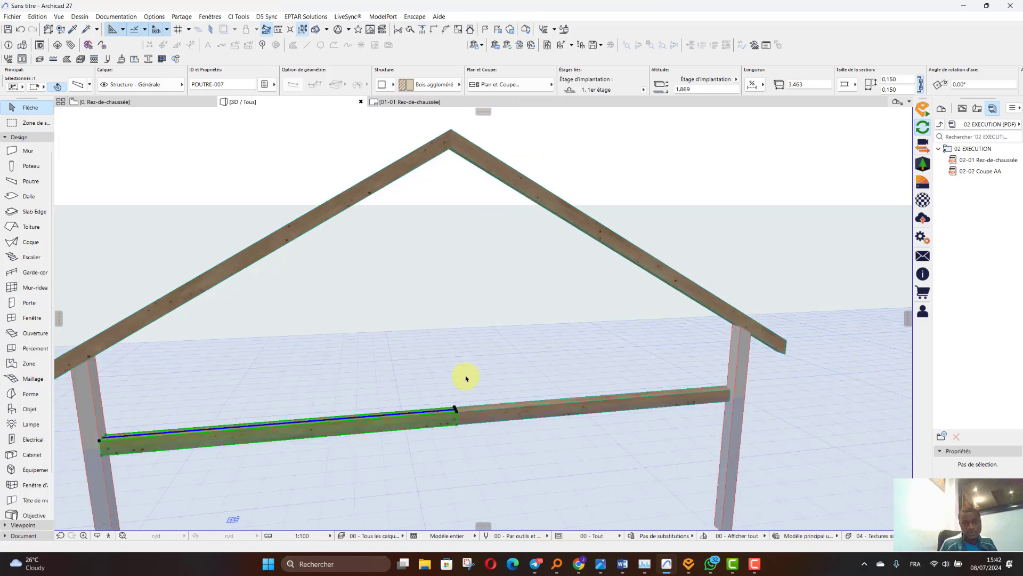
key(ctrl+z)
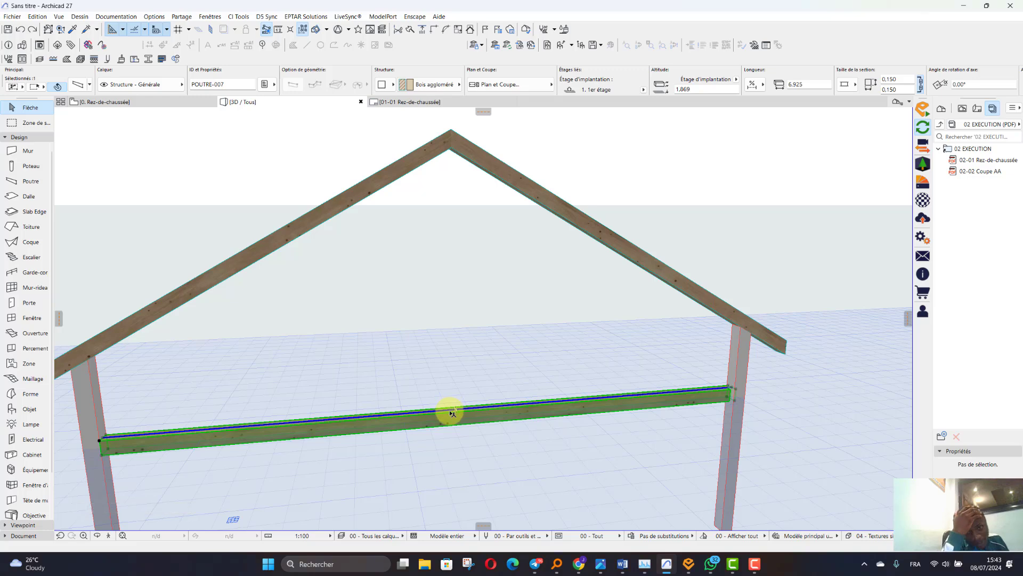
click(453, 412)
key(Escape)
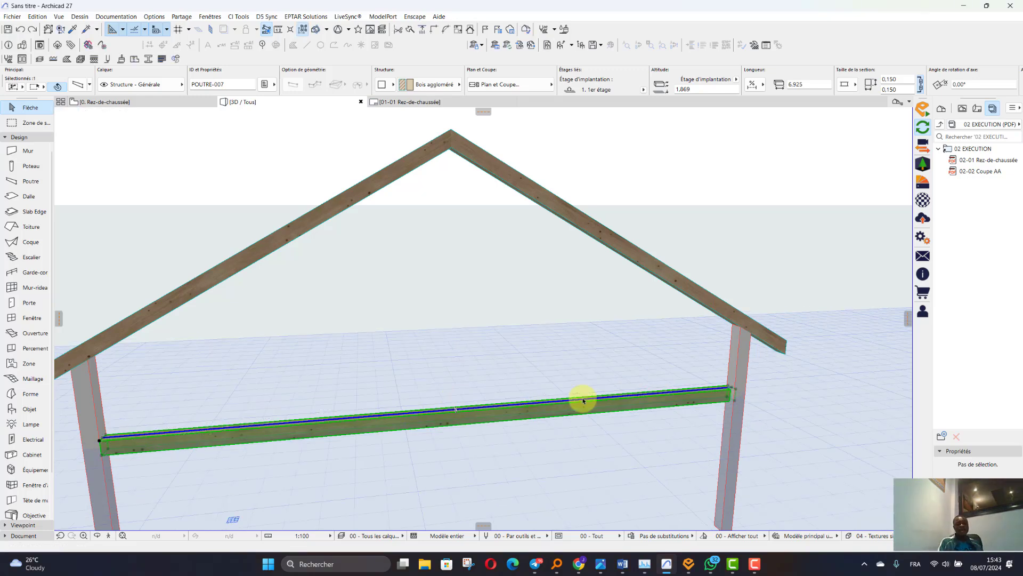
- Shorten the cross beam's right end to the right column's edge, giving a length of 6.868
scroll(765, 354, up, 5)
click(649, 440)
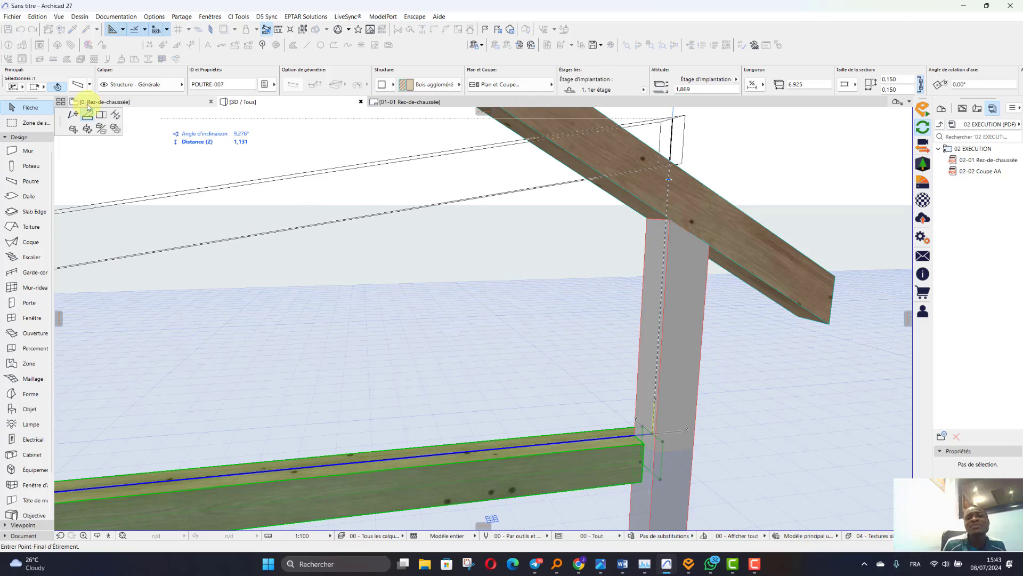
click(74, 115)
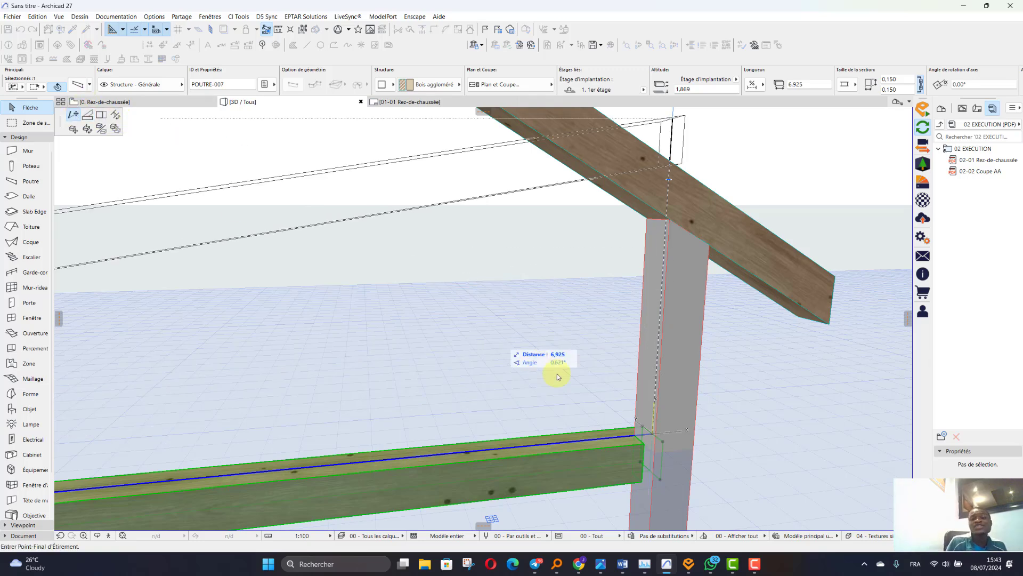
click(651, 445)
scroll(648, 444, up, 3)
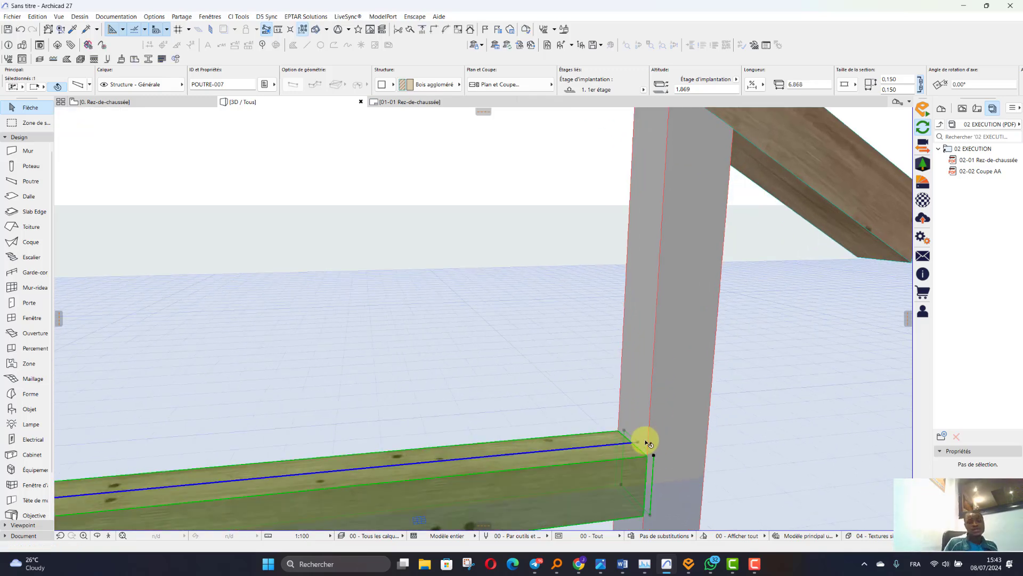
- Shorten the cross beam's right end a little more at the right column, giving a length of 6.851
click(638, 442)
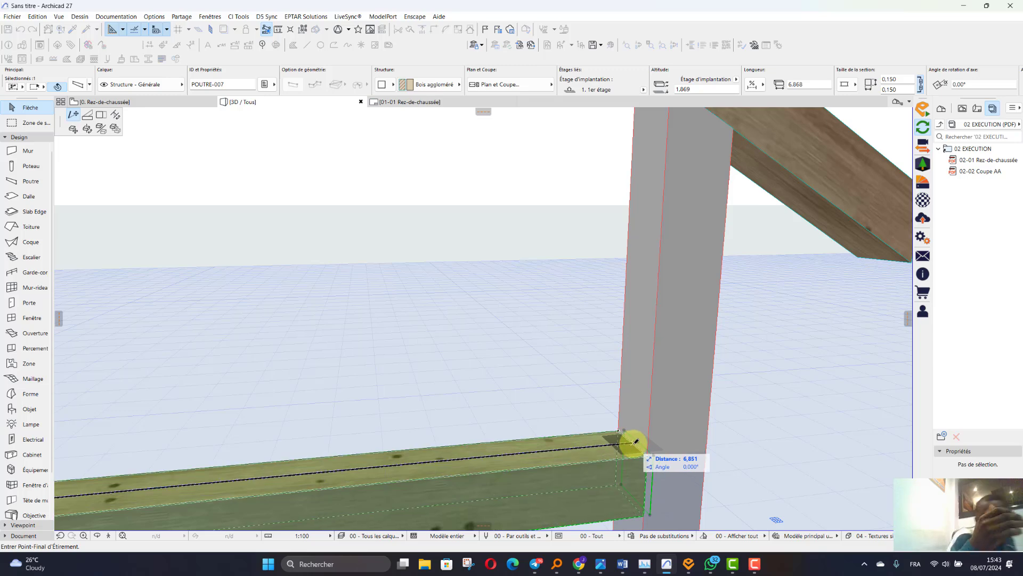
click(636, 441)
scroll(776, 366, down, 5)
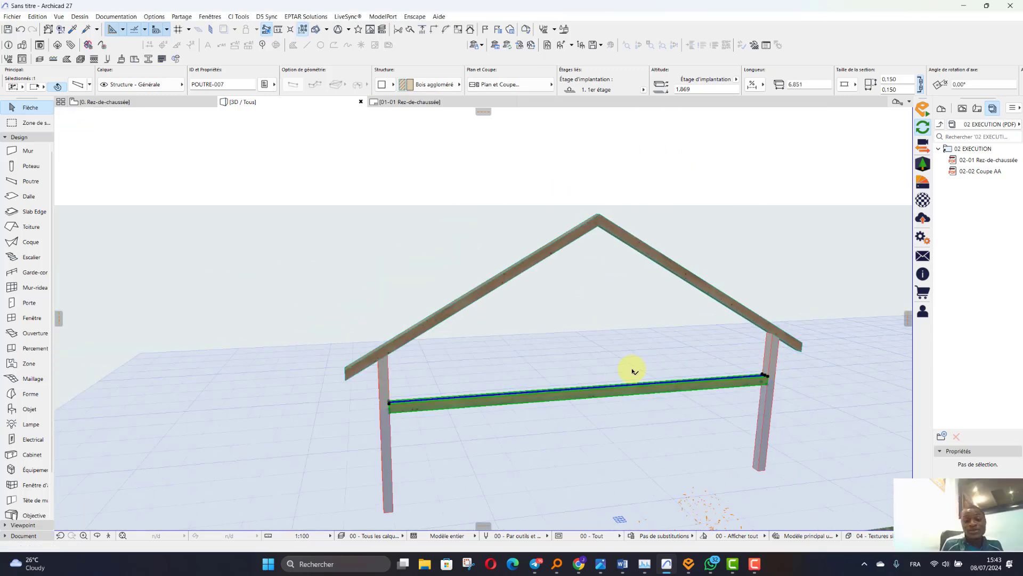
- Split the cross beam at its midpoint into two halves, each 3.425 long
click(588, 392)
scroll(589, 389, up, 3)
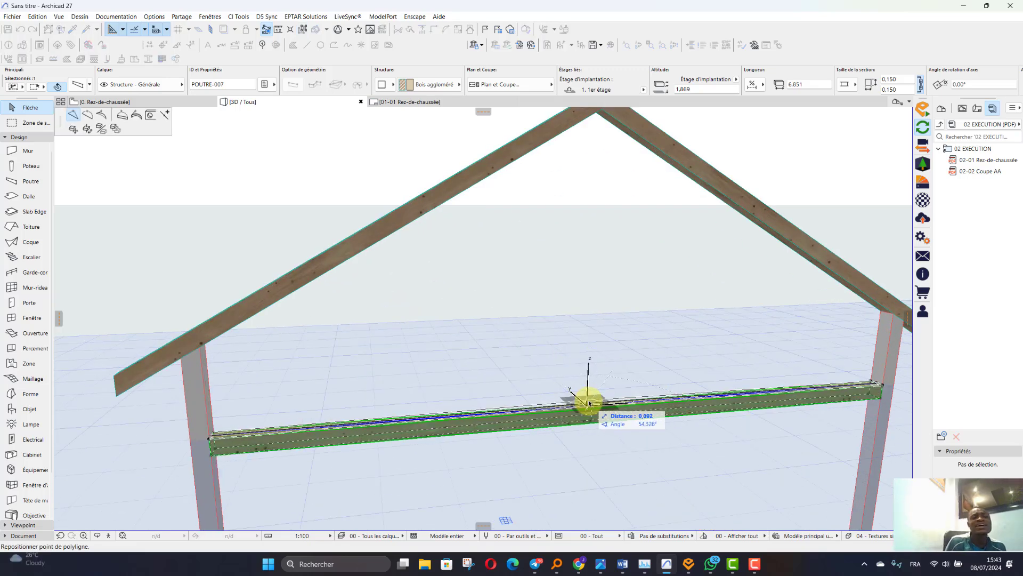
scroll(589, 403, up, 4)
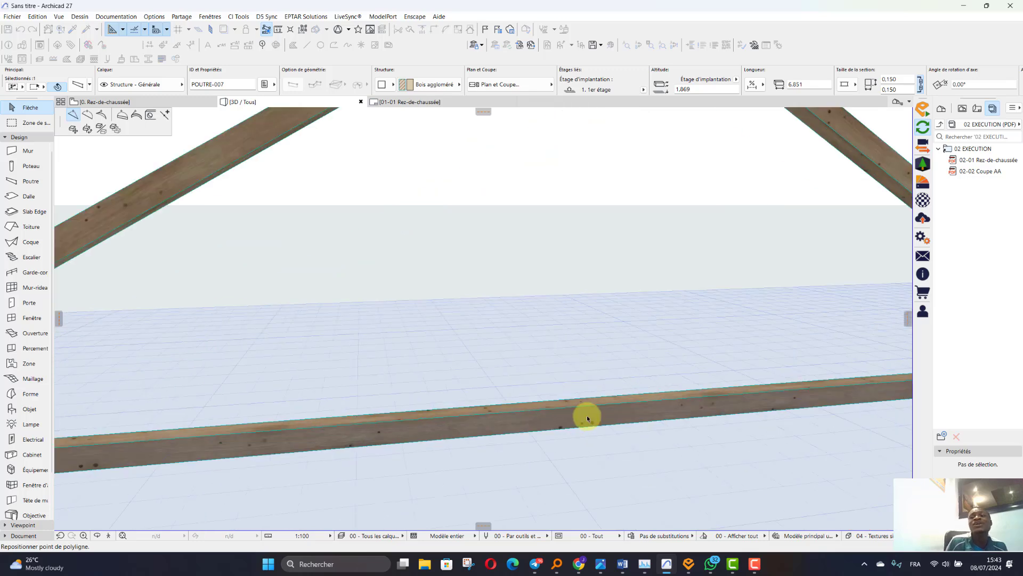
click(589, 399)
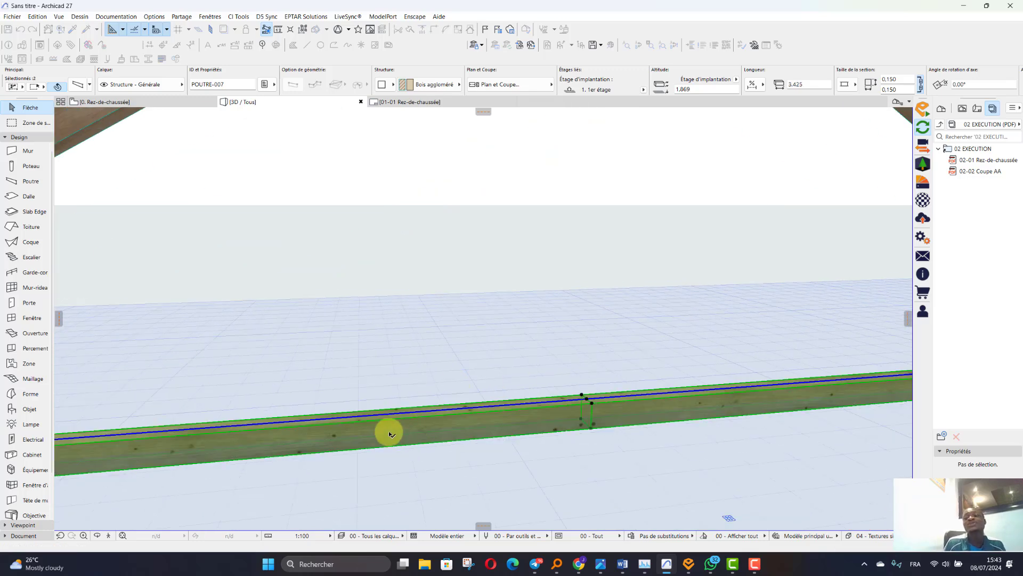
scroll(453, 430, down, 5)
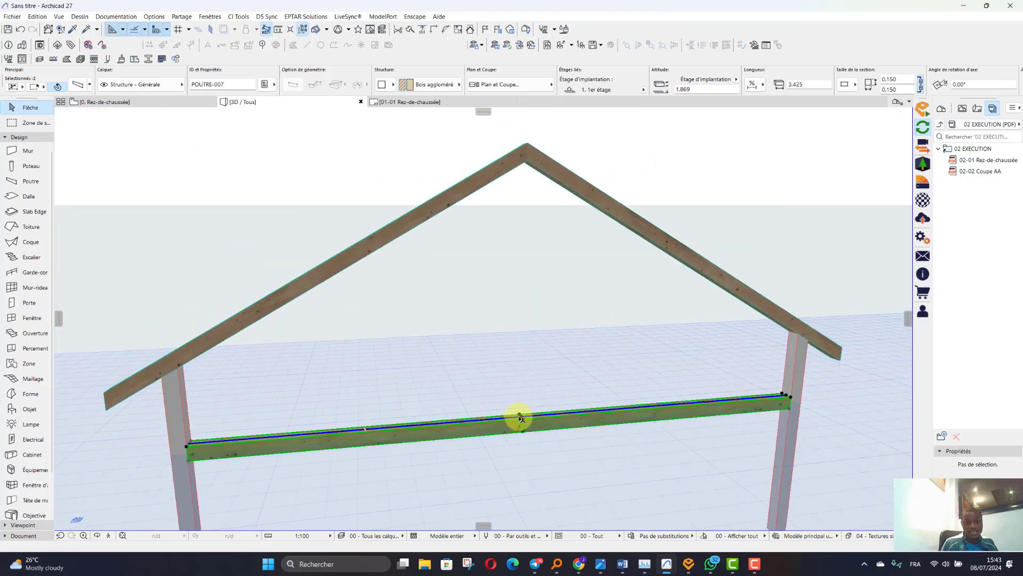
click(521, 417)
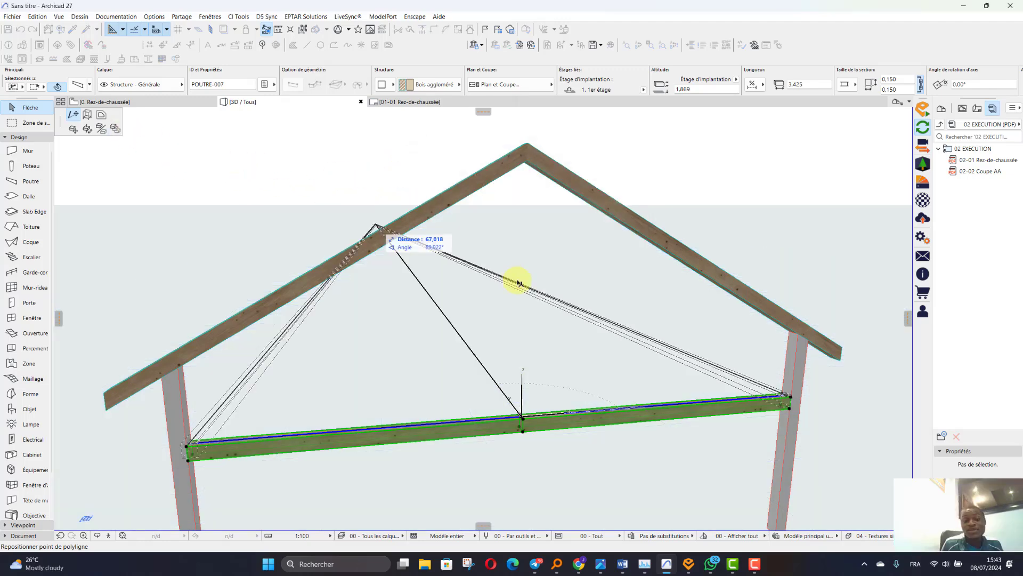
key(Escape)
key(Escape)
- Incline the left half-beam by raising its inner end vertically to the ridge where the rafters meet
click(495, 435)
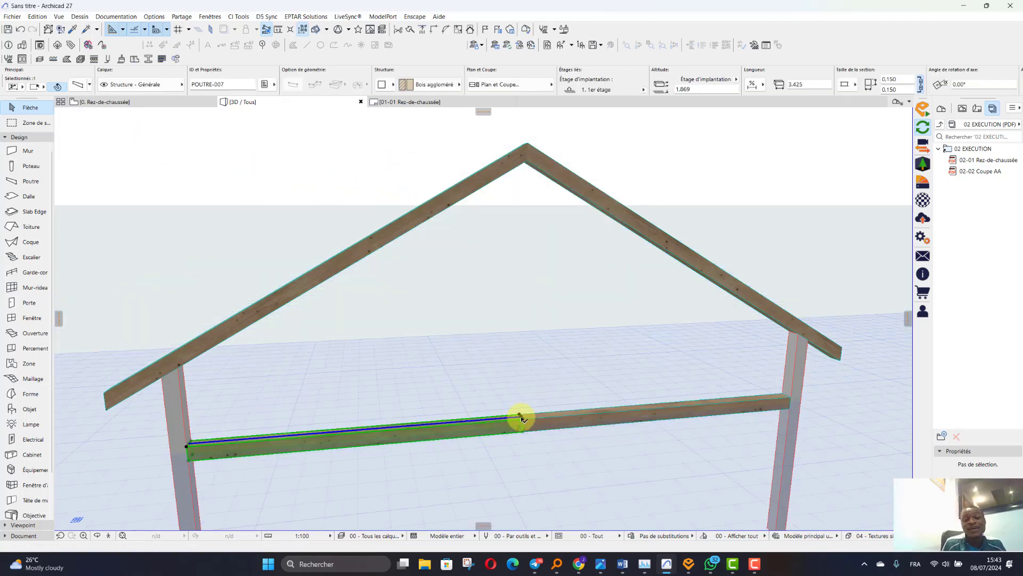
click(522, 419)
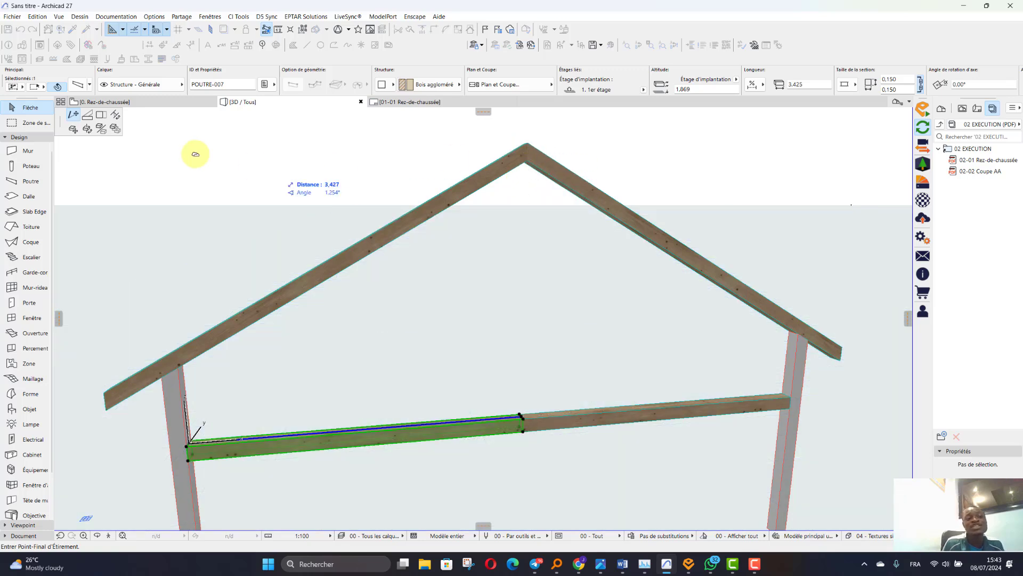
click(87, 115)
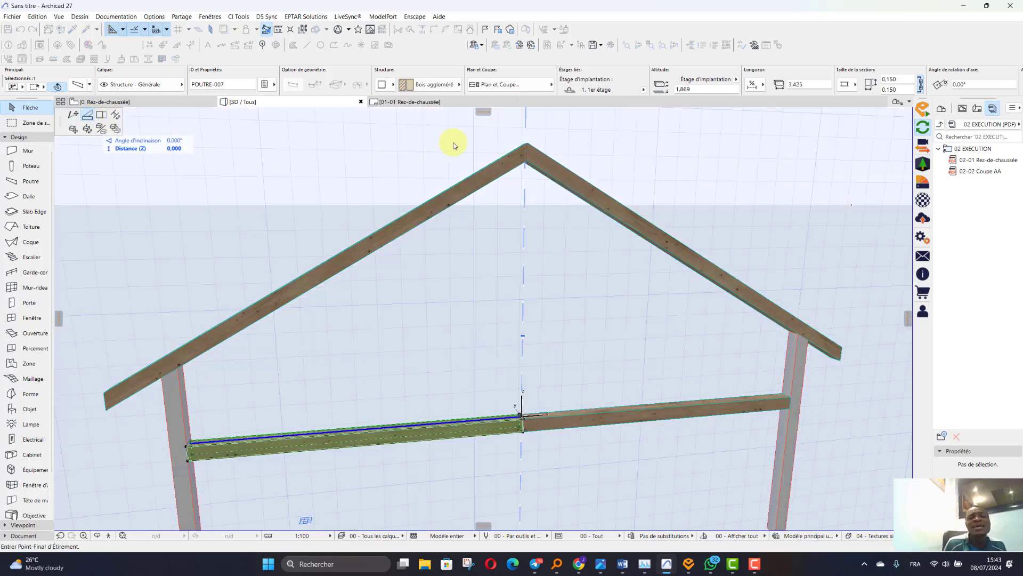
click(526, 143)
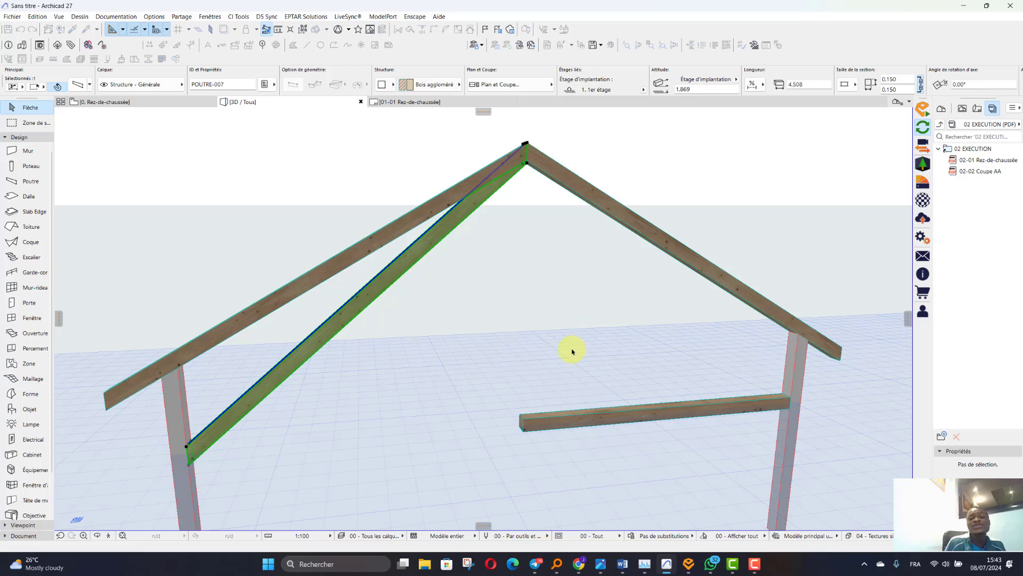
- Incline the right half-beam the same way, raising its inner end vertically to the ridge
click(552, 426)
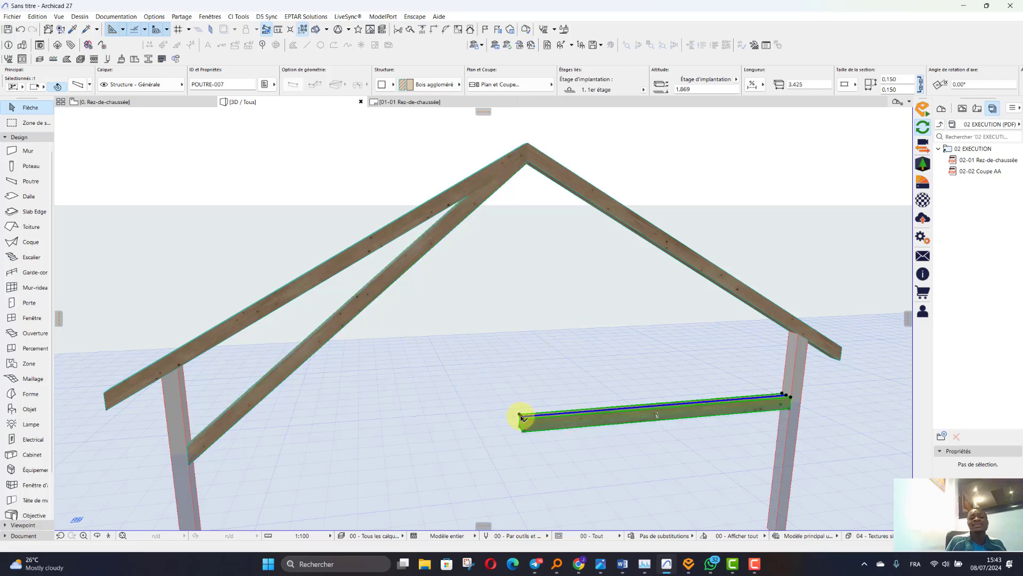
click(521, 415)
click(581, 464)
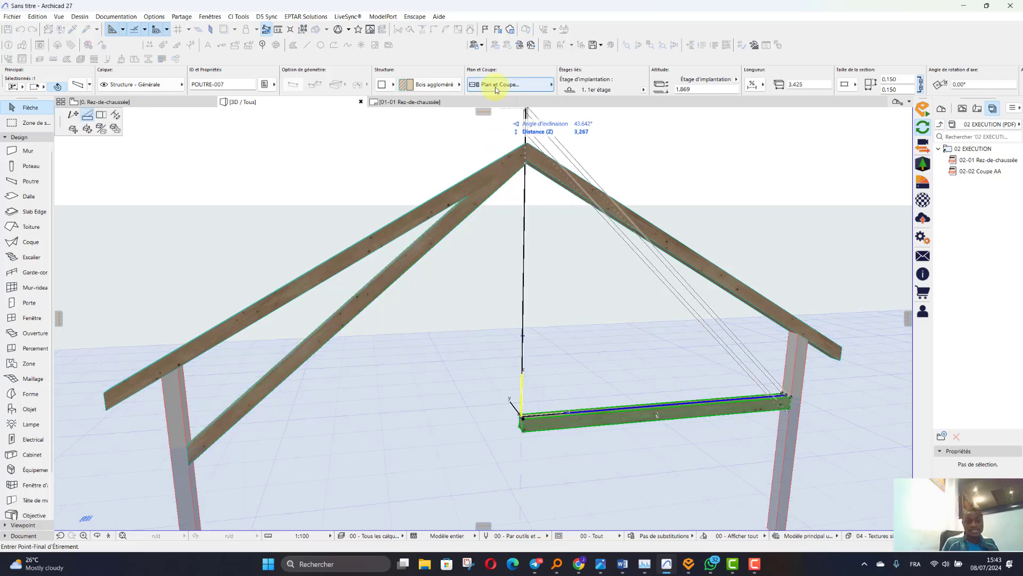
click(526, 143)
click(491, 252)
scroll(491, 253, down, 2)
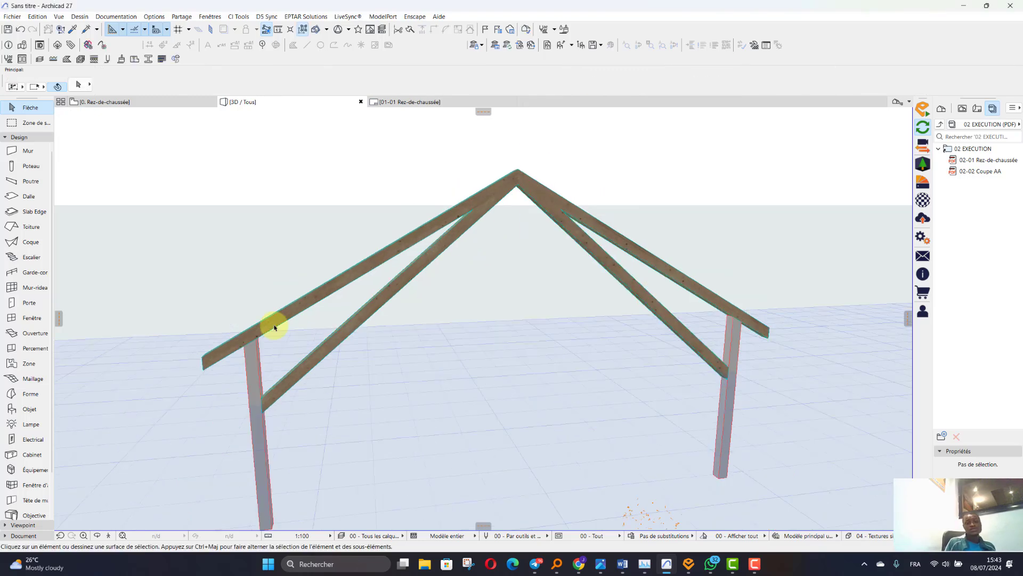
- Orbit around the frame to examine the two sloped braces against the rafters and columns
scroll(274, 328, down, 3)
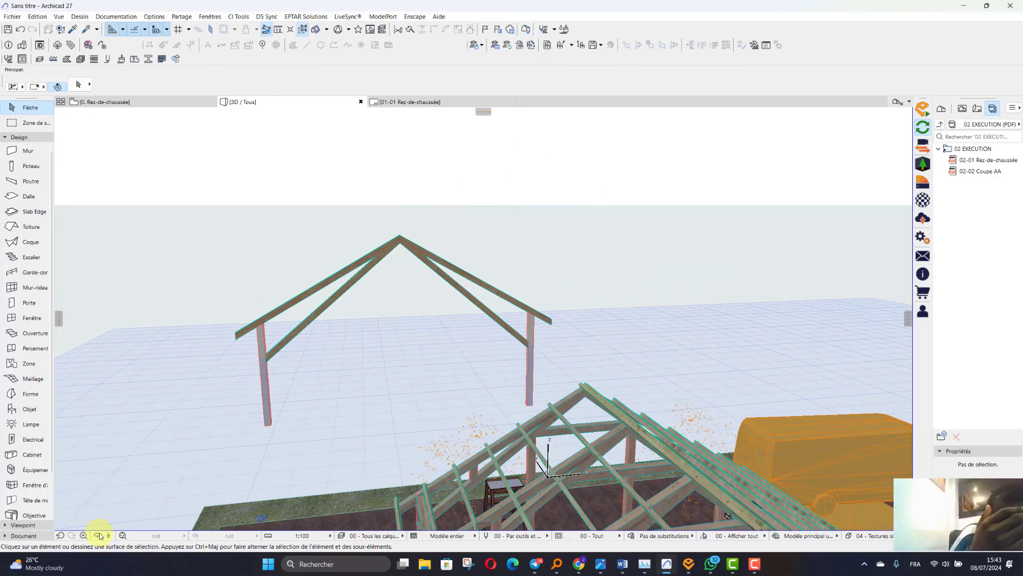
click(99, 536)
drag(299, 331, 276, 338)
scroll(279, 338, up, 3)
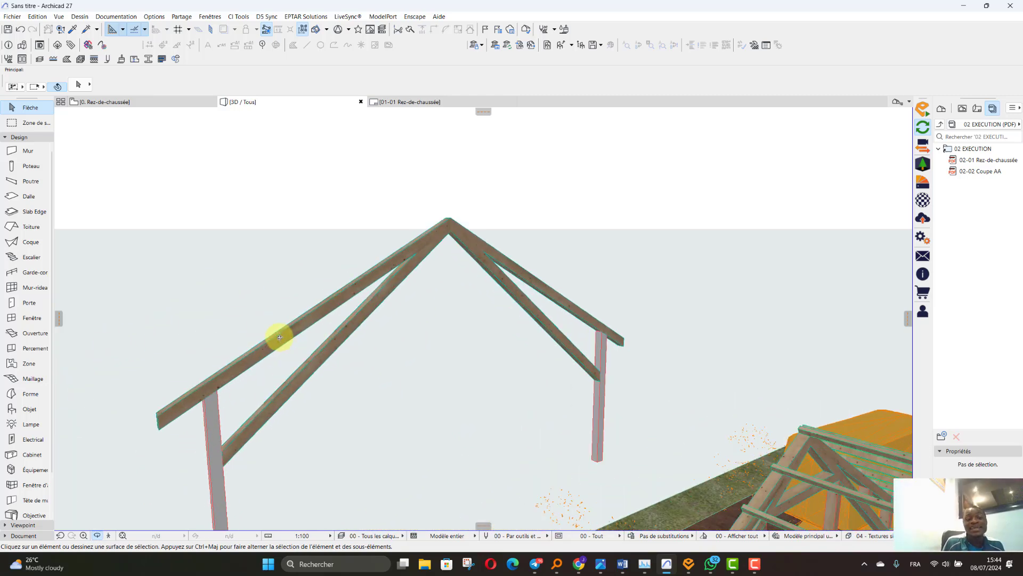
scroll(280, 338, up, 2)
scroll(690, 271, down, 5)
key(Escape)
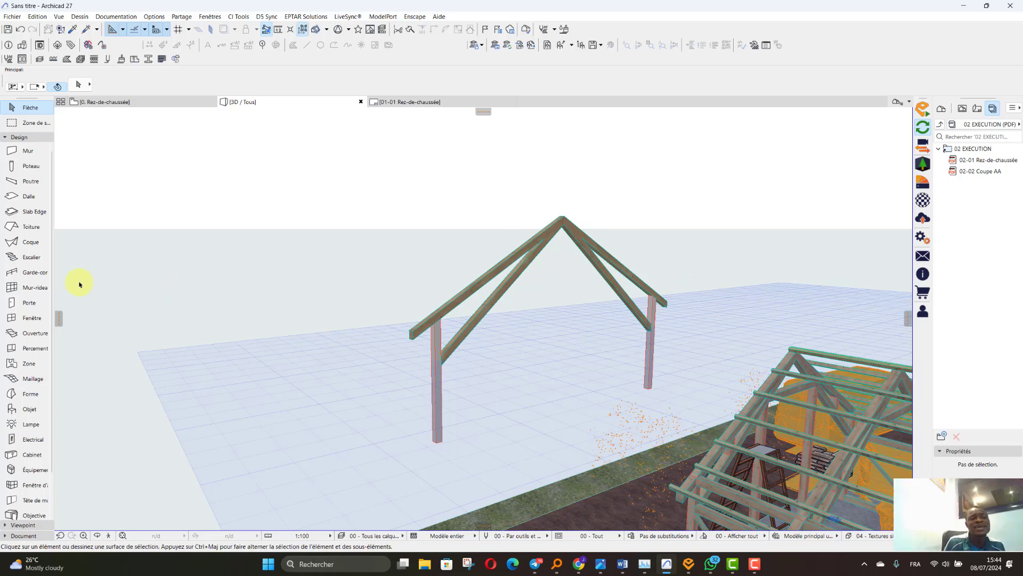
- Copy the left column inward along the underside of the left rafter, placing its base at 0.646
scroll(507, 330, up, 3)
scroll(368, 352, up, 3)
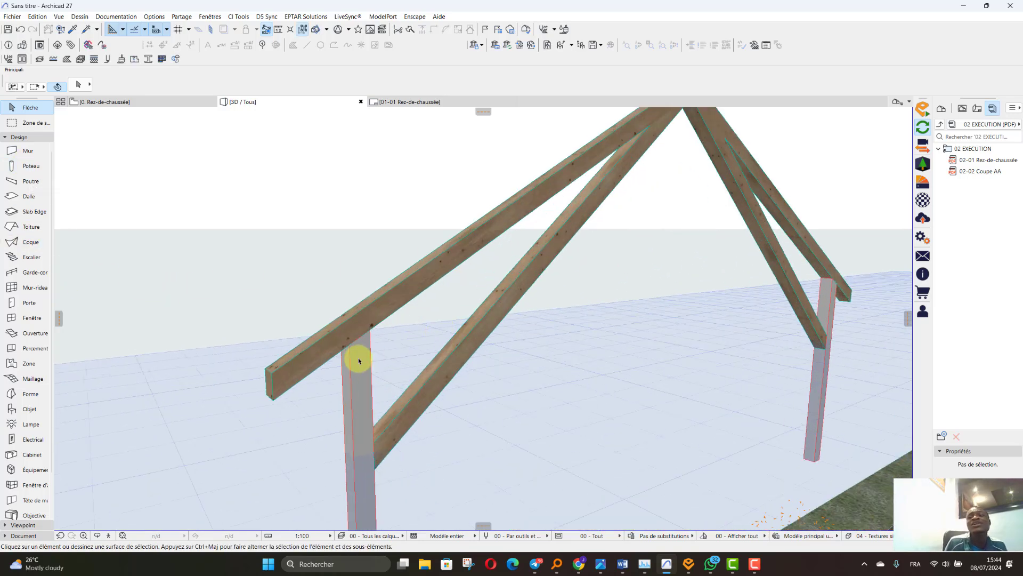
click(373, 334)
click(372, 330)
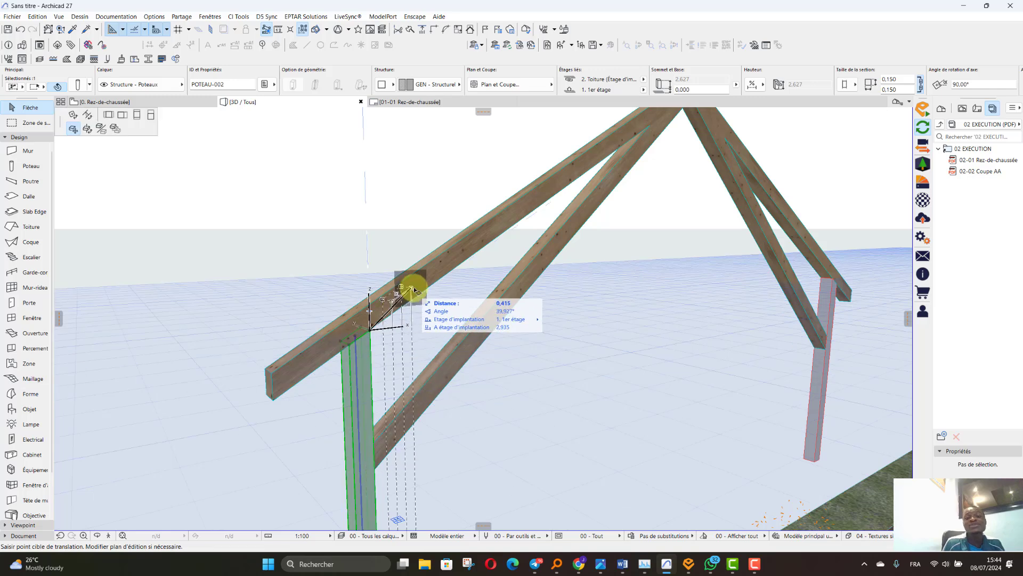
scroll(490, 239, up, 2)
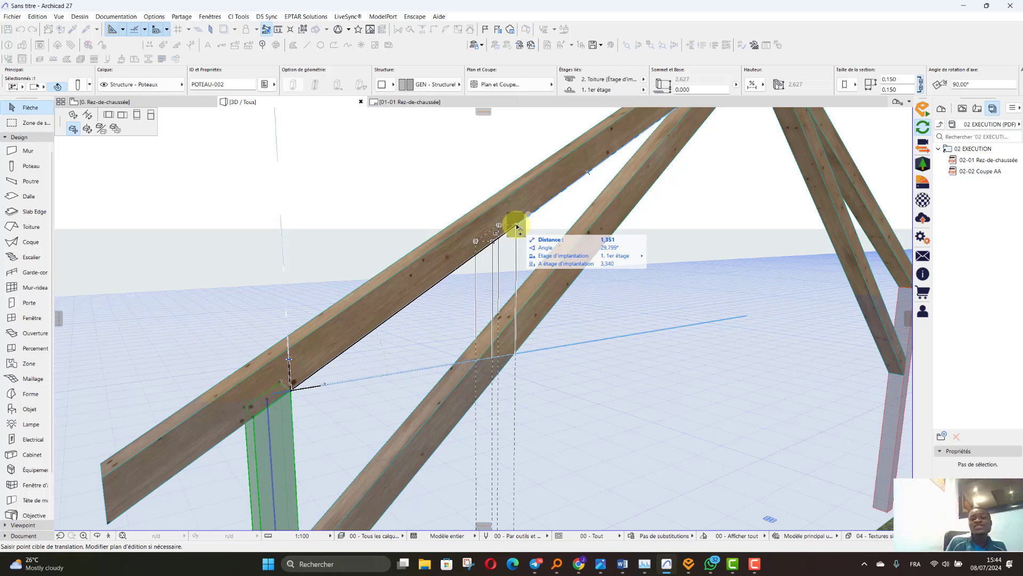
key(Return)
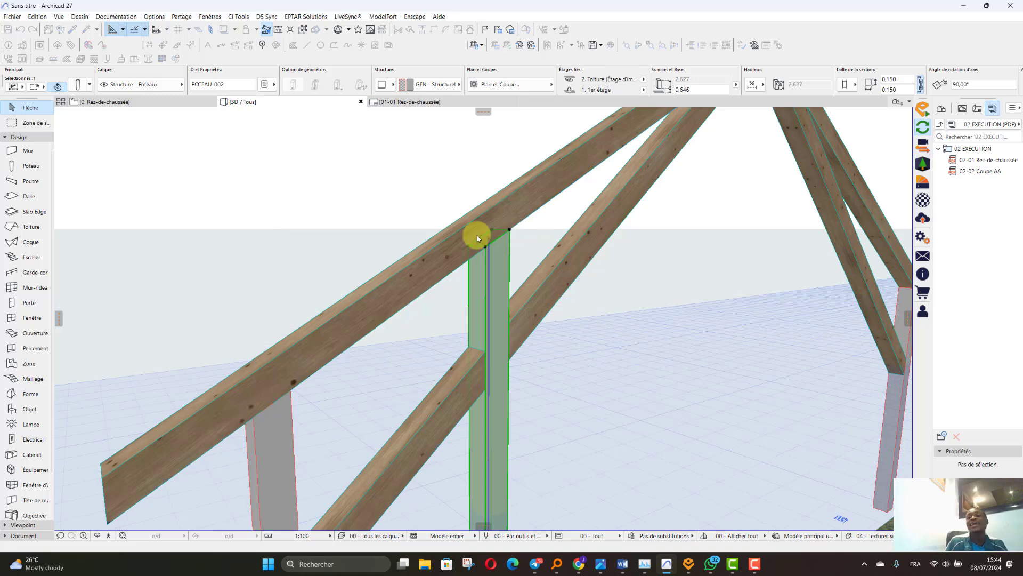
scroll(388, 251, down, 5)
- Raise the copied column's bottom end to the left brace, leaving a short post with its base at 2.800
click(436, 465)
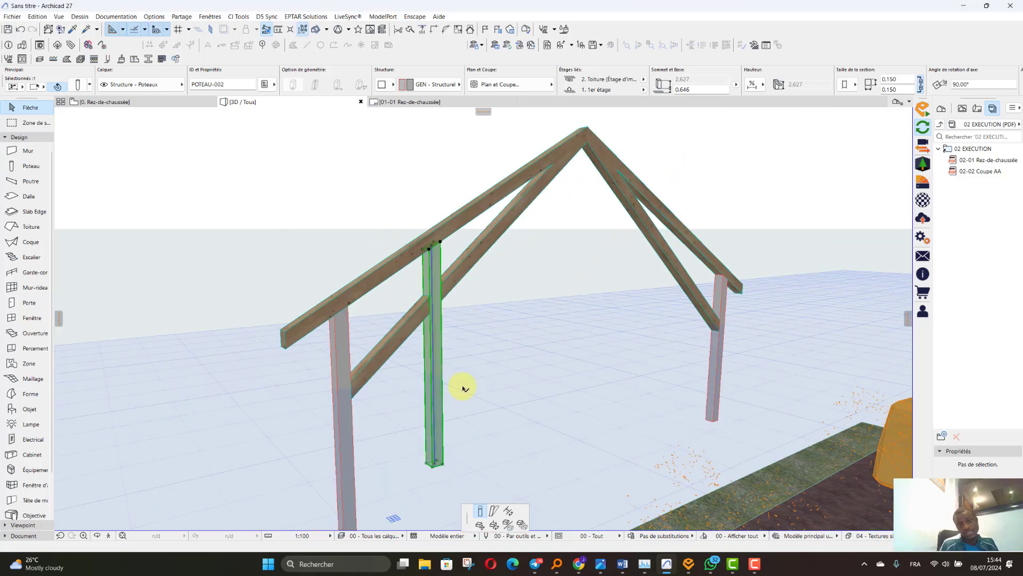
scroll(434, 247, up, 3)
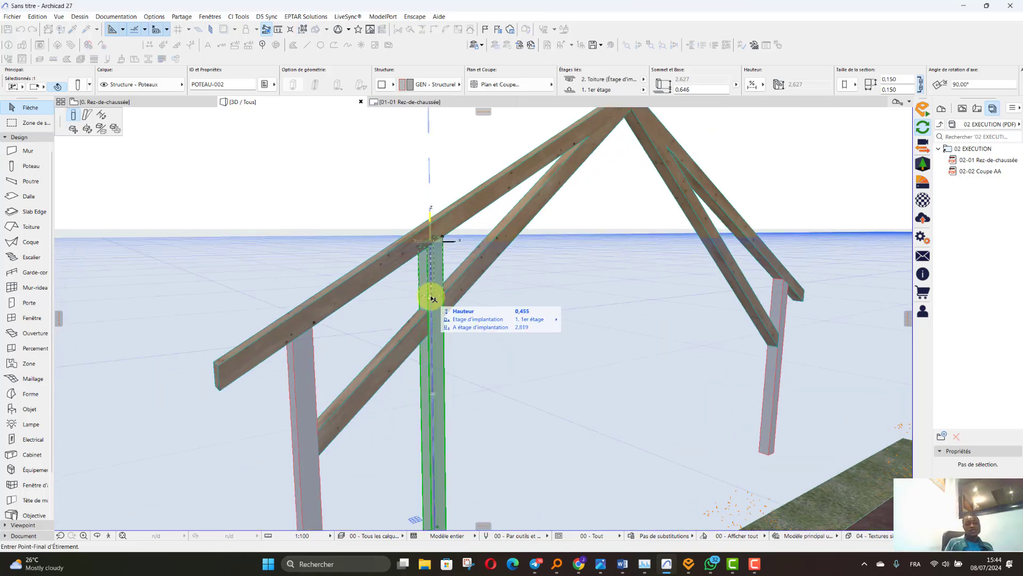
scroll(437, 296, up, 2)
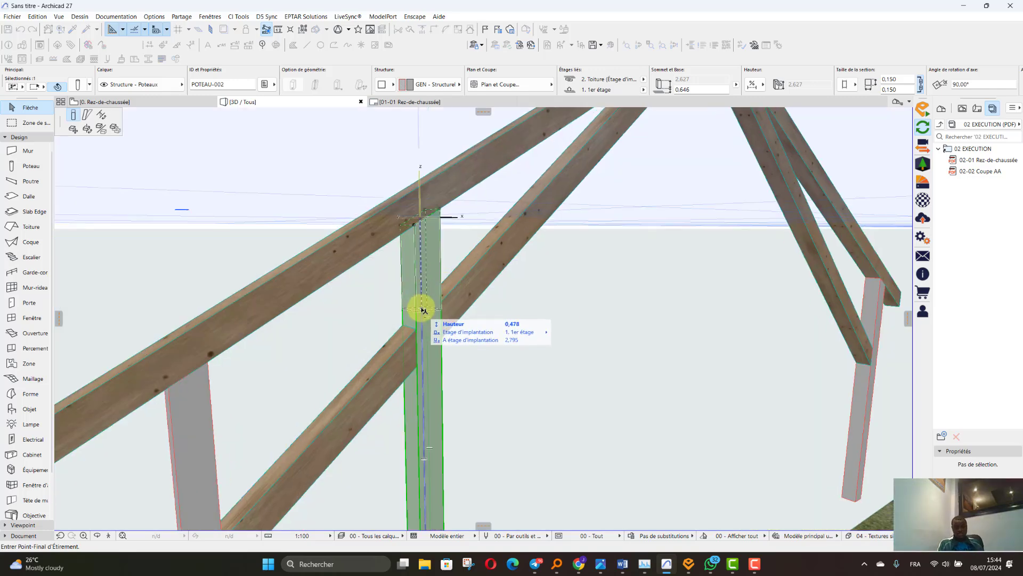
click(423, 310)
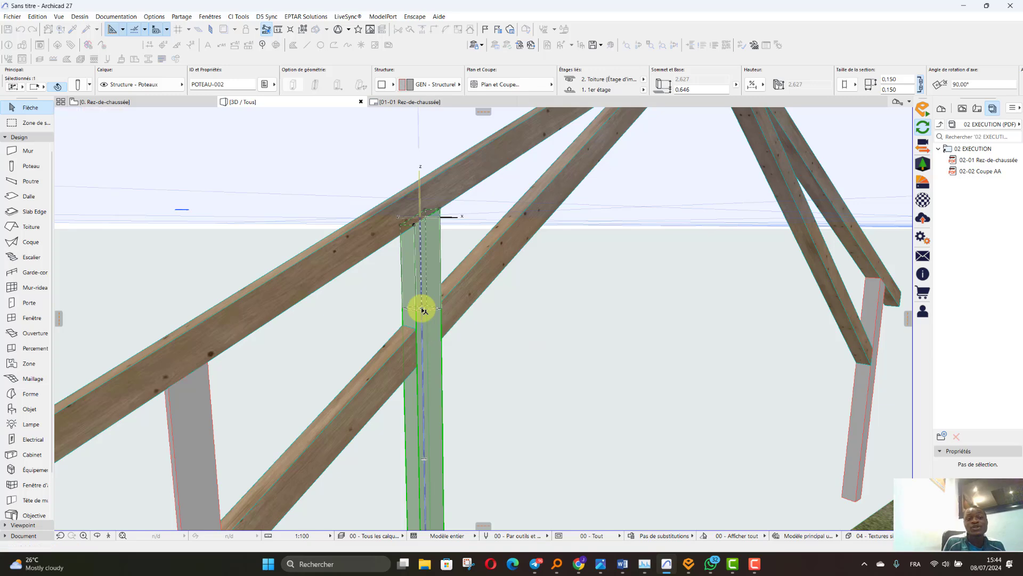
scroll(428, 291, up, 2)
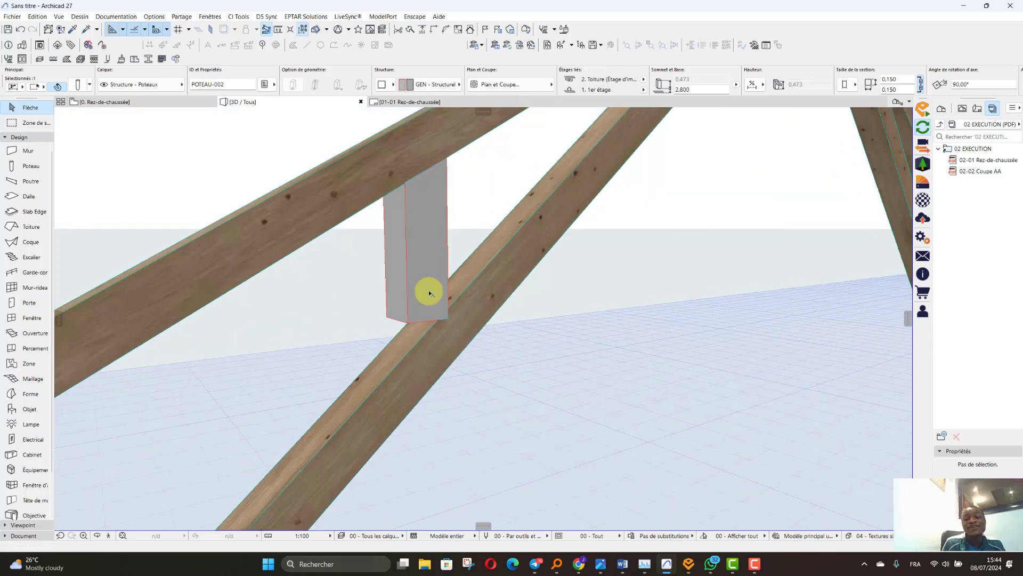
- Tilt the short post's bottom cut plane so it follows the slope of the left brace
click(419, 318)
click(103, 120)
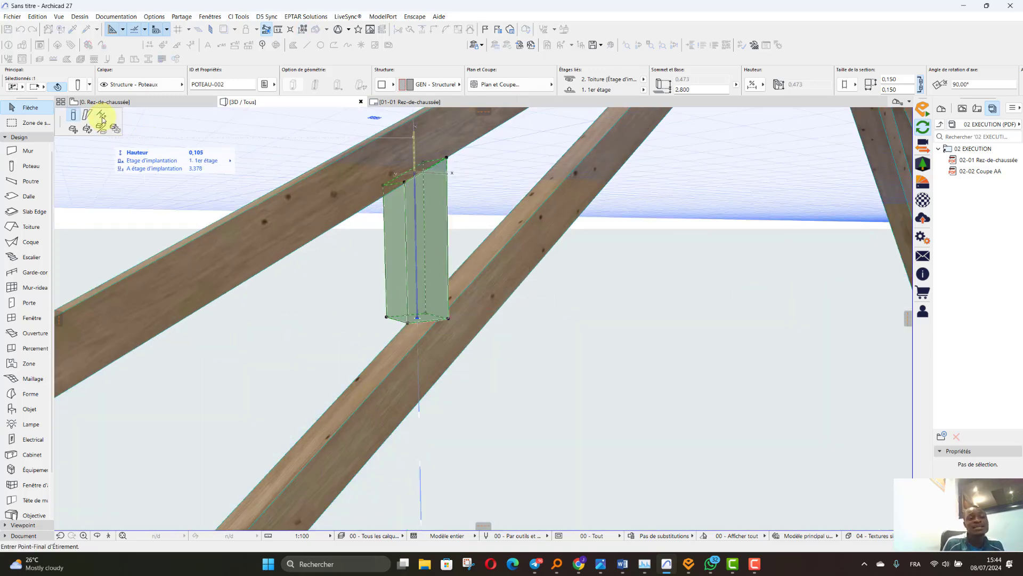
click(103, 117)
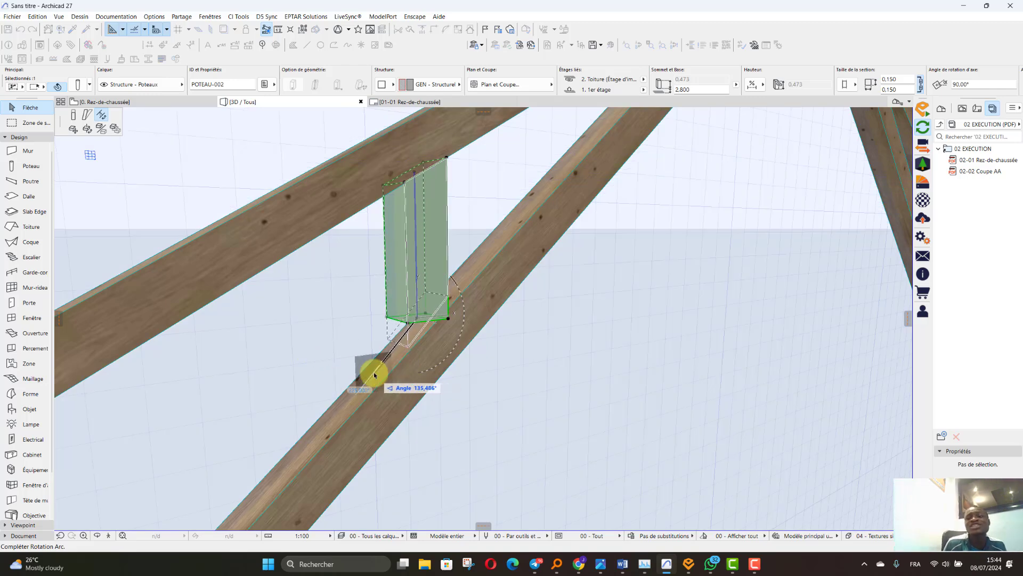
click(373, 376)
scroll(214, 326, down, 4)
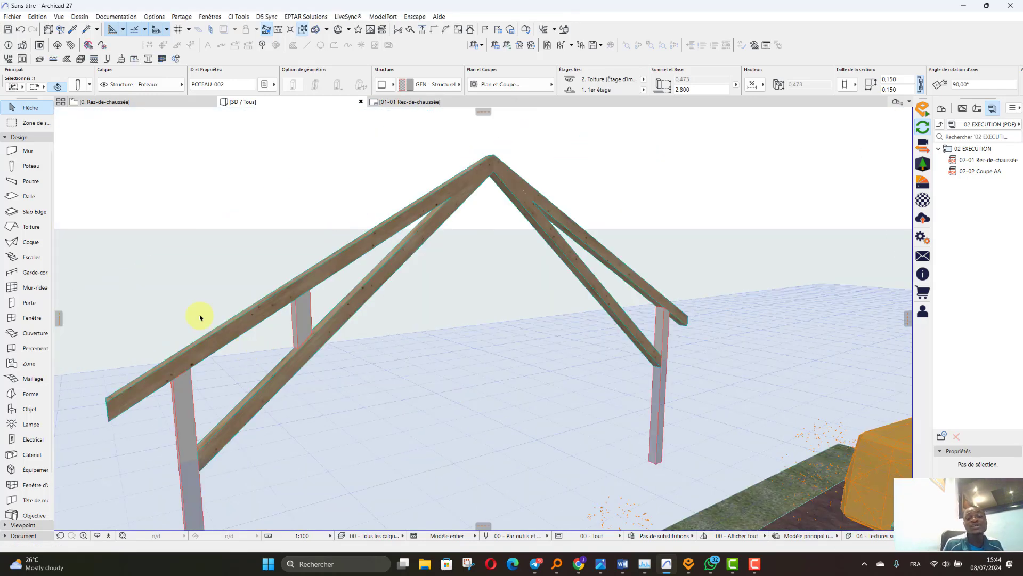
- Move the short post slightly so its lower front corner lines up with the edge of the left brace
shift+middle_drag(199, 317, 269, 312)
scroll(269, 311, up, 5)
click(241, 311)
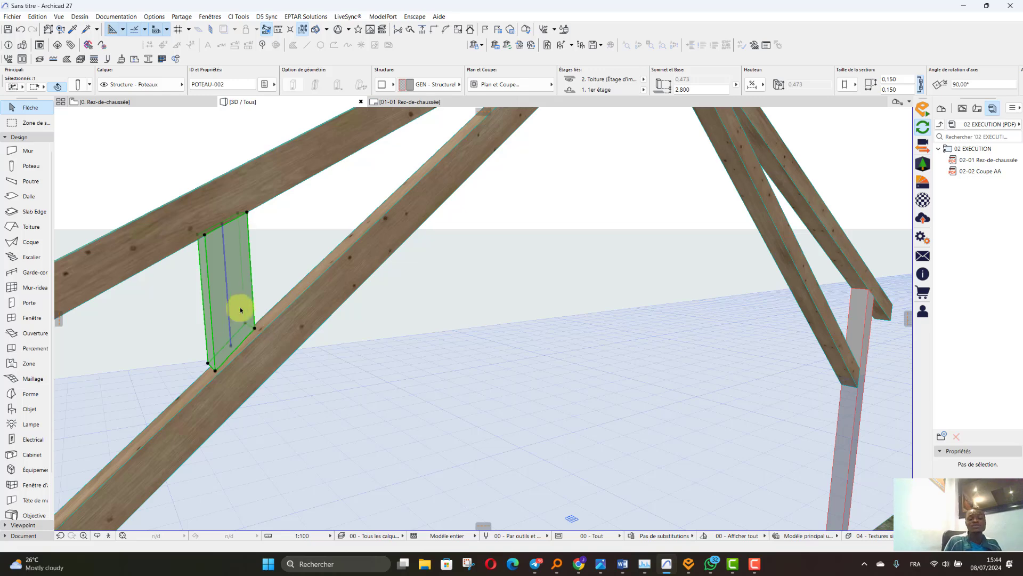
scroll(152, 405, up, 2)
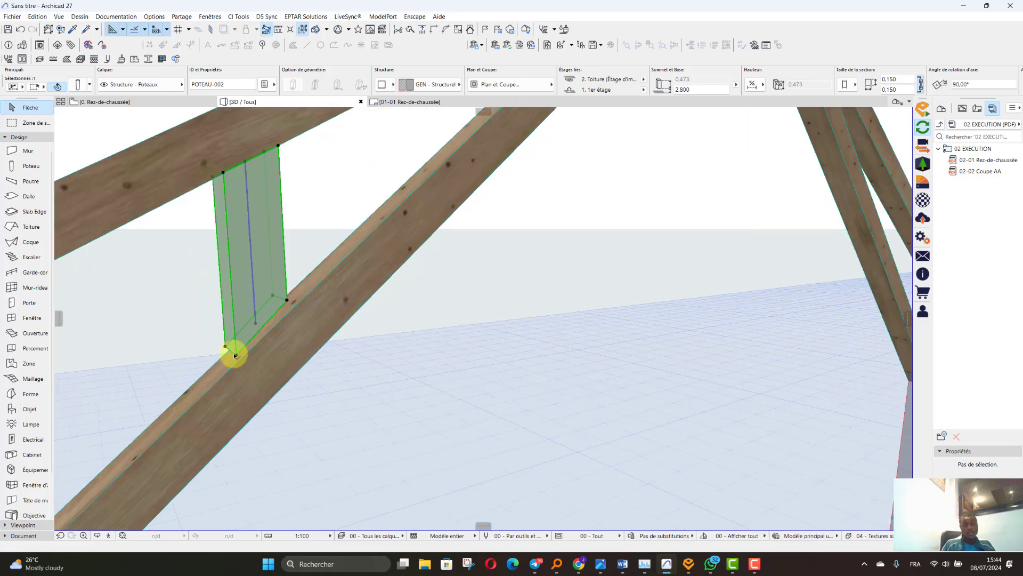
click(236, 355)
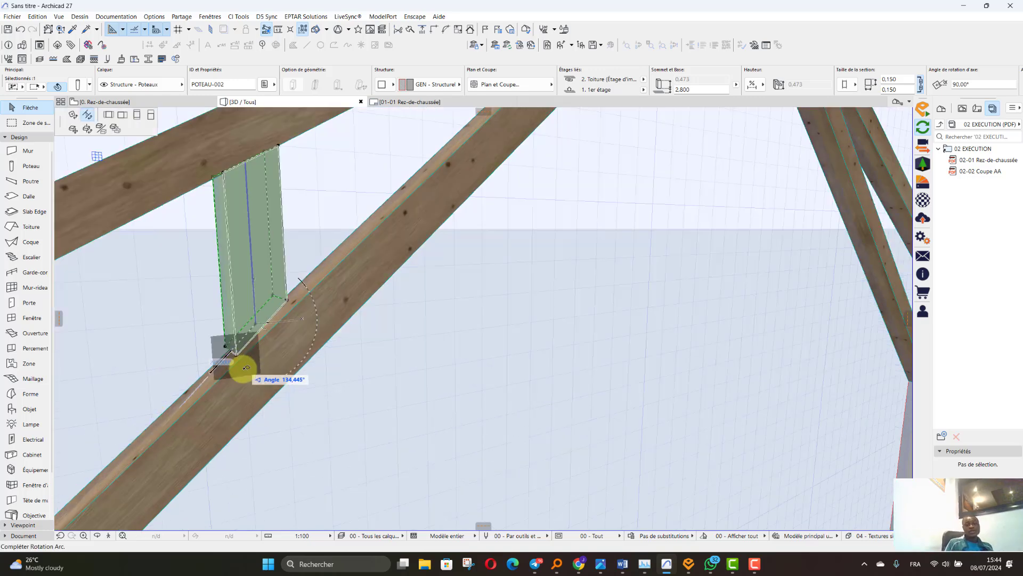
click(72, 129)
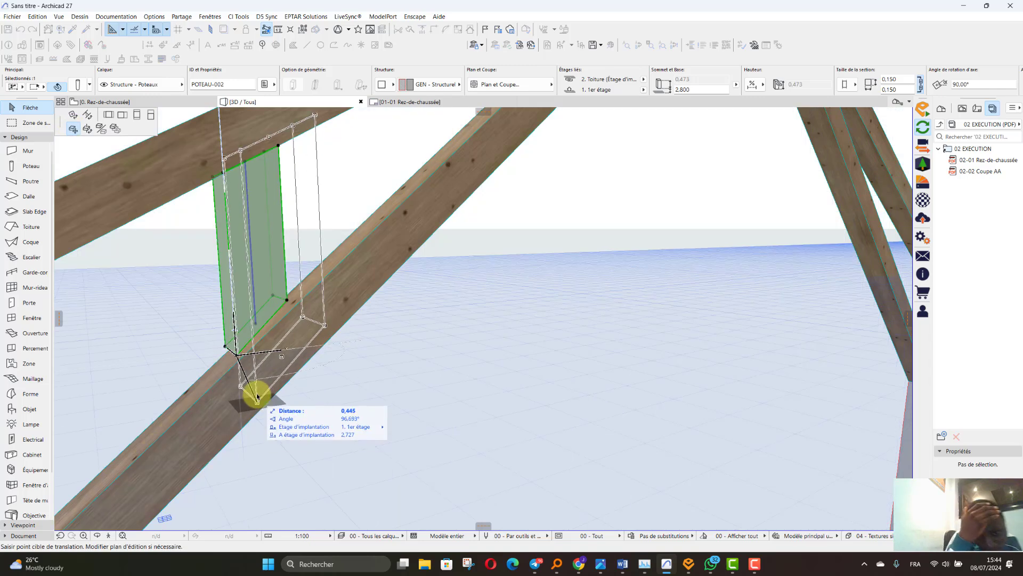
click(241, 359)
scroll(480, 422, down, 3)
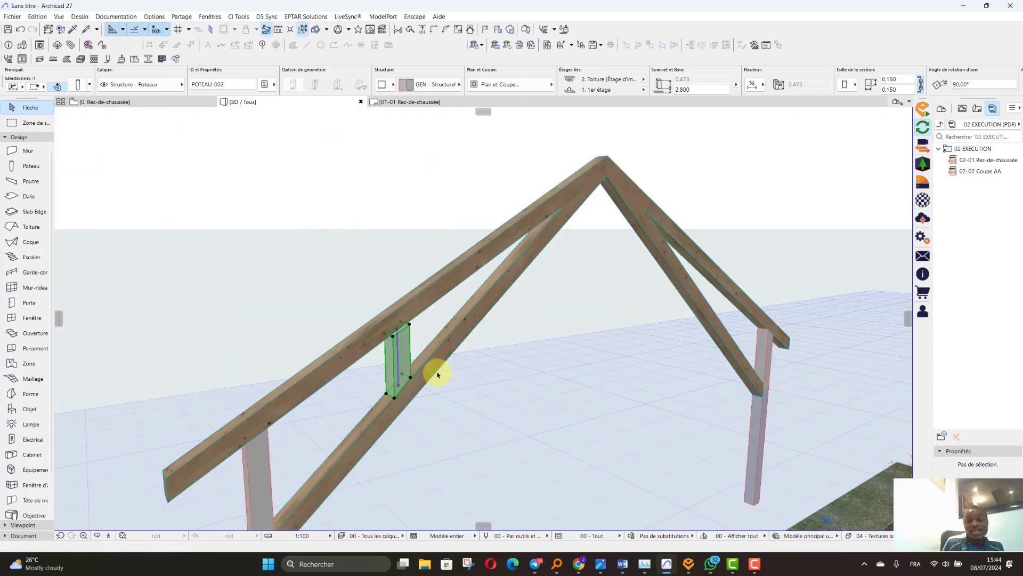
scroll(402, 353, up, 2)
scroll(403, 353, up, 3)
click(401, 349)
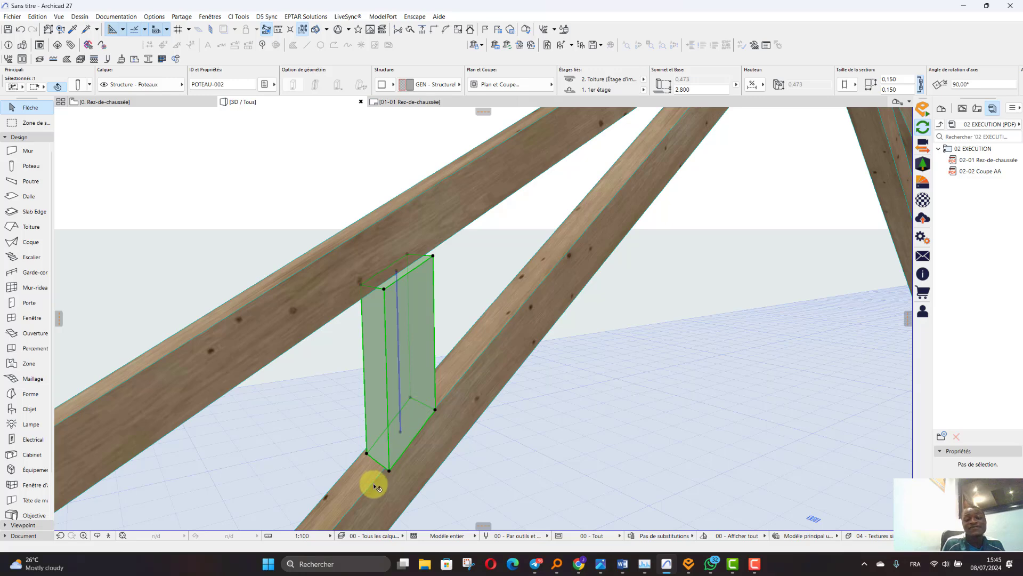
scroll(374, 482, up, 2)
click(391, 468)
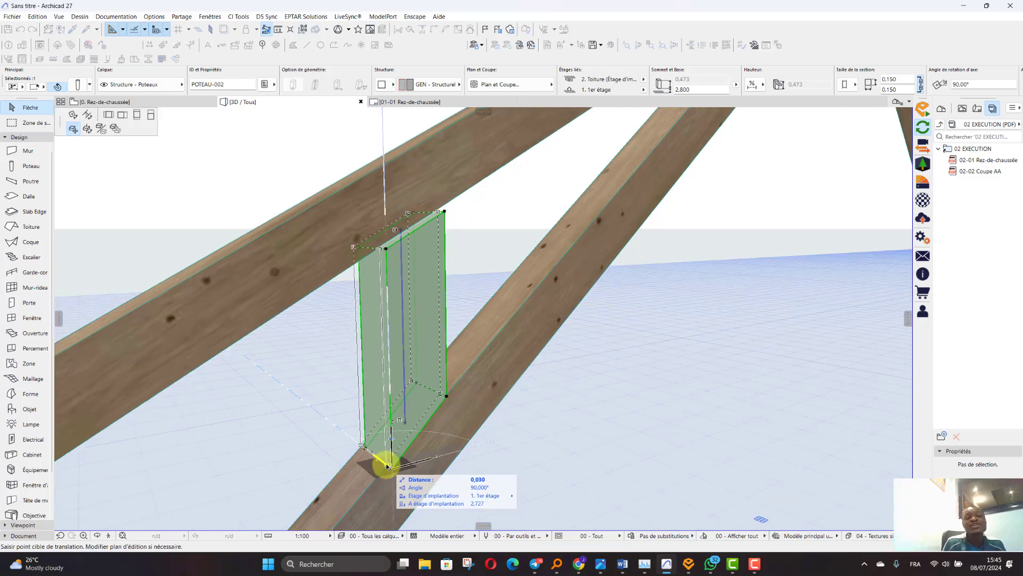
scroll(388, 467, up, 2)
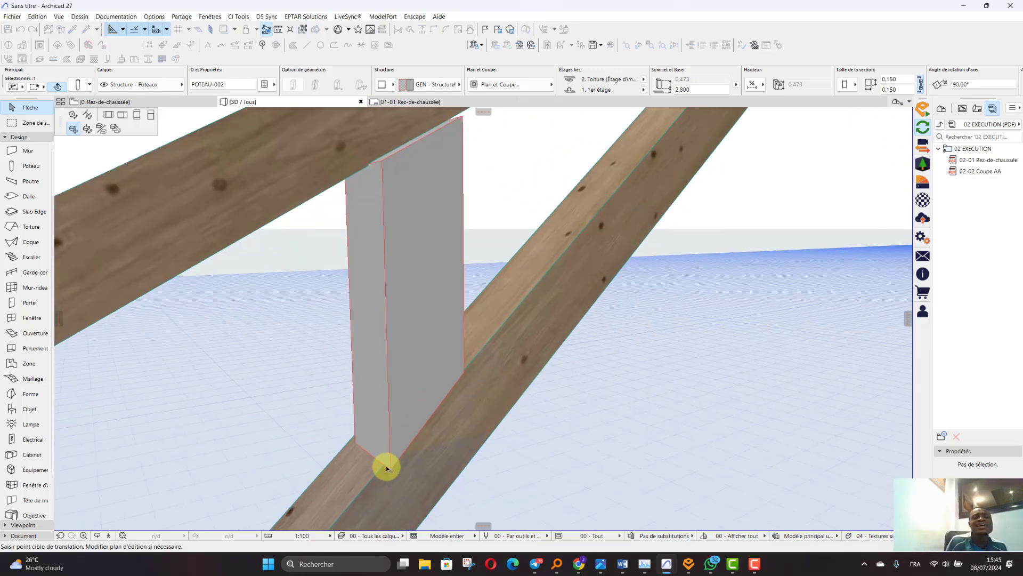
key(Escape)
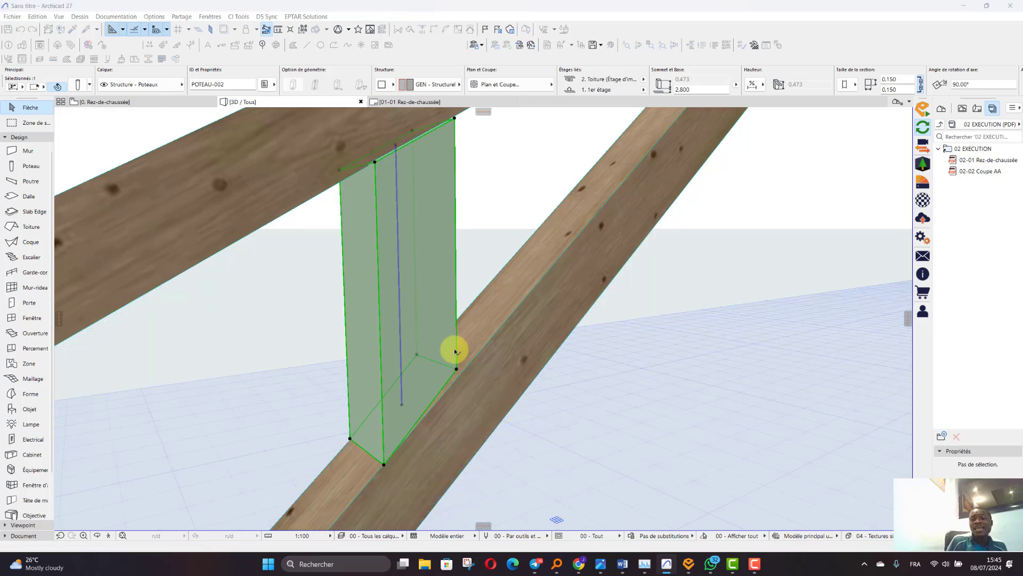
- Try to rotate the short post about its lower front corner towards the edge of the left brace, and undo the rotation
scroll(453, 352, up, 2)
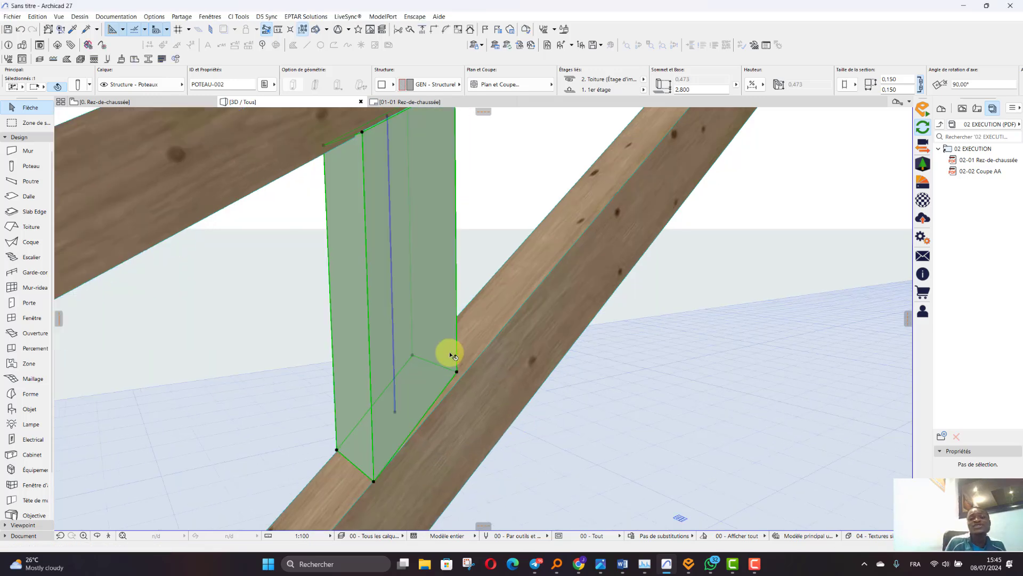
click(373, 482)
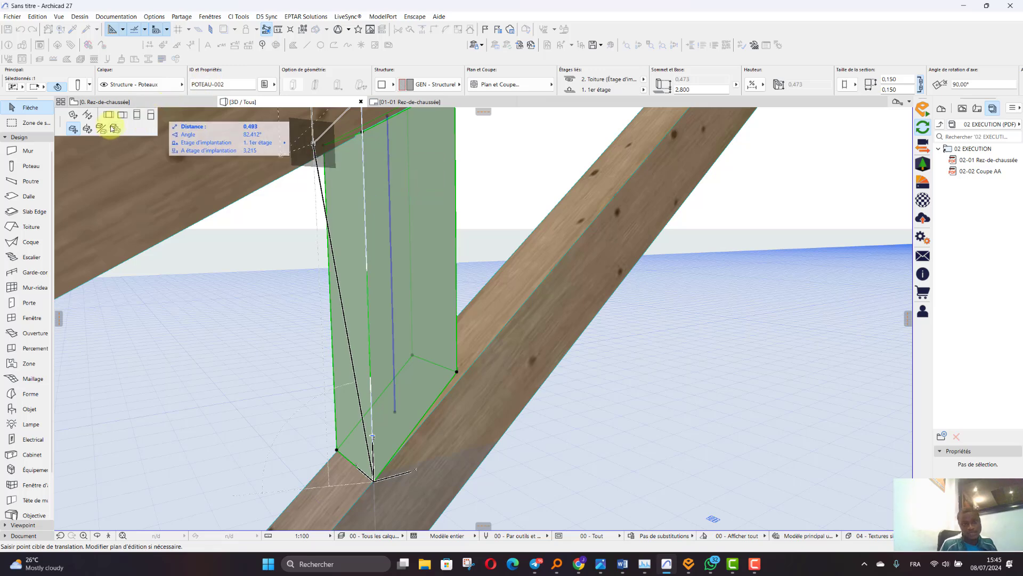
click(91, 130)
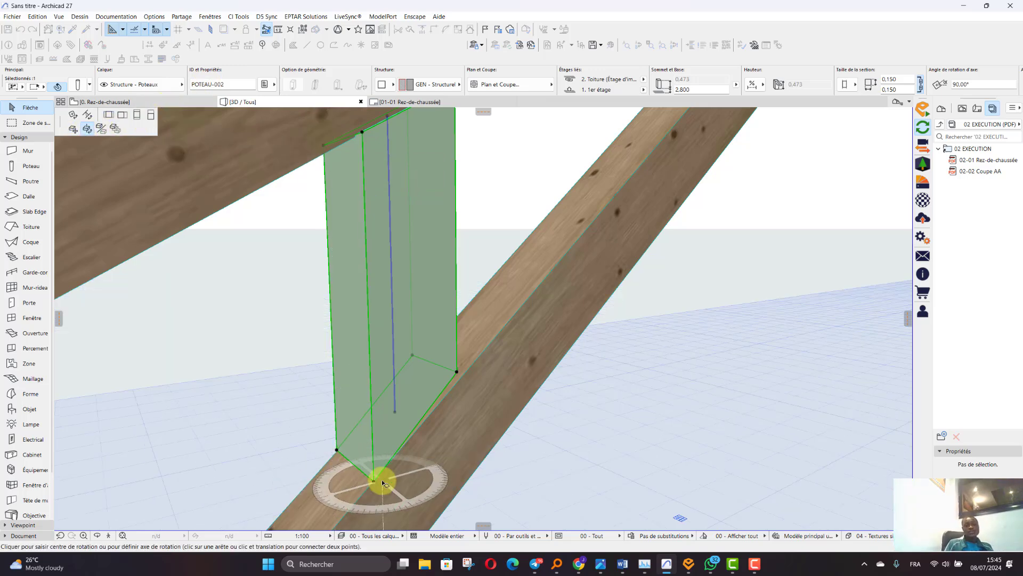
click(374, 482)
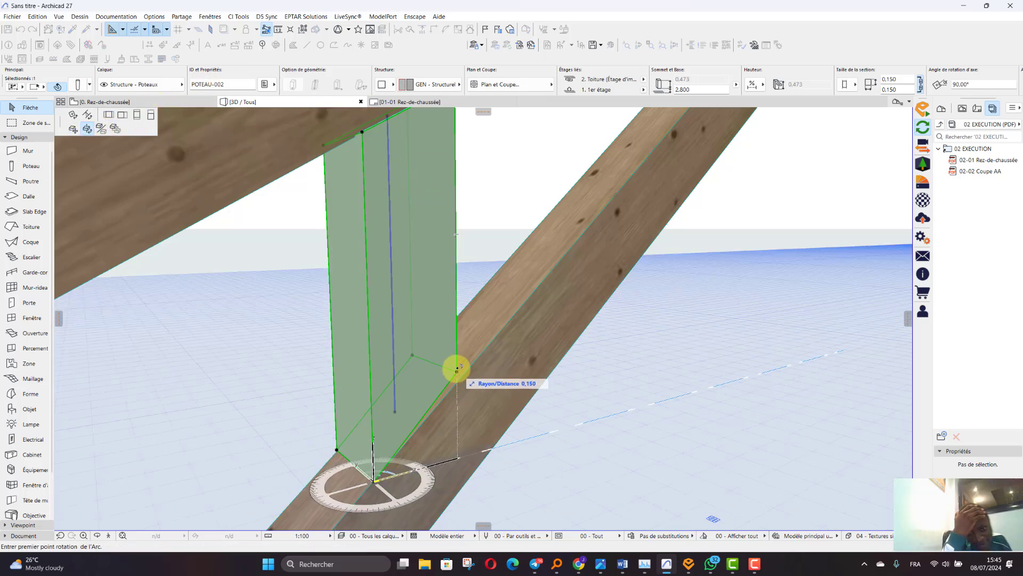
click(457, 370)
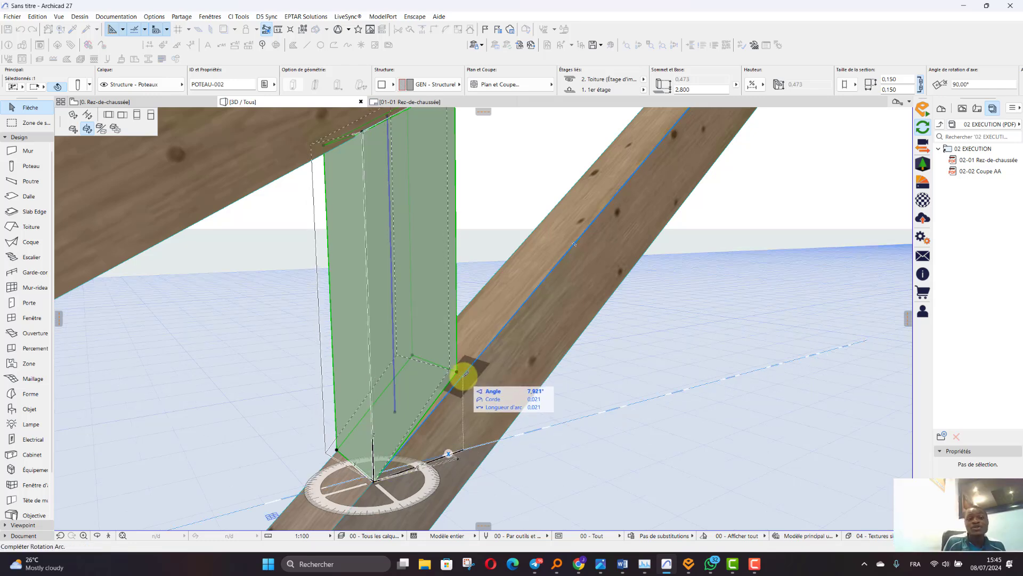
click(467, 373)
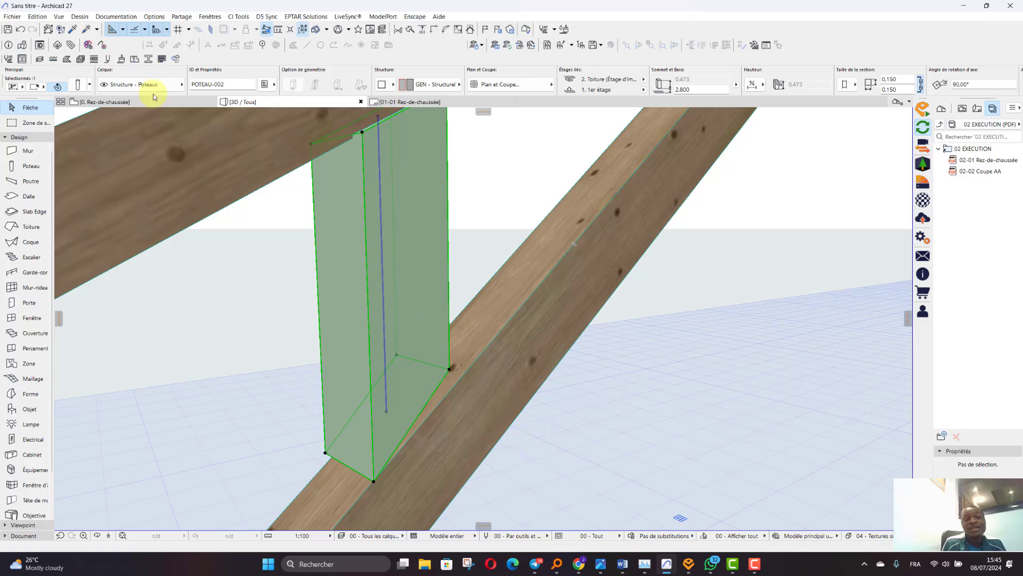
mouse_move(101, 99)
key(ctrl+z)
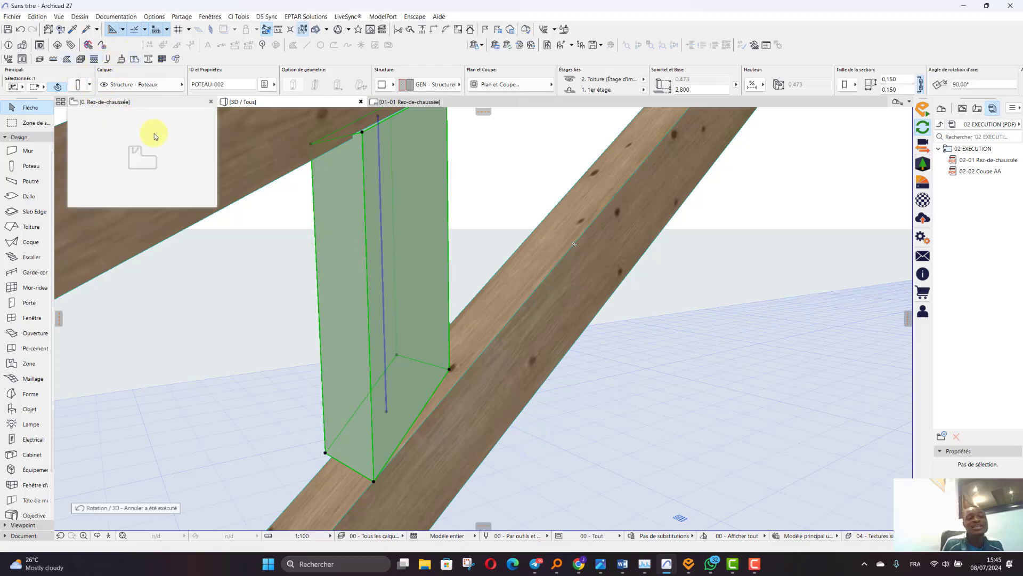
- Examine from below and above how the short post sits between the left rafter and the left brace
scroll(517, 356, down, 6)
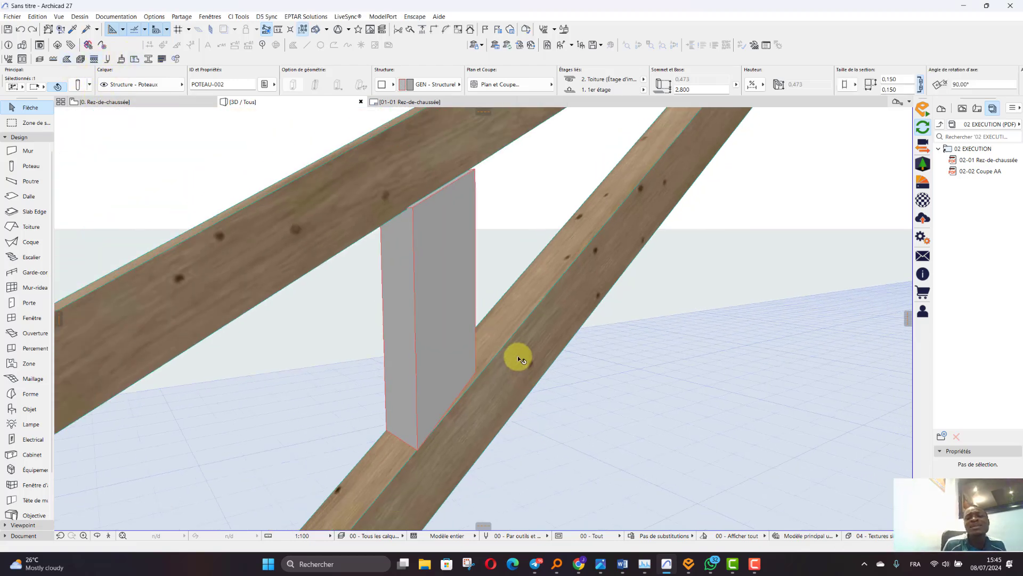
scroll(279, 331, up, 5)
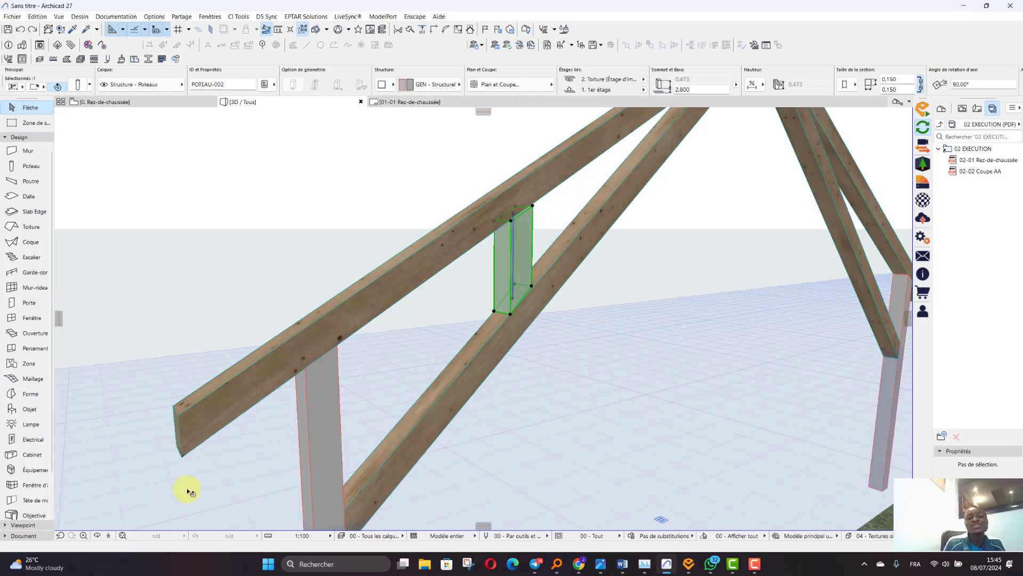
click(99, 536)
drag(126, 519, 491, 294)
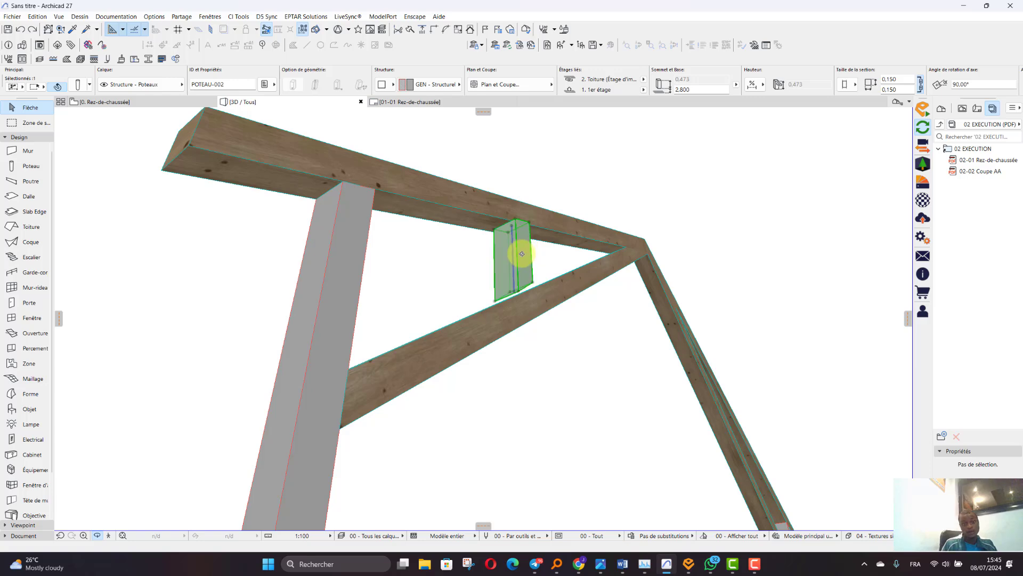
key(Escape)
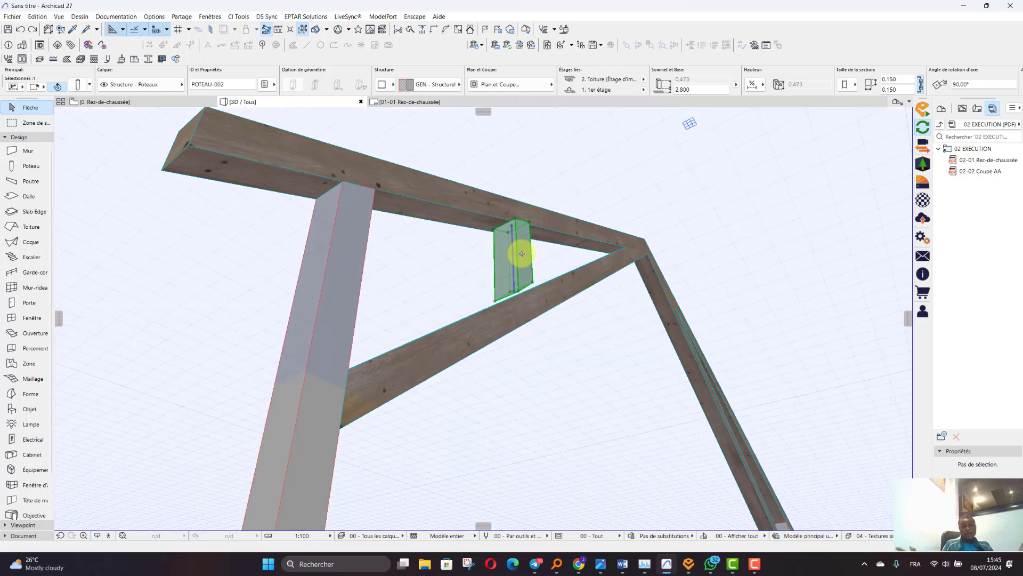
click(97, 536)
drag(377, 336, 508, 198)
key(Escape)
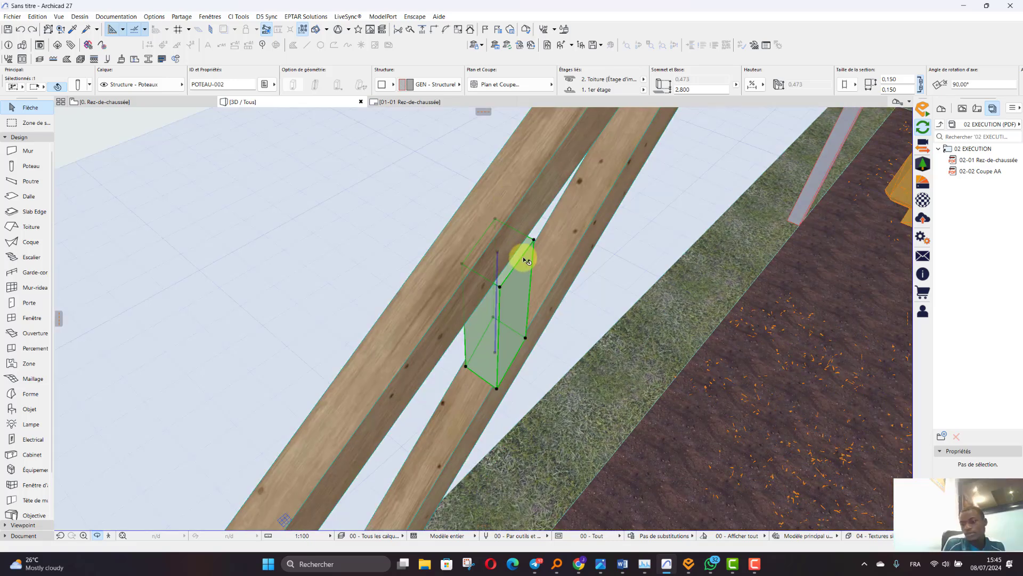
- Move the short post slightly sideways by its upper front corner so it lines up with the edge of the left rafter
scroll(524, 250, up, 3)
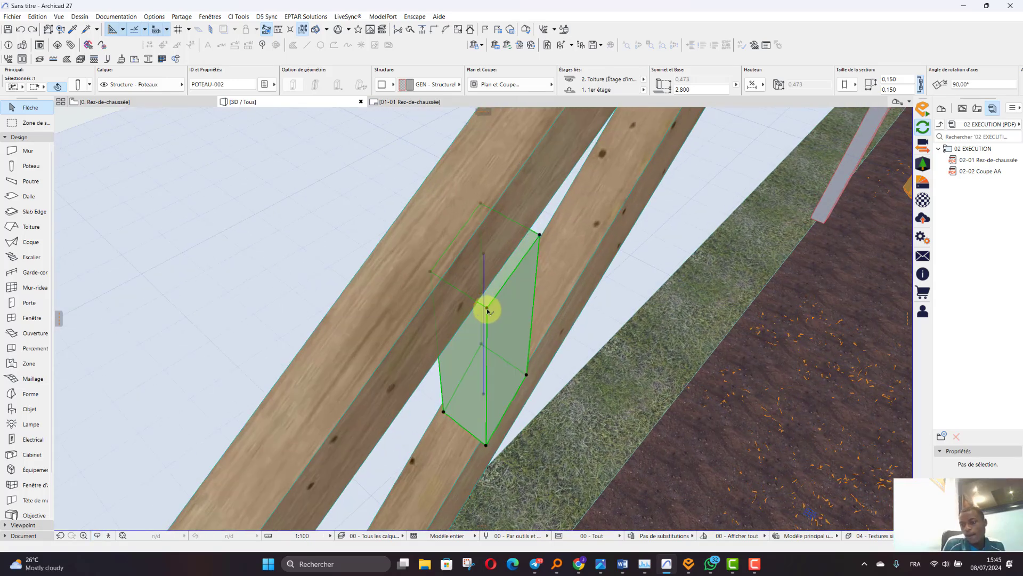
click(487, 308)
click(62, 126)
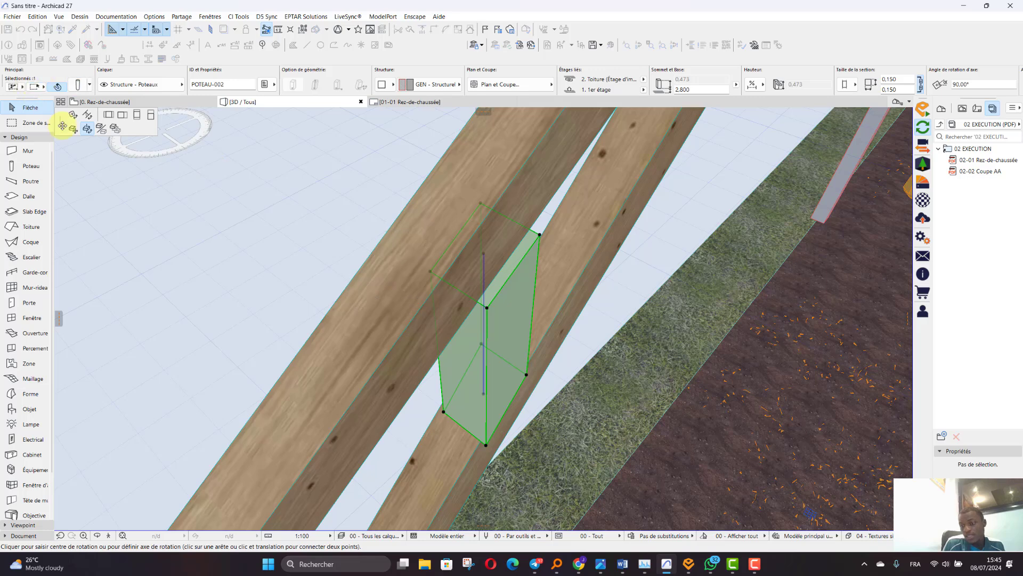
click(73, 129)
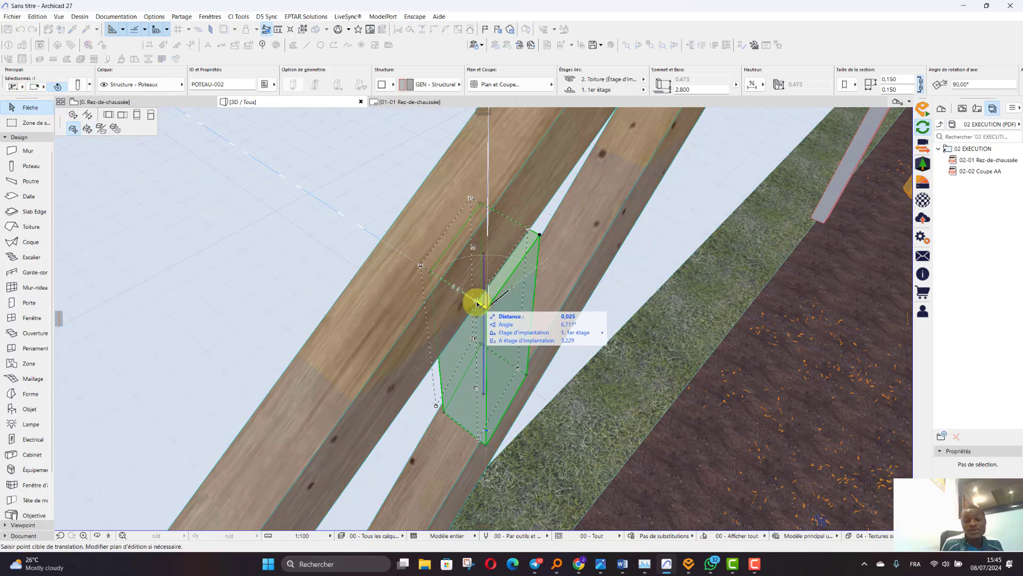
click(478, 302)
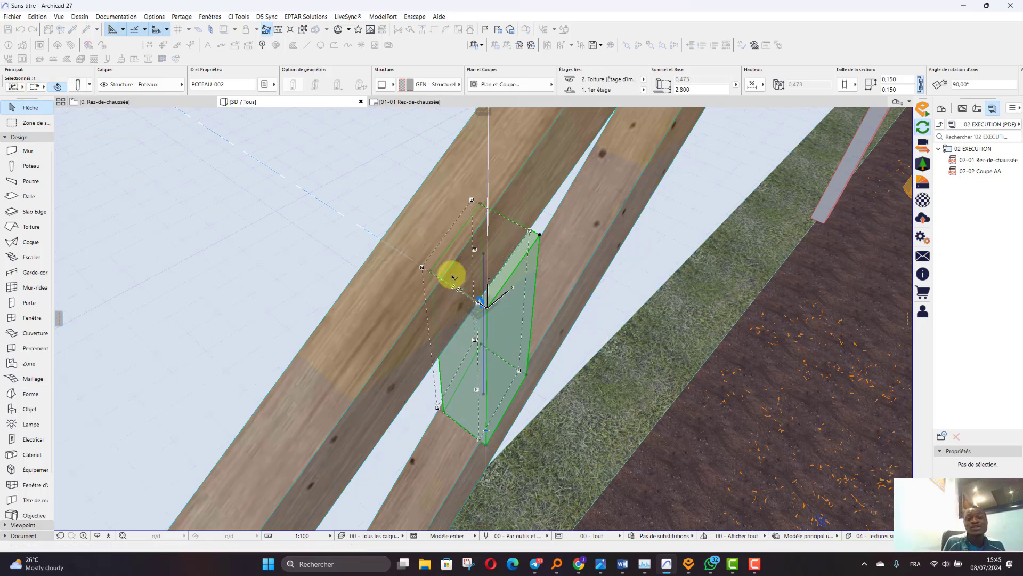
click(366, 236)
- Stretch the short post's bottom end down into the left brace, placing its base at 2.739
click(96, 535)
drag(341, 368, 224, 299)
scroll(194, 276, down, 4)
drag(484, 318, 289, 370)
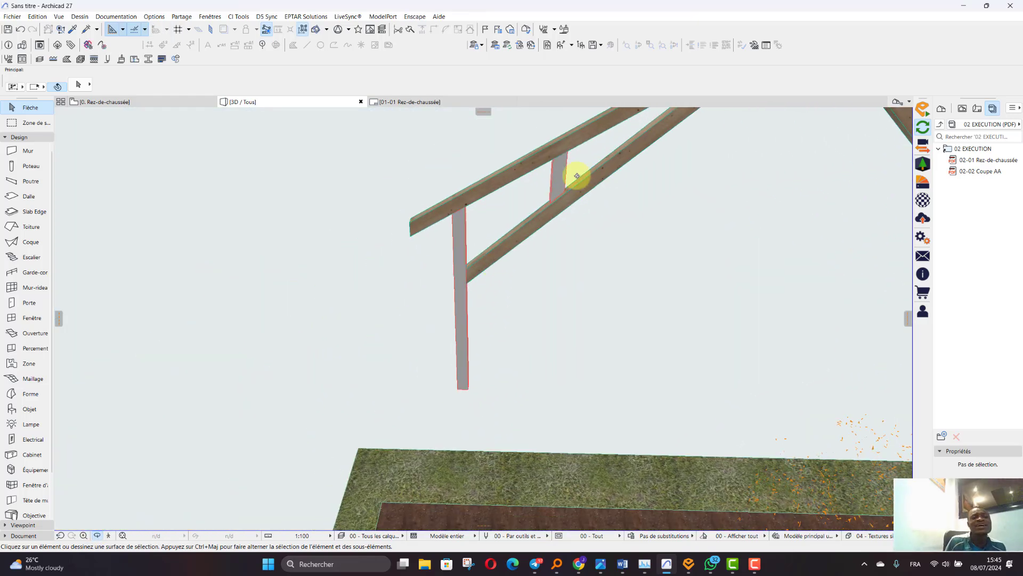
scroll(533, 176, up, 6)
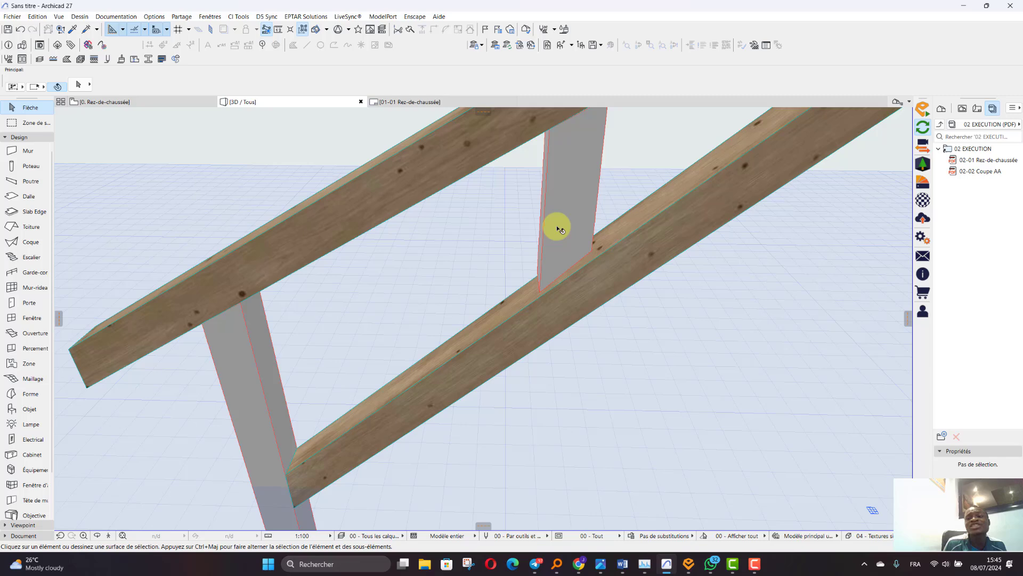
click(564, 257)
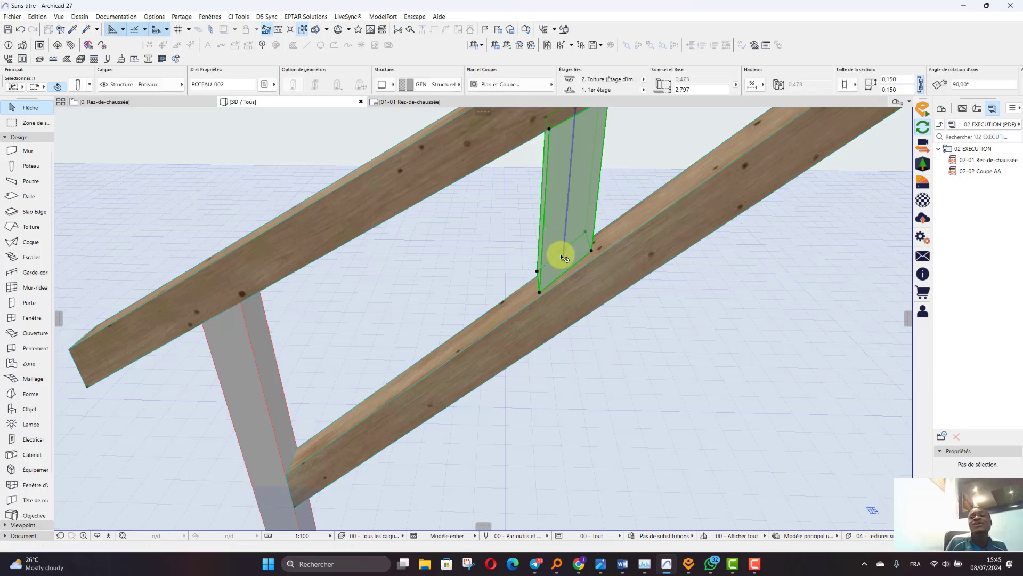
click(563, 263)
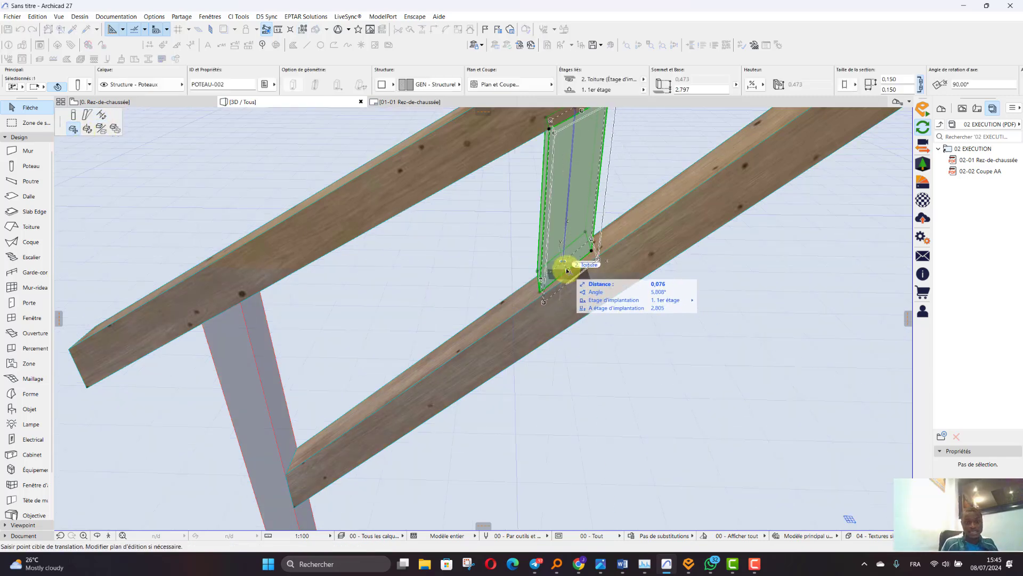
click(71, 116)
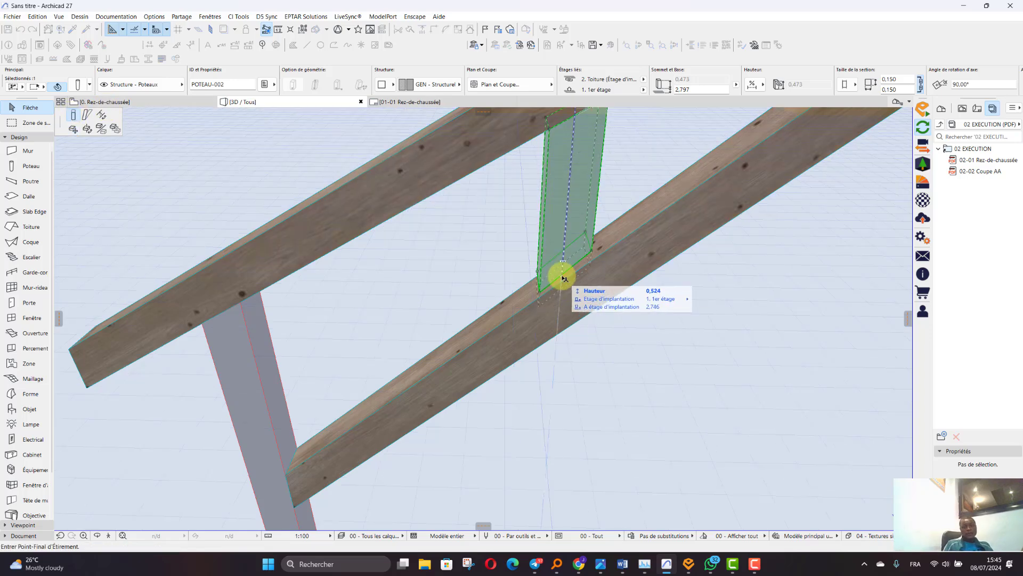
click(564, 279)
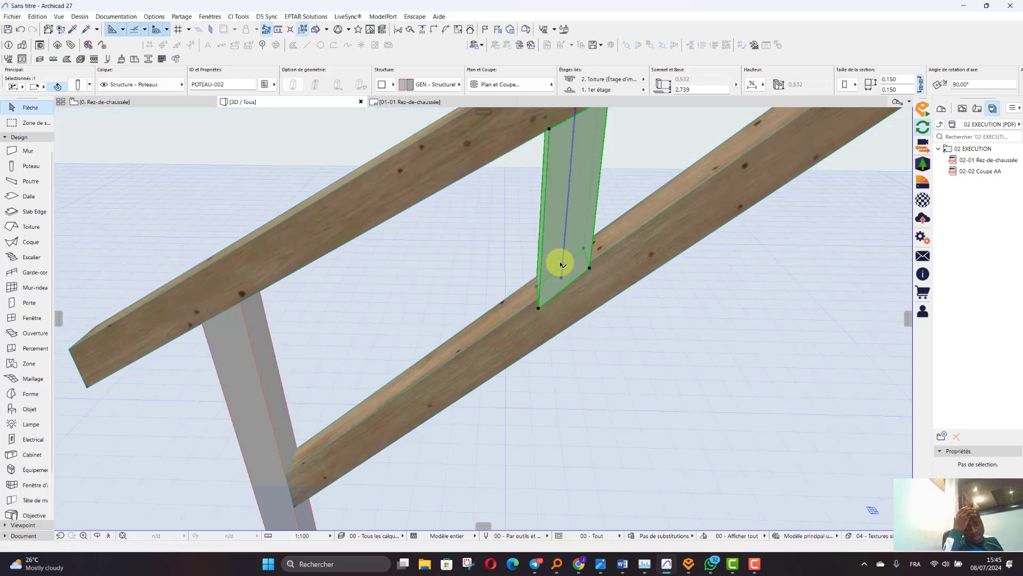
- Adjust the height of the short post's bottom end against the left brace, placing its base at 2.757
scroll(564, 278, up, 3)
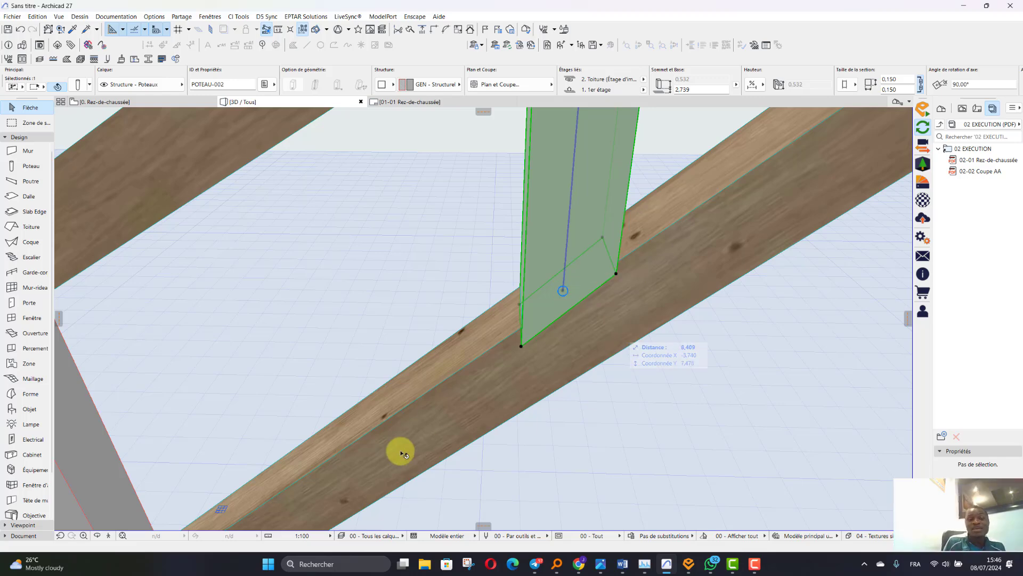
click(97, 536)
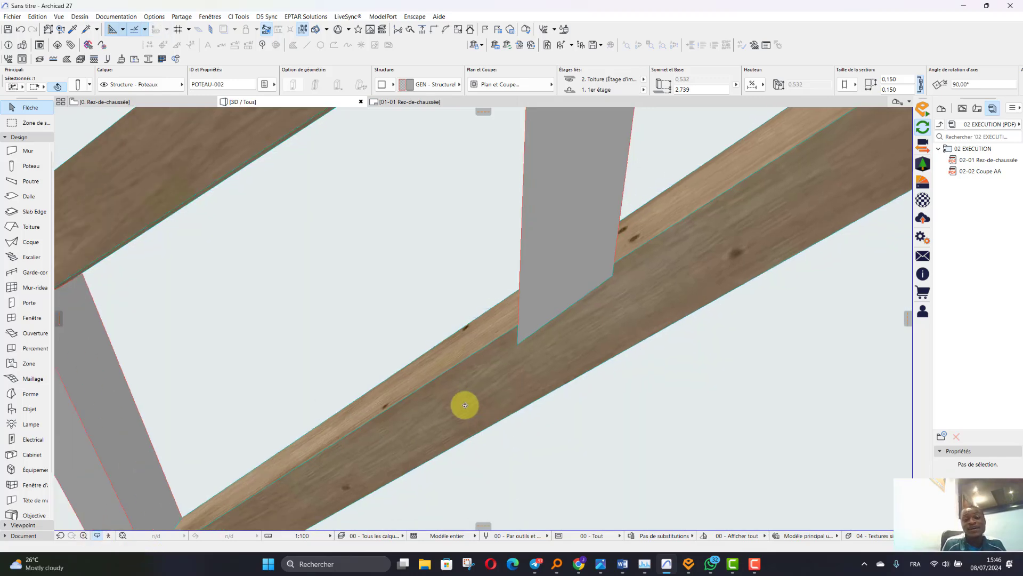
drag(464, 407, 774, 399)
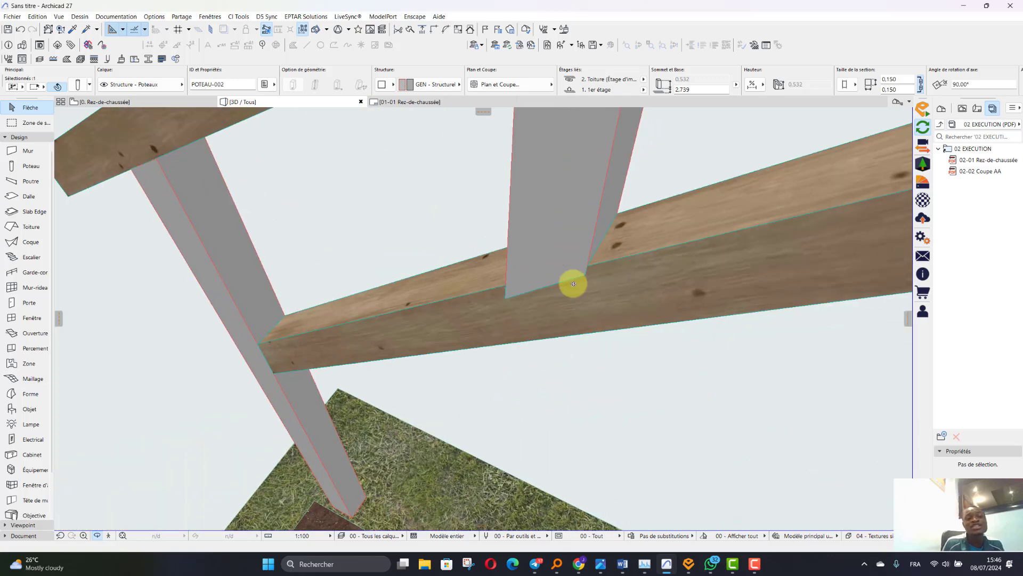
key(Escape)
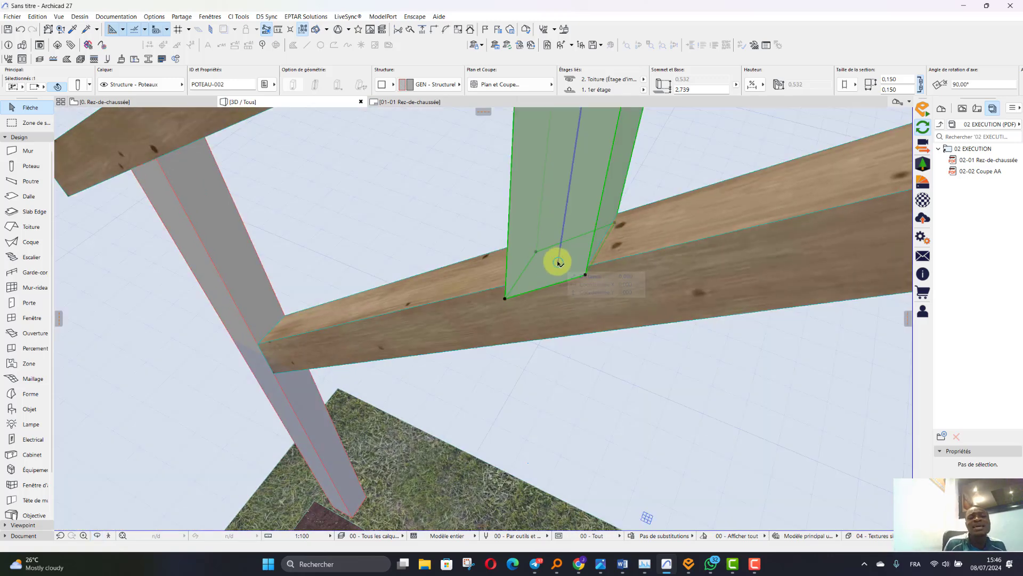
click(558, 262)
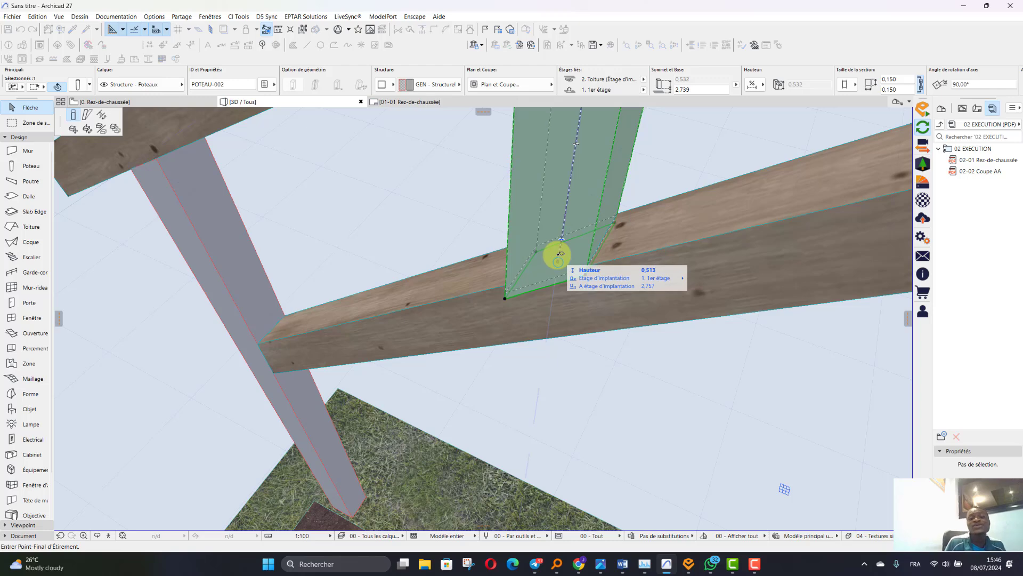
click(560, 255)
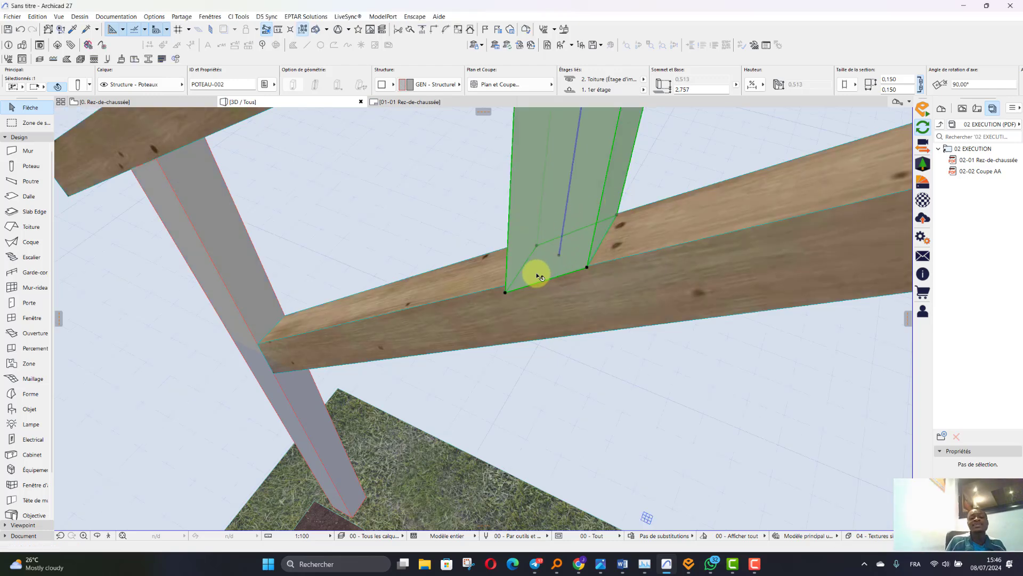
- Rotate the short post's bottom cut to follow the slope of the left brace, at an angle of about 128°
click(97, 535)
drag(320, 415, 670, 258)
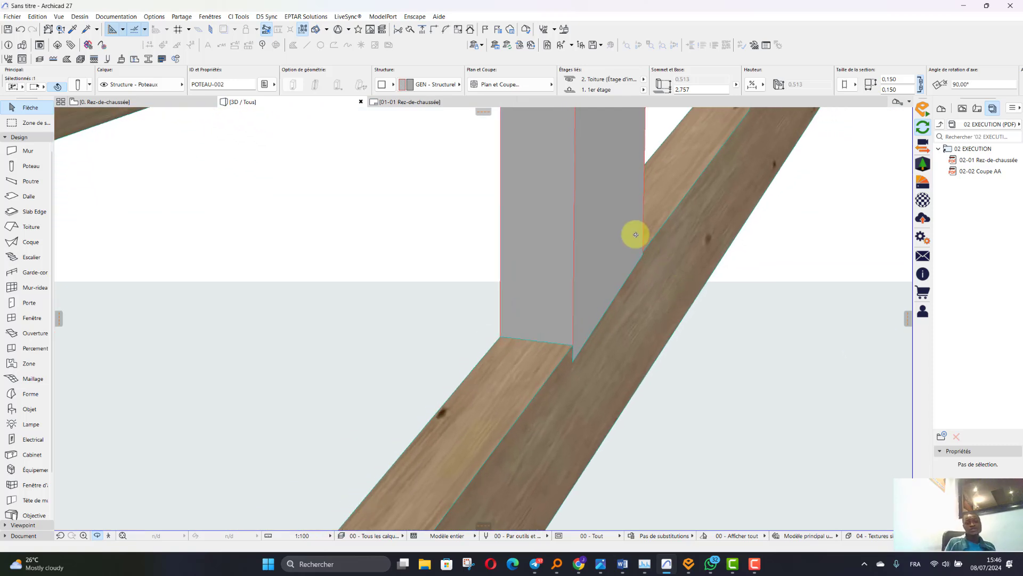
click(613, 255)
click(571, 299)
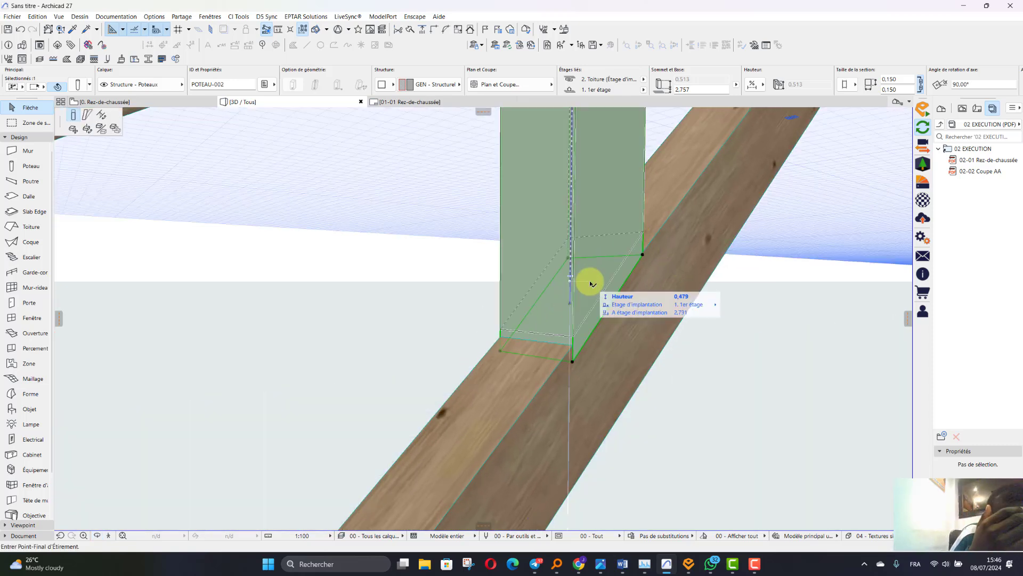
click(101, 115)
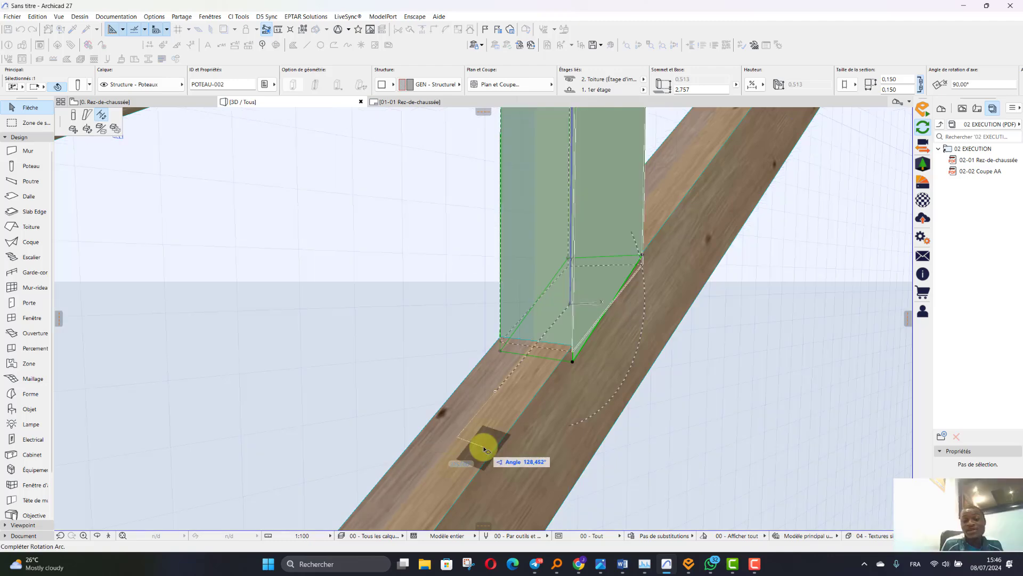
click(484, 449)
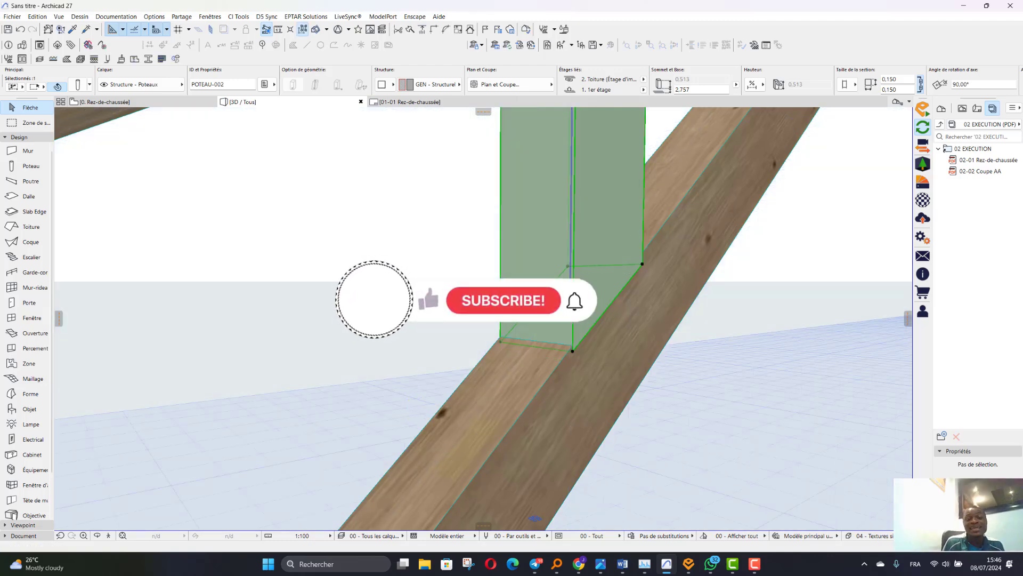
- Adjust the height of the short post's bottom end against the left brace, placing its base at 2.776
click(571, 299)
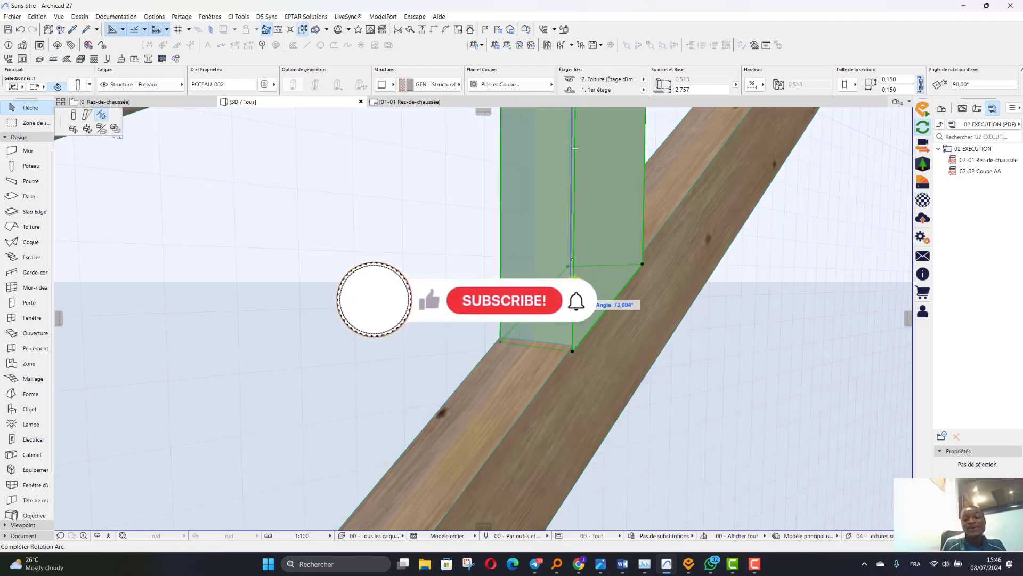
click(73, 115)
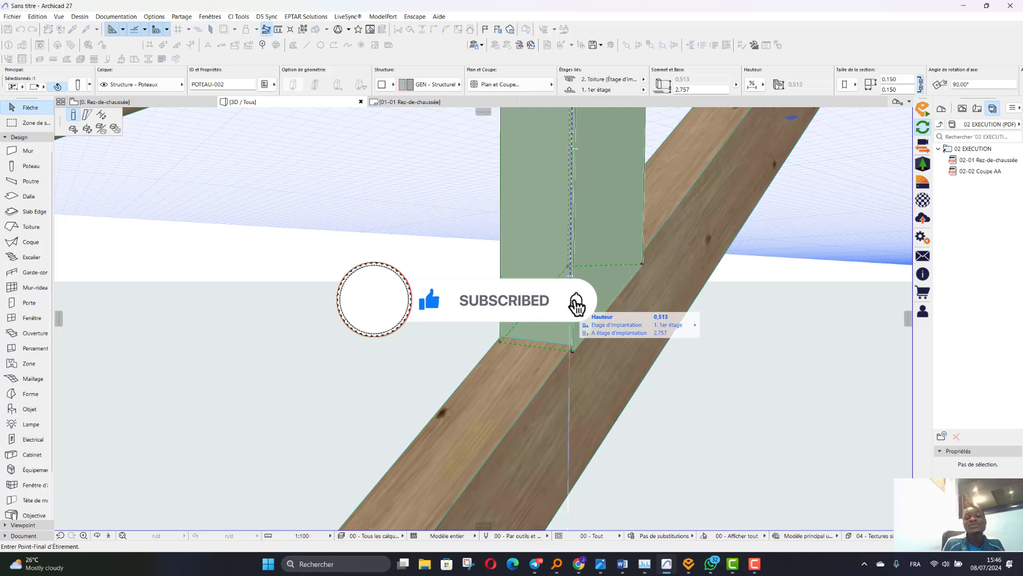
click(572, 274)
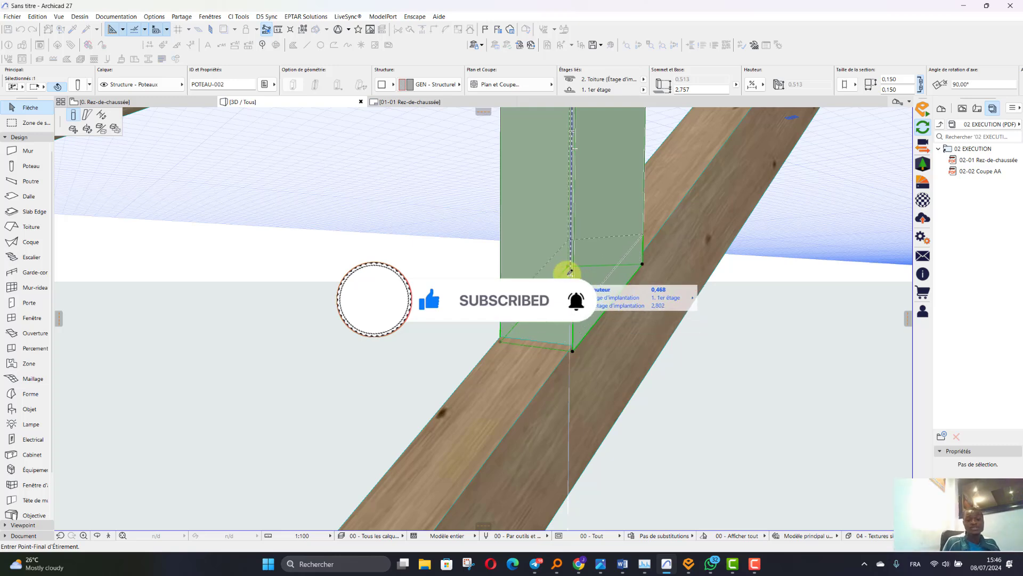
click(570, 276)
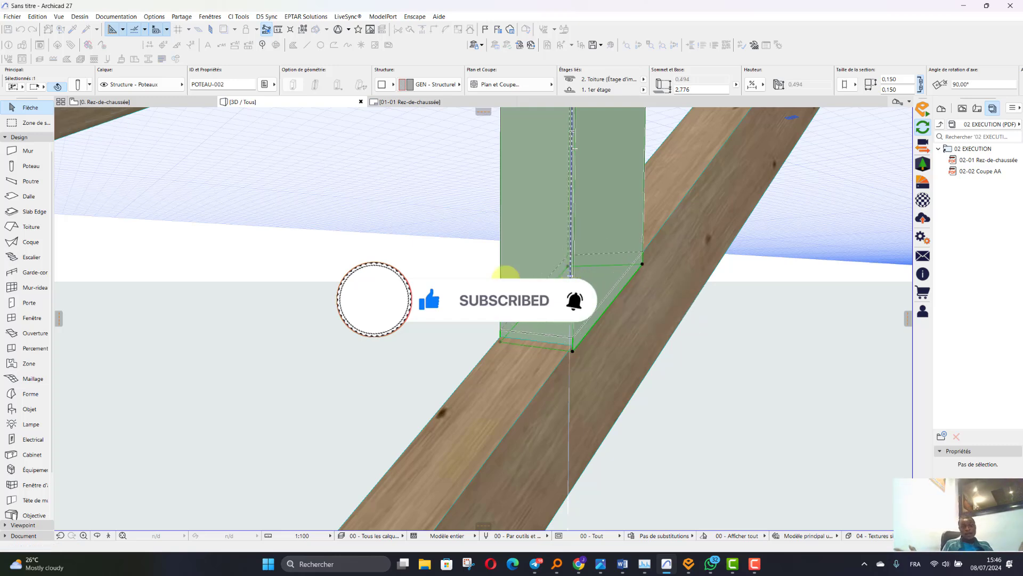
- Refine the angle of the short post's bottom cut so it lies flush along the top face of the left brace
click(571, 275)
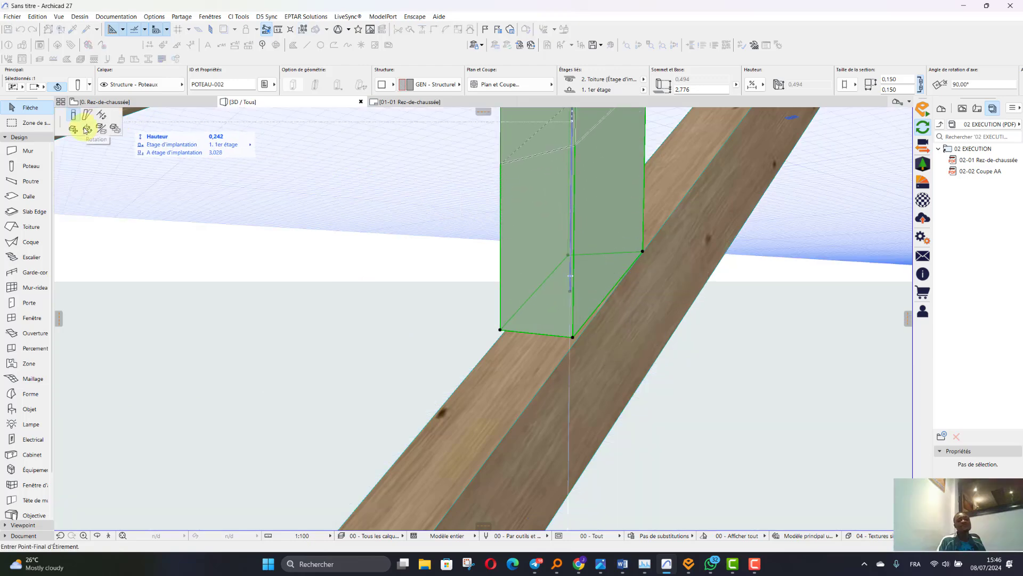
click(101, 116)
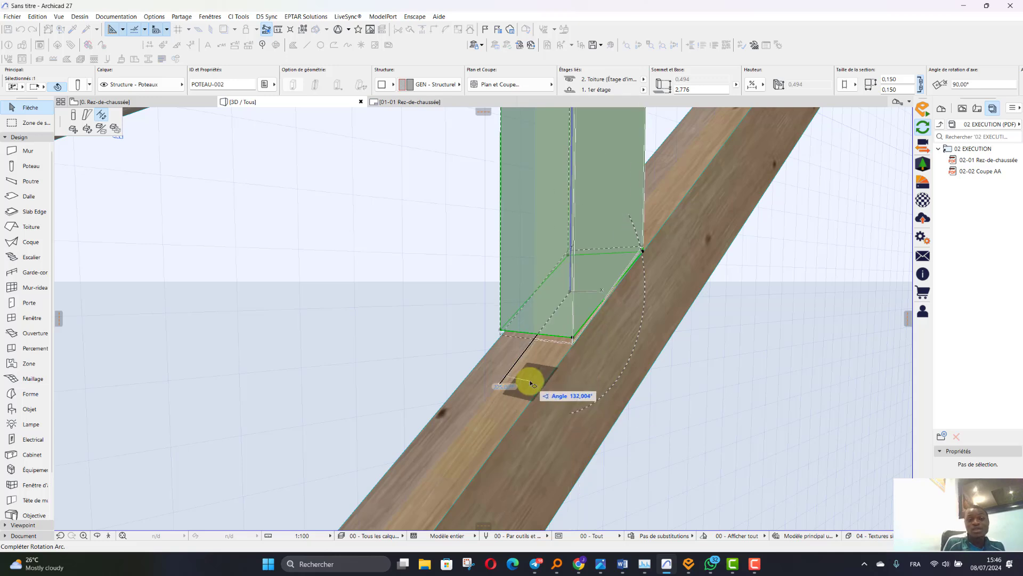
key(Escape)
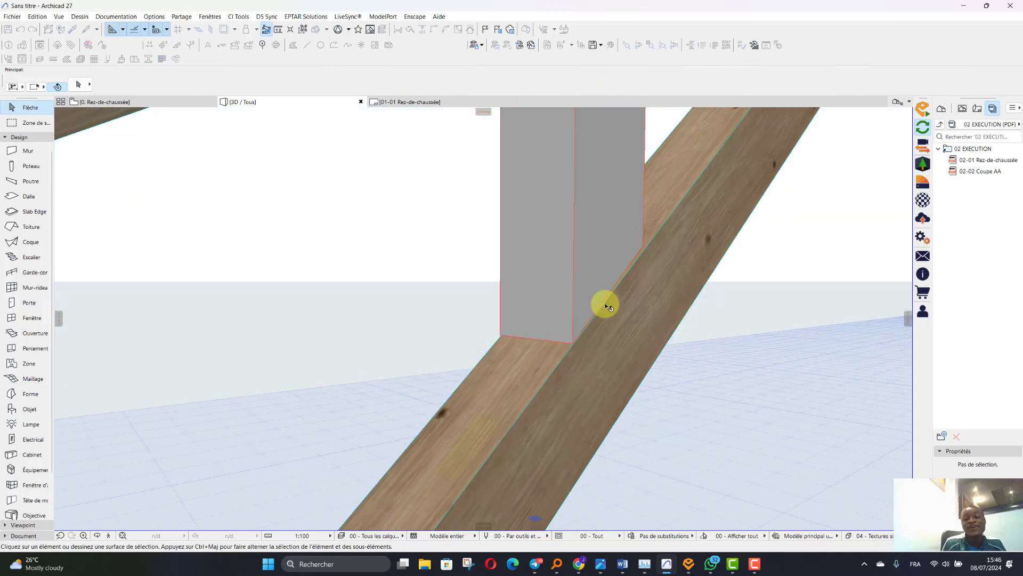
key(Escape)
click(579, 288)
click(572, 290)
click(635, 338)
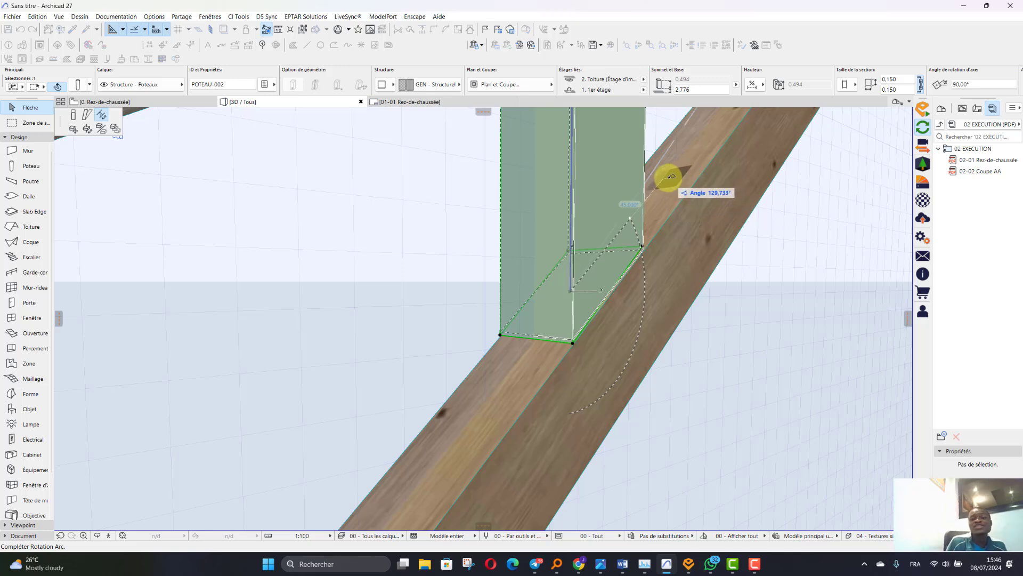
key(Escape)
- Mirror a copy of the left short post about an axis through its upper inner corner
scroll(632, 314, down, 10)
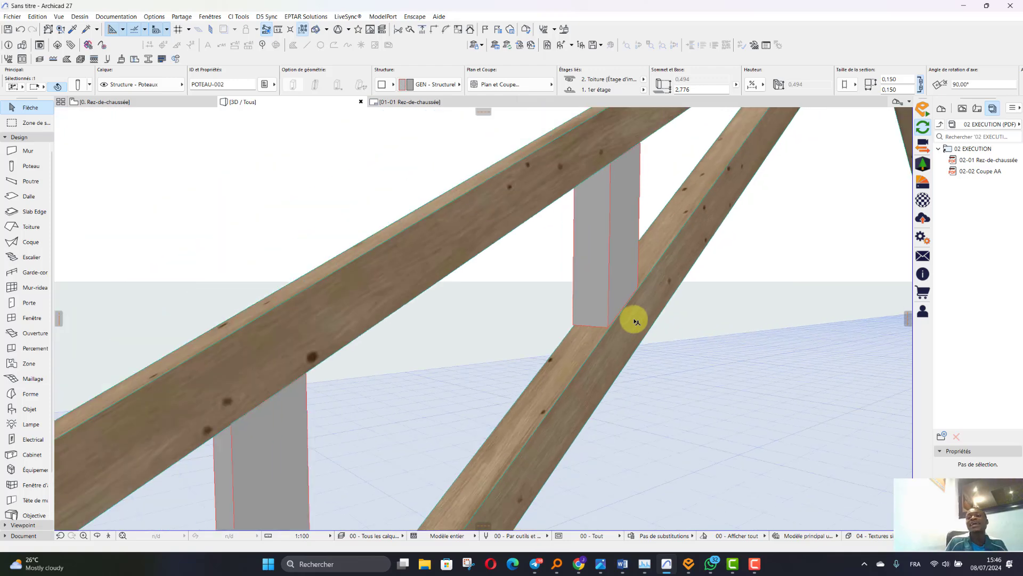
scroll(191, 379, down, 3)
scroll(603, 280, up, 5)
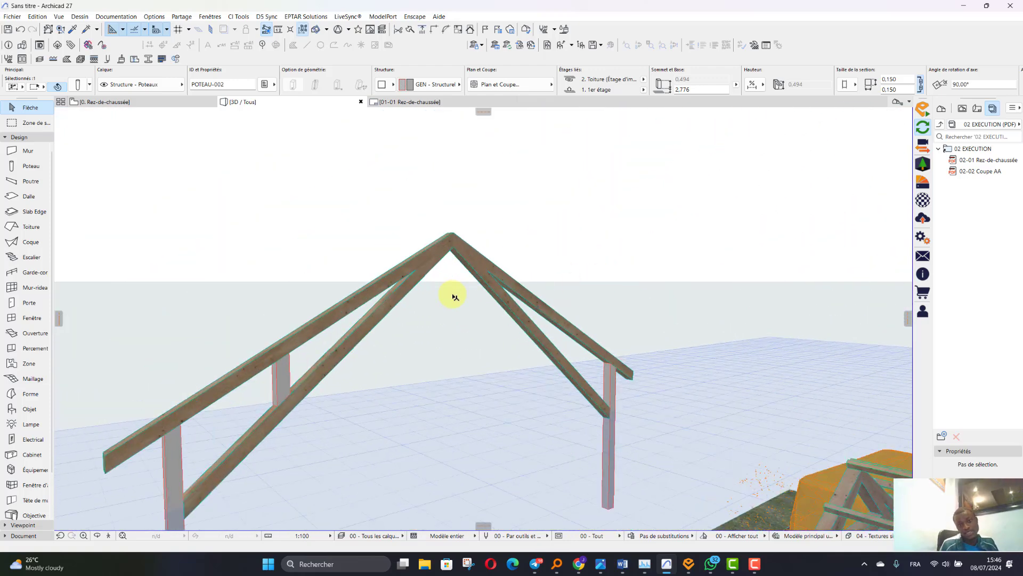
scroll(528, 325, up, 3)
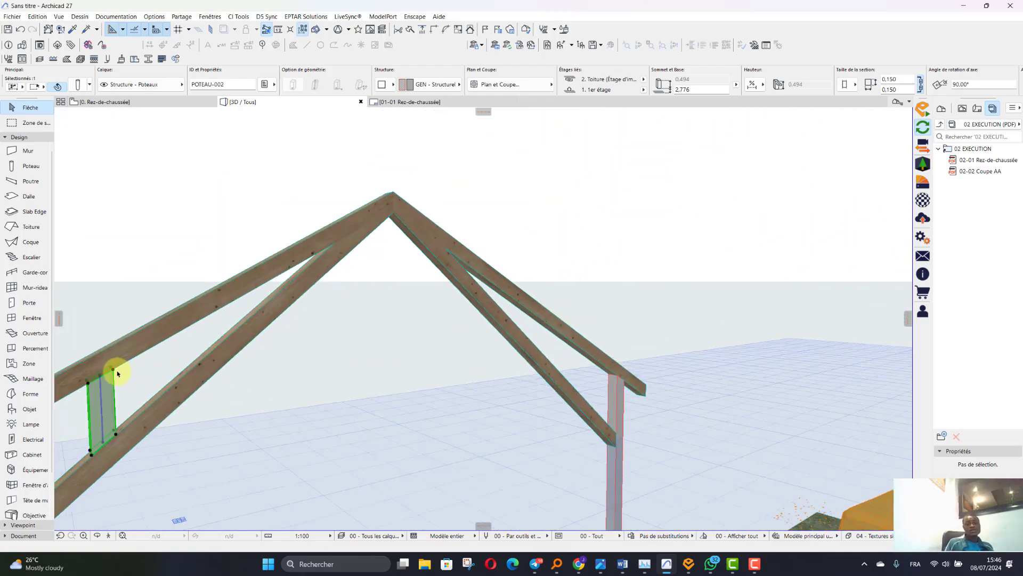
click(113, 370)
click(172, 418)
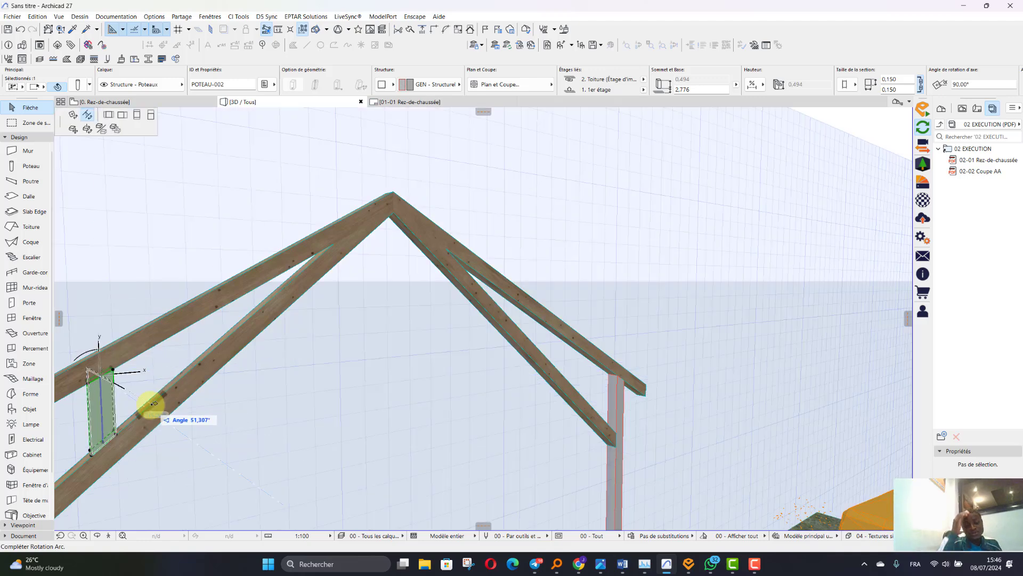
click(99, 129)
click(113, 368)
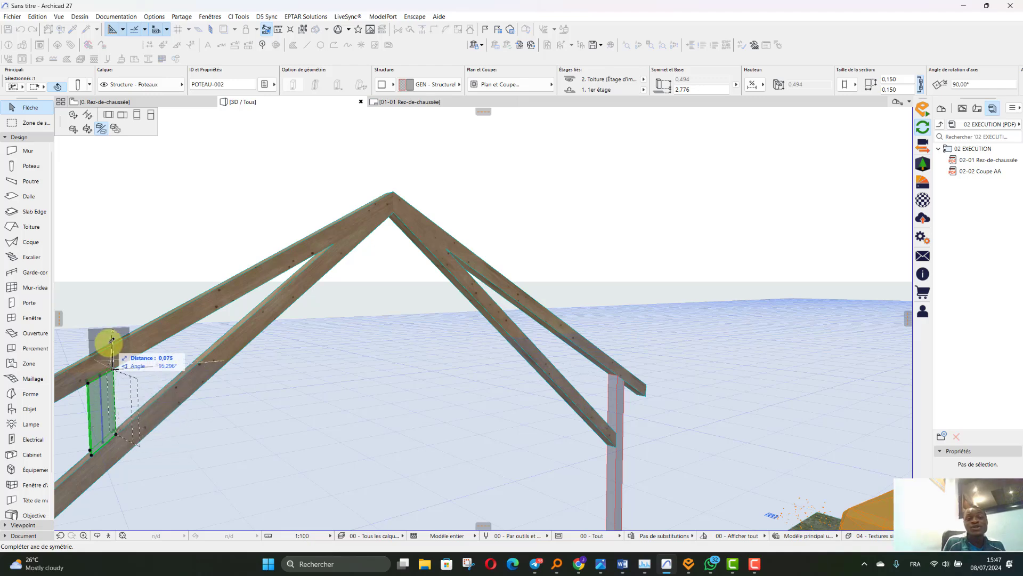
scroll(108, 368, up, 3)
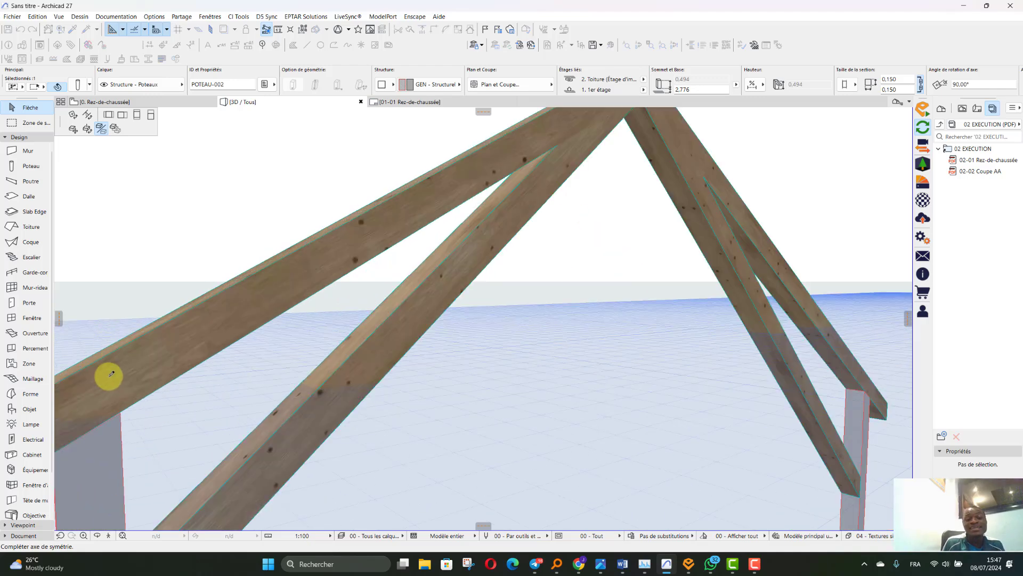
click(114, 403)
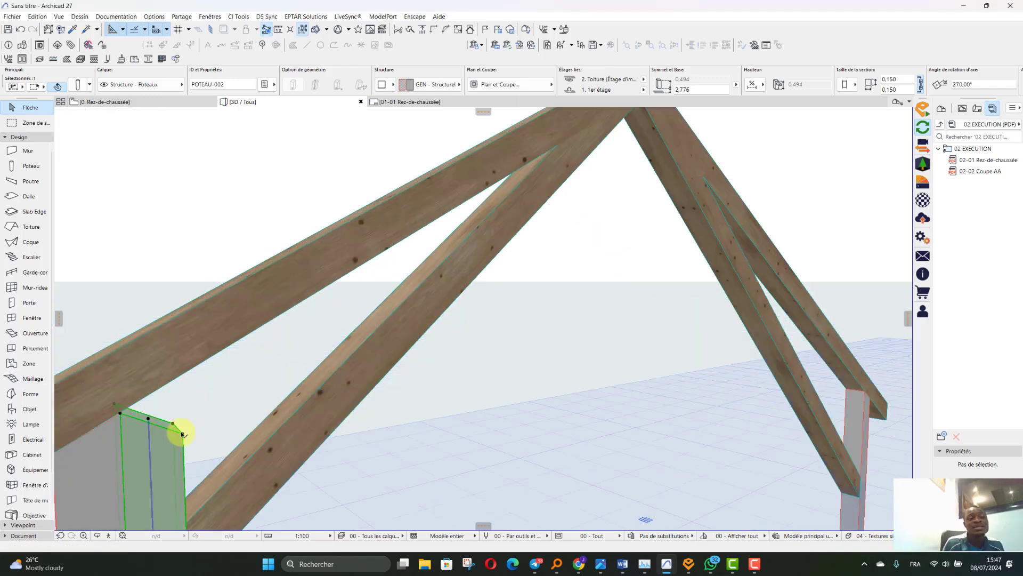
- Copy the mirrored short post 4.599 horizontally by its upper corner to fit it between the right rafter and right brace
click(120, 414)
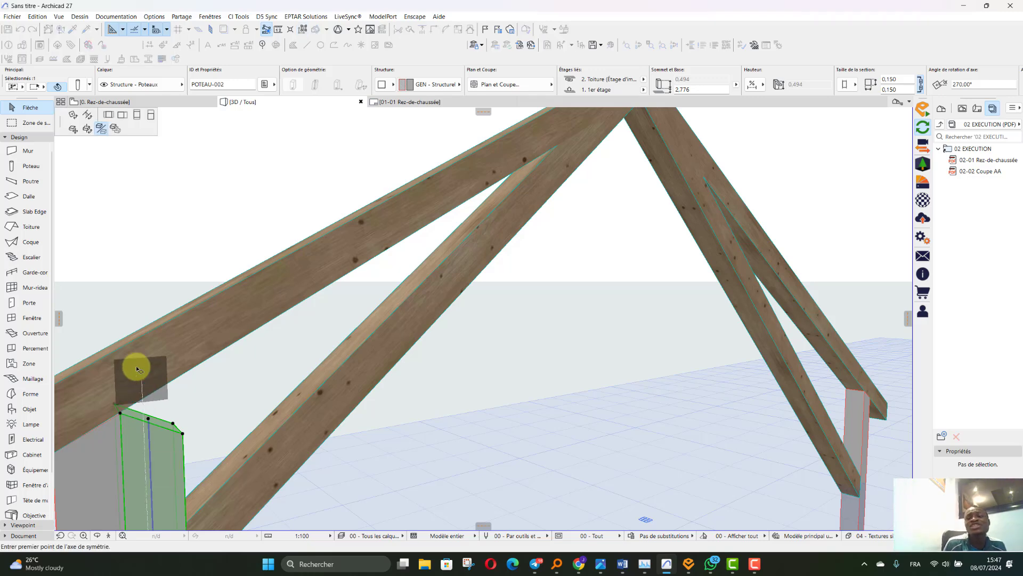
click(75, 129)
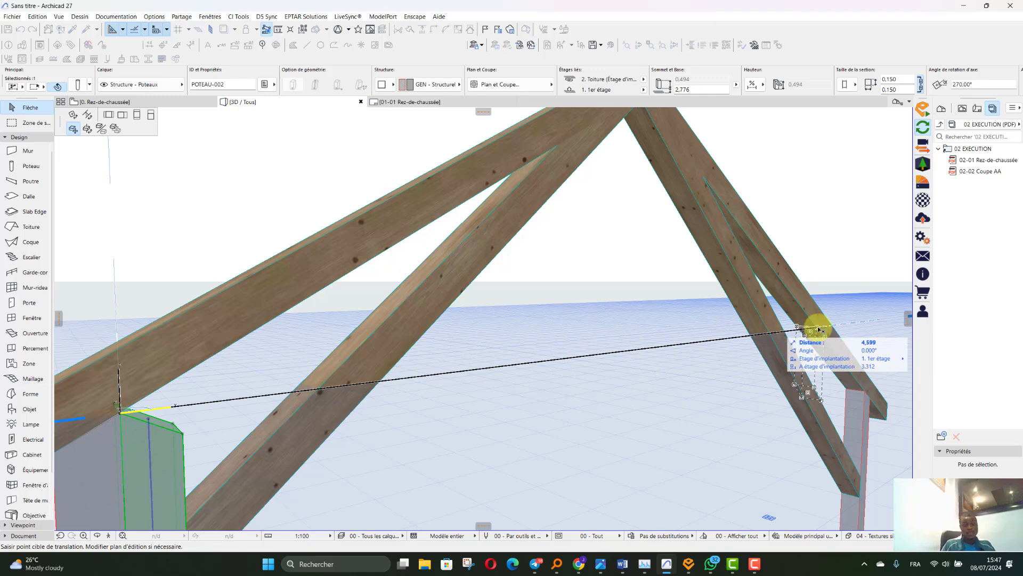
click(819, 330)
key(Escape)
- Delete the leftover mirrored post standing beside the left short post
scroll(720, 327, down, 6)
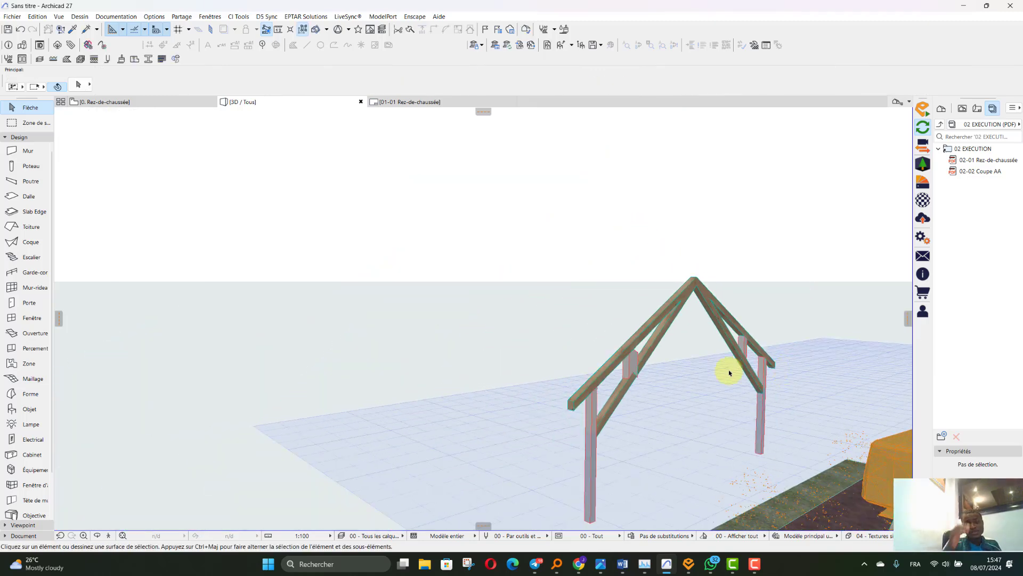
scroll(354, 382, down, 3)
scroll(613, 379, up, 2)
scroll(496, 353, up, 3)
scroll(558, 391, up, 3)
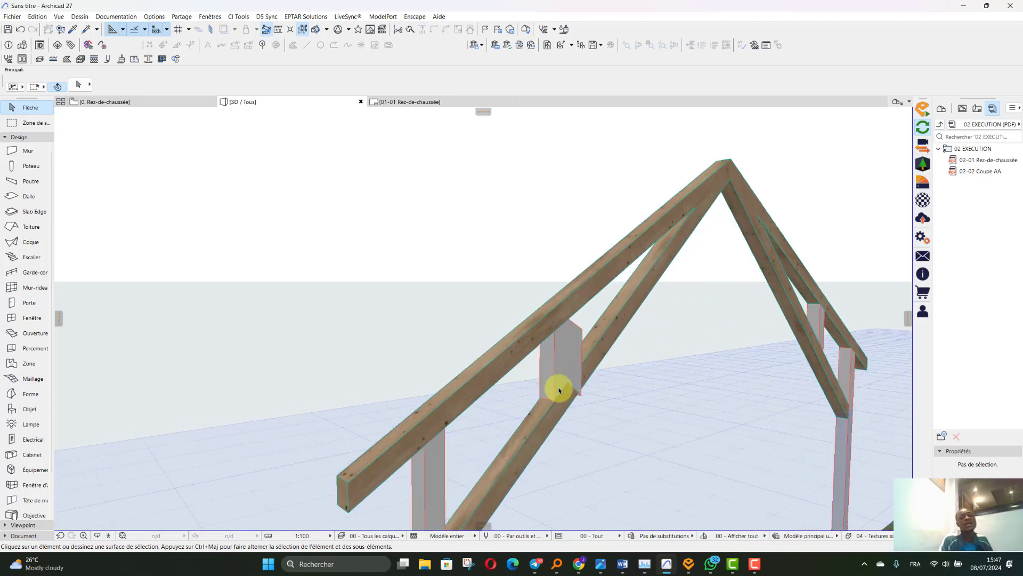
scroll(558, 390, up, 3)
click(597, 322)
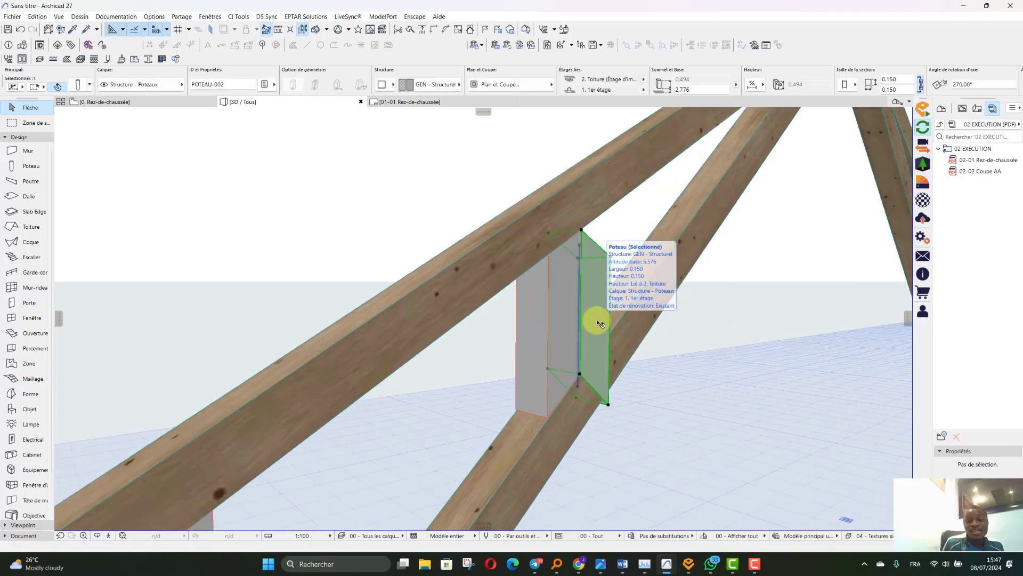
key(Escape)
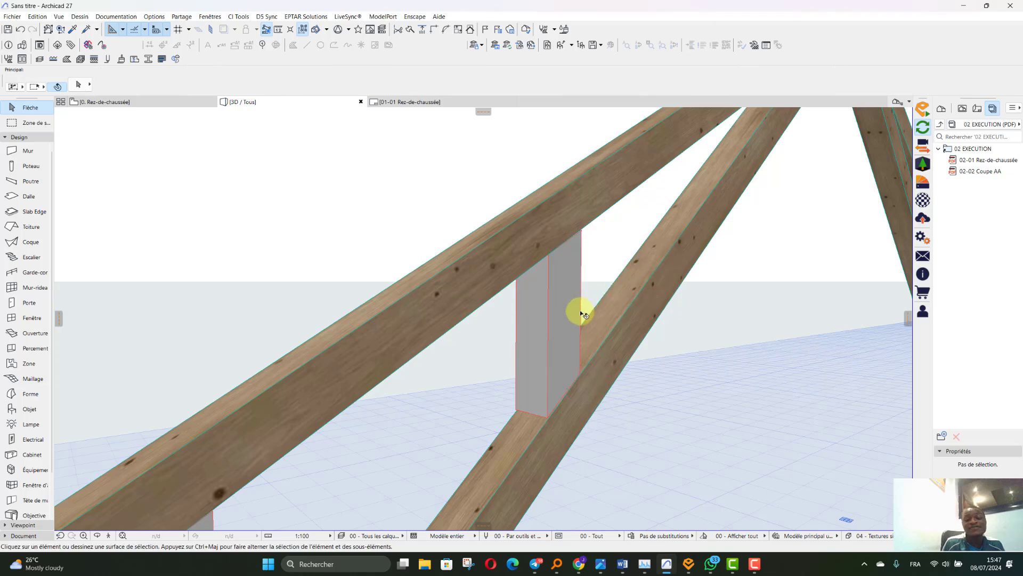
- Select all members of the gabled frame, including its columns, rafters, braces and short posts
scroll(597, 323, down, 5)
scroll(588, 332, down, 3)
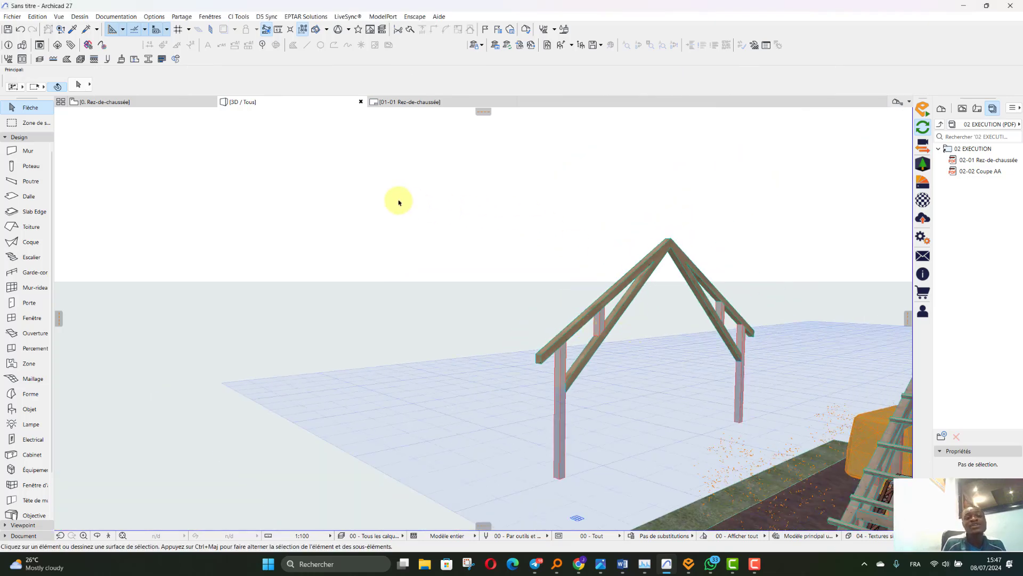
drag(400, 201, 771, 498)
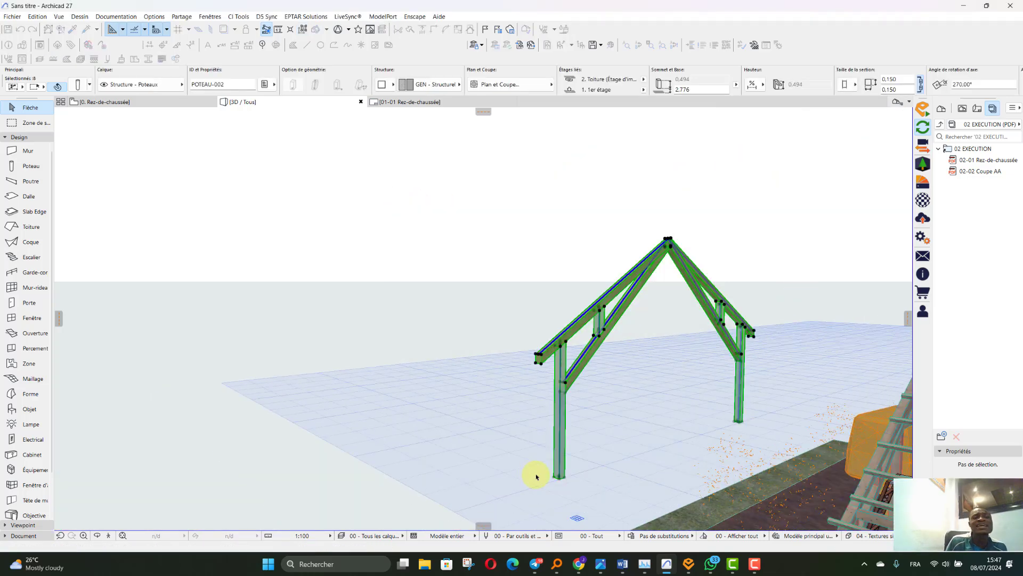
click(555, 472)
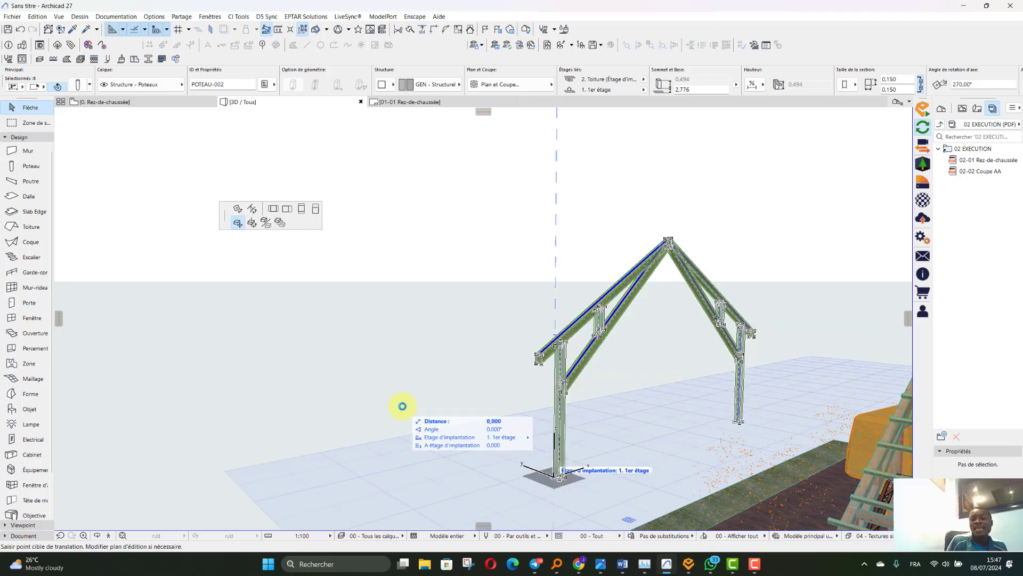
click(121, 130)
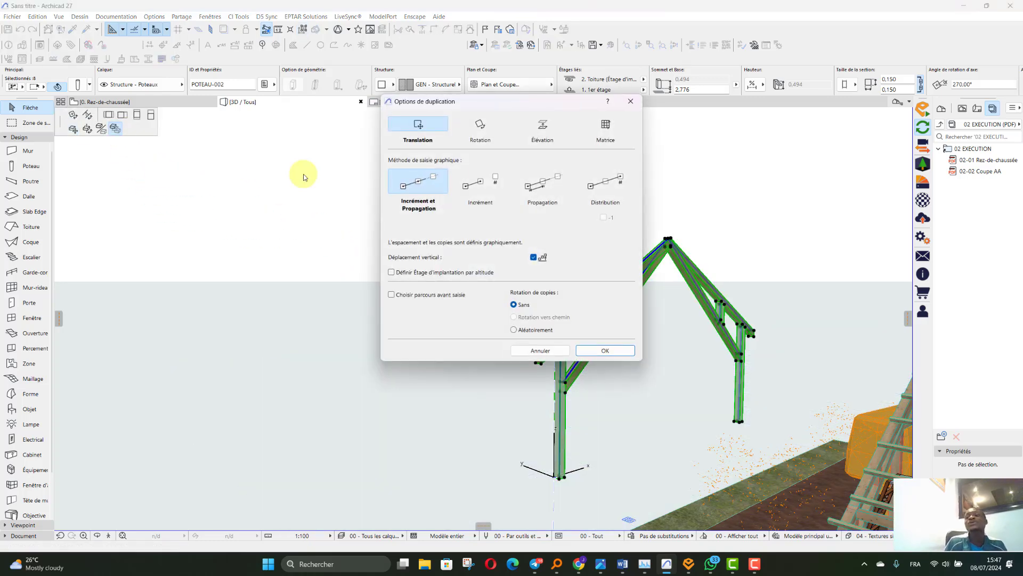
click(479, 183)
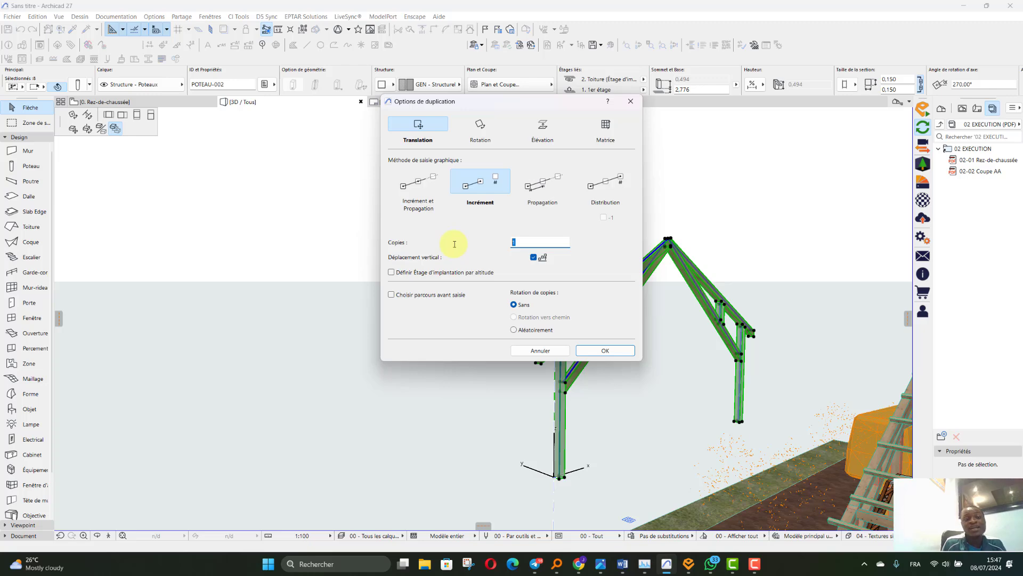
click(586, 352)
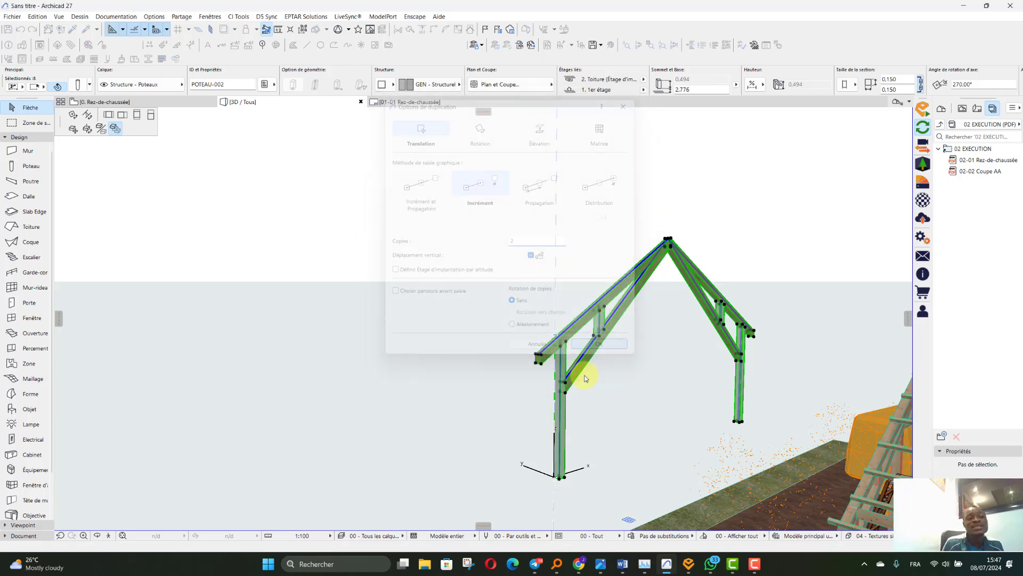
click(555, 479)
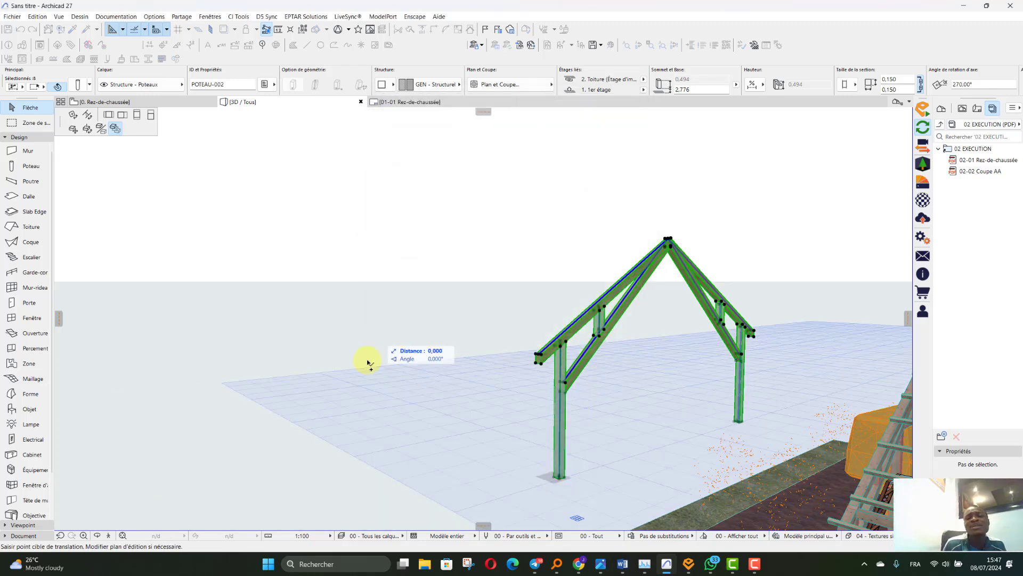
click(465, 449)
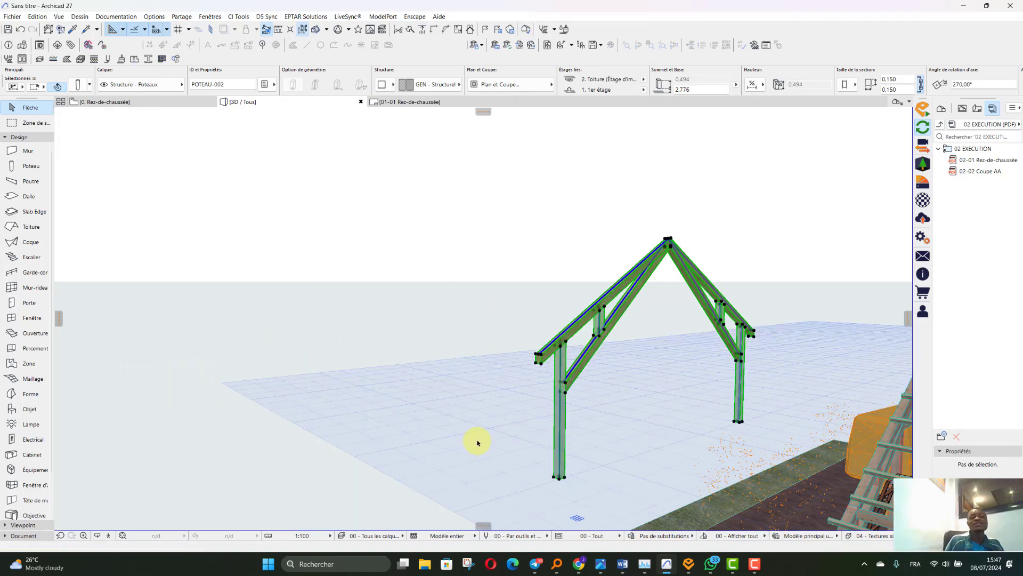
- Multiply the selected frame by translation in Propagation mode with a spacing of 2, over about 10.2 along the building's length
click(555, 477)
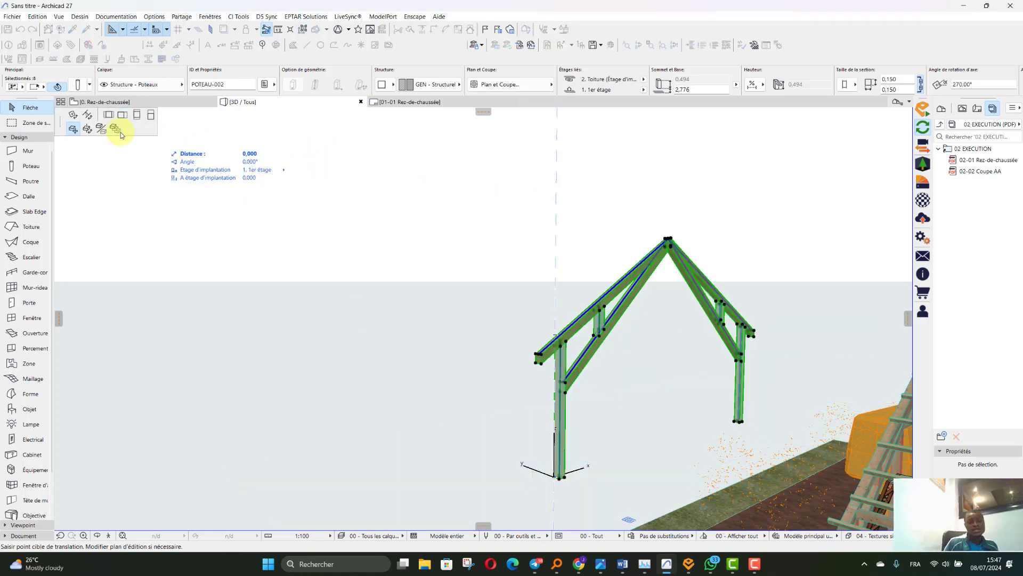
click(115, 129)
click(560, 183)
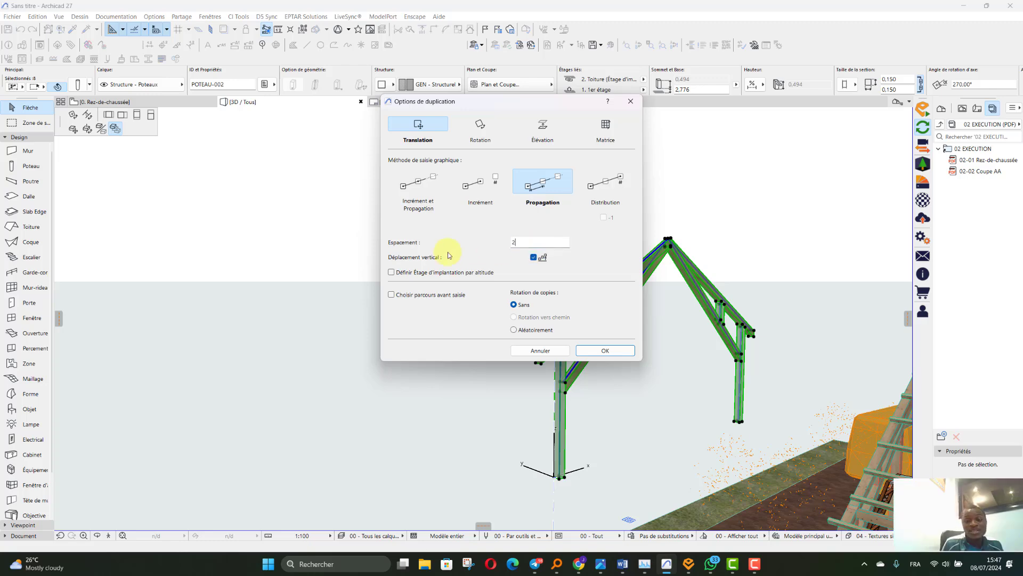
click(605, 351)
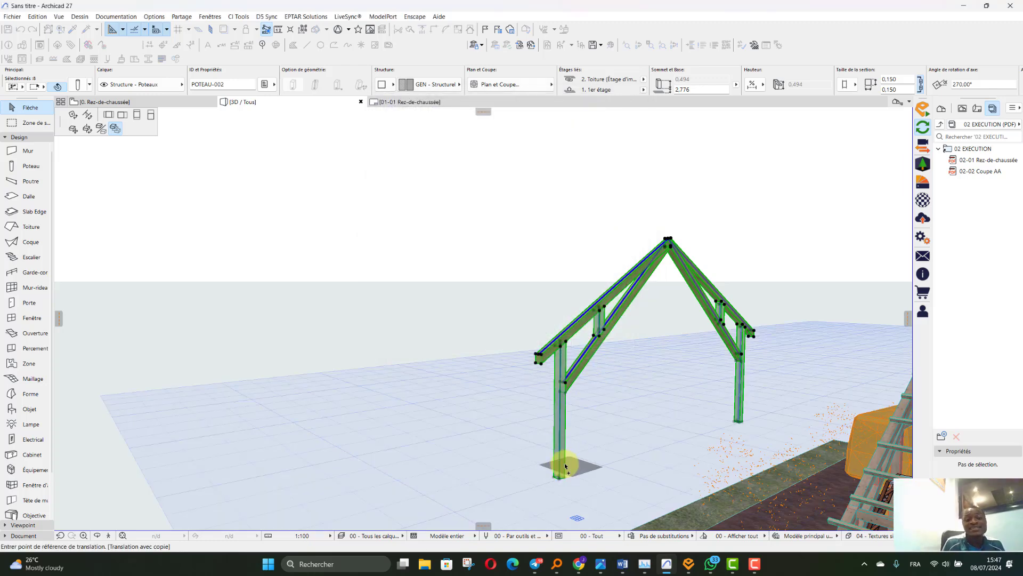
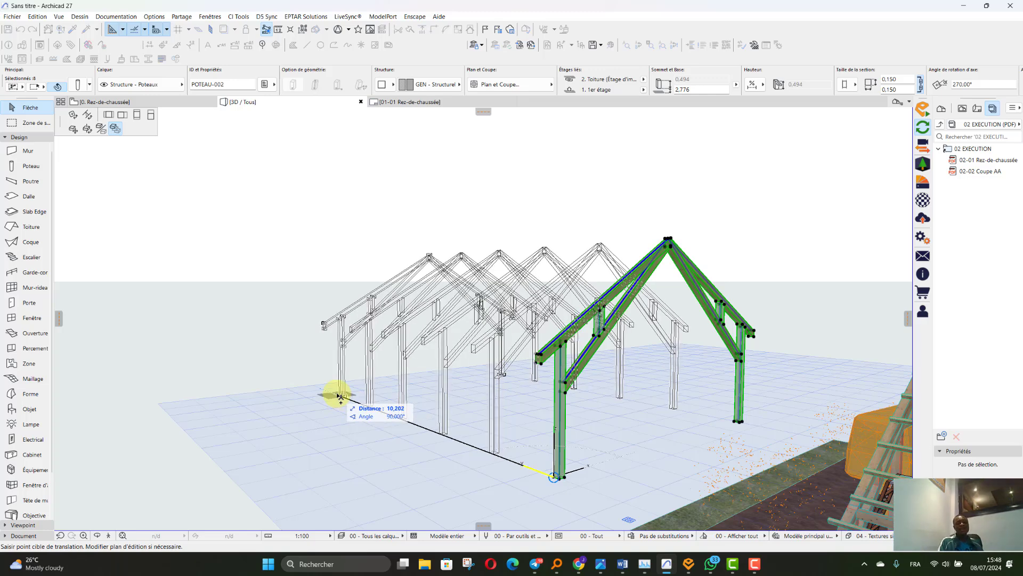
click(339, 395)
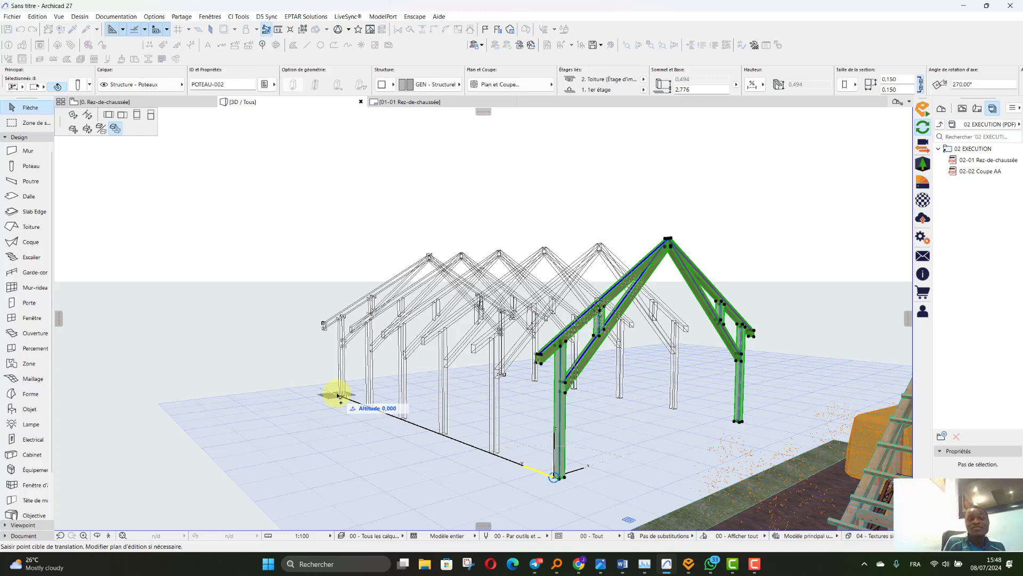
click(339, 395)
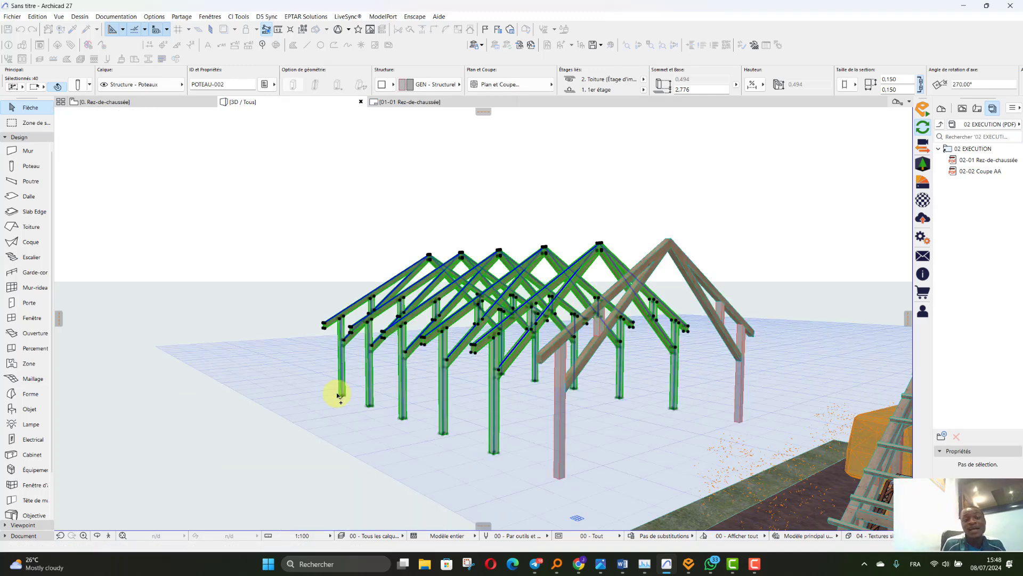
key(Escape)
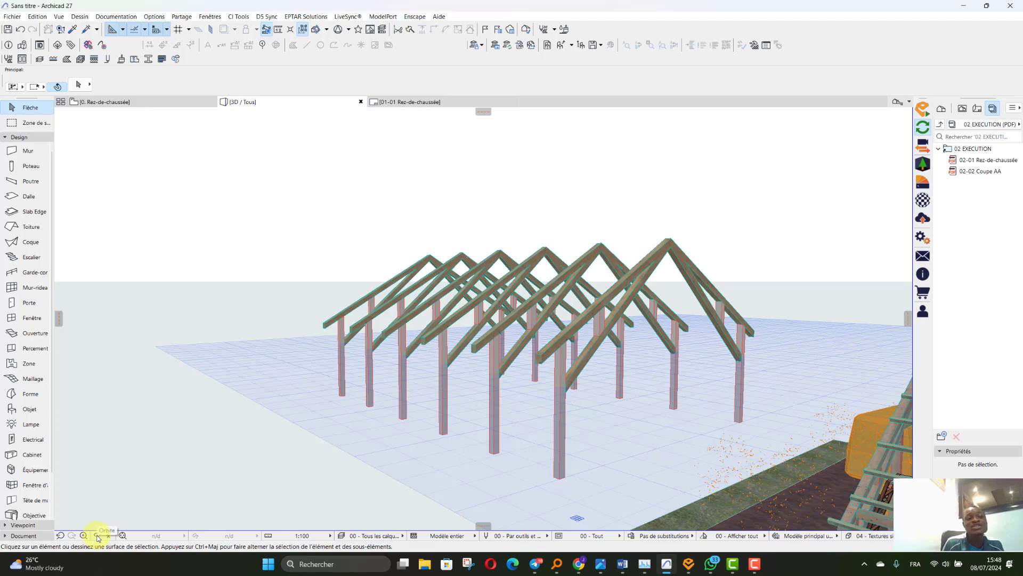
- Set the default beam's inclination angle to 0.00°
click(98, 535)
drag(457, 359, 495, 339)
scroll(564, 338, down, 6)
scroll(394, 325, up, 6)
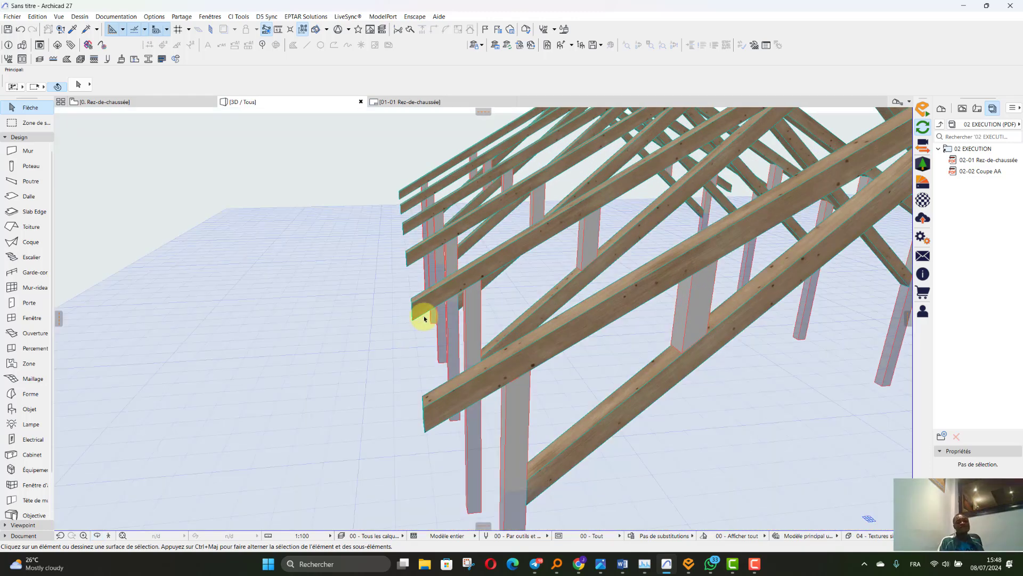
click(28, 181)
click(79, 84)
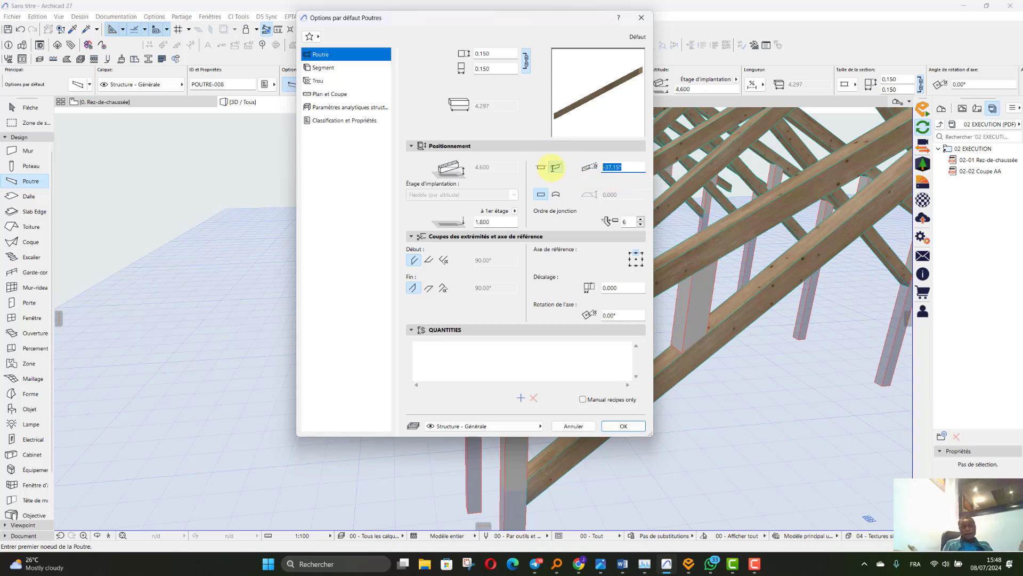
click(621, 427)
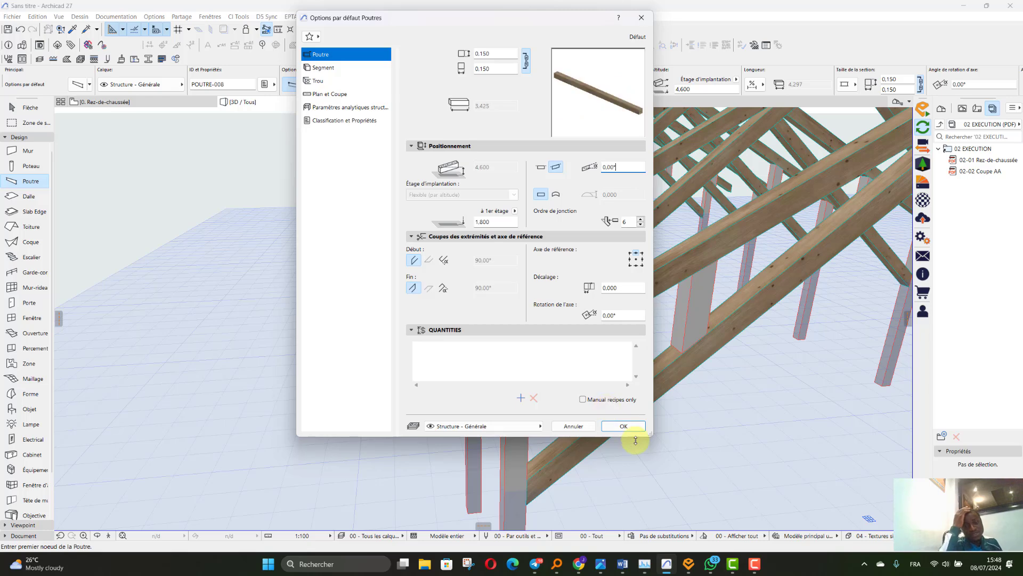
click(624, 427)
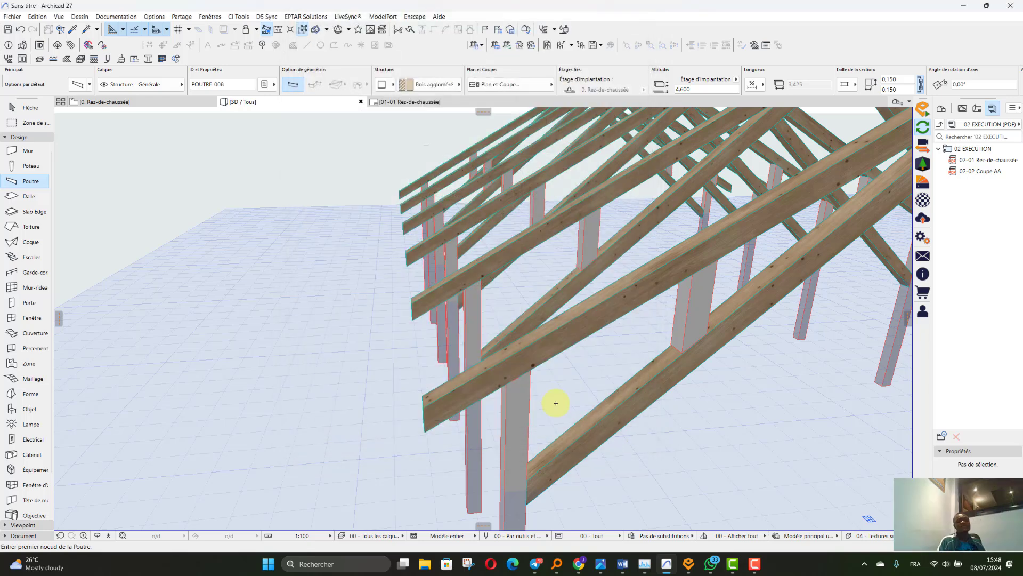
- Draw a horizontal eaves beam about 10.08 long across the lower ends of the left rafters, from the nearest frame to the farthest
click(424, 406)
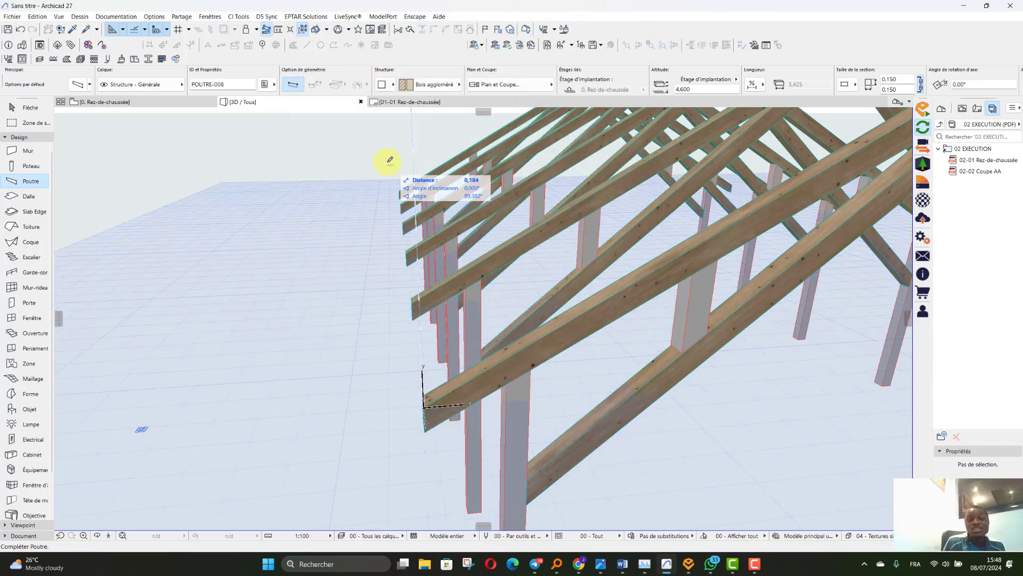
scroll(336, 155, up, 3)
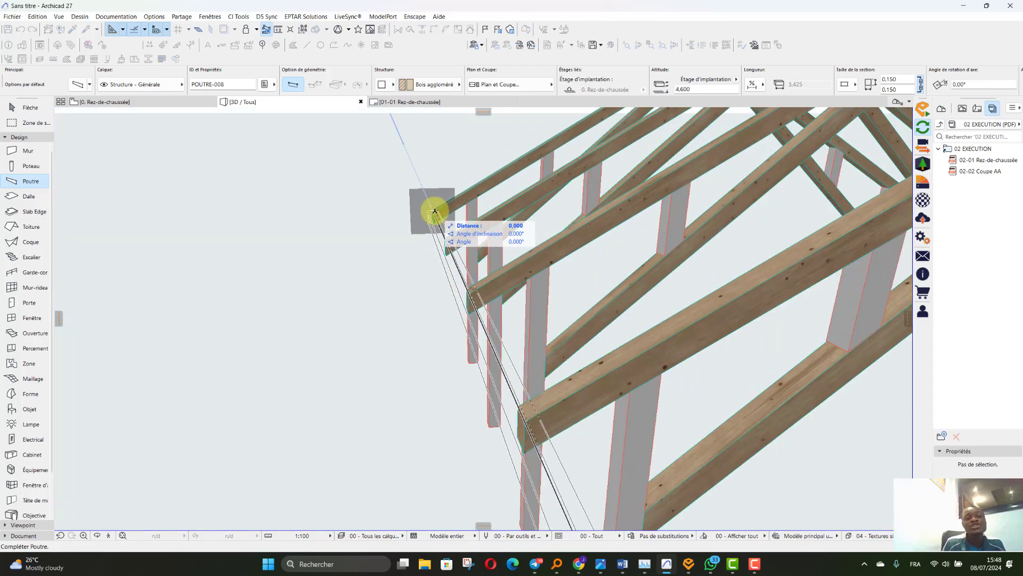
click(435, 211)
scroll(426, 203, down, 3)
scroll(389, 153, down, 2)
scroll(403, 187, up, 2)
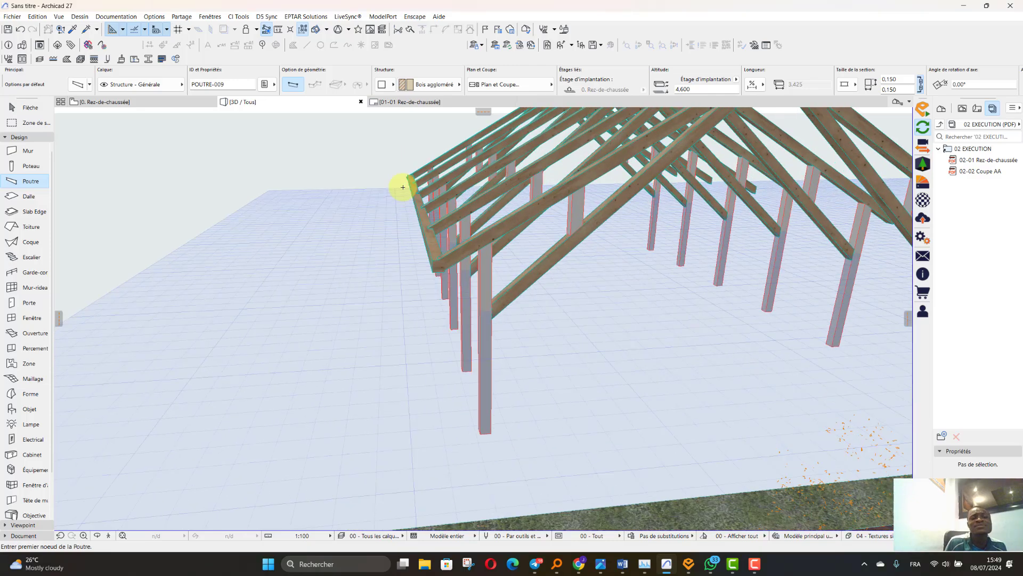
scroll(431, 184, up, 3)
key(Escape)
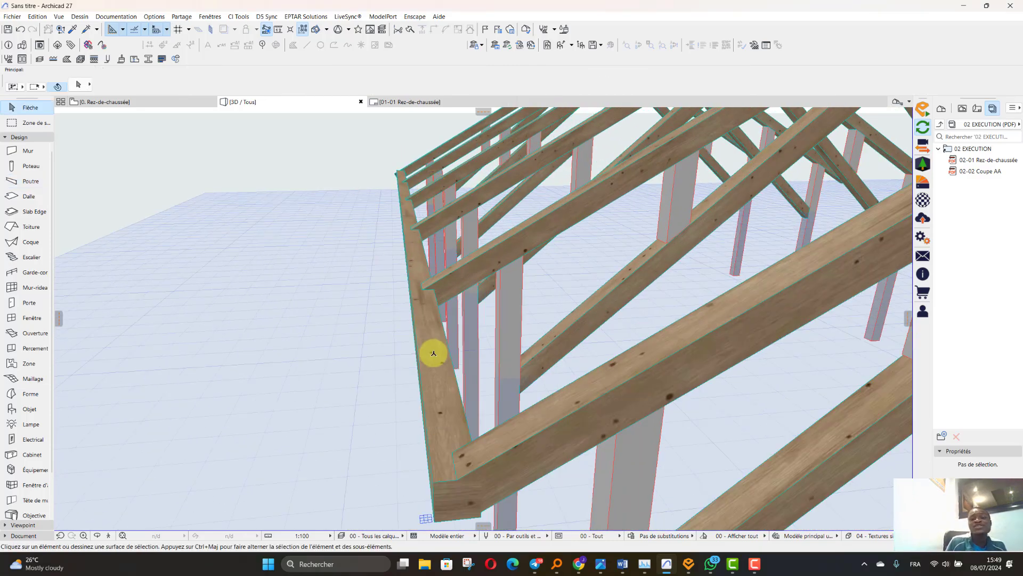
- Set the new eaves beam's cross-section to 0.070 by 0.070
click(433, 354)
click(77, 85)
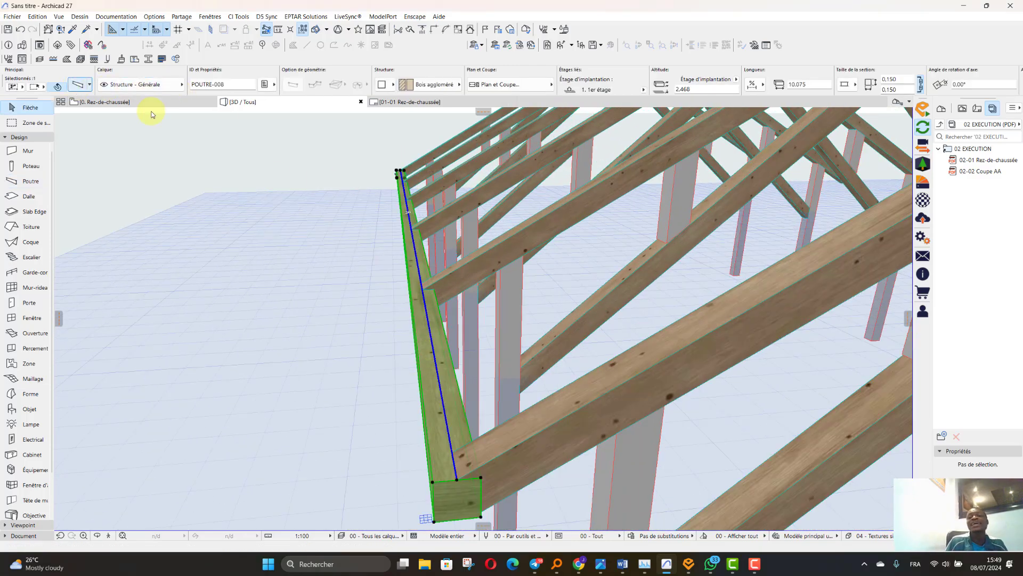
key(ctrl+t)
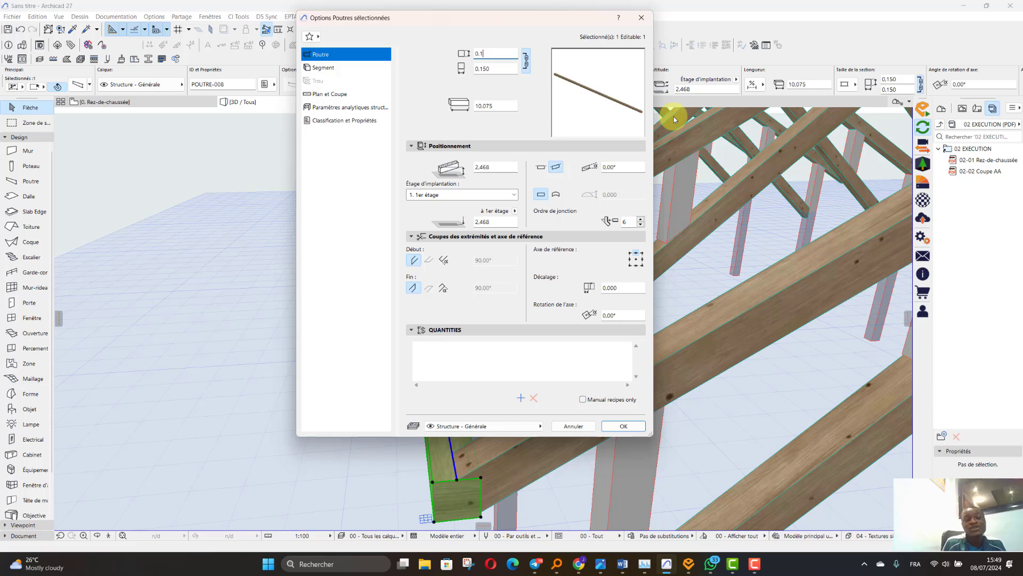
drag(488, 54, 480, 53)
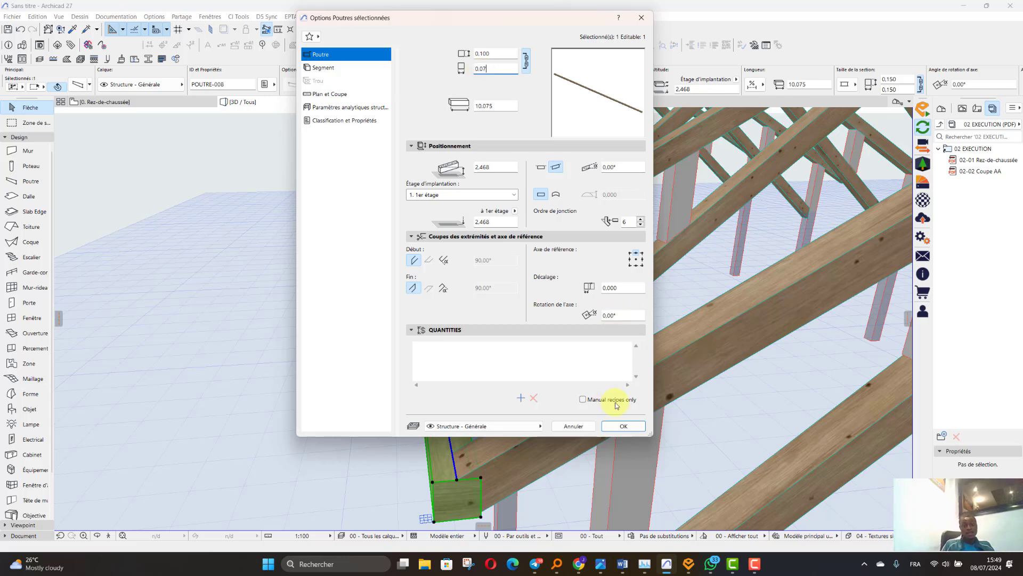
click(628, 431)
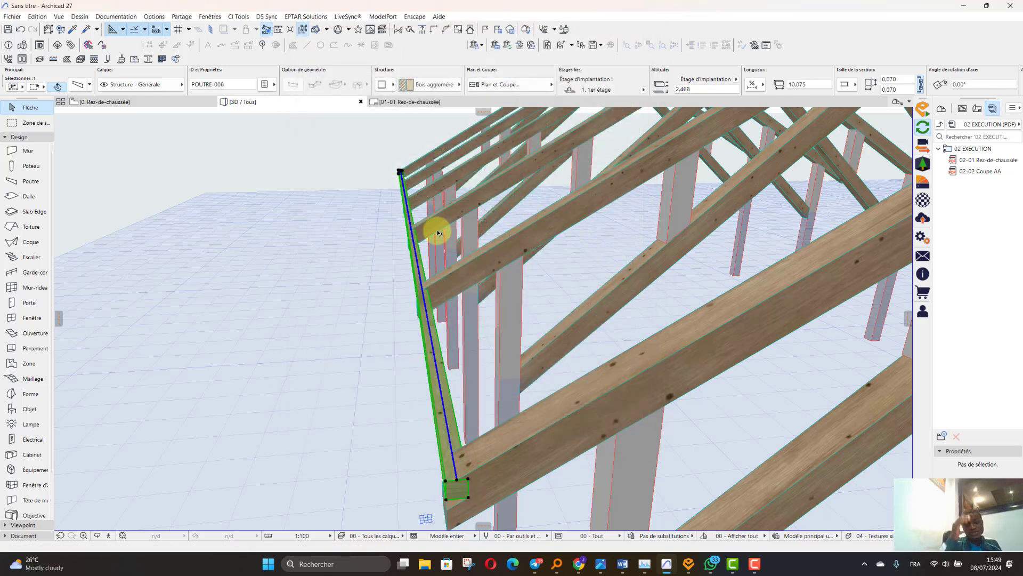
- Raise the eaves beam vertically by its lower inner corner to an elevation of 2.558
shift+middle_drag(468, 507, 434, 148)
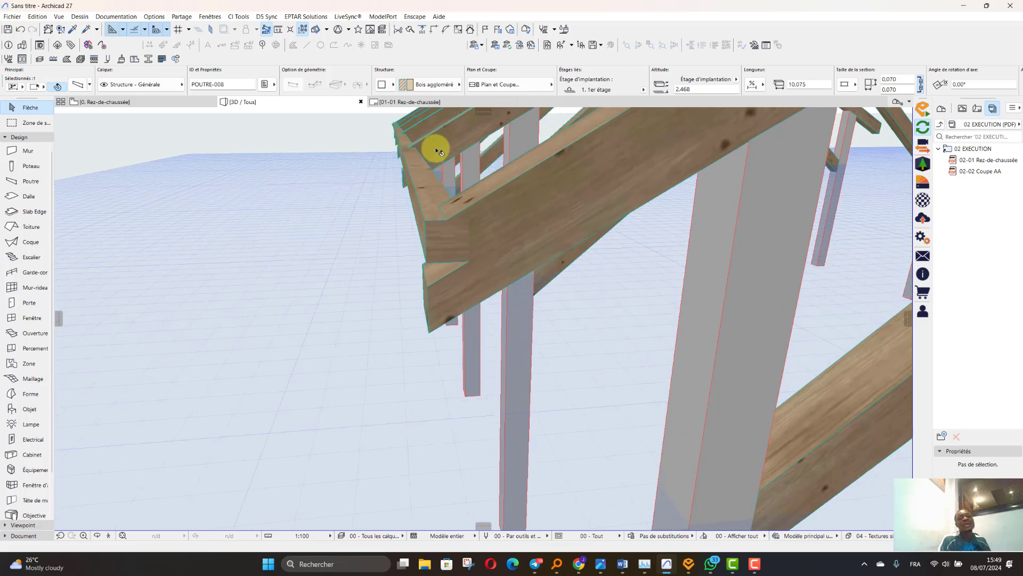
click(469, 263)
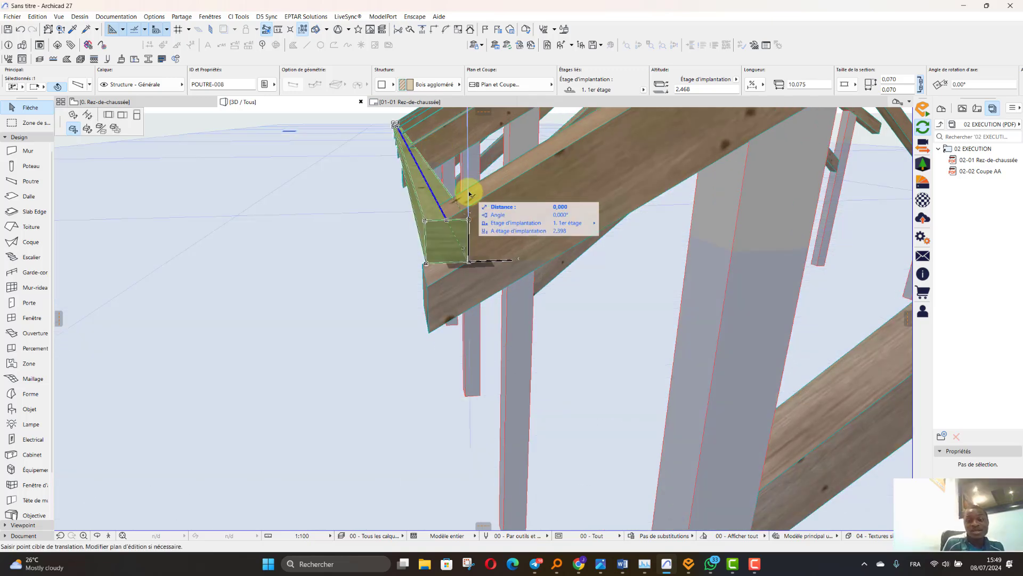
click(469, 208)
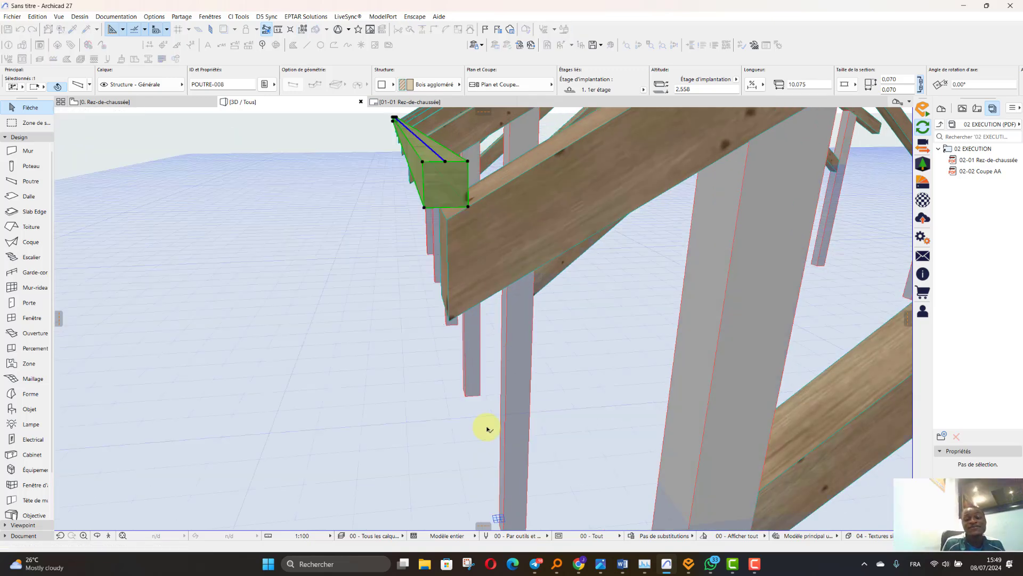
scroll(482, 331, down, 5)
scroll(474, 315, up, 3)
scroll(461, 419, up, 2)
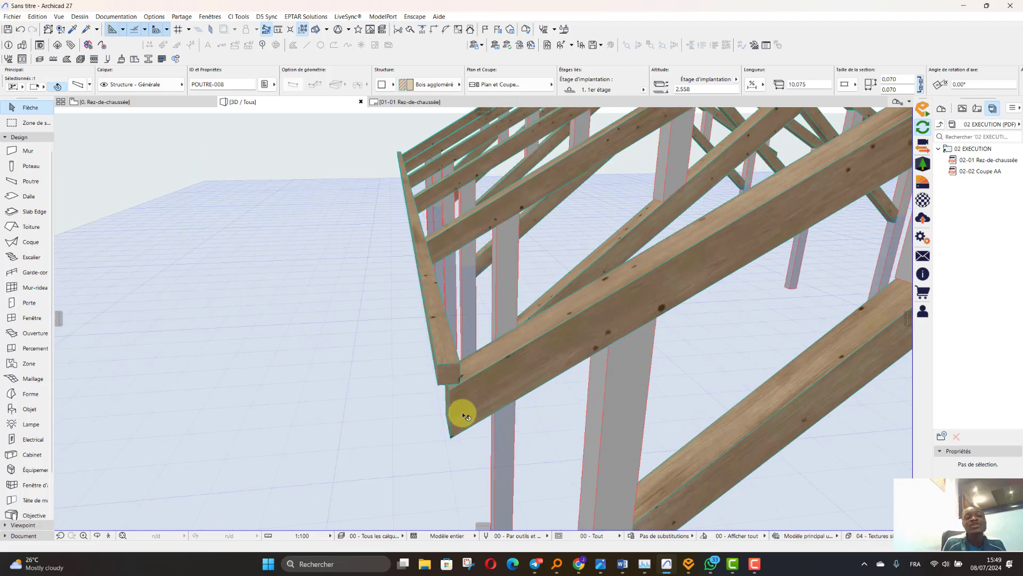
- Move the eaves beam 0.090 vertically down onto the rafter's upper end corner, at elevation 2.468
click(449, 364)
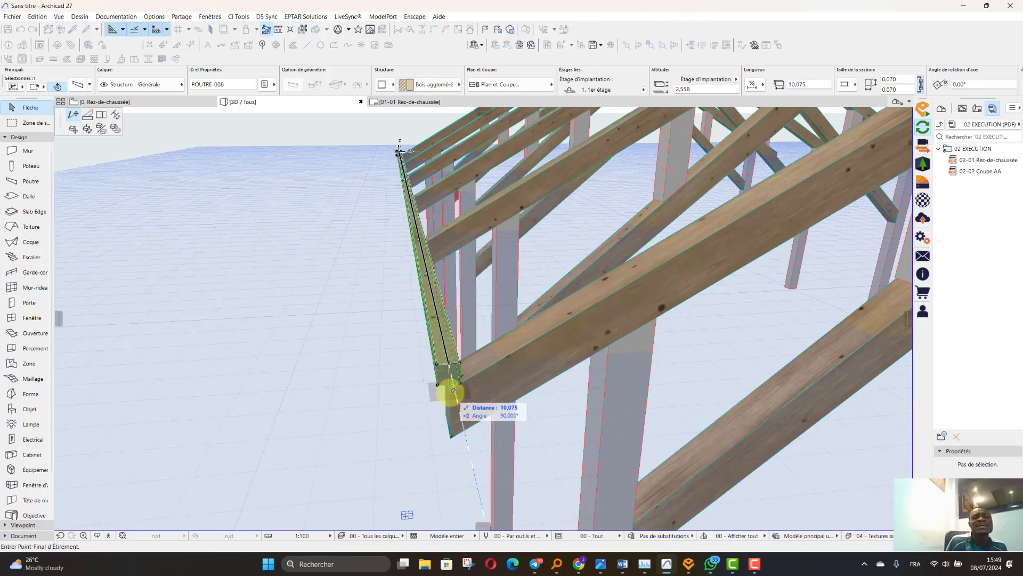
click(74, 129)
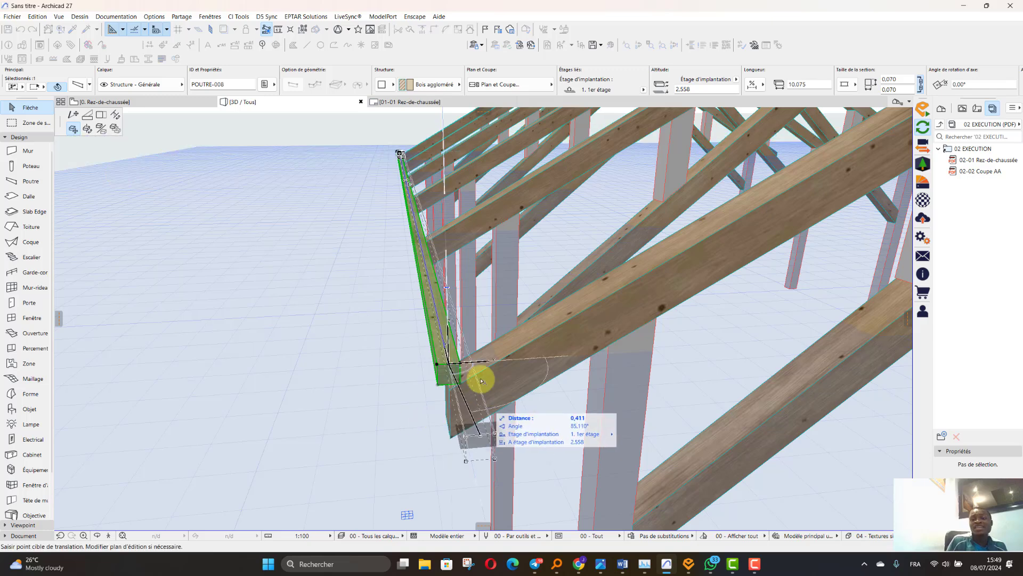
scroll(482, 371, up, 1)
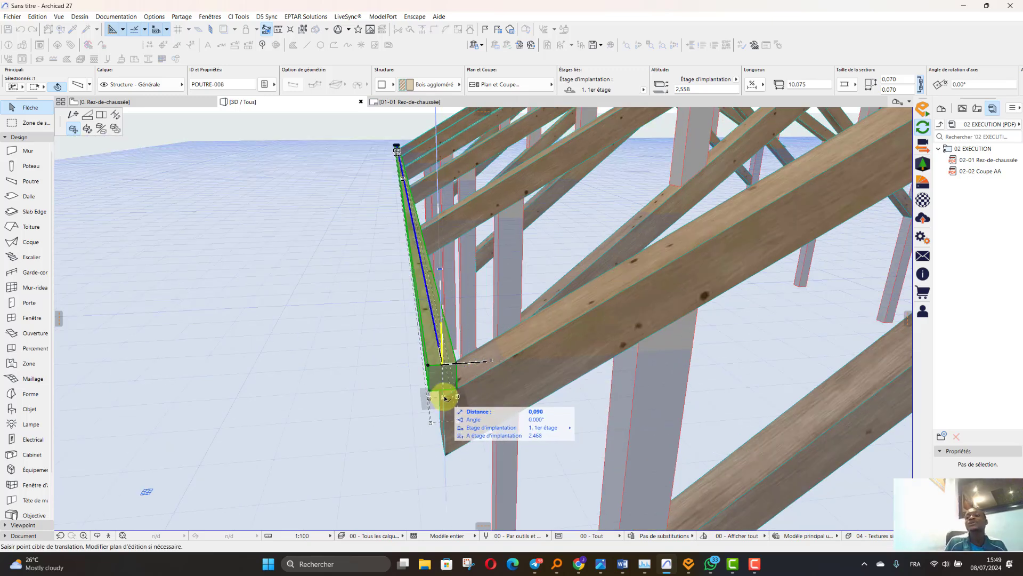
click(441, 409)
scroll(442, 405, up, 2)
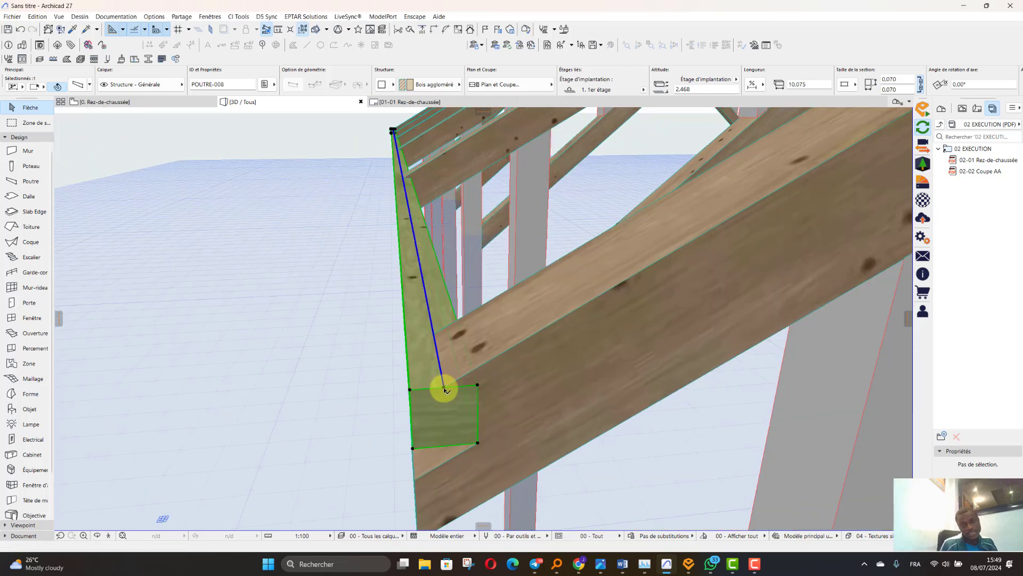
click(443, 389)
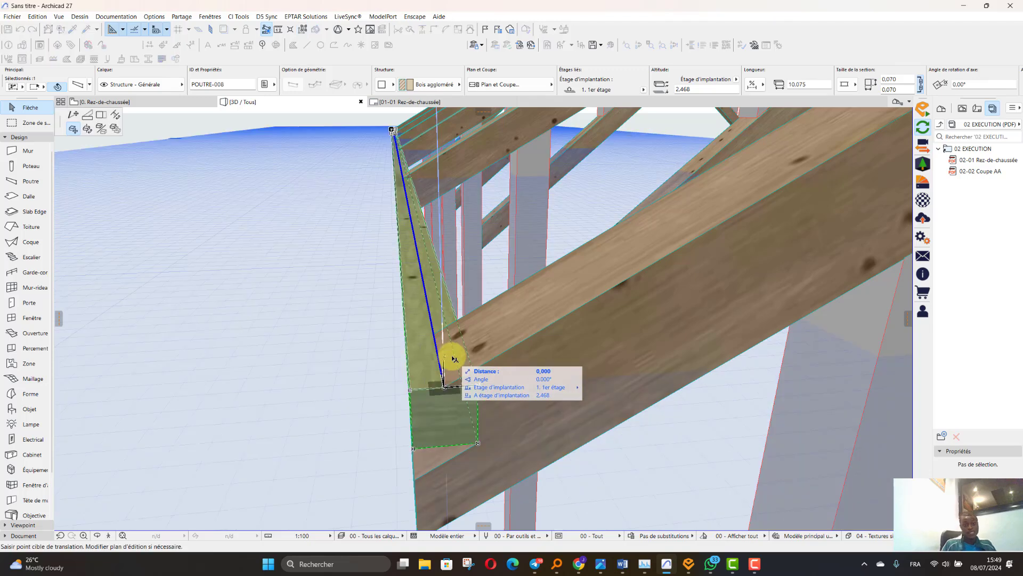
click(115, 115)
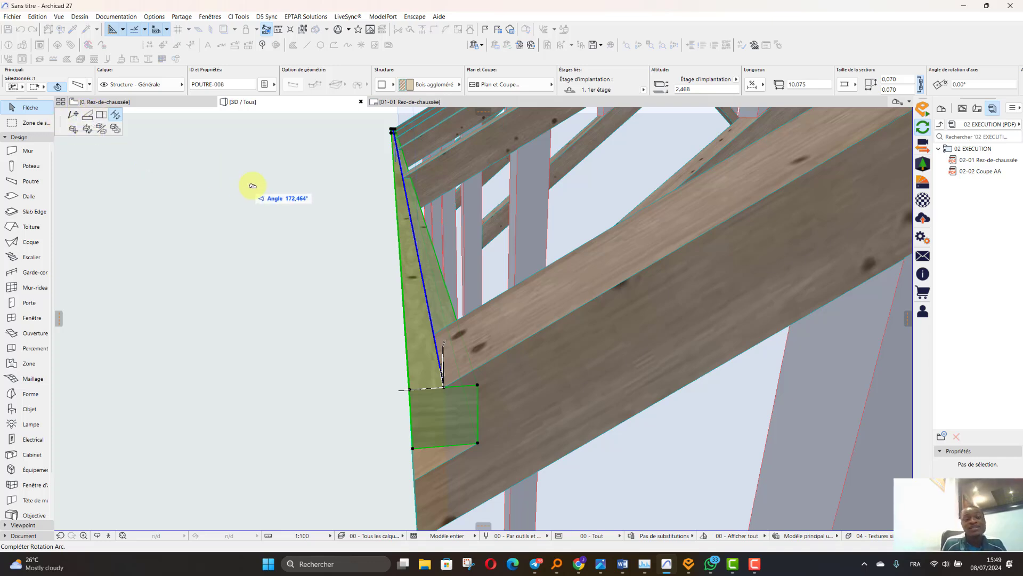
key(Escape)
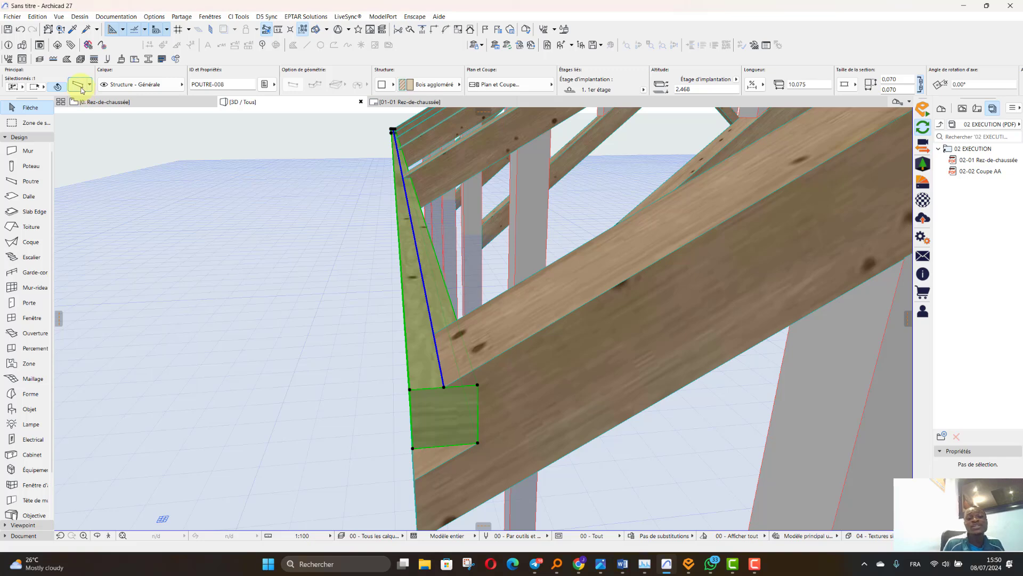
key(ctrl+t)
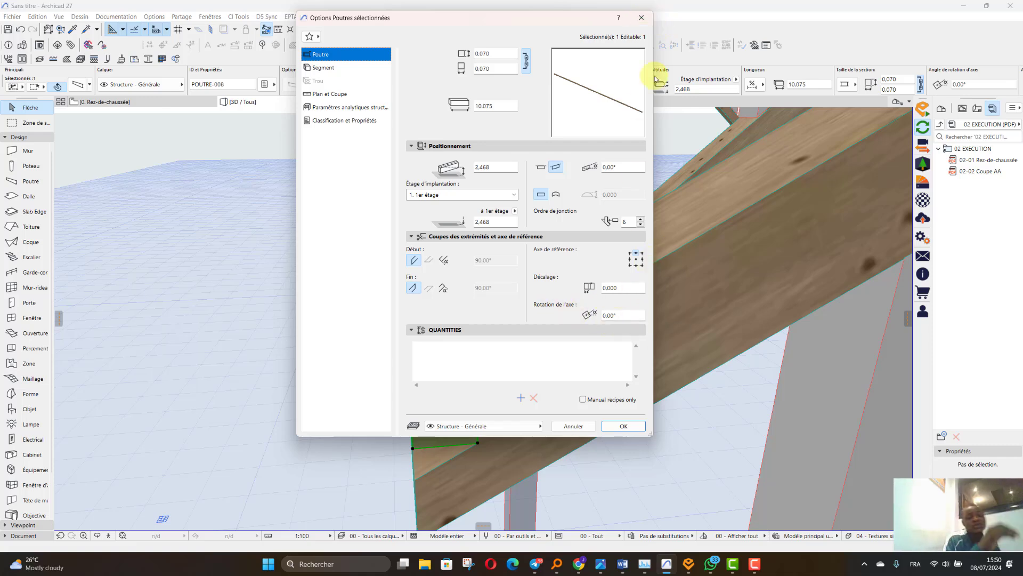
click(642, 17)
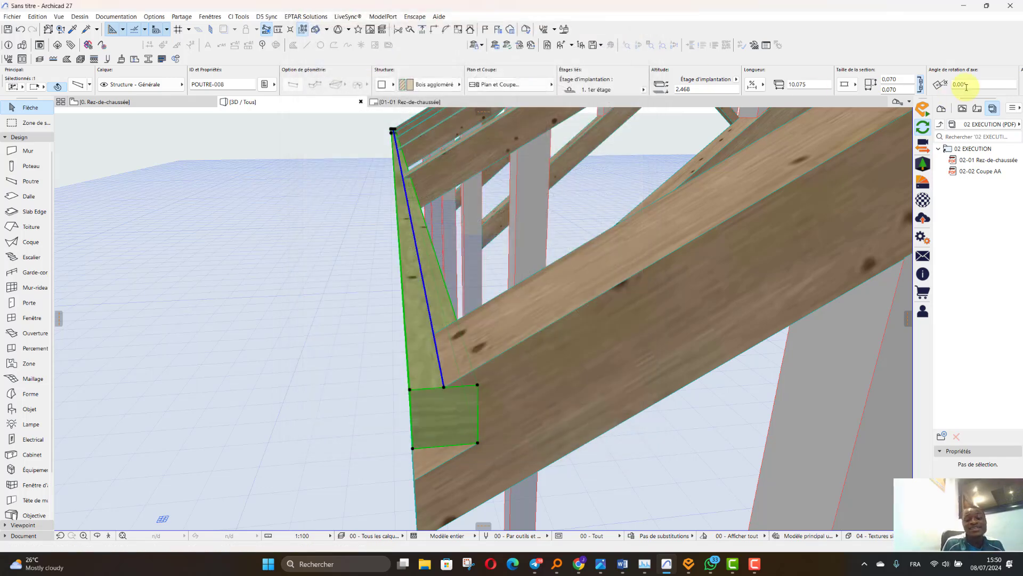
- Look up the near rafter's inclination and set the eaves beam's axis rotation to 29.74°
click(689, 231)
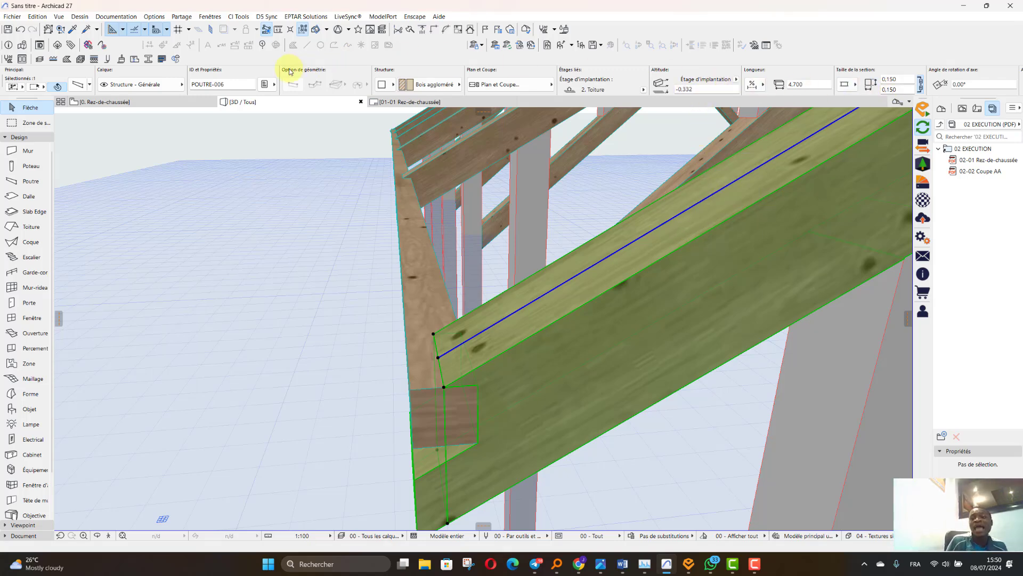
click(80, 86)
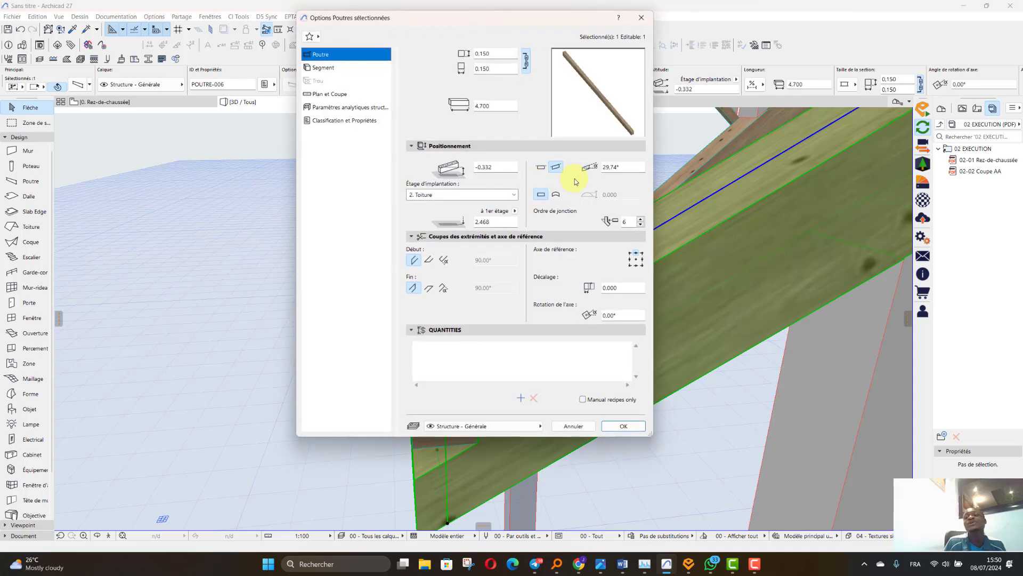
click(627, 165)
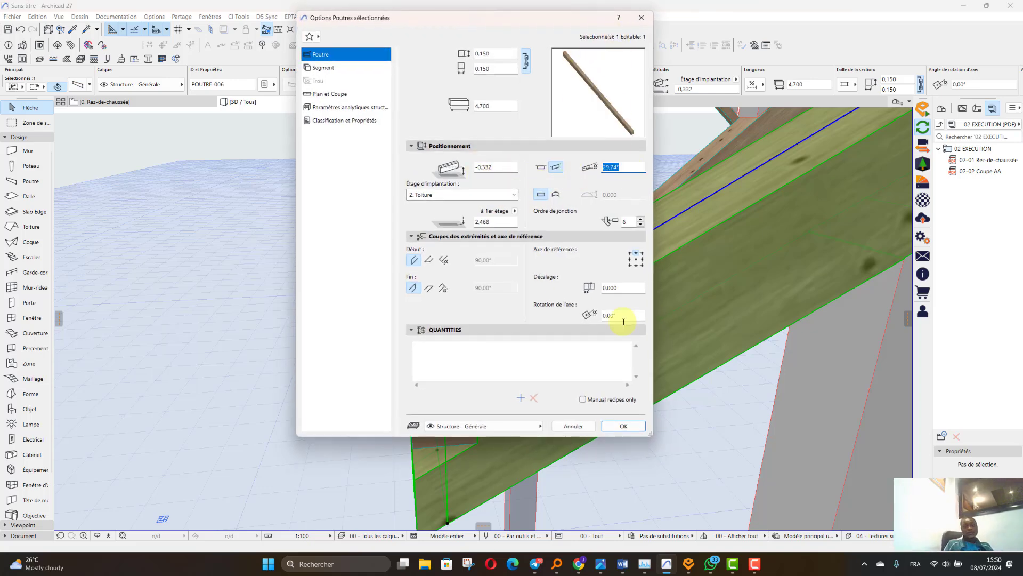
click(627, 425)
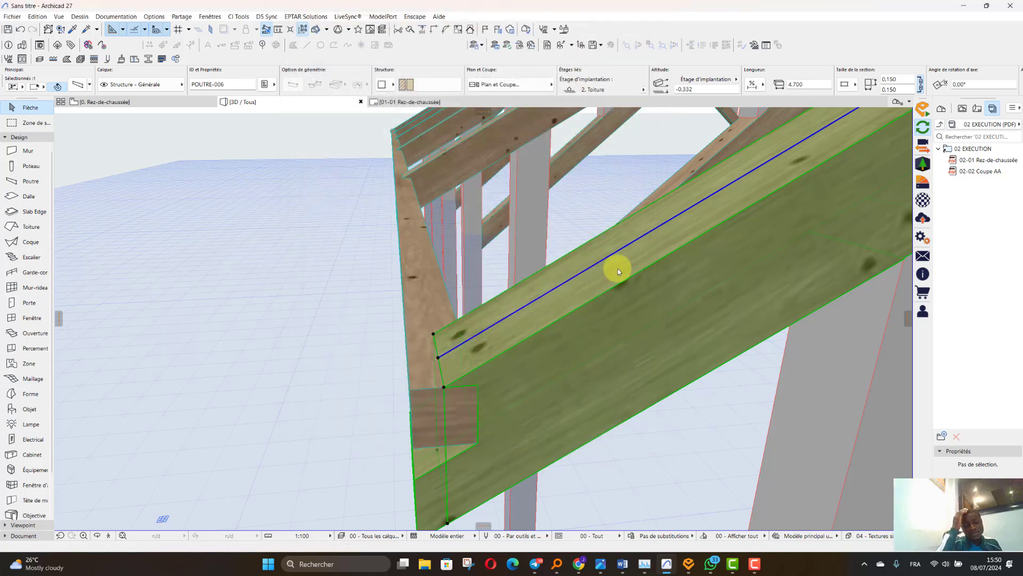
click(440, 288)
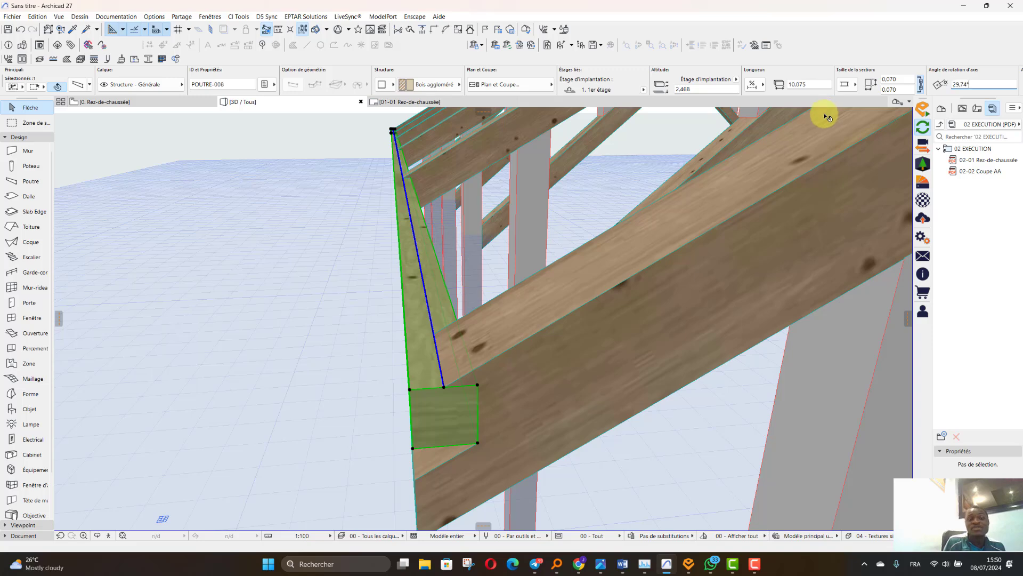
- Move the rotated eaves beam about 0.07 perpendicular to the rafter slope so its underside rests on the rafter's top face
scroll(433, 427, up, 1)
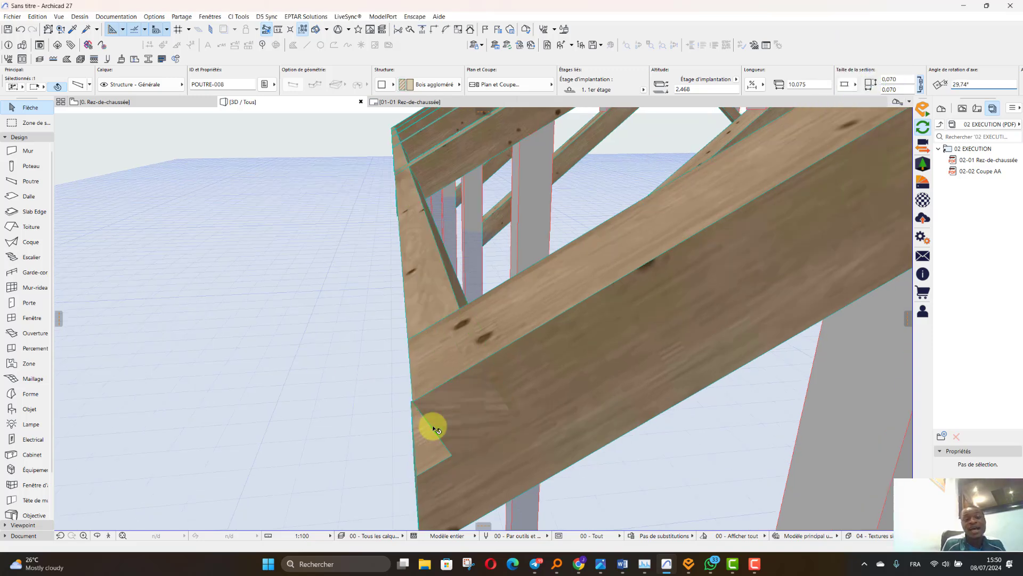
click(451, 456)
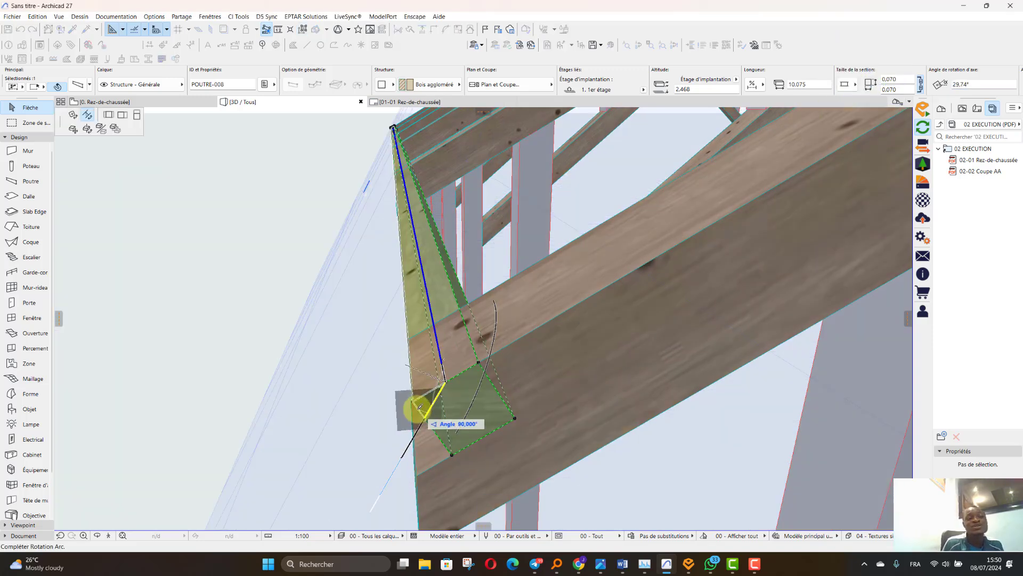
click(75, 131)
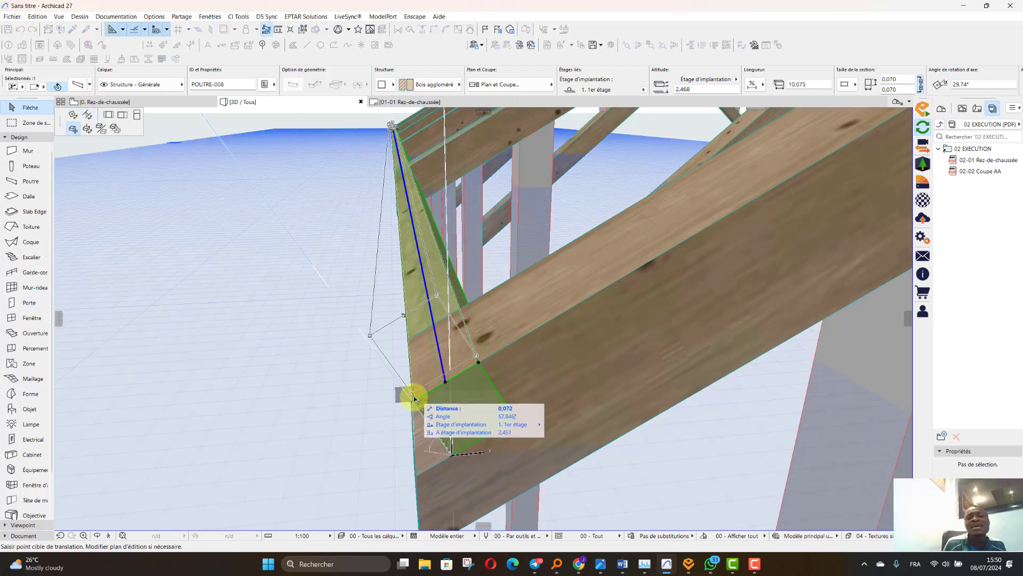
click(413, 402)
key(Escape)
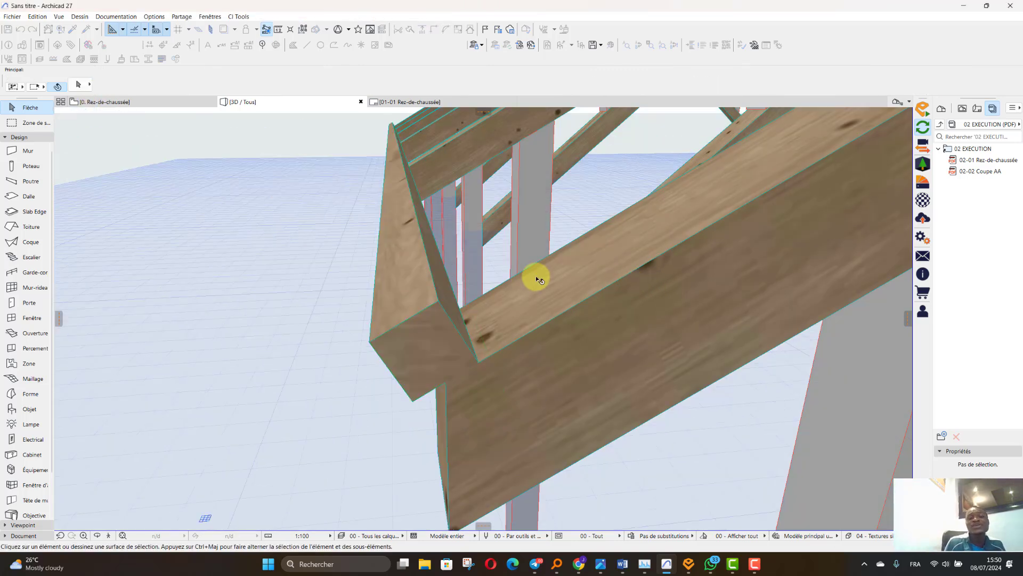
- Check the near rafter's inclination angle, and move the eaves beam one beam width up along the slope to elevation 2.564
scroll(537, 285, down, 3)
click(560, 300)
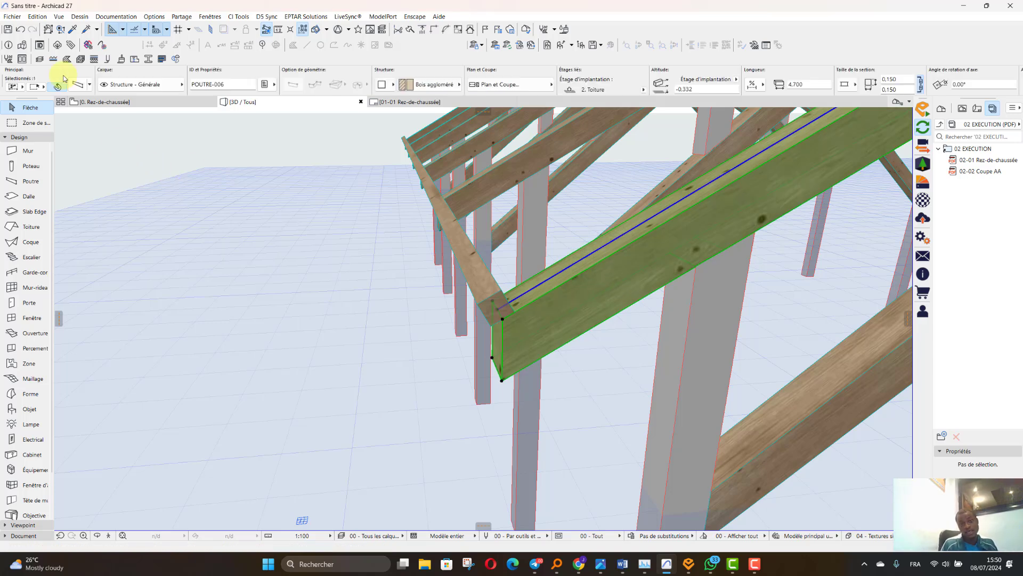
double_click(655, 180)
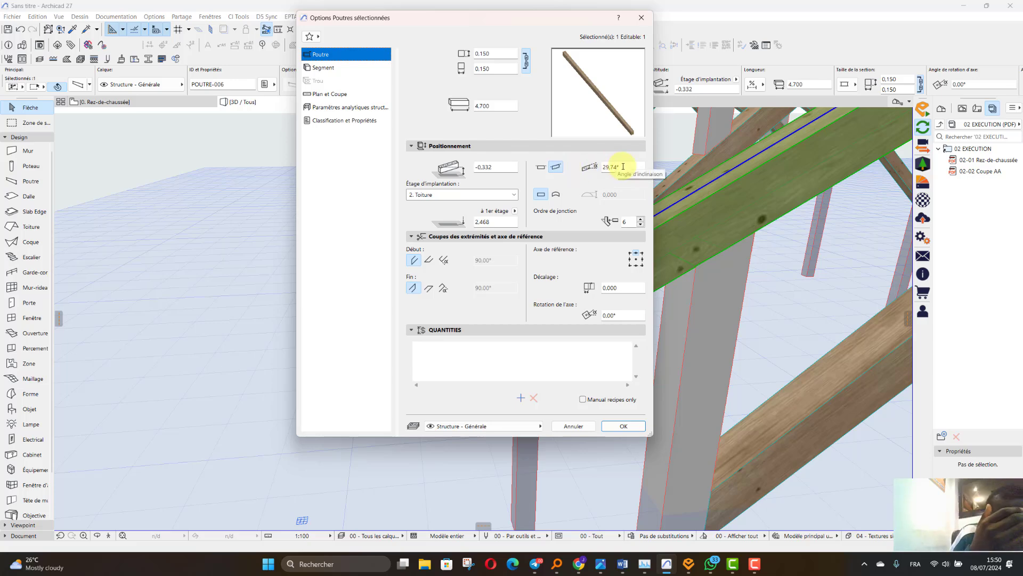
click(641, 17)
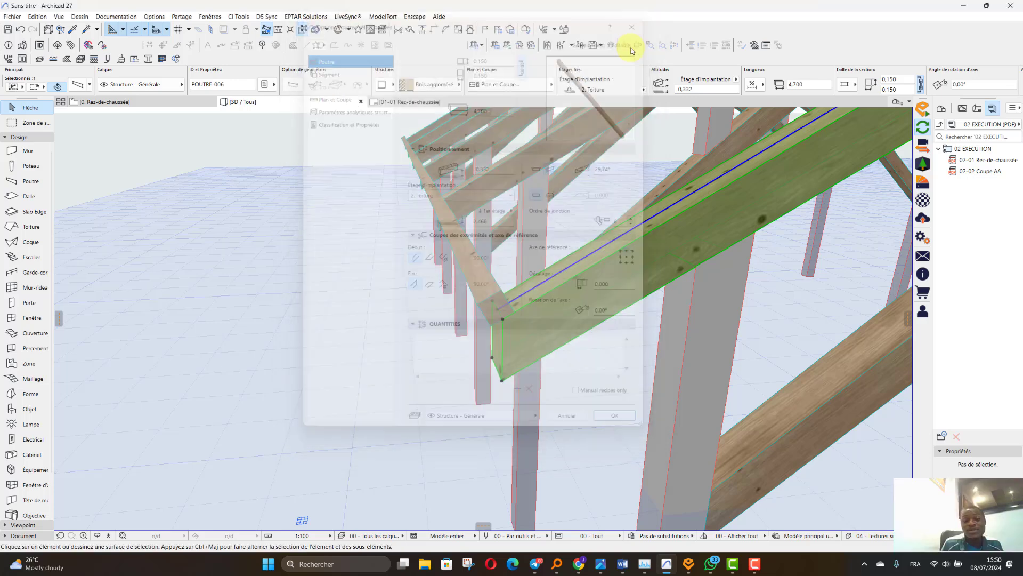
click(486, 293)
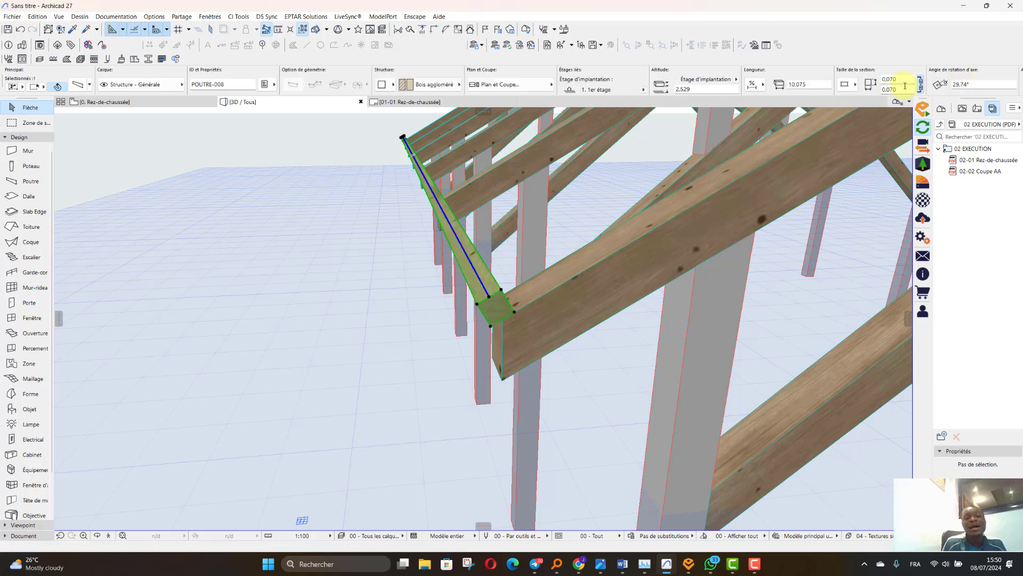
scroll(503, 316, up, 3)
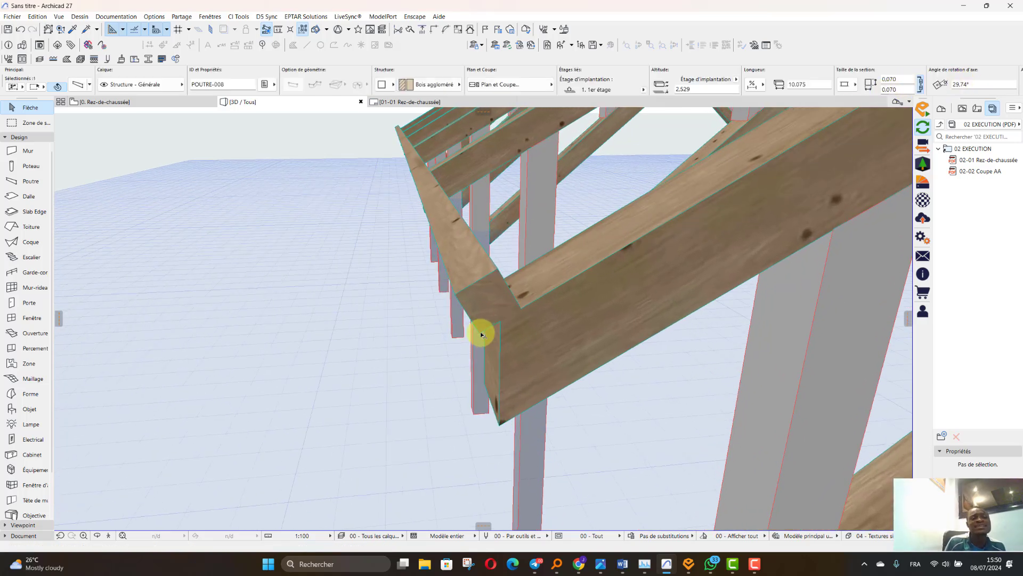
click(480, 334)
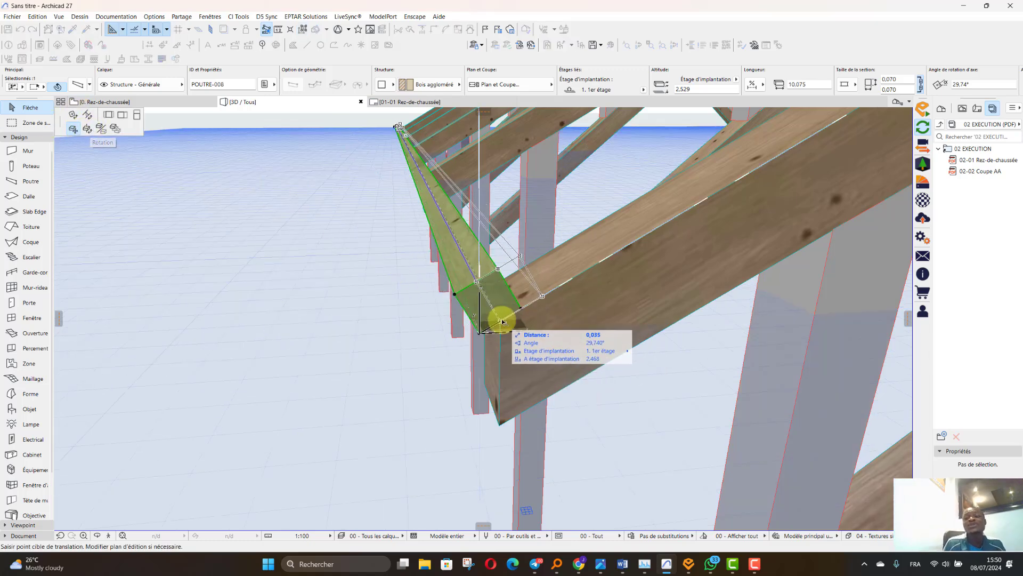
click(521, 306)
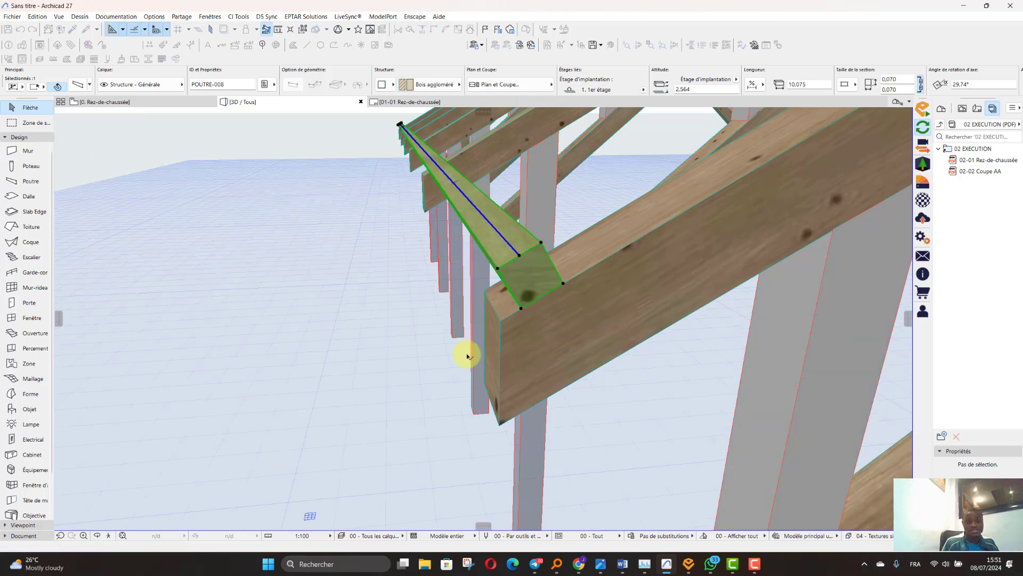
- Duplicate the eaves beam up the left rafter to the ridge using Propagation with 0.8 spacing and vertical displacement enabled
scroll(437, 370, down, 5)
scroll(453, 352, up, 1)
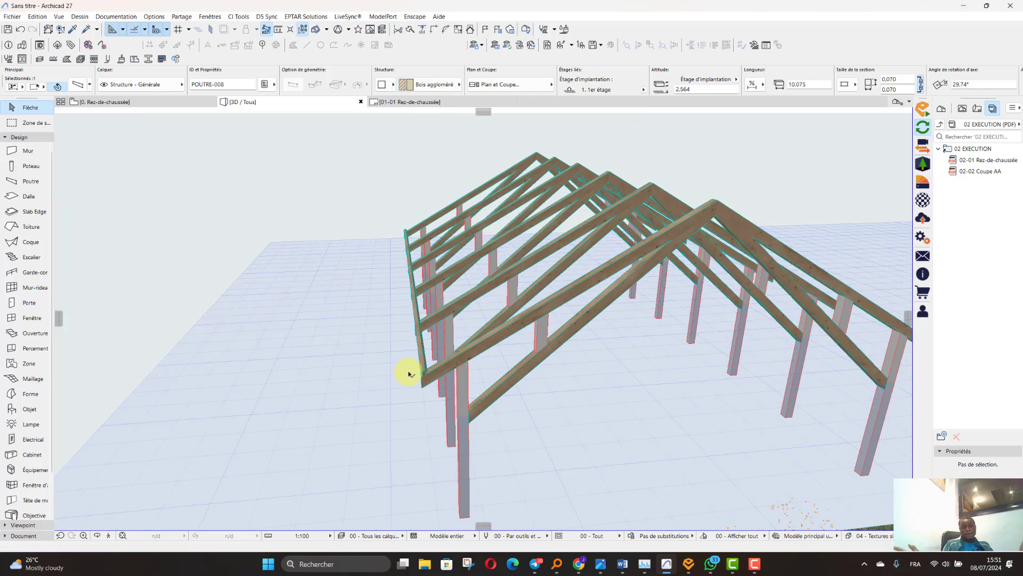
click(424, 372)
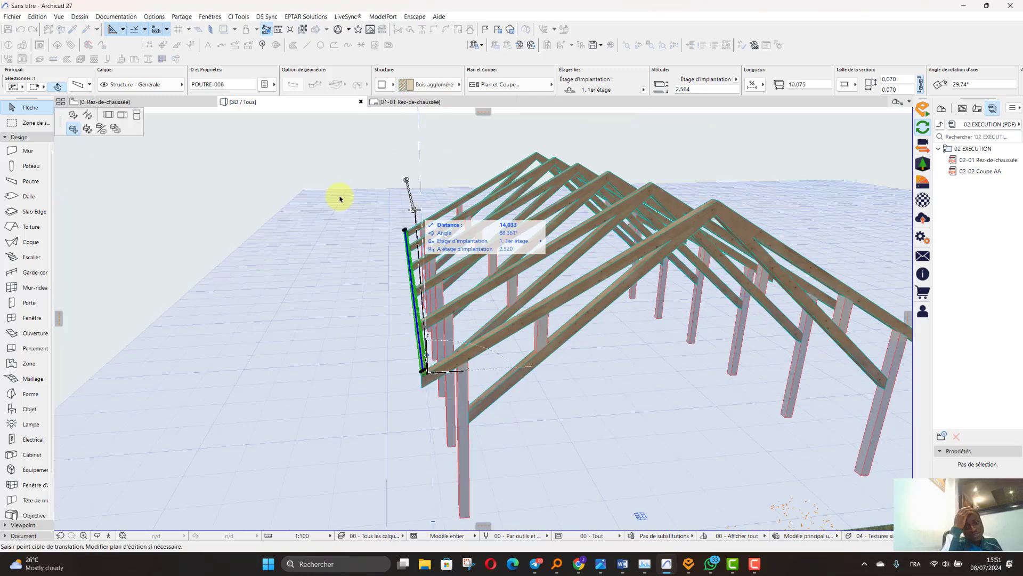
click(114, 127)
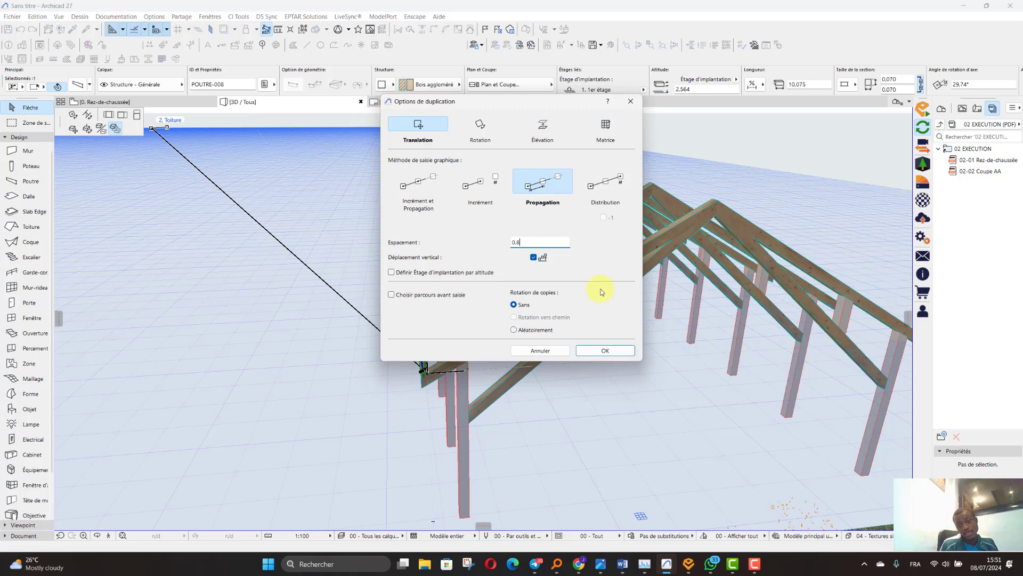
click(605, 350)
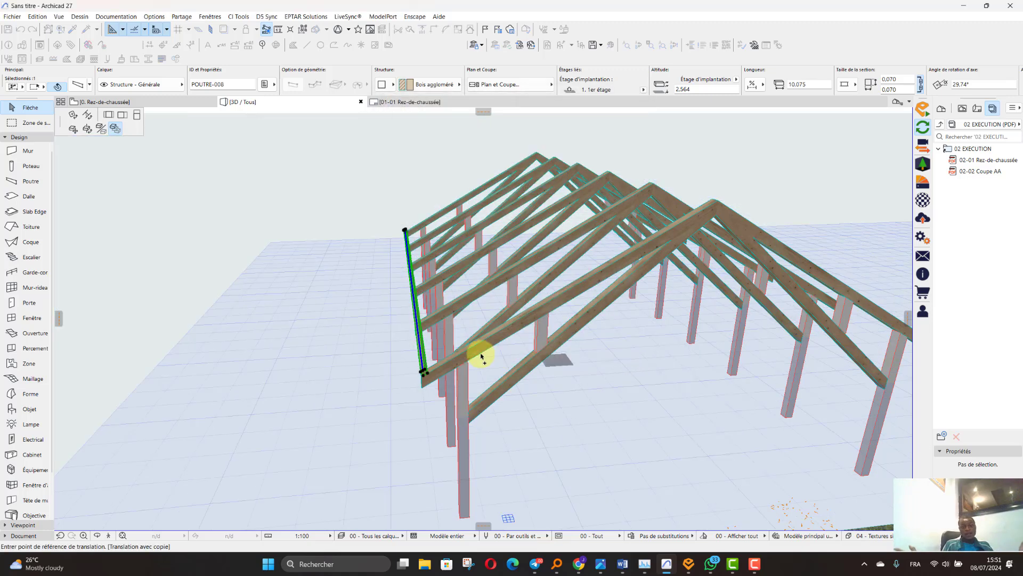
click(426, 374)
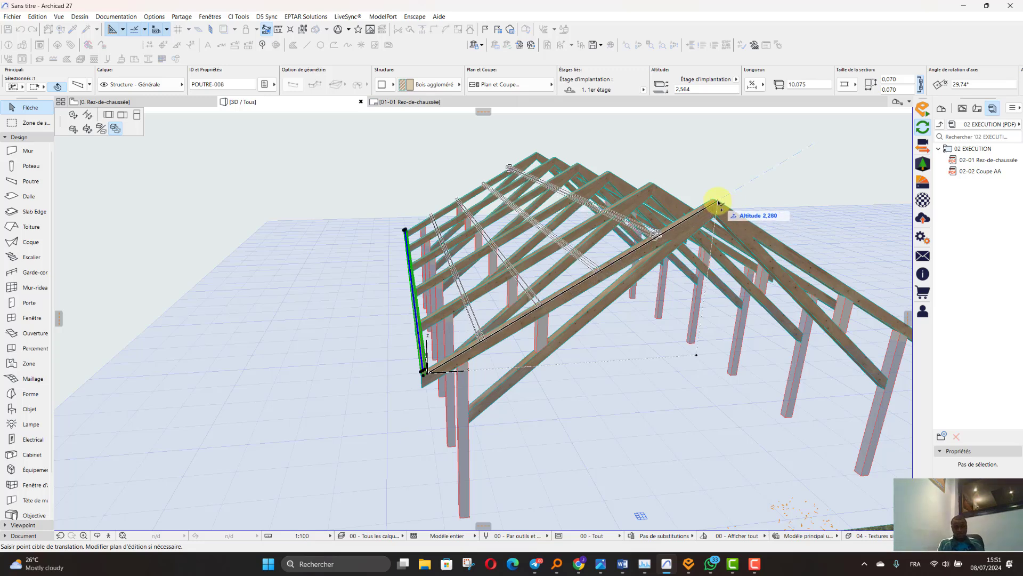
scroll(719, 201, up, 4)
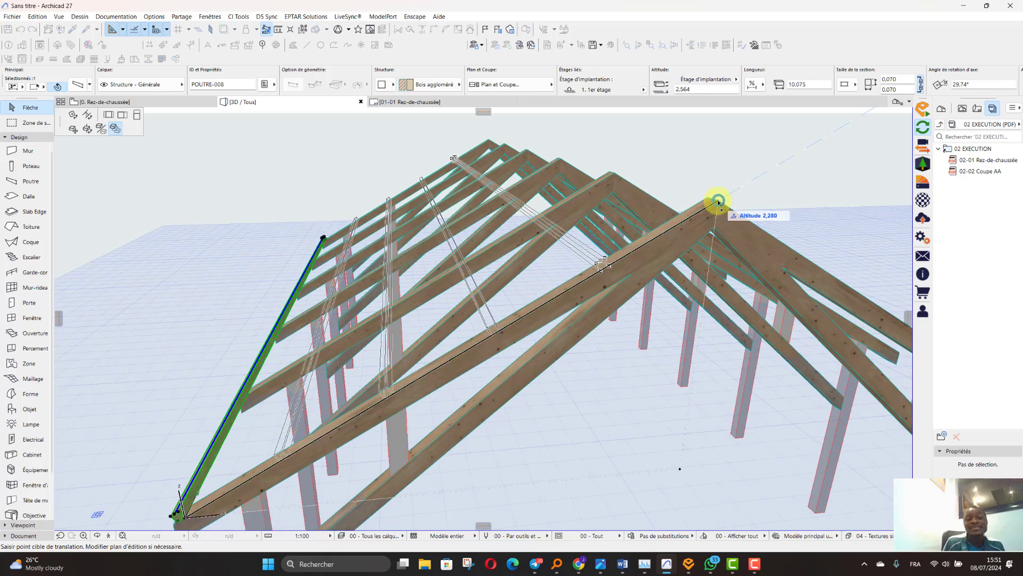
scroll(719, 202, up, 2)
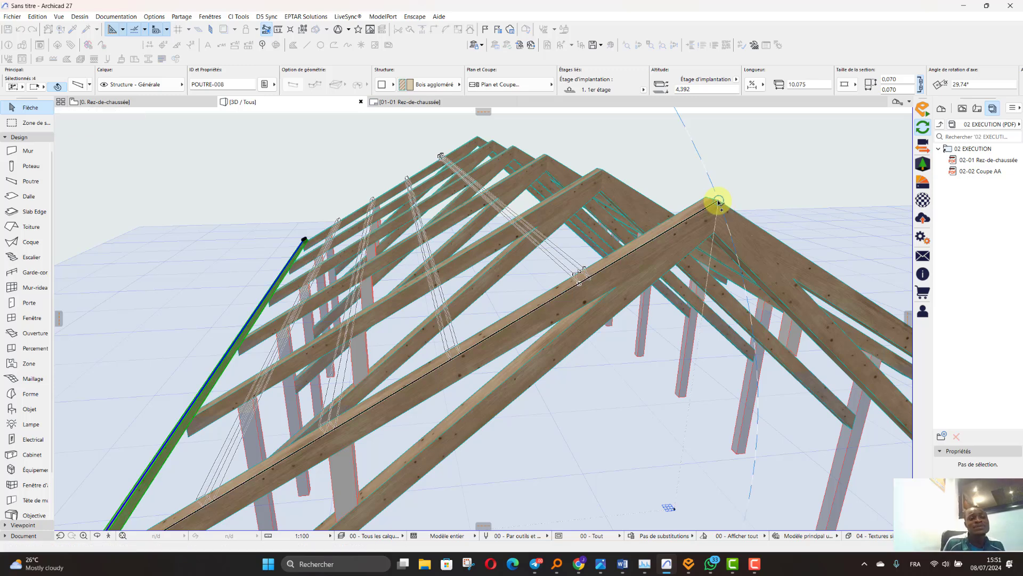
click(719, 201)
key(Escape)
- Copy the uppermost longitudinal beam by its lower corner to the ridge apex of the near frame, at elevation 4.843
scroll(583, 179, up, 2)
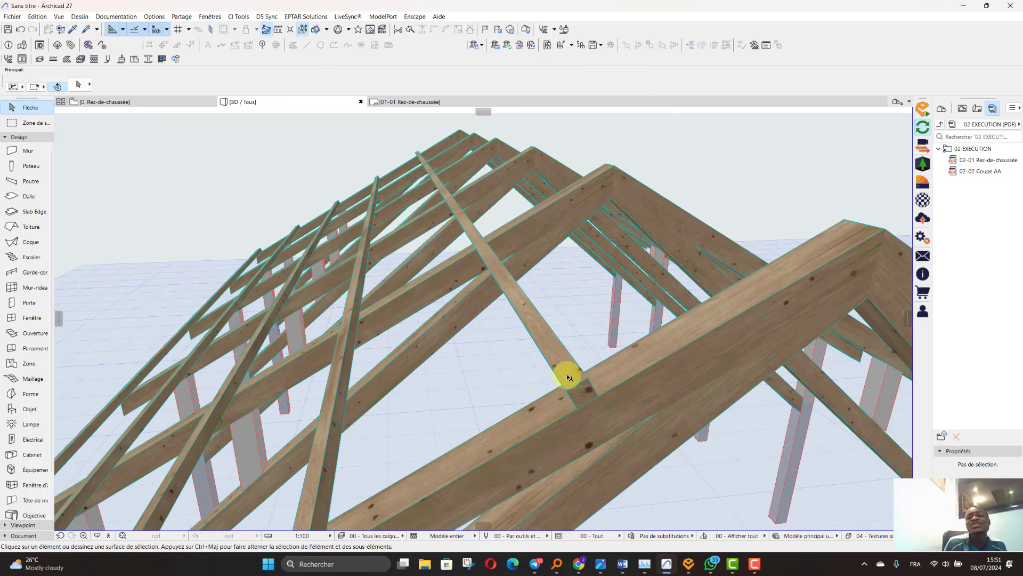
click(566, 374)
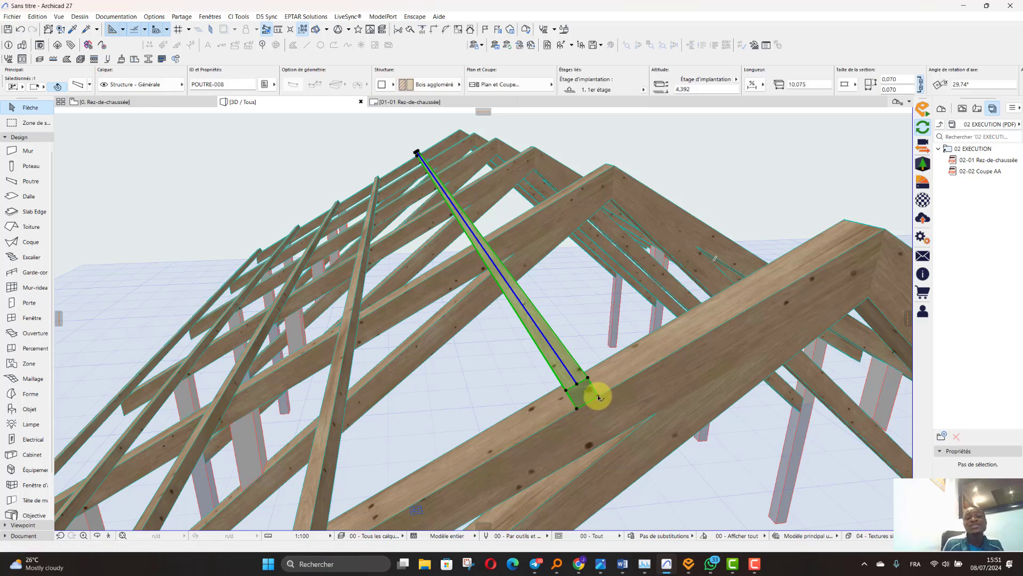
click(588, 396)
scroll(411, 327, down, 5)
scroll(578, 286, up, 3)
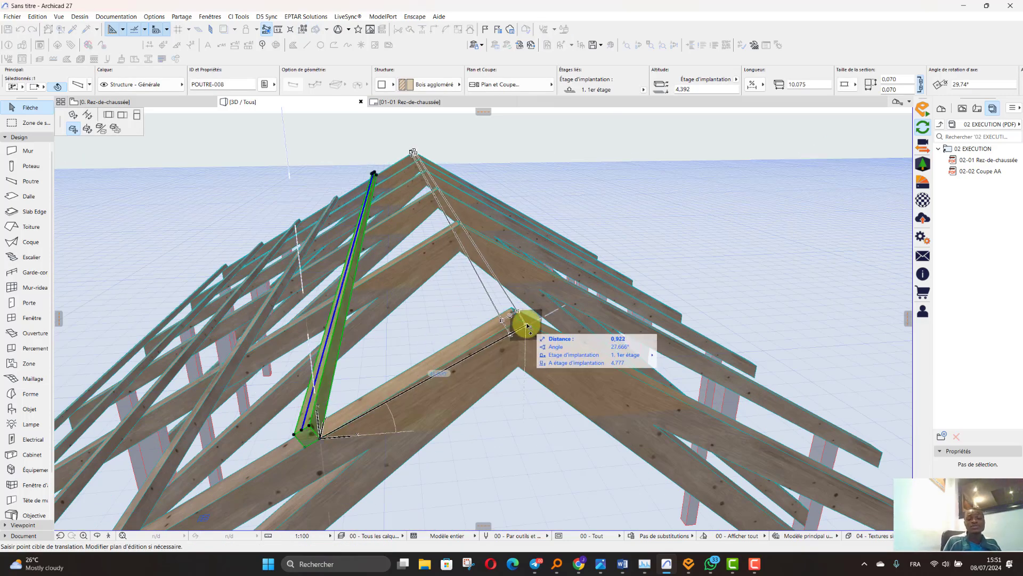
click(526, 325)
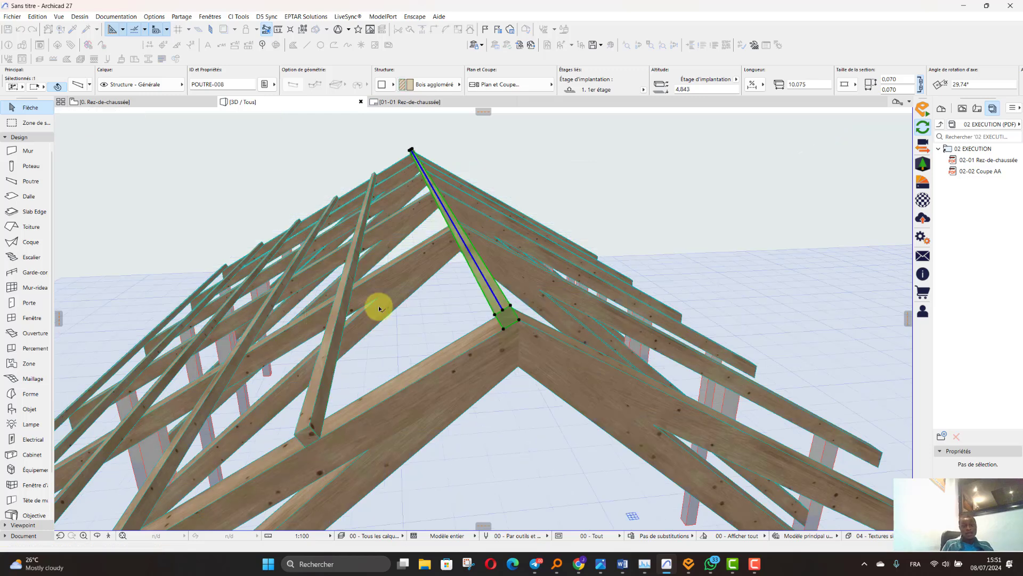
scroll(505, 288, down, 3)
scroll(504, 290, up, 2)
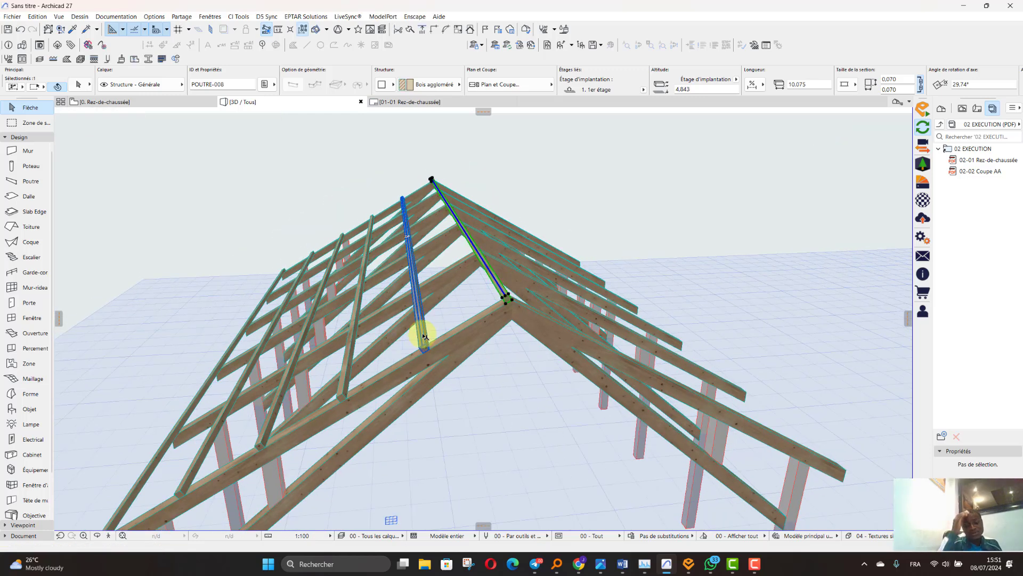
shift+click(424, 337)
shift+click(344, 386)
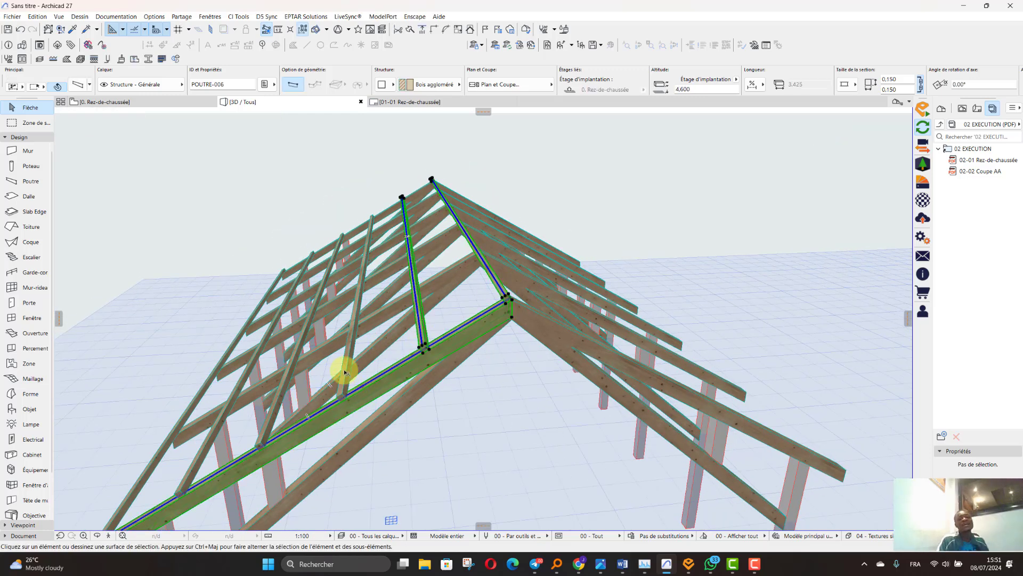
- Mirror a copy of the six left-slope longitudinal beams about the ridge line through the apex onto the right slope
click(344, 372)
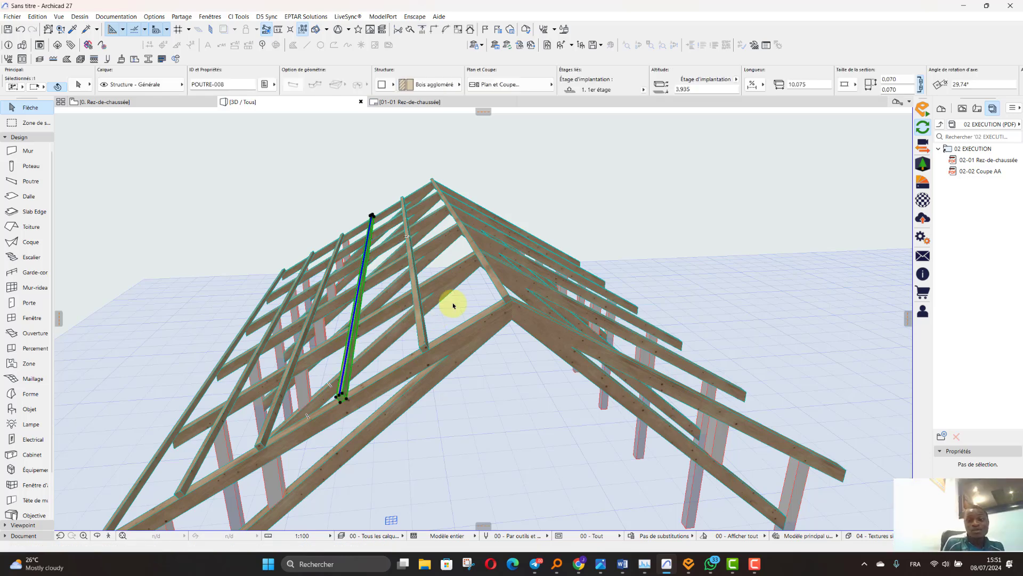
shift+click(418, 332)
shift+click(506, 295)
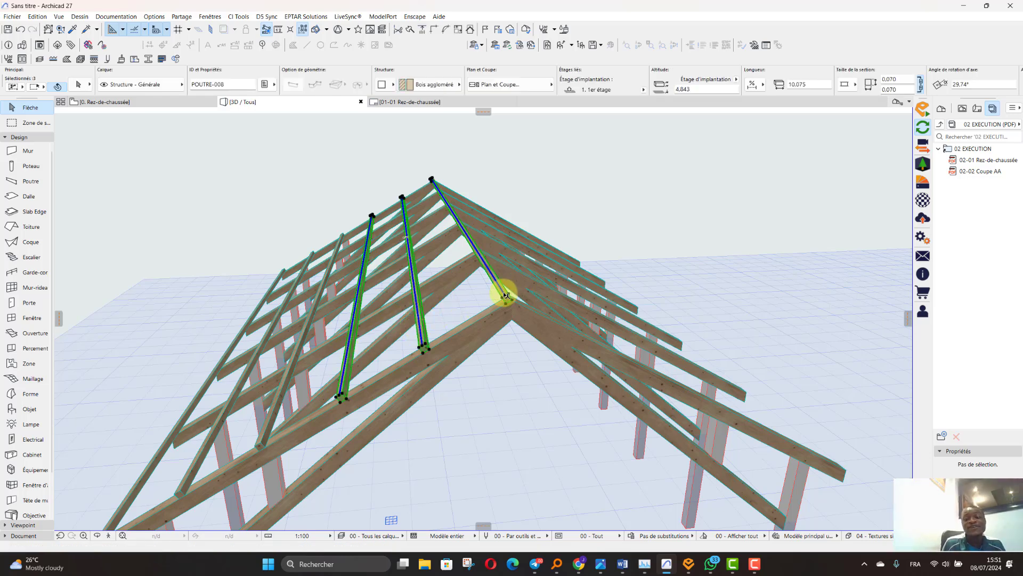
shift+click(278, 391)
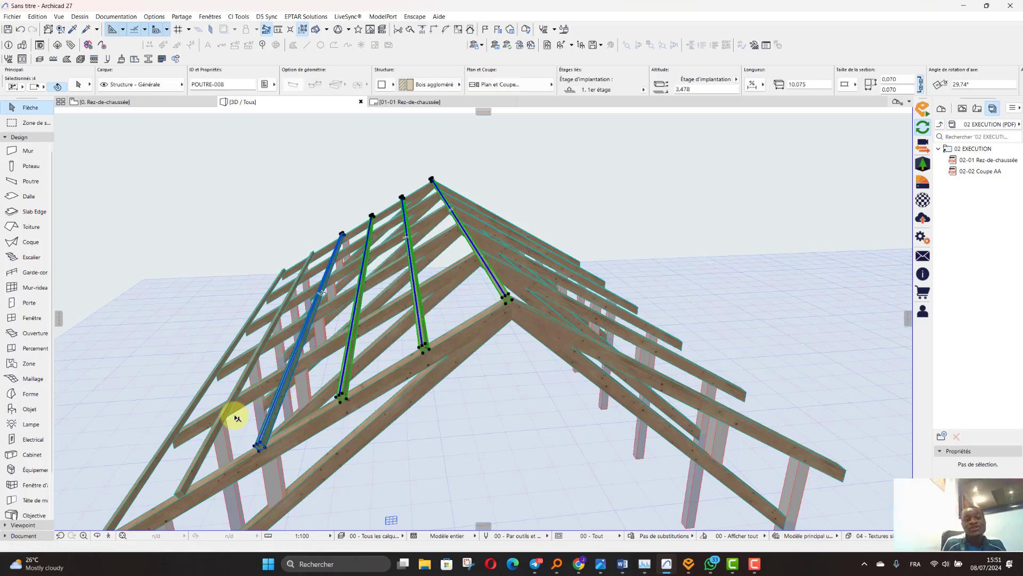
shift+click(213, 440)
shift+click(166, 446)
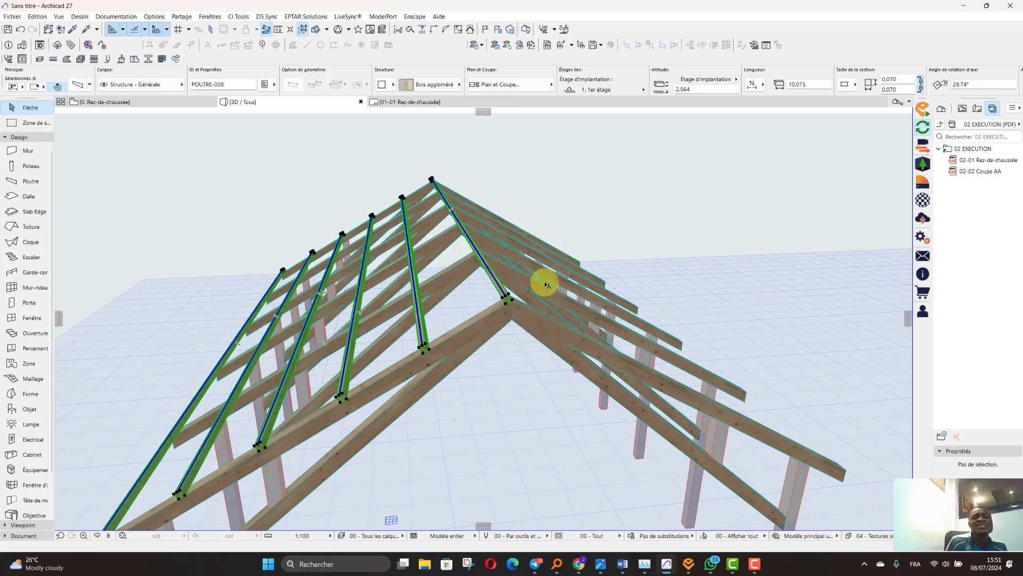
scroll(533, 283, up, 2)
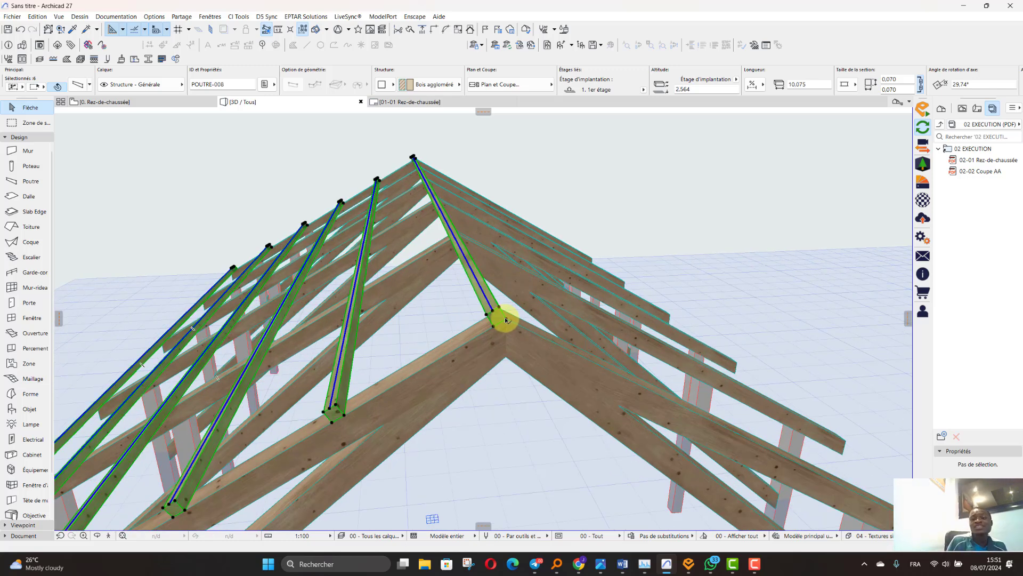
click(505, 320)
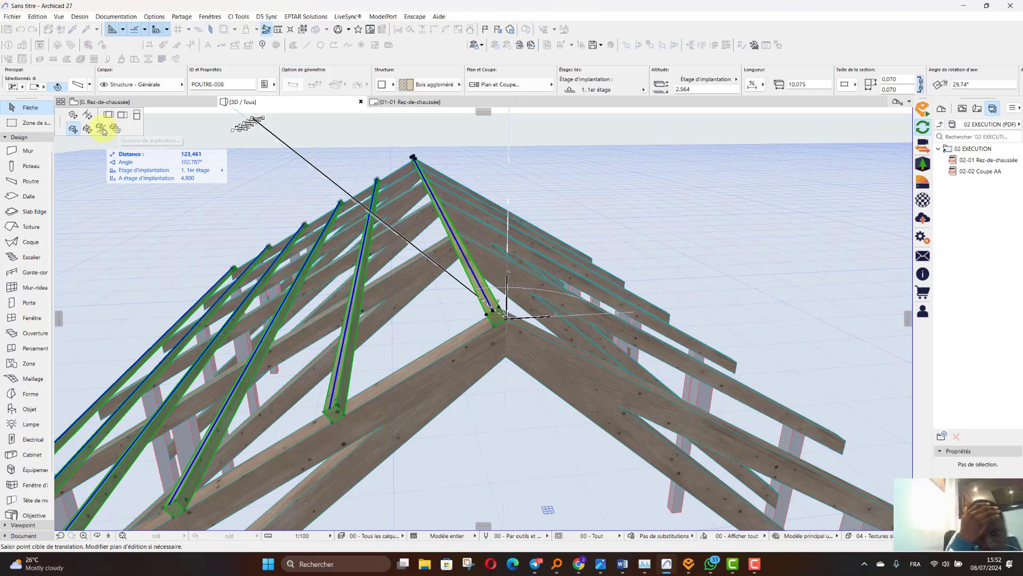
click(101, 128)
scroll(505, 313, up, 5)
scroll(506, 313, down, 2)
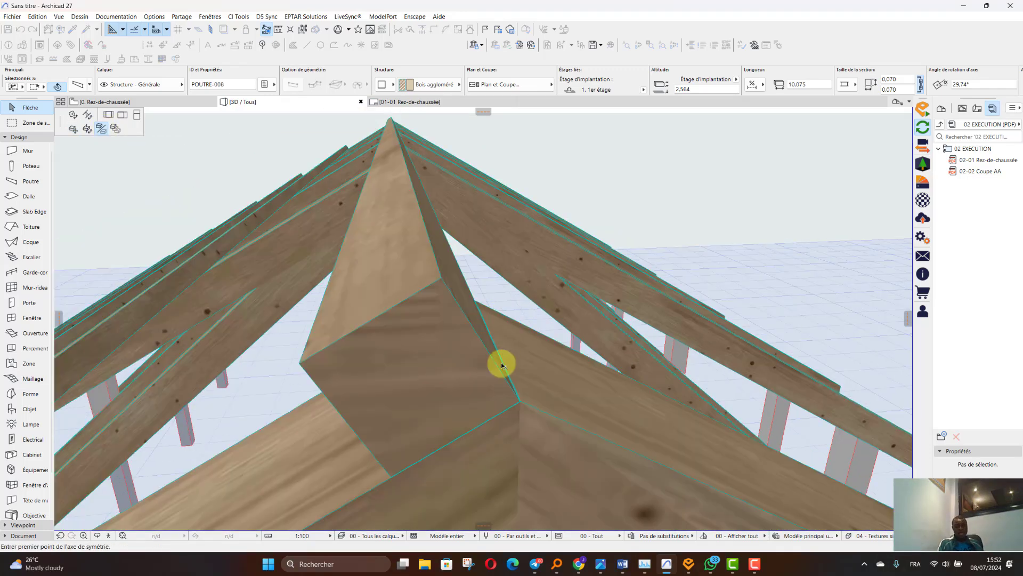
click(520, 400)
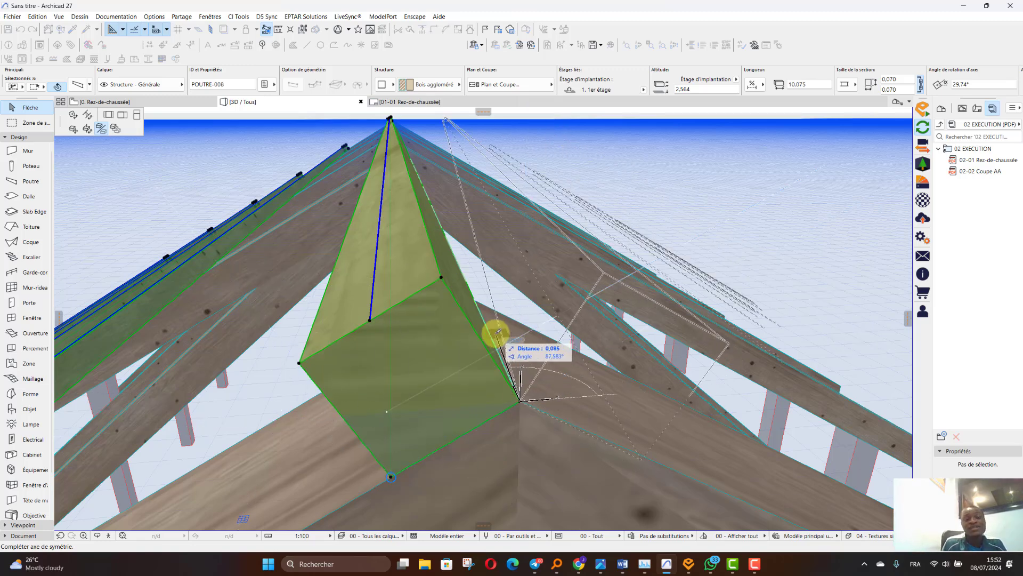
click(493, 331)
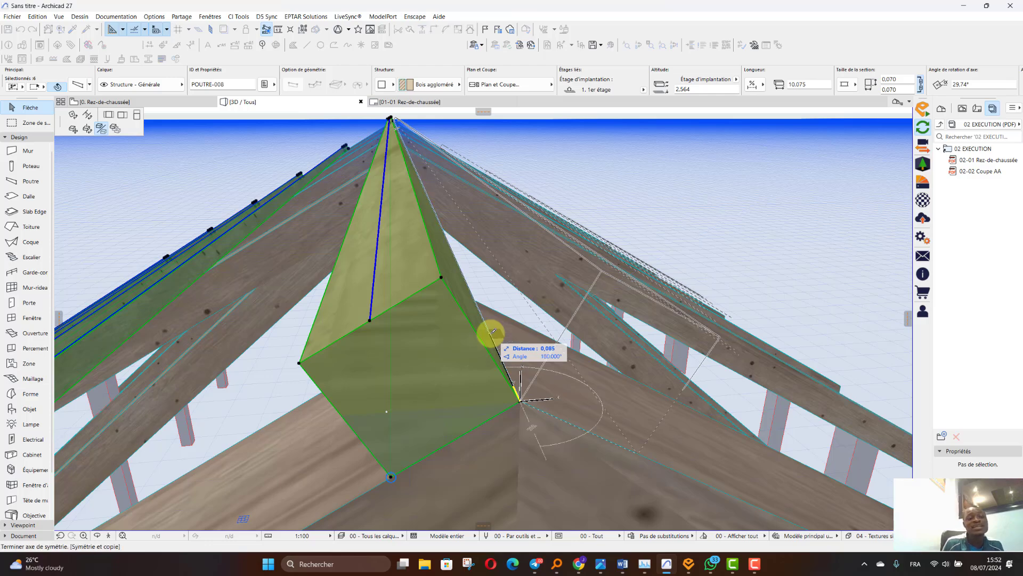
click(493, 331)
- Examine the longitudinal beams on both slopes and the junction of the two ridge beams at the apex
scroll(425, 213, down, 5)
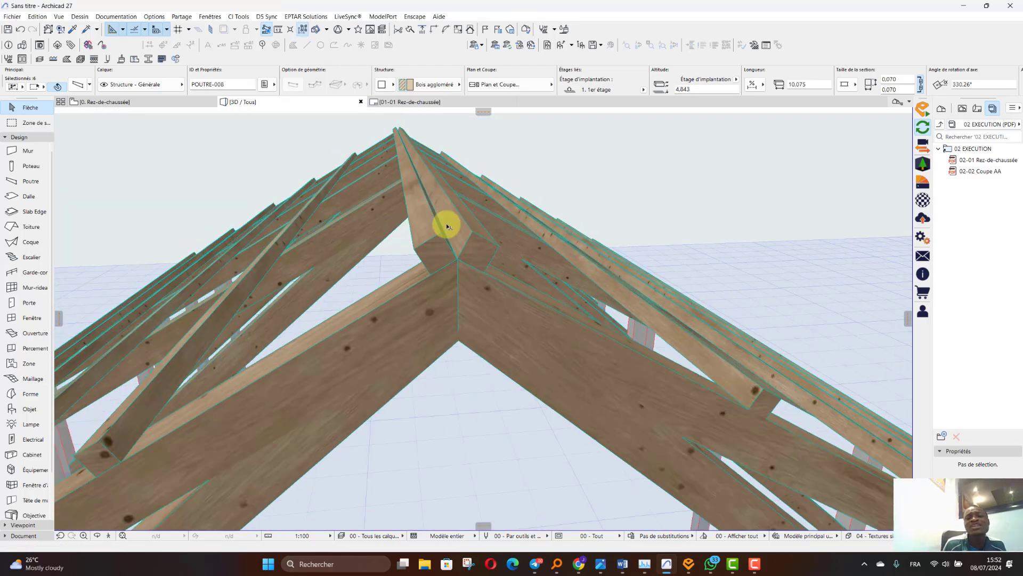
click(97, 536)
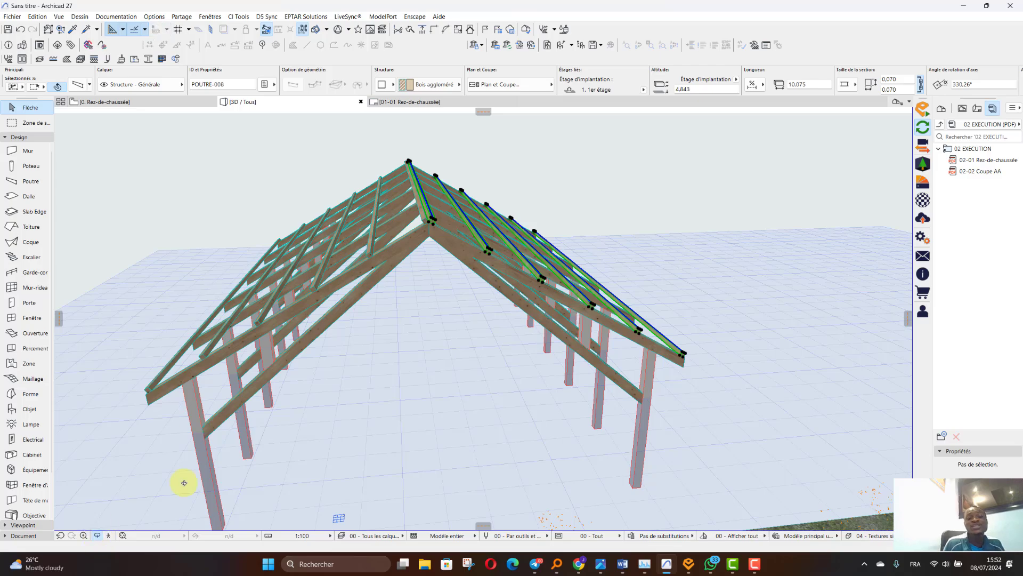
drag(366, 326, 679, 352)
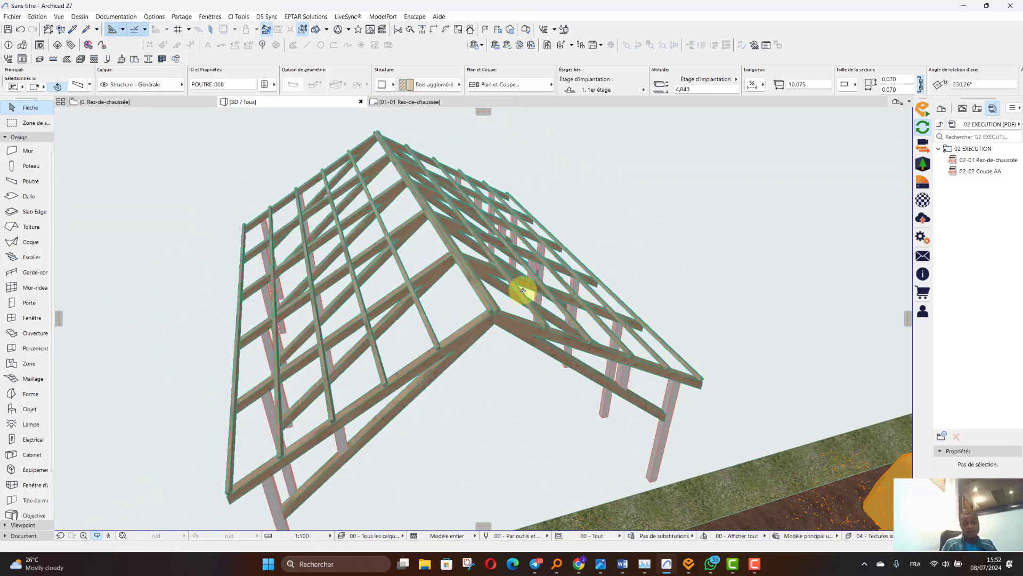
scroll(523, 290, up, 3)
drag(530, 301, 494, 309)
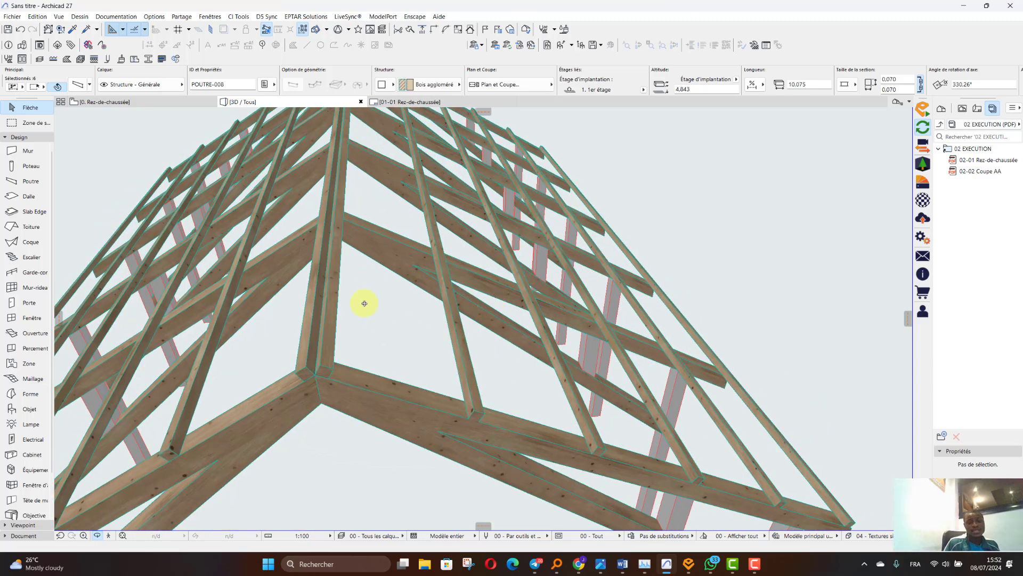
drag(364, 304, 327, 309)
scroll(299, 381, up, 4)
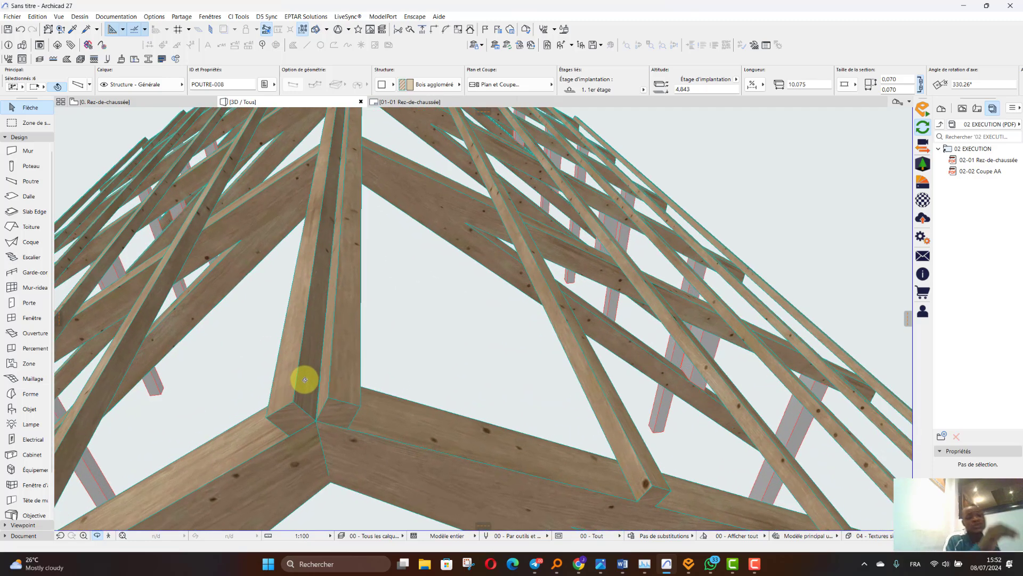
key(Escape)
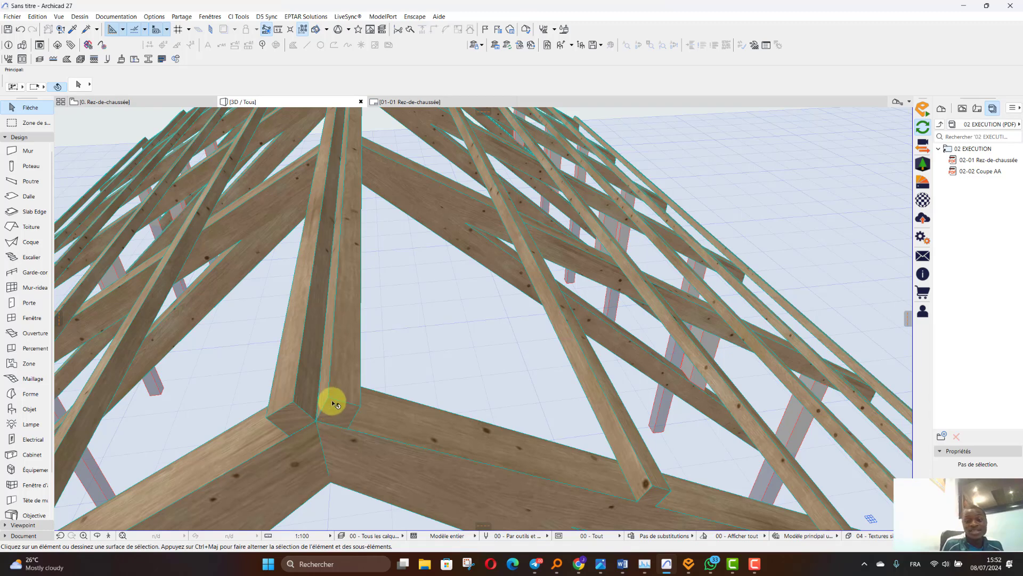
- Try copying the right-hand ridge beam down the right rafter at elevations 4.722 and 4.594, and delete the trial copies
click(332, 404)
scroll(321, 419, up, 2)
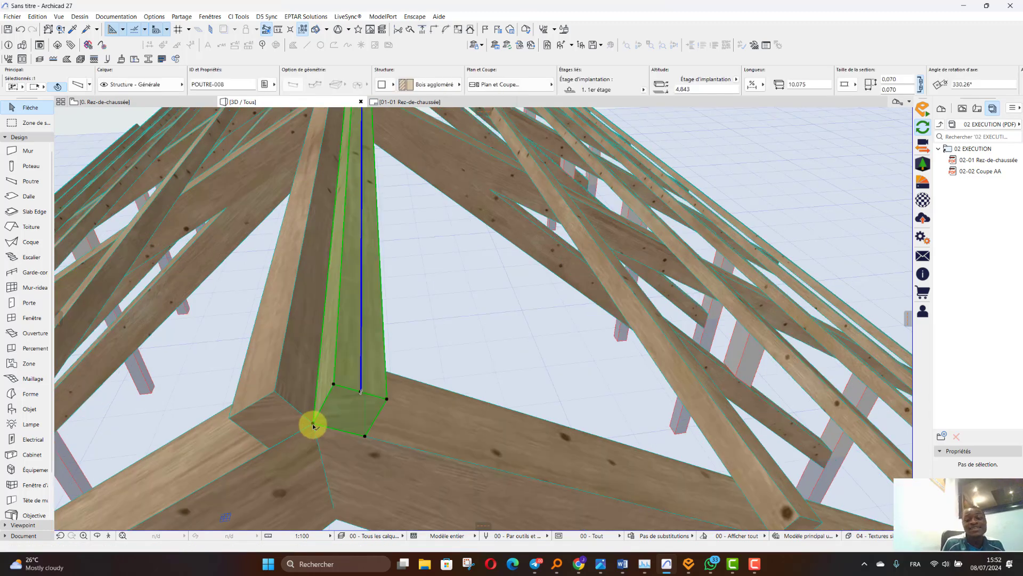
click(313, 423)
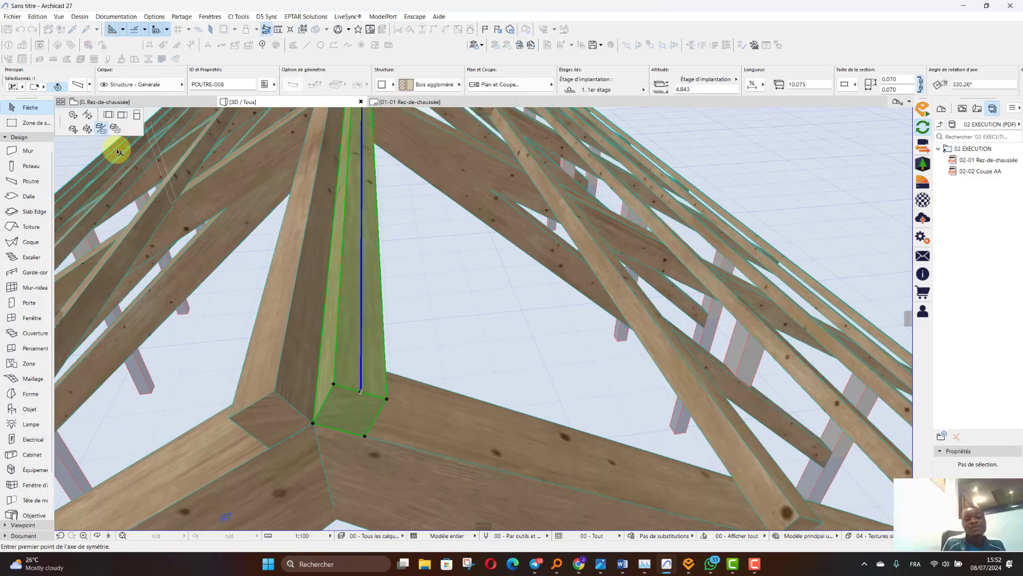
click(73, 129)
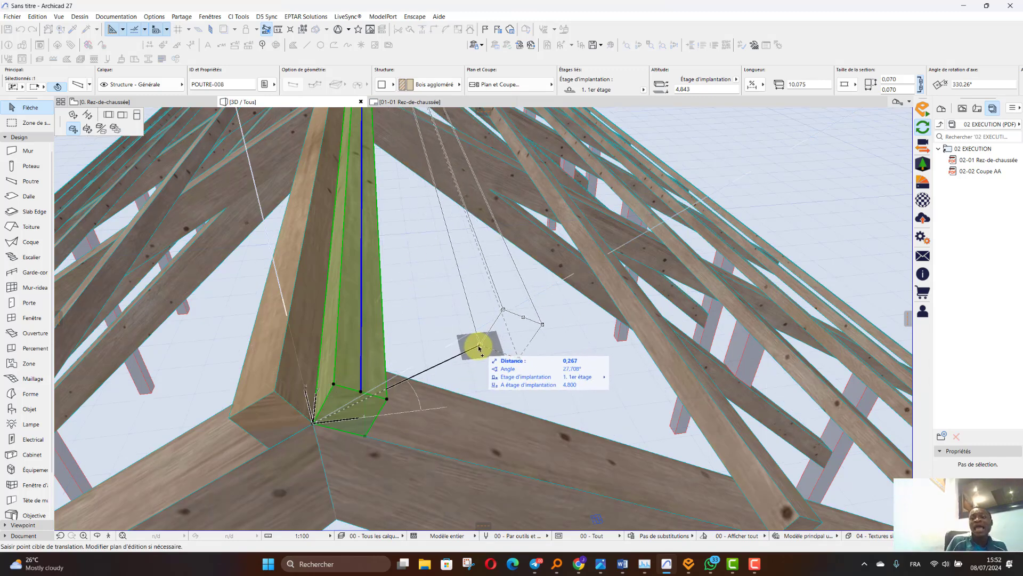
click(479, 468)
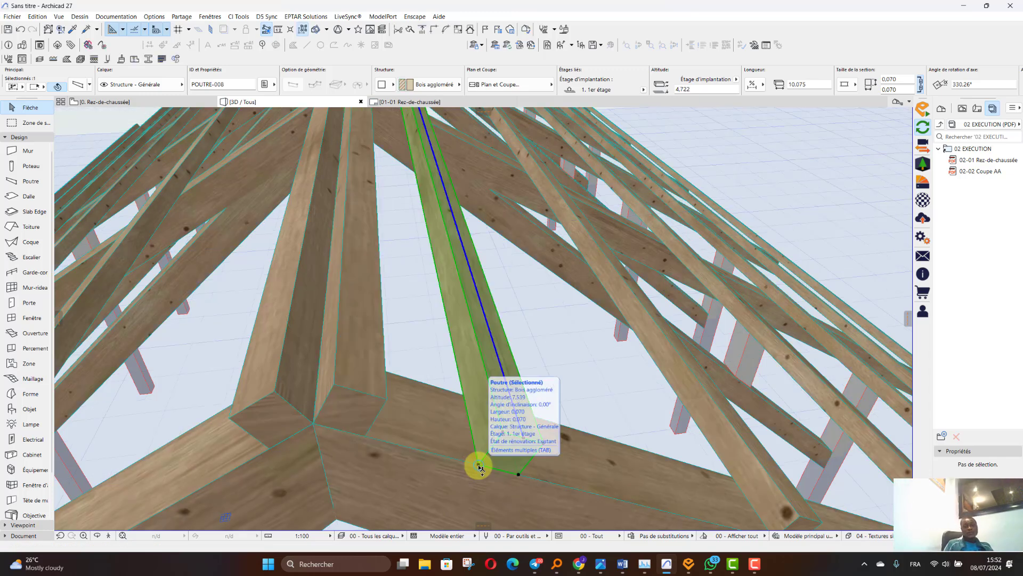
click(478, 467)
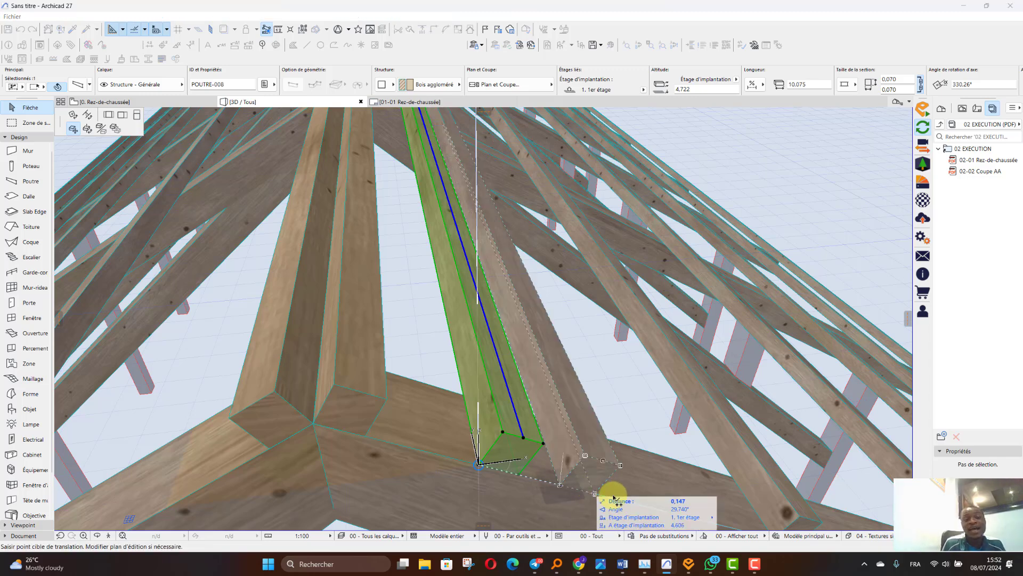
click(645, 486)
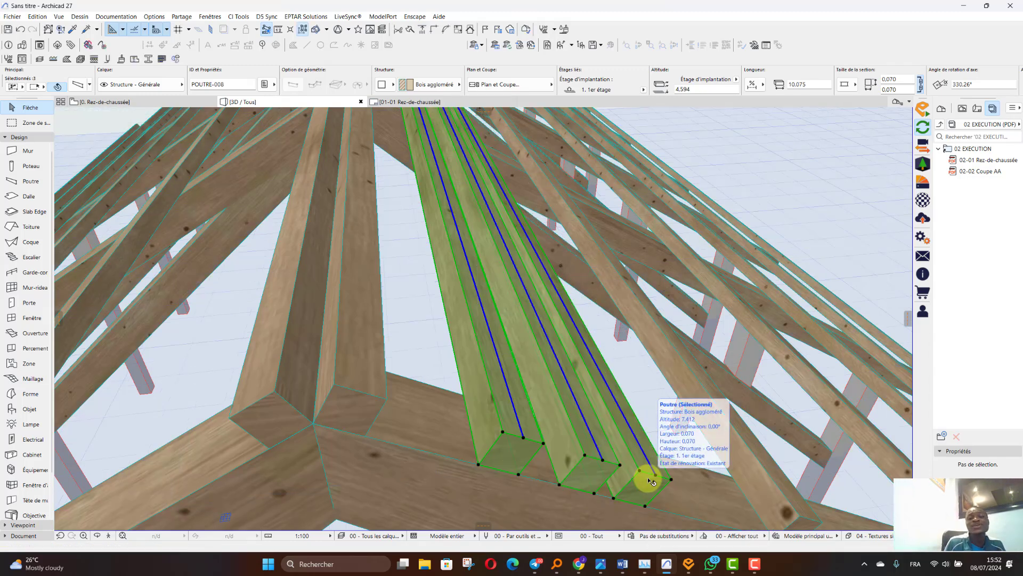
key(Delete)
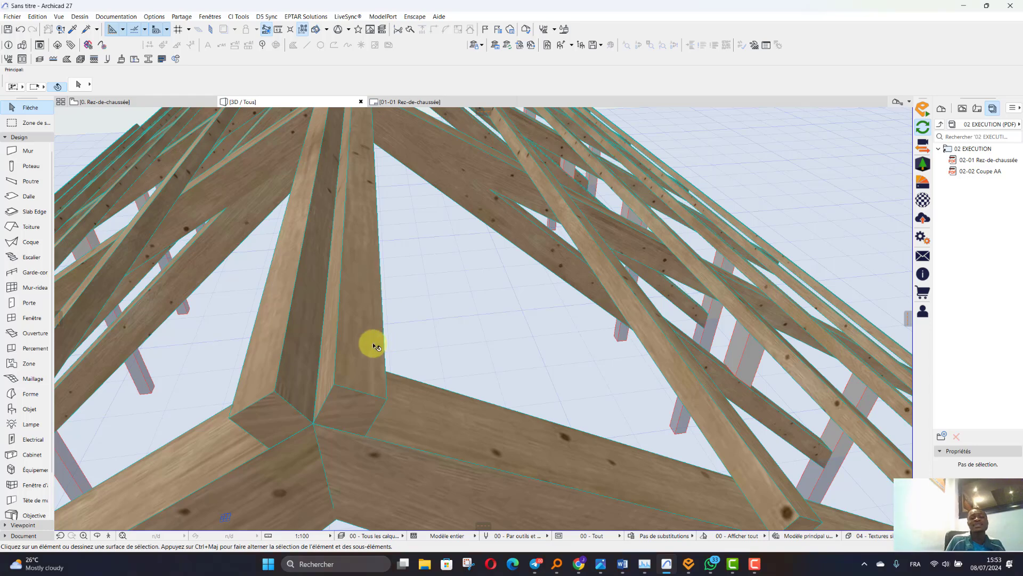
- Try a mirrored copy of the right-hand ridge beam across its near end face
click(375, 347)
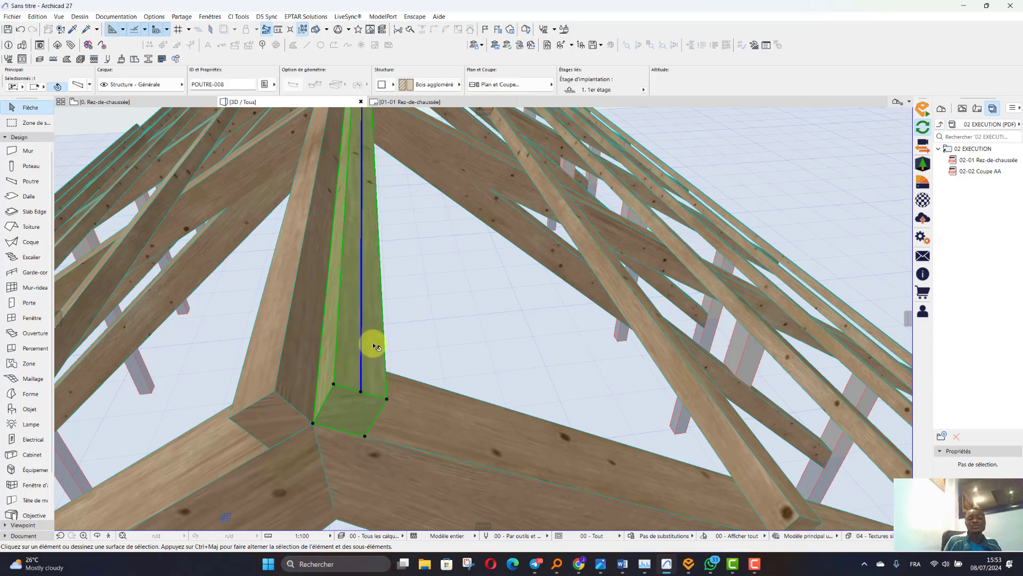
click(313, 424)
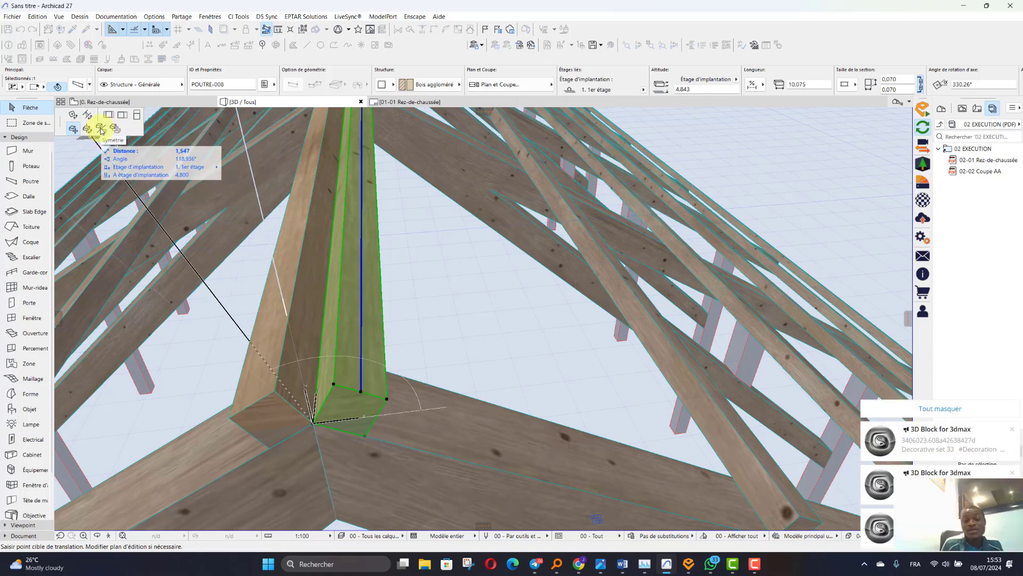
click(101, 130)
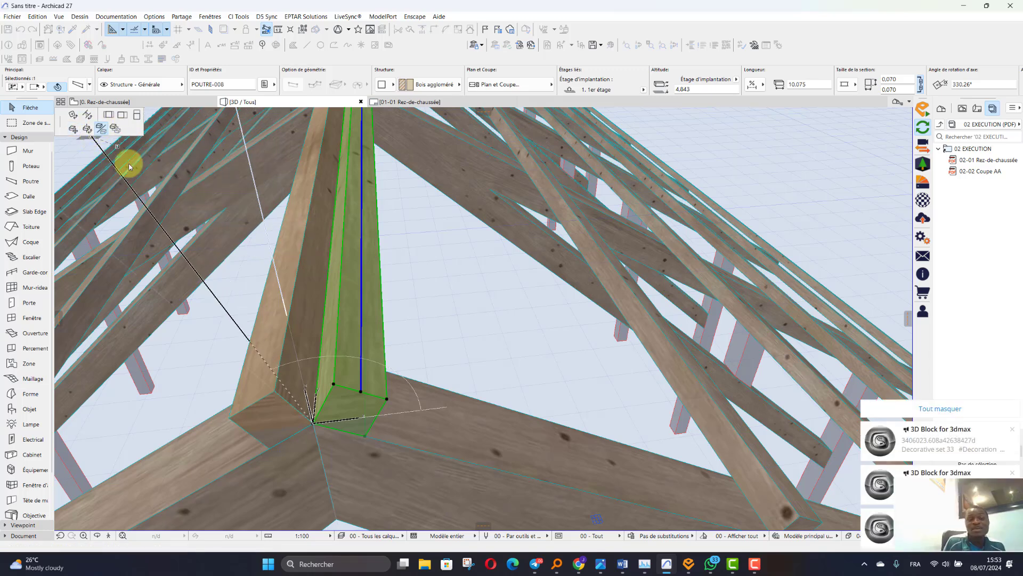
click(365, 437)
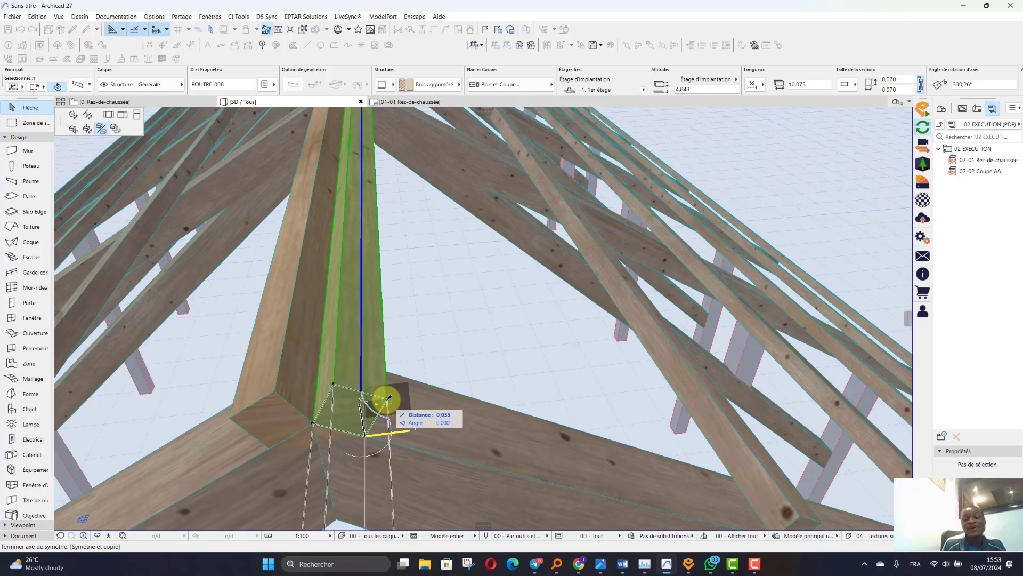
click(388, 397)
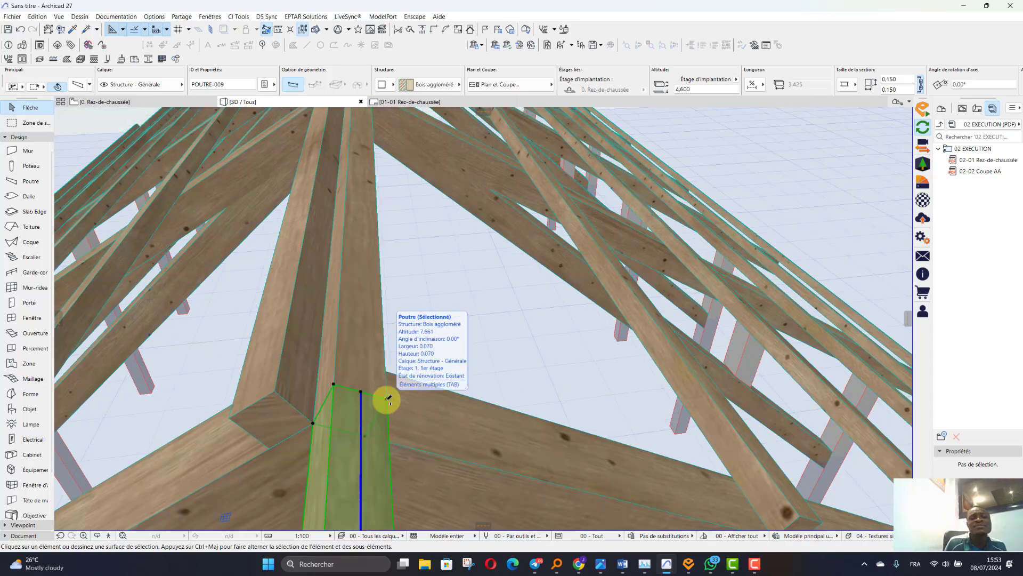
key(Escape)
- Draw a horizontal beam about 9.925 long between the end columns of one long side, at the feet of the lower rafters
scroll(308, 352, down, 10)
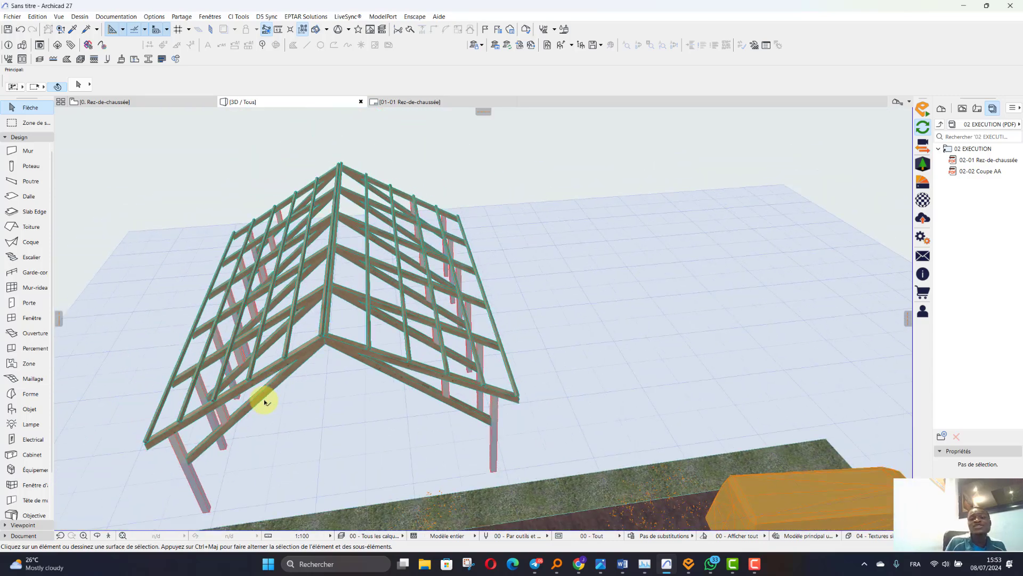
scroll(265, 402, up, 1)
click(97, 535)
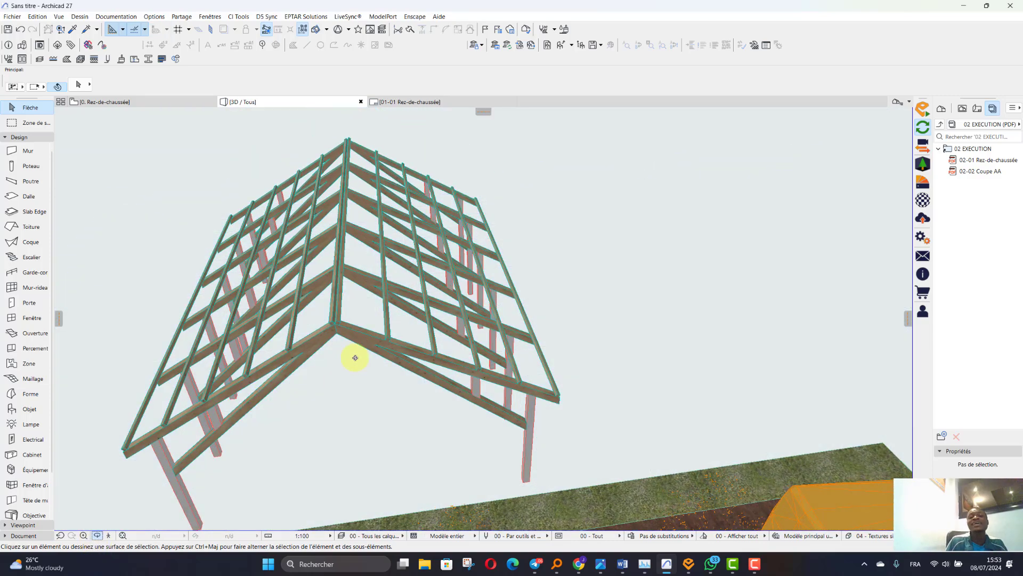
drag(353, 354, 489, 401)
scroll(315, 286, up, 10)
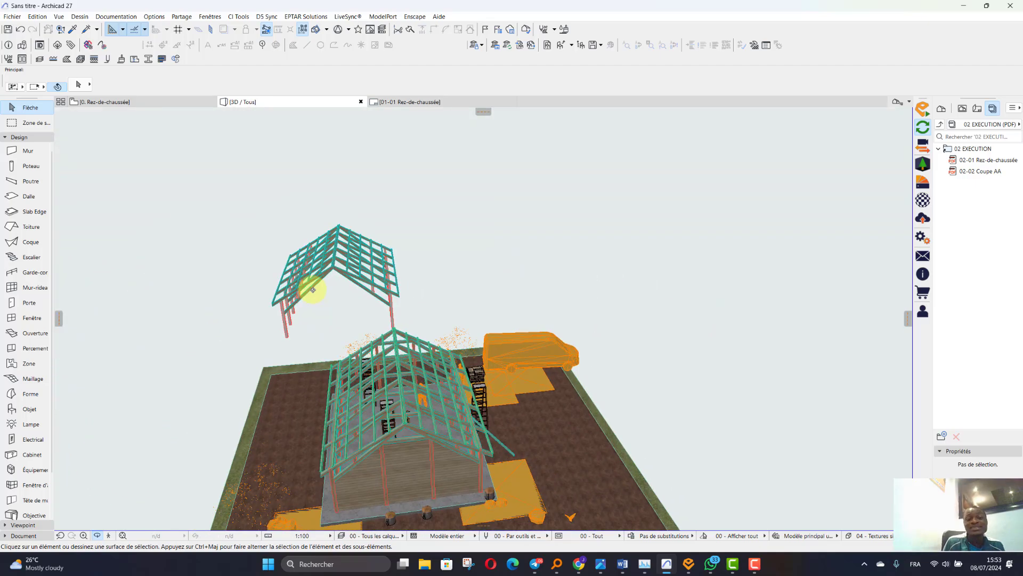
drag(320, 287, 299, 400)
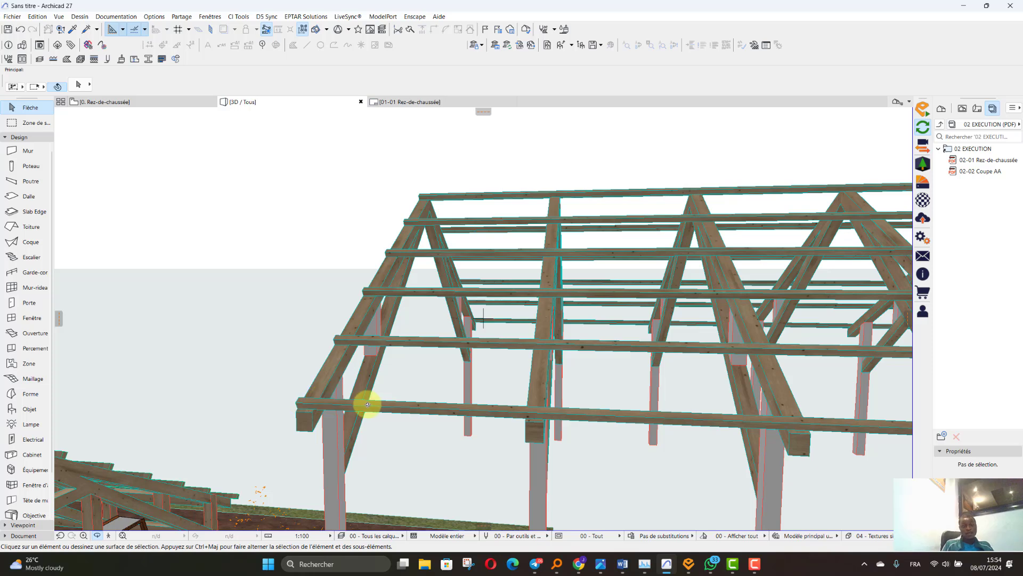
click(348, 445)
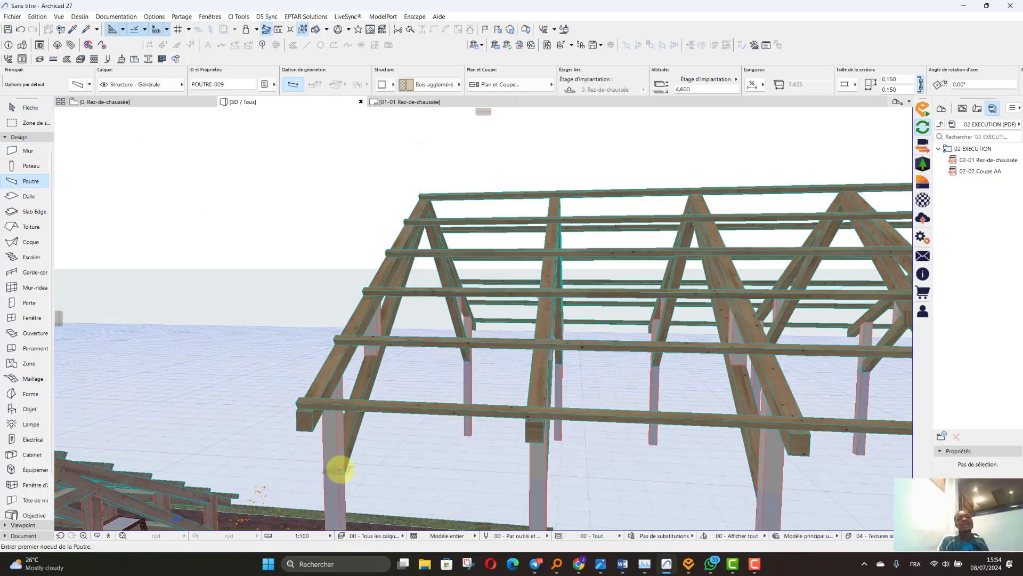
scroll(339, 469, up, 4)
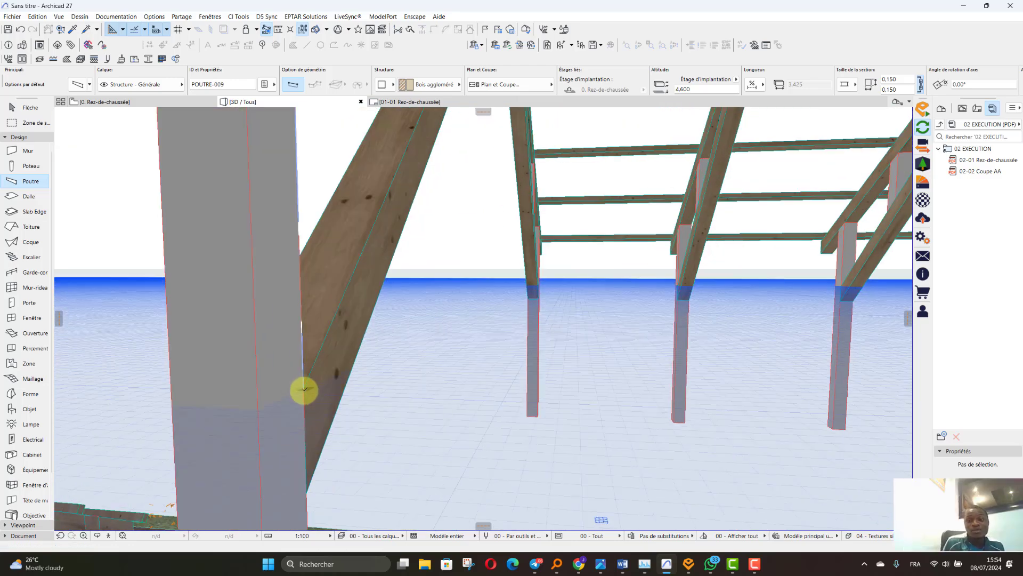
click(304, 411)
scroll(189, 354, down, 5)
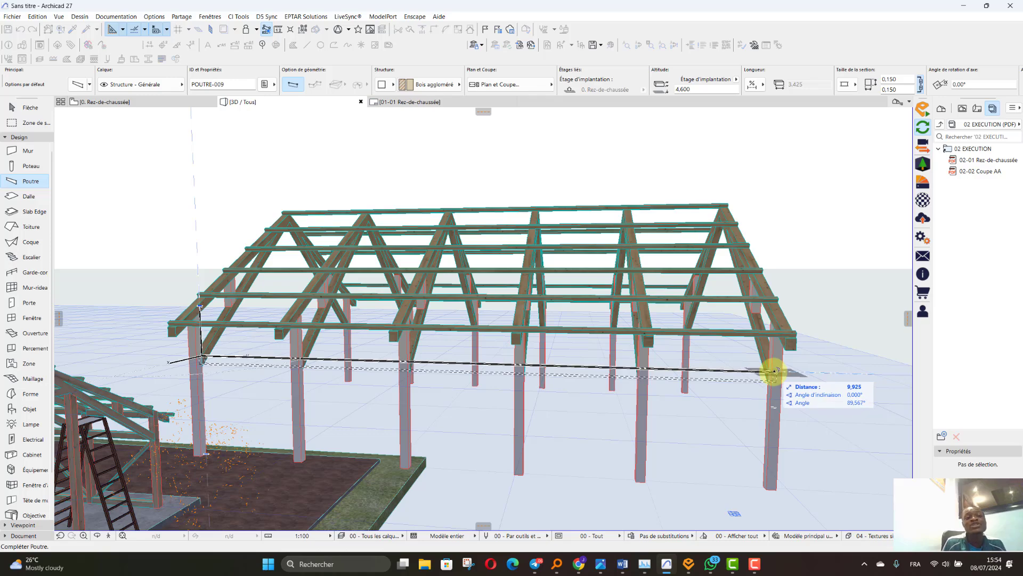
click(775, 372)
key(Escape)
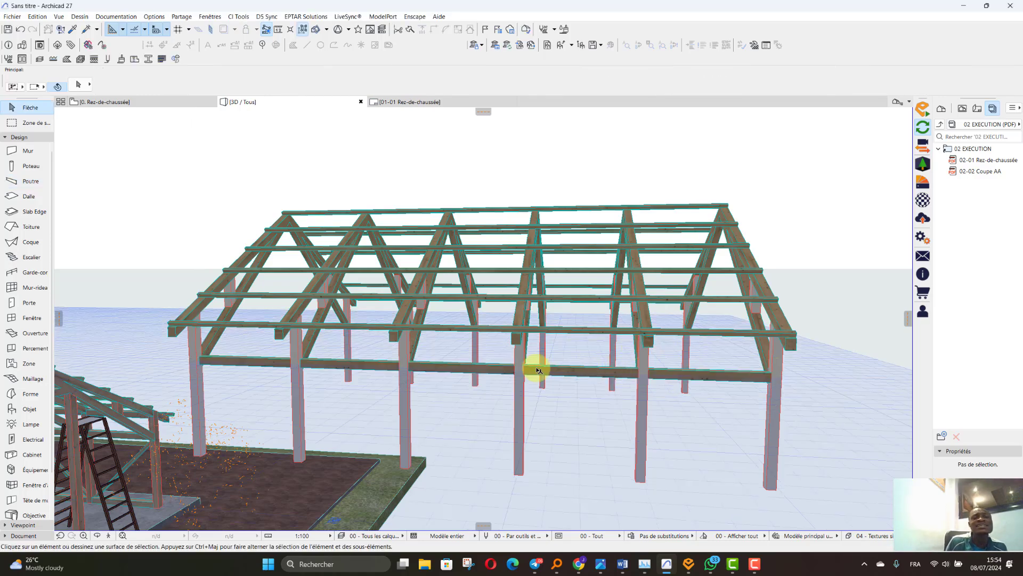
- Move the new long-side horizontal beam outward until the outer top corner of its end meets the end column's outer edge
scroll(168, 343, up, 5)
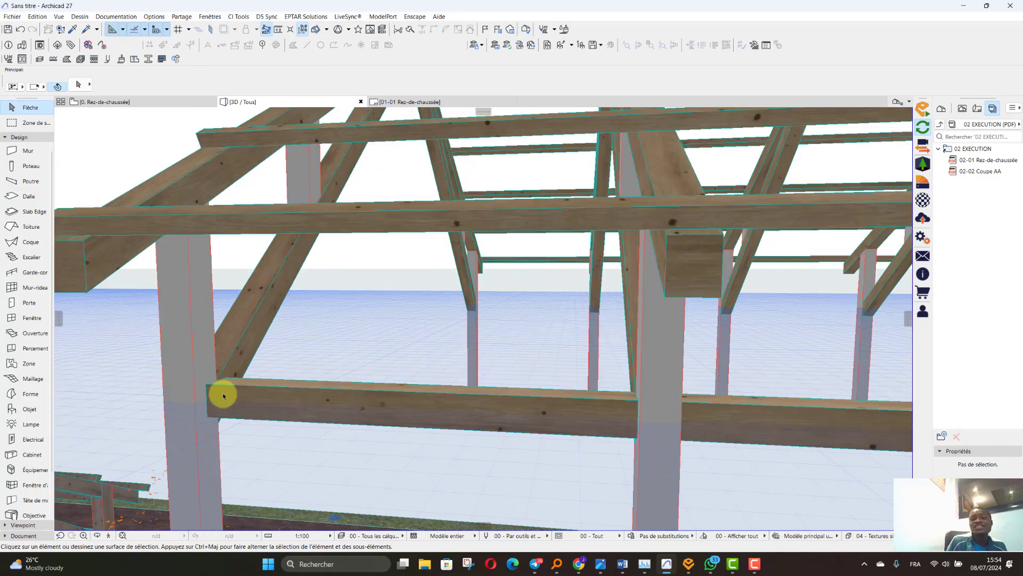
click(204, 380)
scroll(200, 387, up, 3)
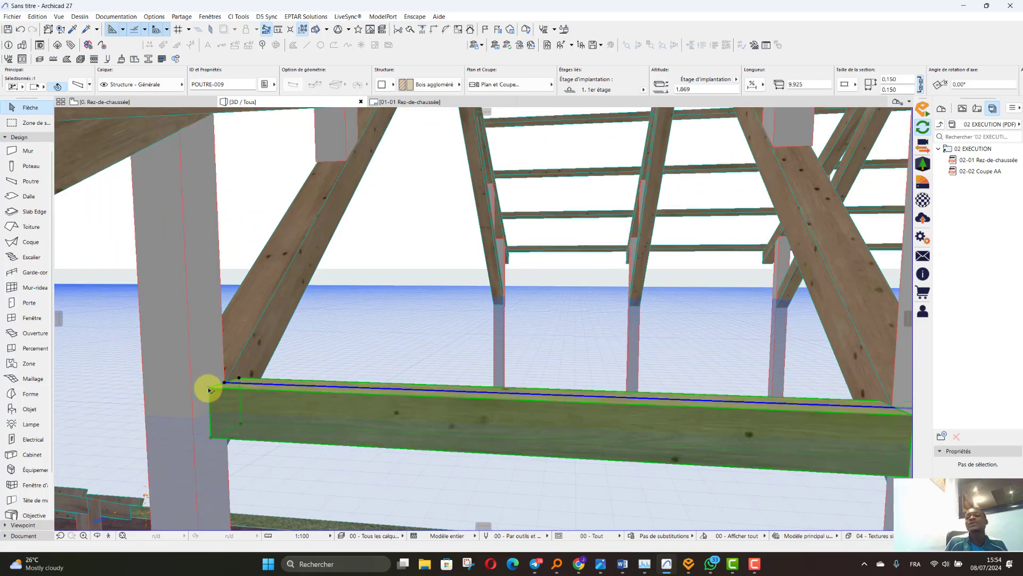
key(ctrl+m)
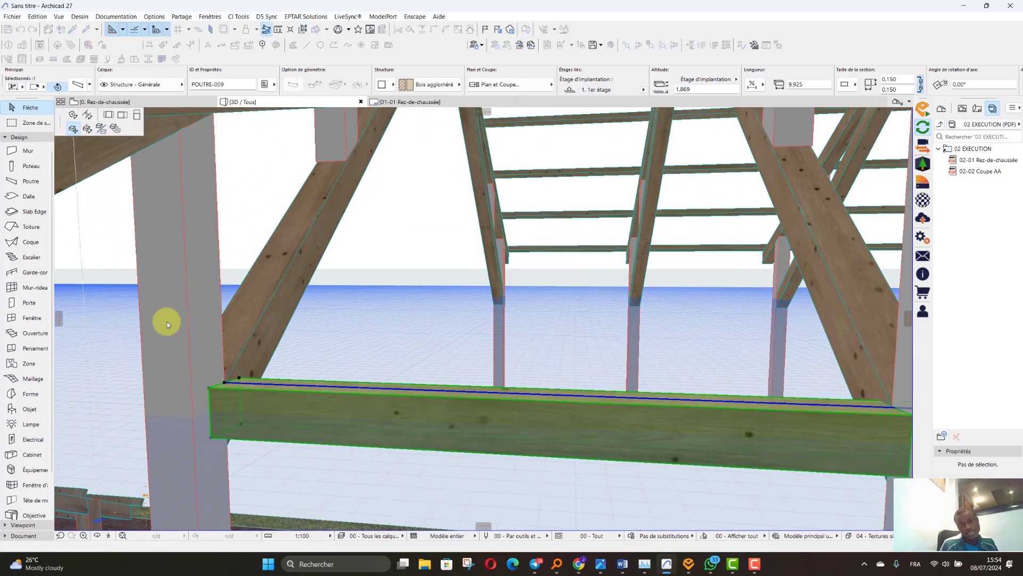
click(209, 387)
click(191, 393)
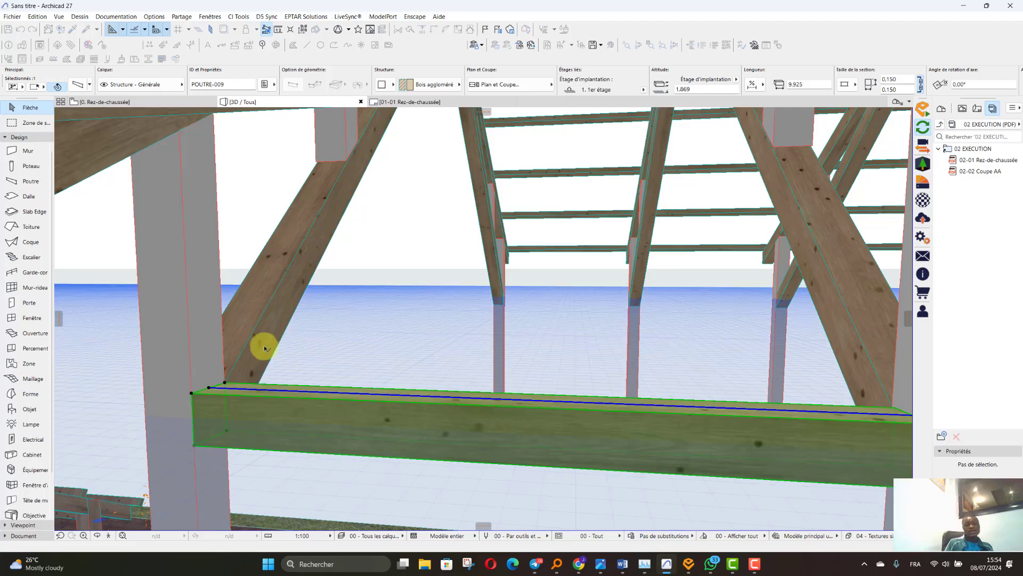
- Fine-adjust the horizontal beam's position so its outer top corner sits exactly on the end column's vertical edge
scroll(265, 348, down, 5)
scroll(313, 366, up, 2)
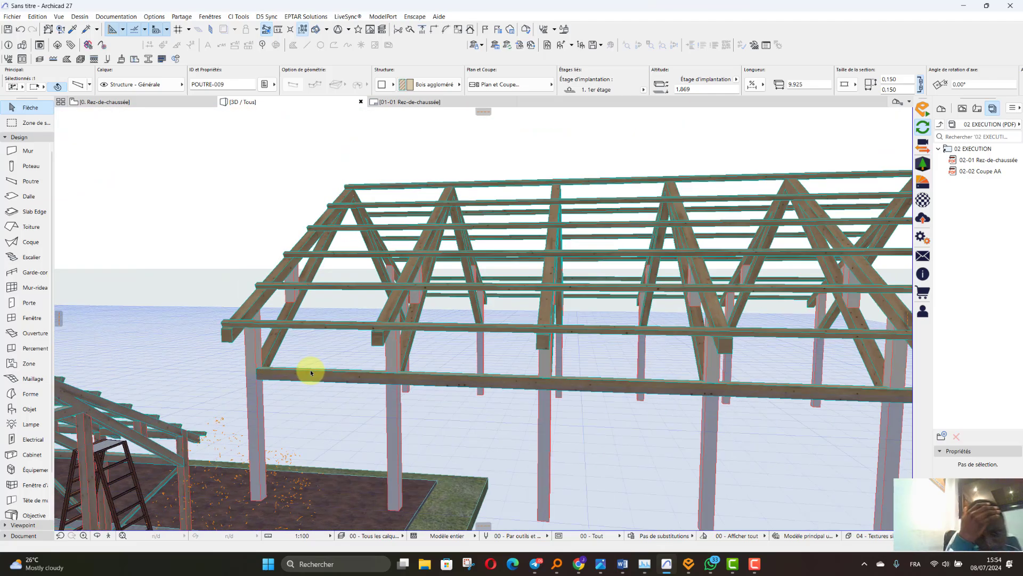
click(310, 370)
scroll(261, 373, up, 6)
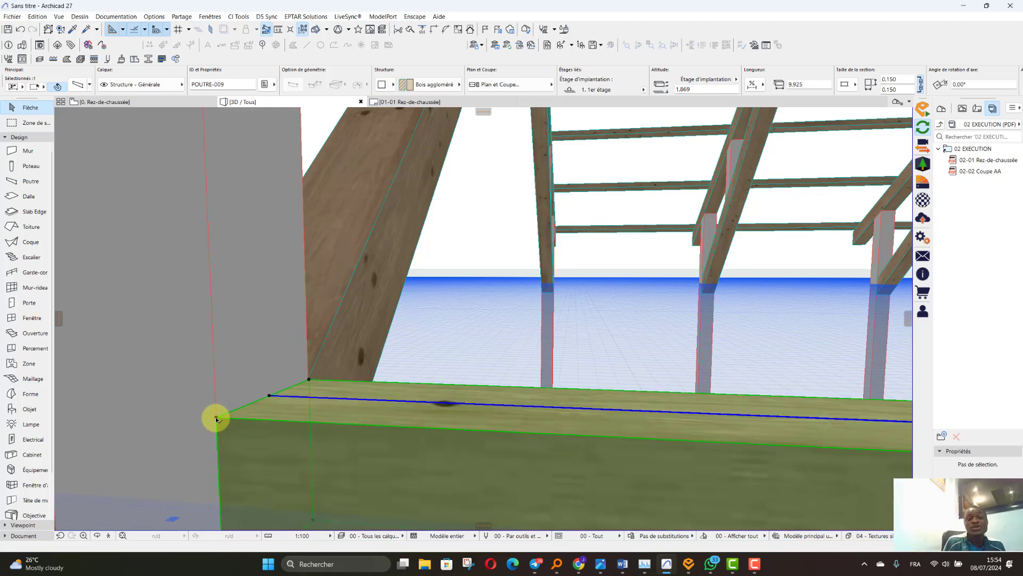
click(216, 418)
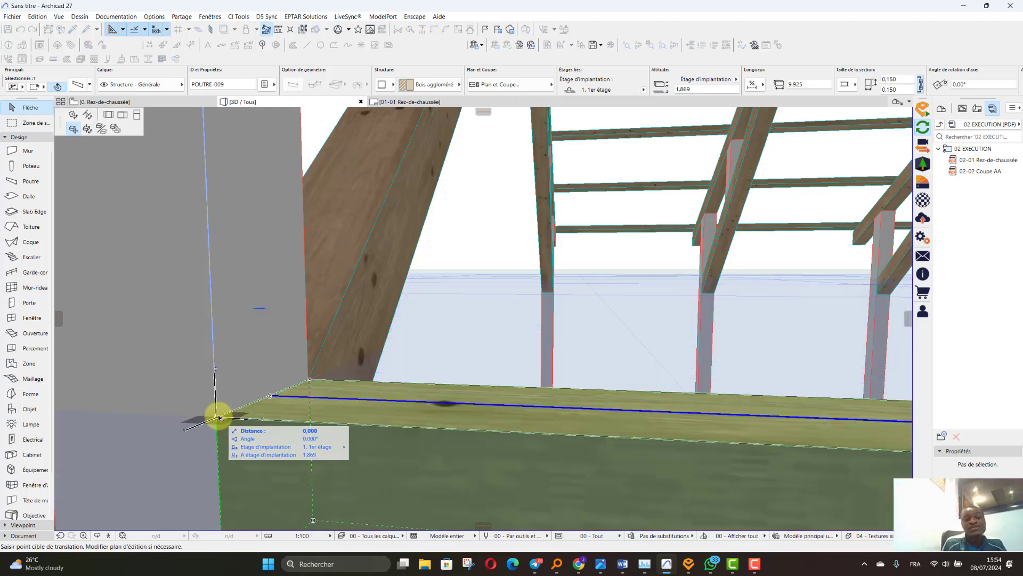
key(Escape)
click(217, 418)
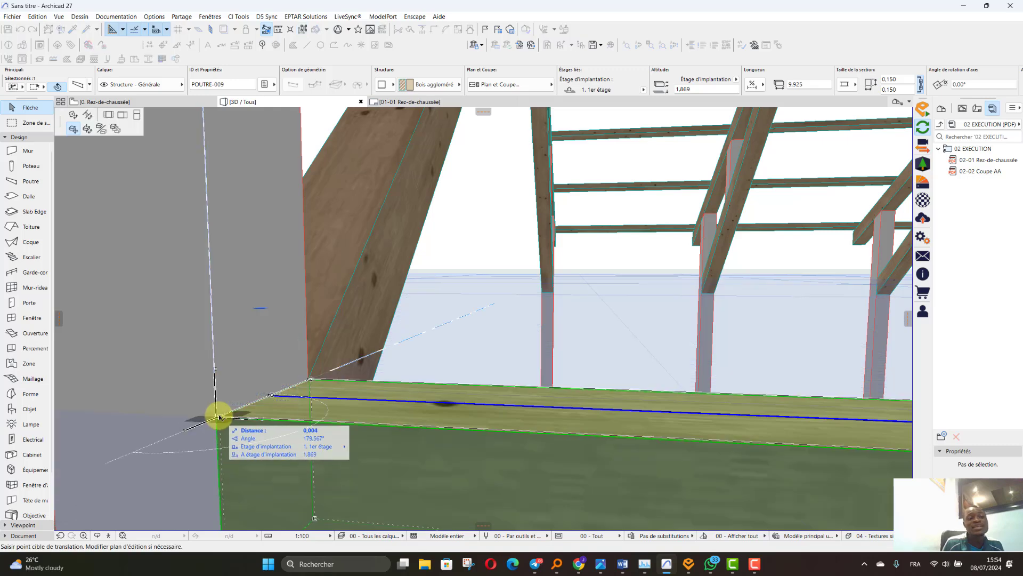
click(219, 416)
scroll(213, 373, down, 8)
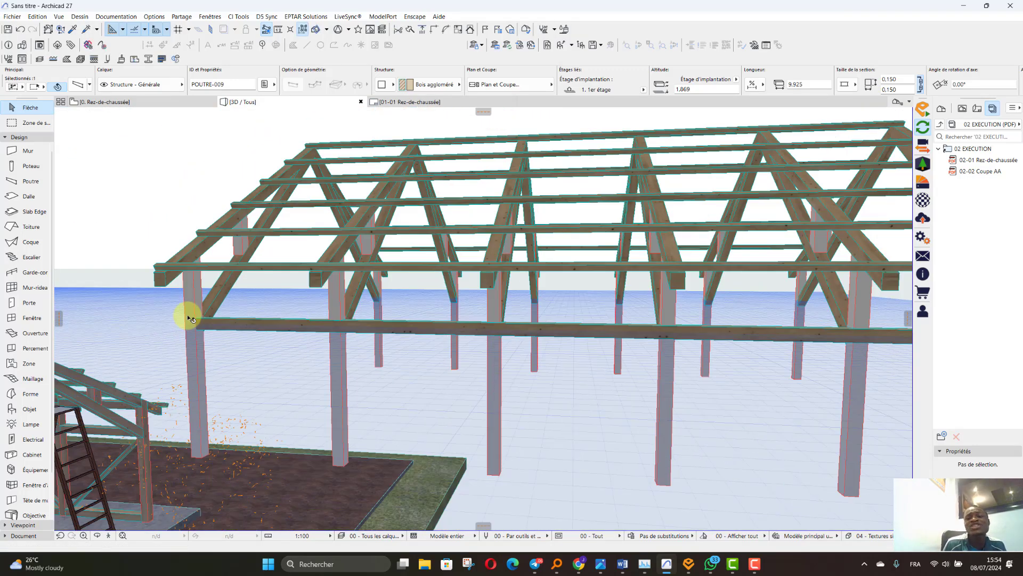
- Stretch the opposite end of the horizontal beam to the corner of the other end column, for a length of 9.926
click(98, 536)
drag(487, 400, 558, 464)
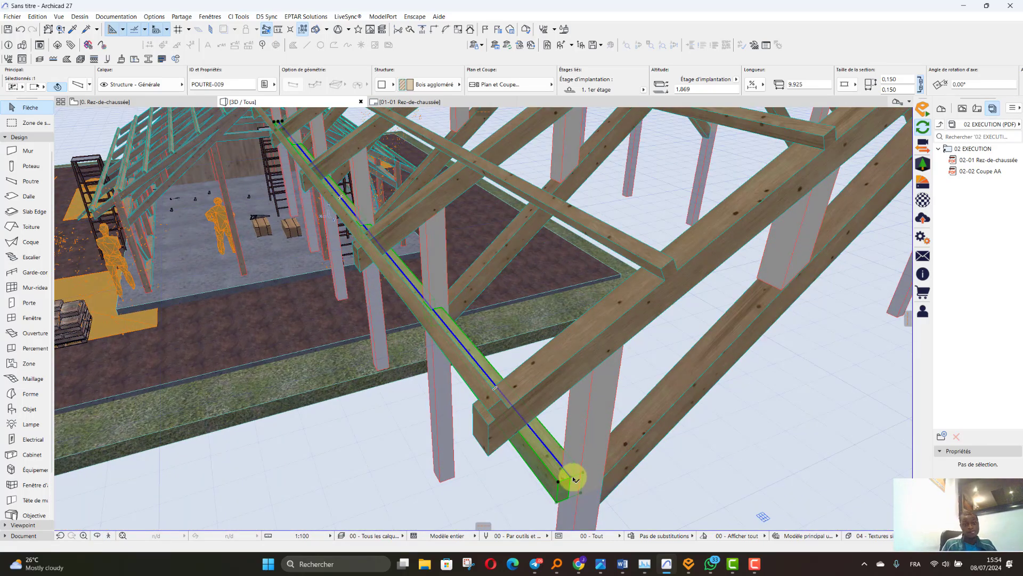
click(574, 478)
scroll(580, 482, up, 2)
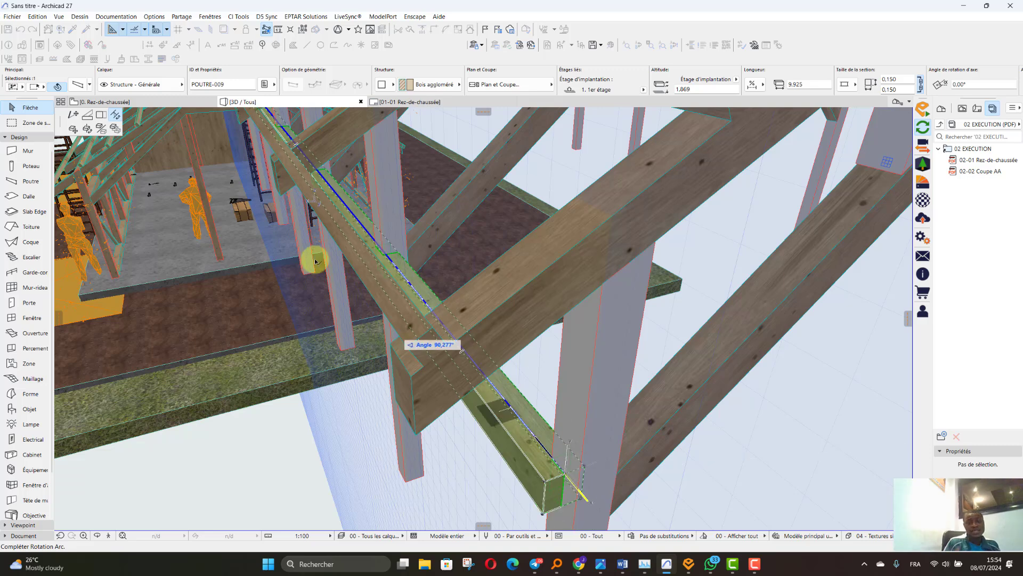
click(88, 129)
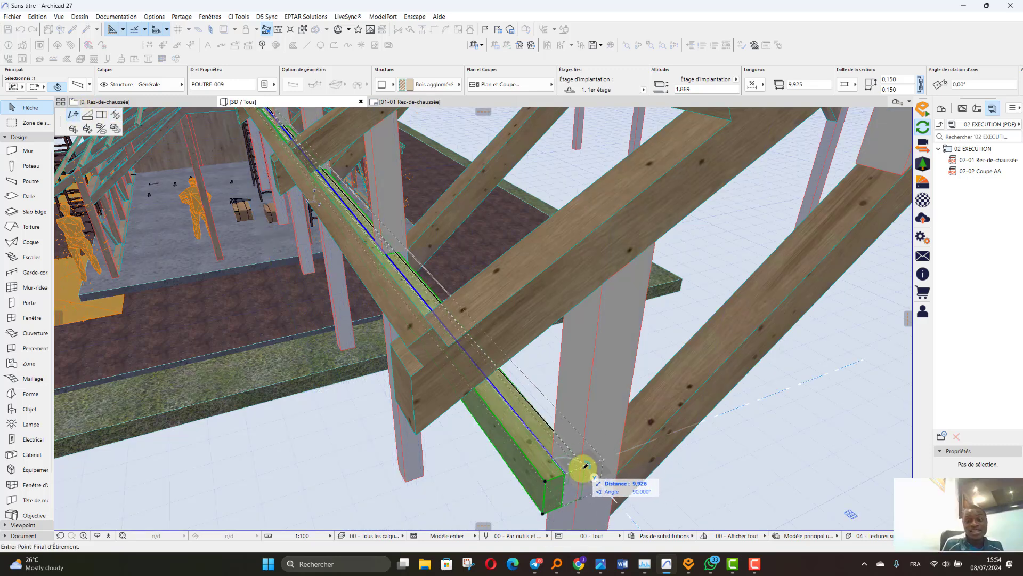
scroll(585, 465, up, 3)
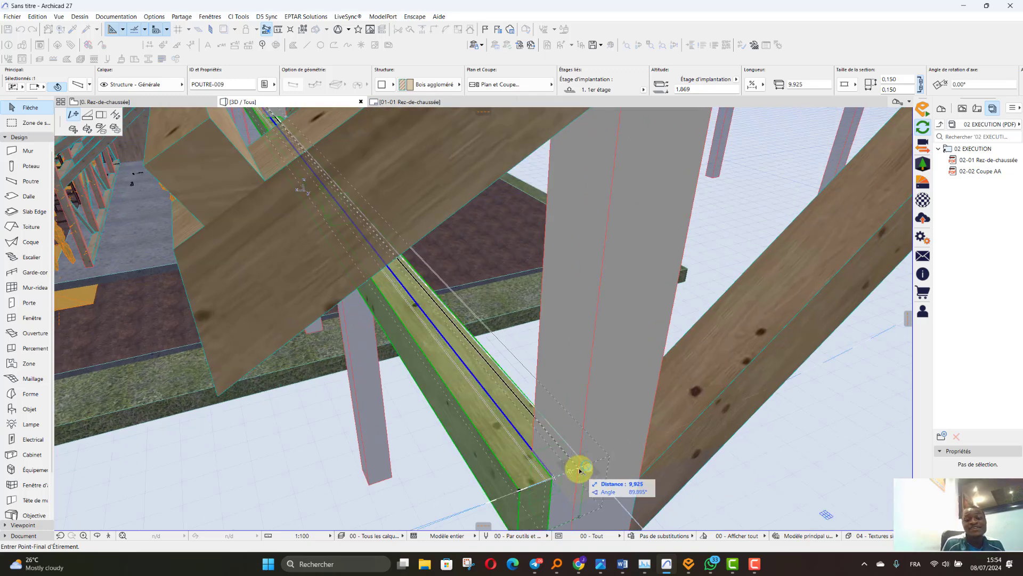
click(585, 468)
scroll(594, 388, down, 5)
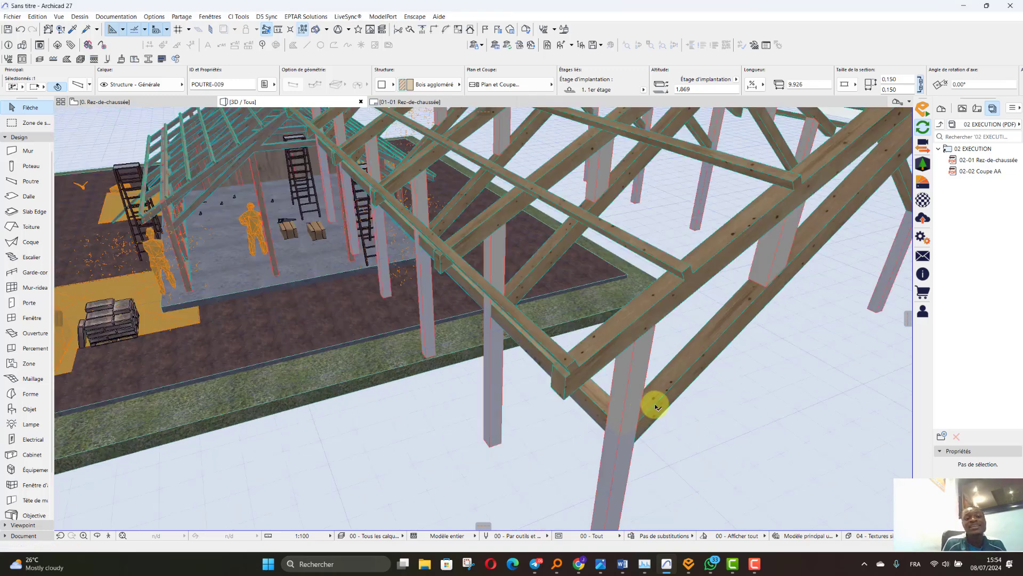
scroll(640, 417, up, 2)
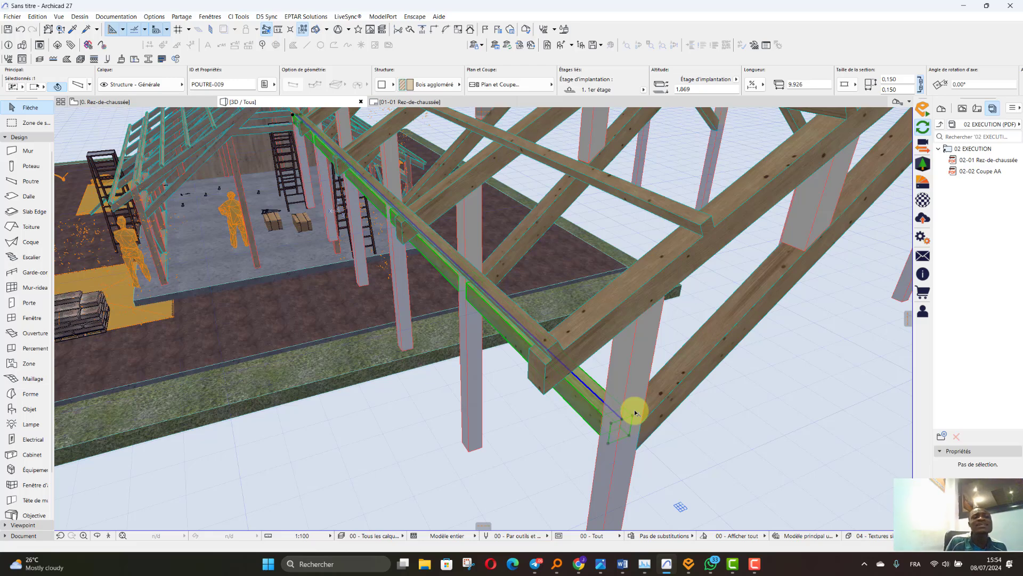
scroll(635, 413, up, 2)
key(Escape)
- Copy the horizontal long-side beam across the building onto the columns of the opposite long side, keeping its elevation of 1.869
click(97, 535)
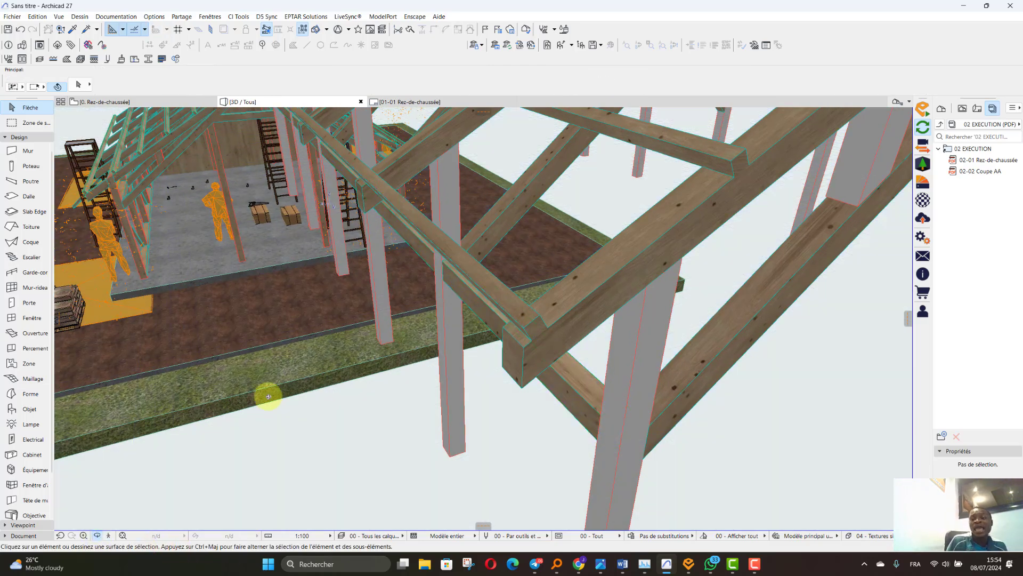
drag(396, 311, 655, 253)
scroll(655, 254, down, 10)
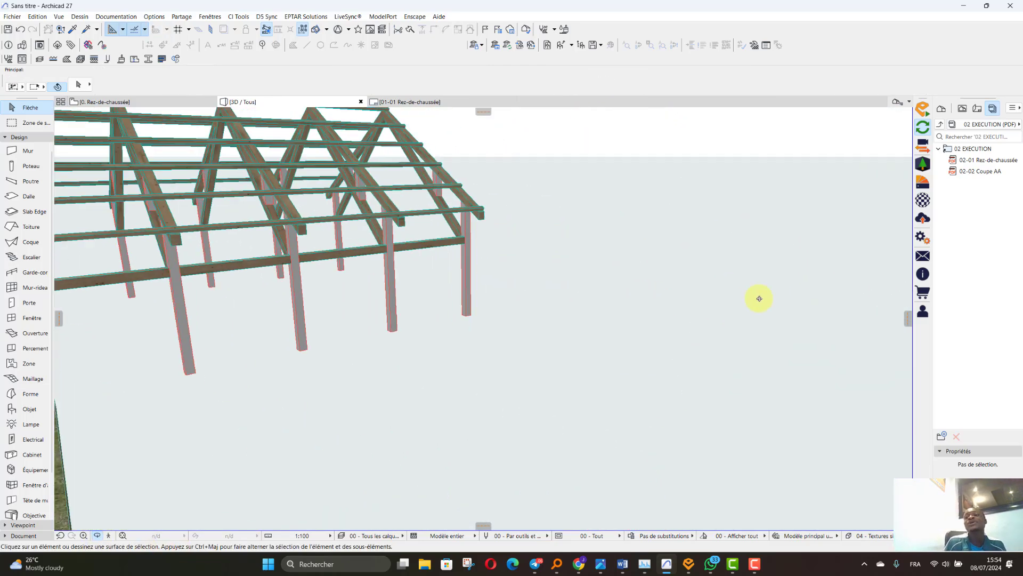
drag(774, 267, 382, 267)
scroll(382, 267, up, 8)
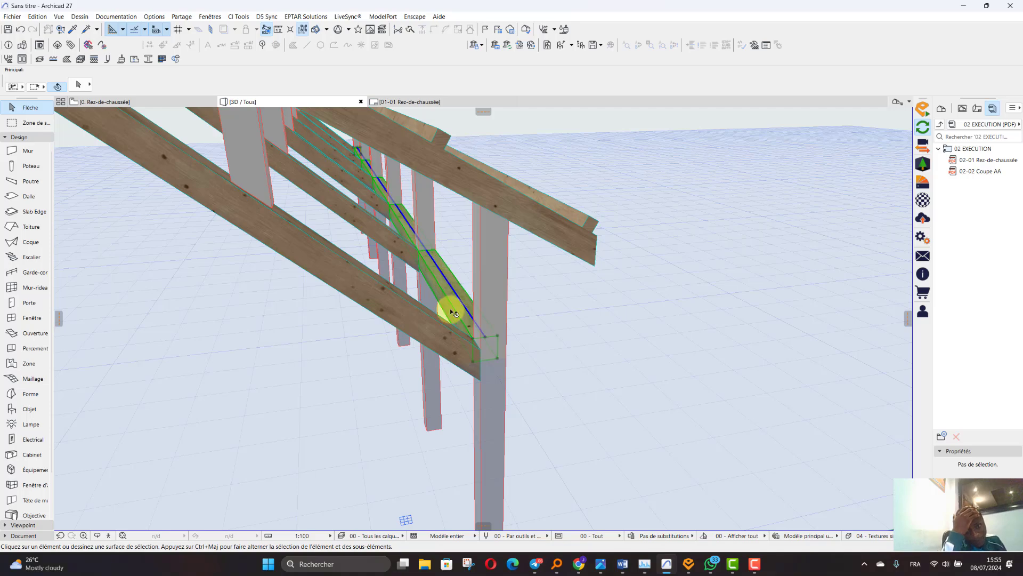
click(476, 347)
click(474, 341)
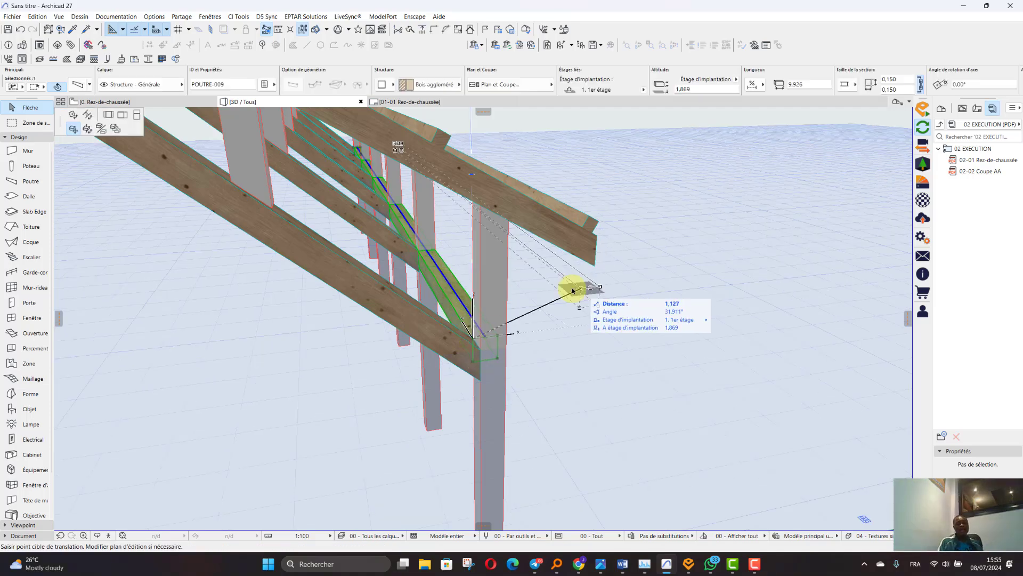
shift+middle_drag(565, 243, 444, 317)
scroll(263, 325, up, 4)
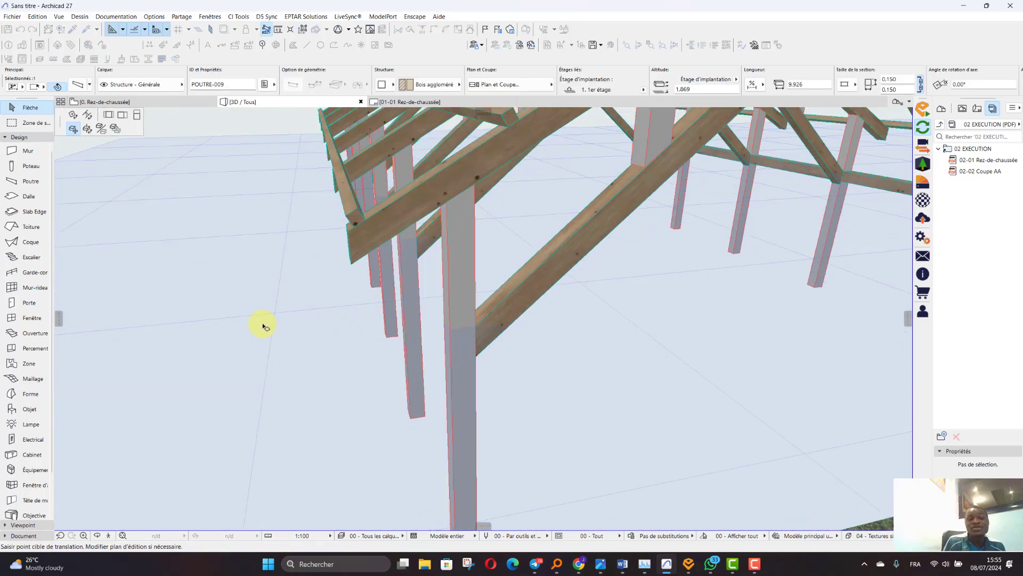
scroll(657, 382, down, 2)
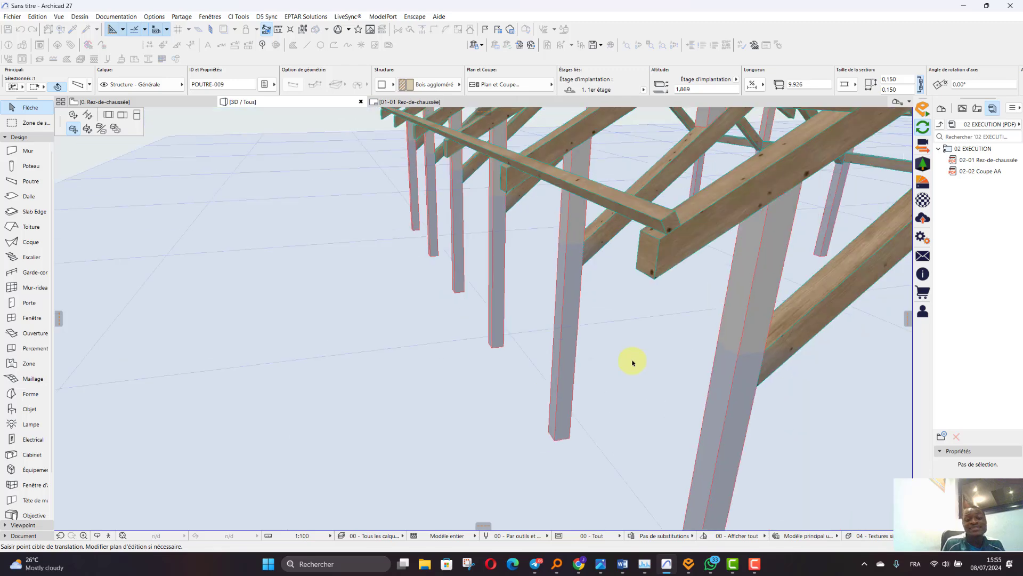
click(719, 342)
scroll(466, 354, down, 6)
click(81, 503)
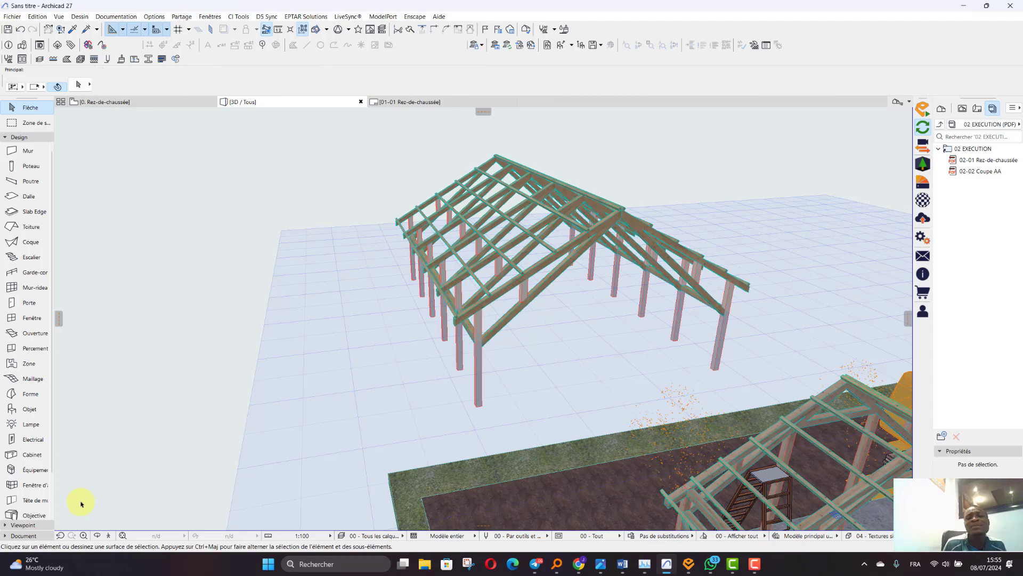
- Draw a rectangular reinforced-concrete slab 0.350 thick between diagonally opposite corner columns, at the feet of the columns
click(98, 536)
drag(539, 332, 551, 297)
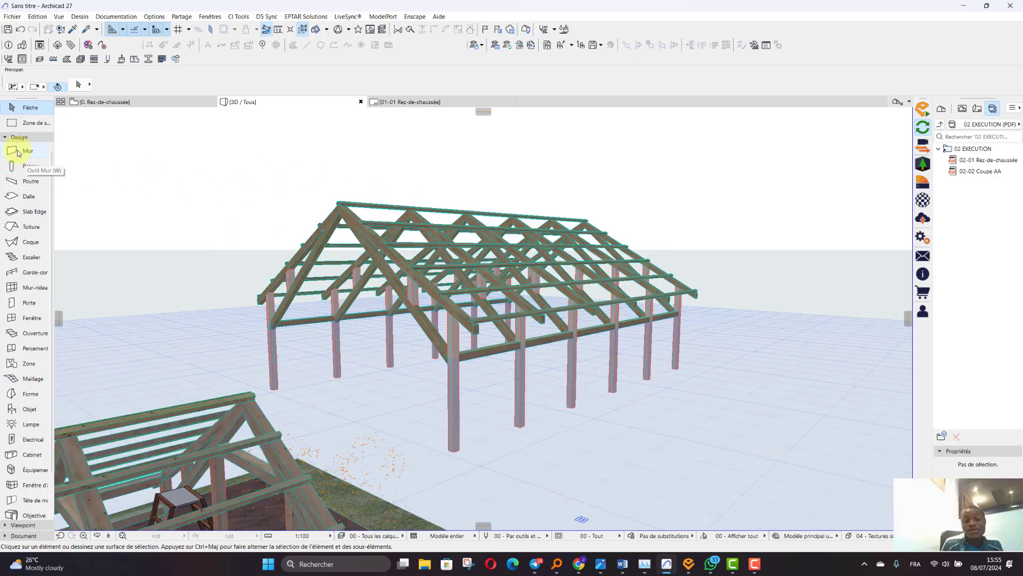
click(13, 197)
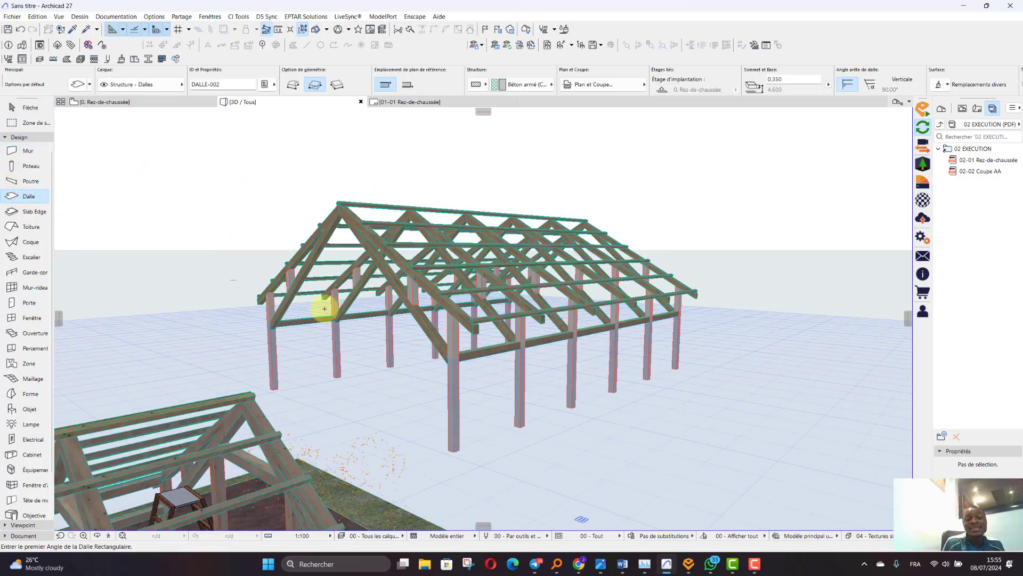
click(271, 387)
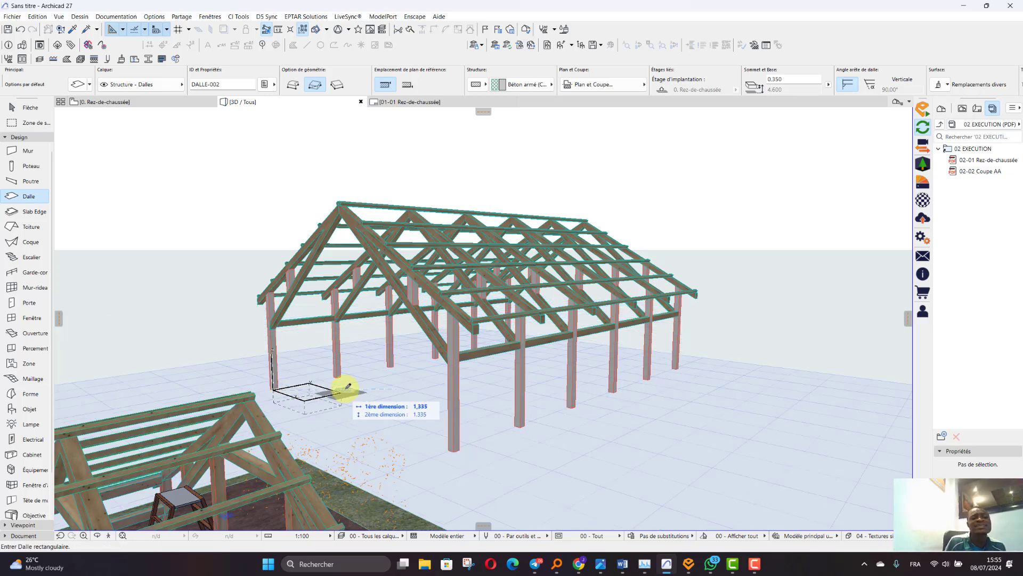
click(681, 366)
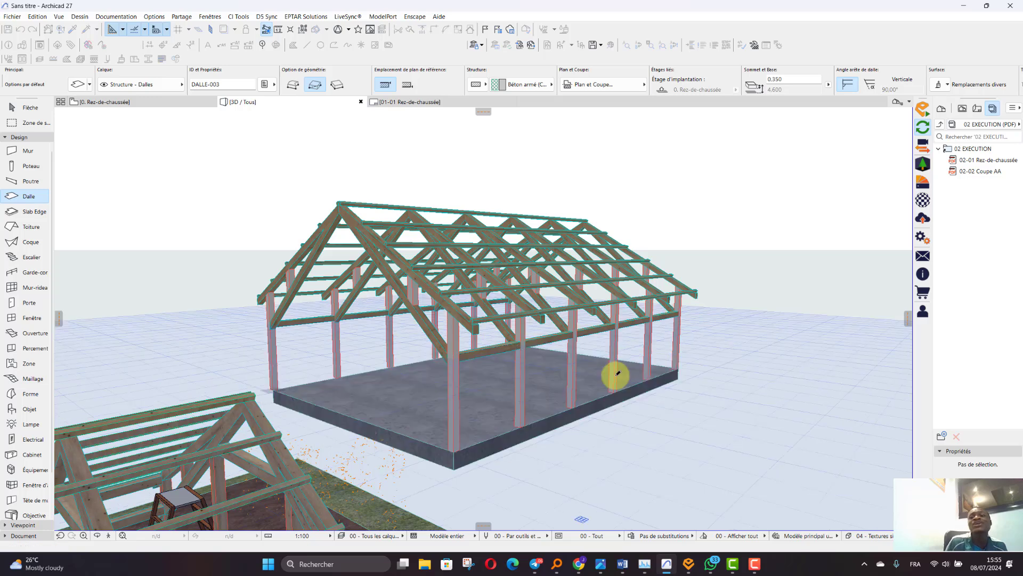
key(Escape)
click(326, 385)
click(326, 385)
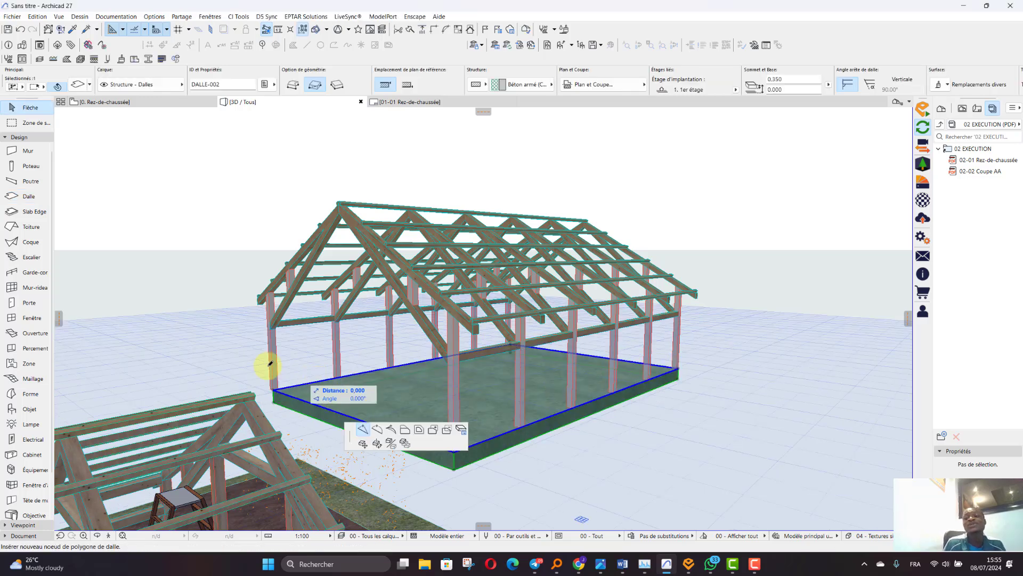
scroll(263, 327, up, 5)
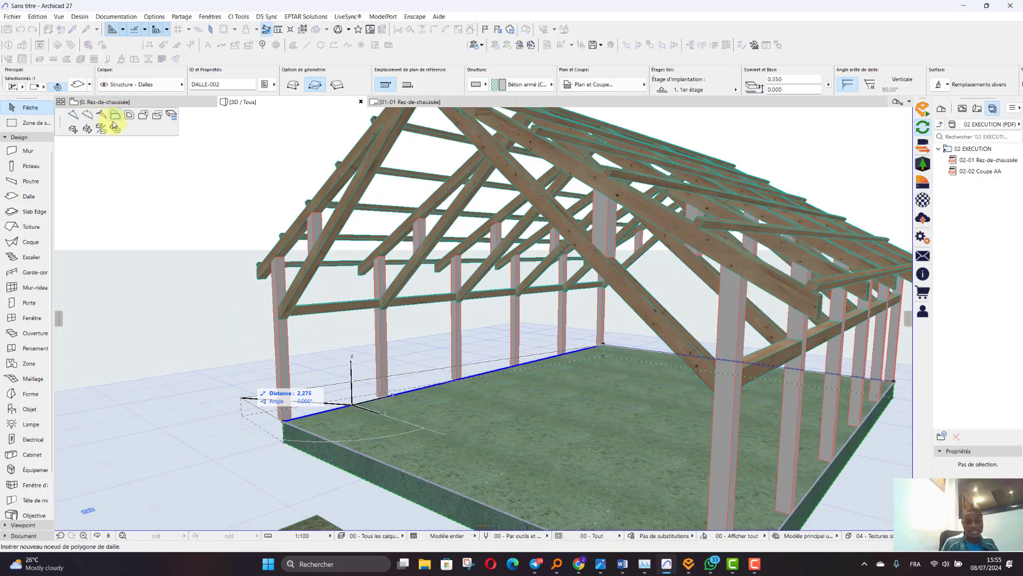
click(114, 126)
key(Escape)
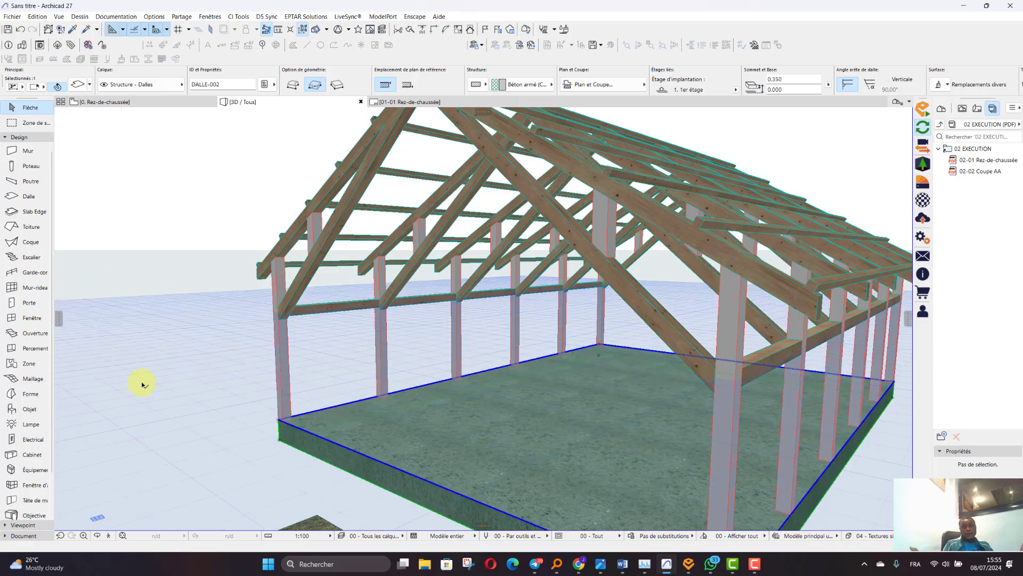
scroll(160, 383, down, 5)
key(Escape)
- Copy the floor slab straight down from its near corner to an elevation of -0.175
scroll(335, 424, up, 6)
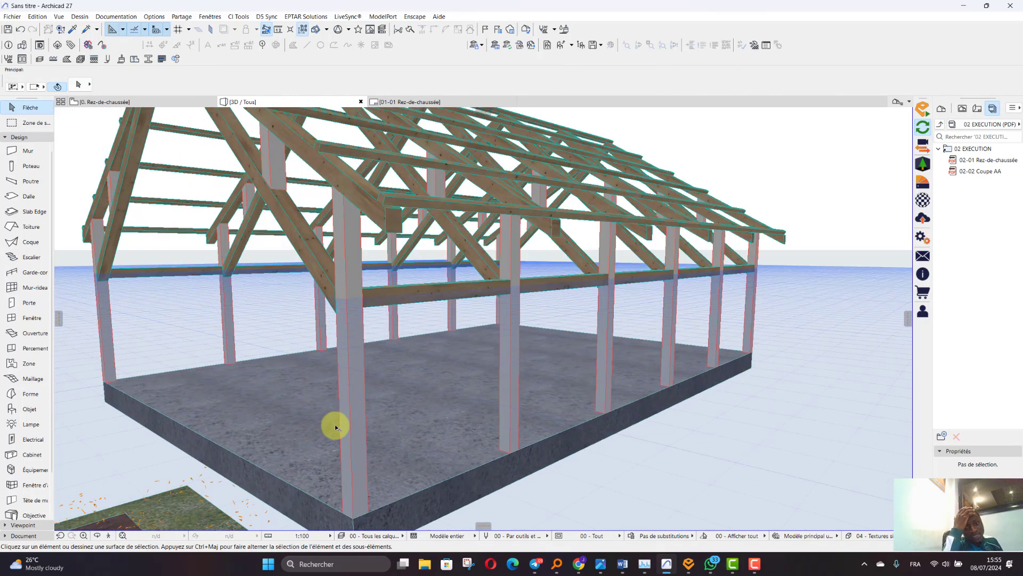
click(250, 418)
scroll(315, 411, down, 3)
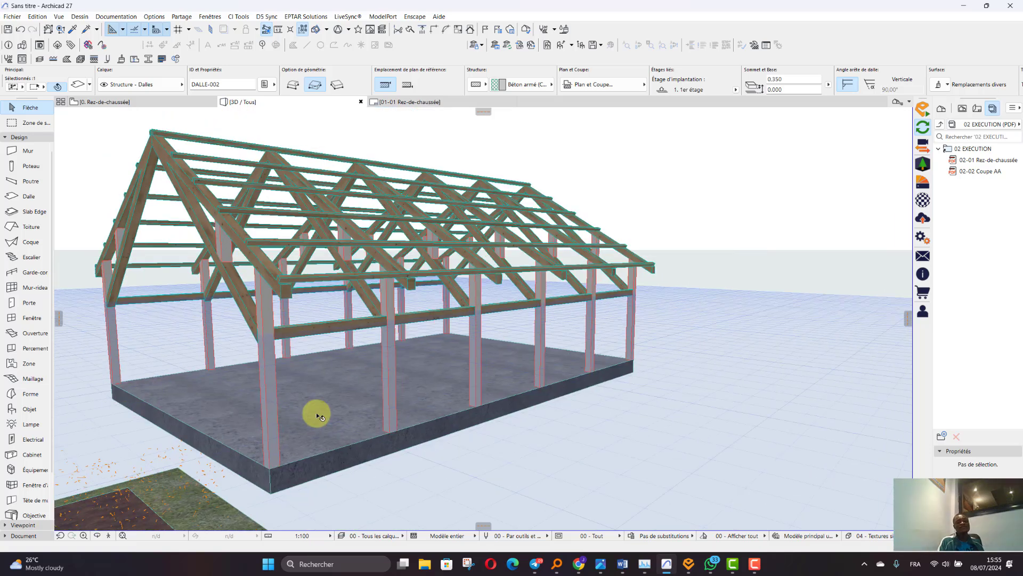
click(270, 472)
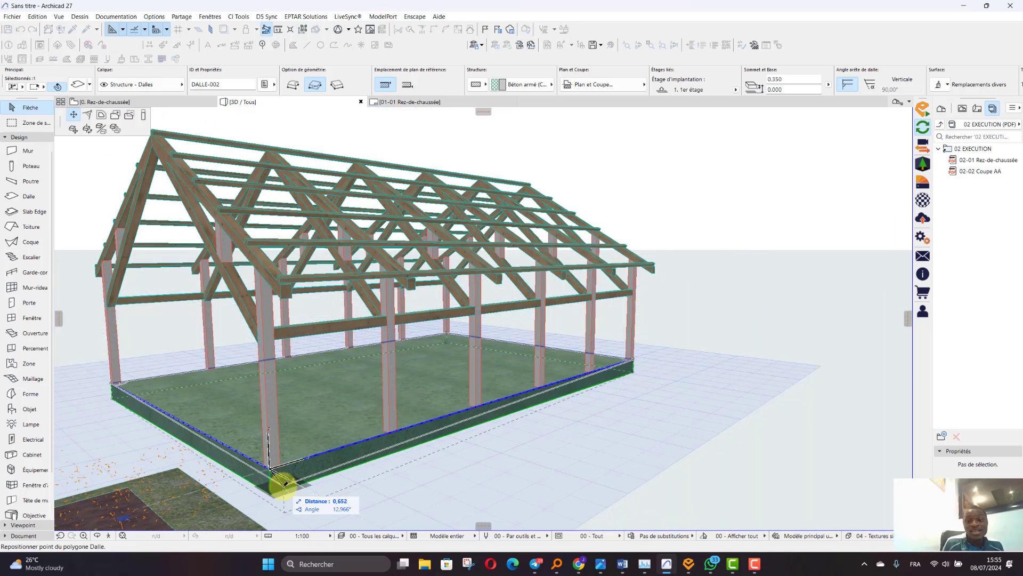
click(101, 116)
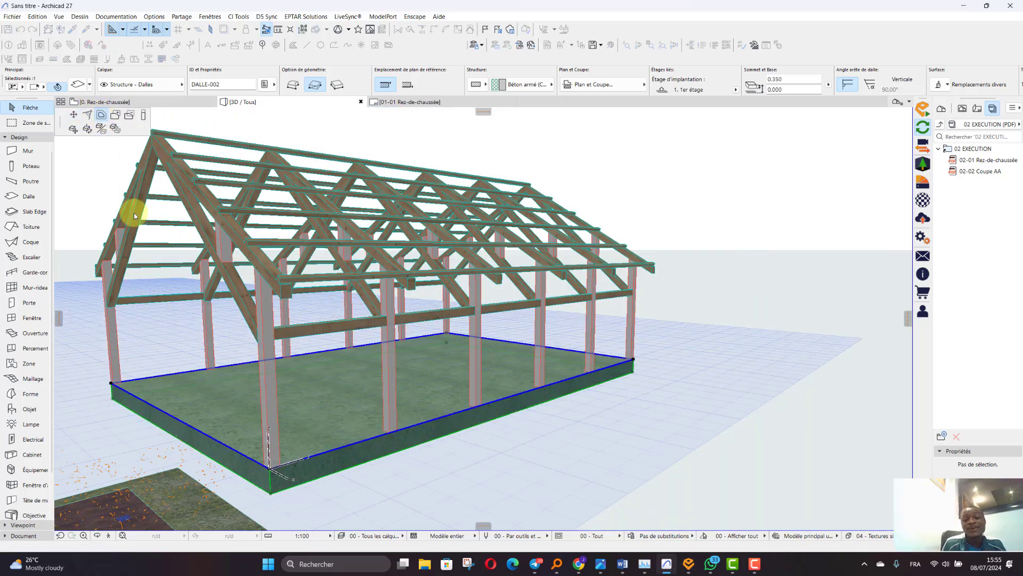
click(73, 130)
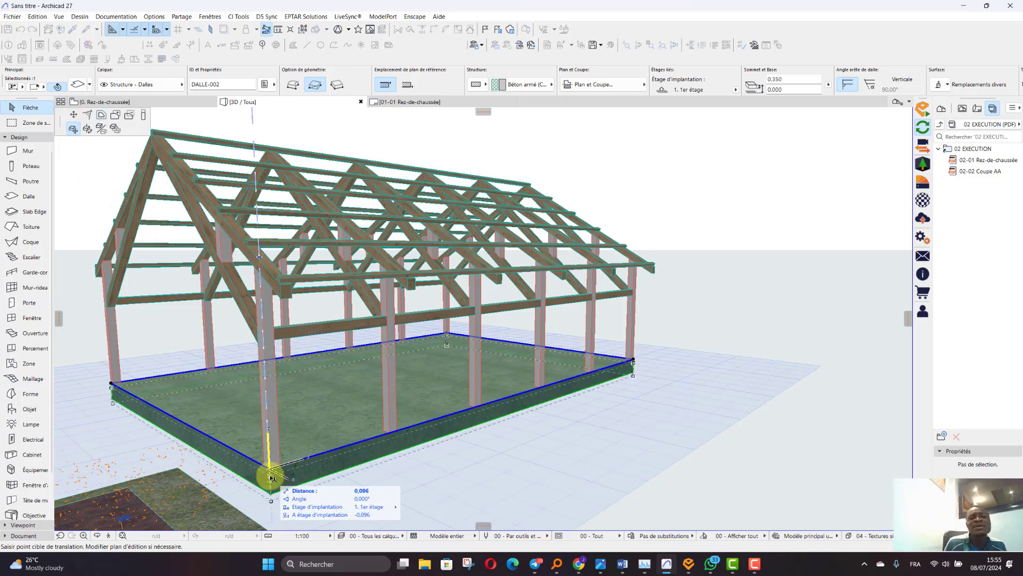
click(270, 481)
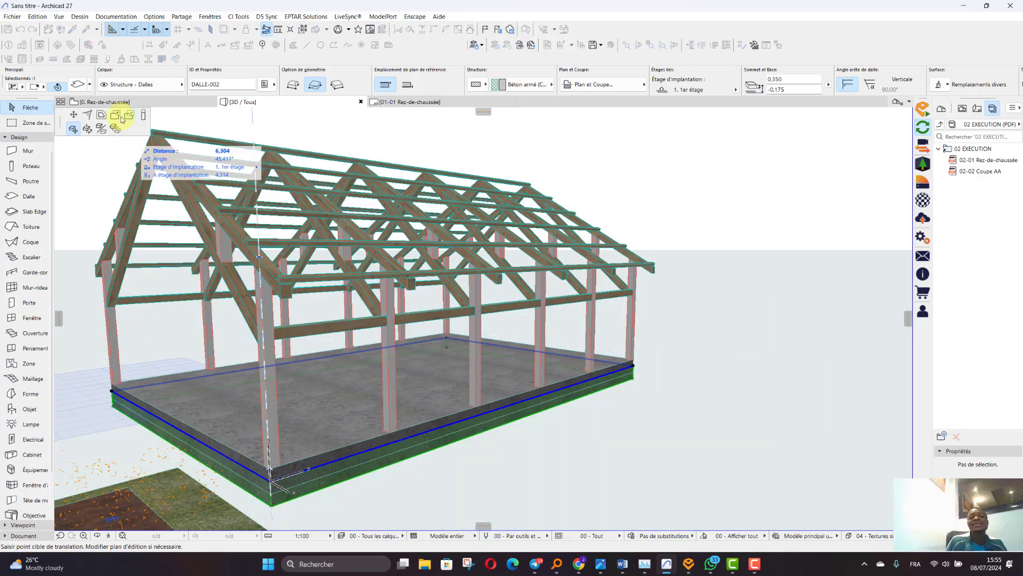
- Offset all edges of the lower base slab outward by about 1.5 so it extends beyond the upper slab
click(100, 115)
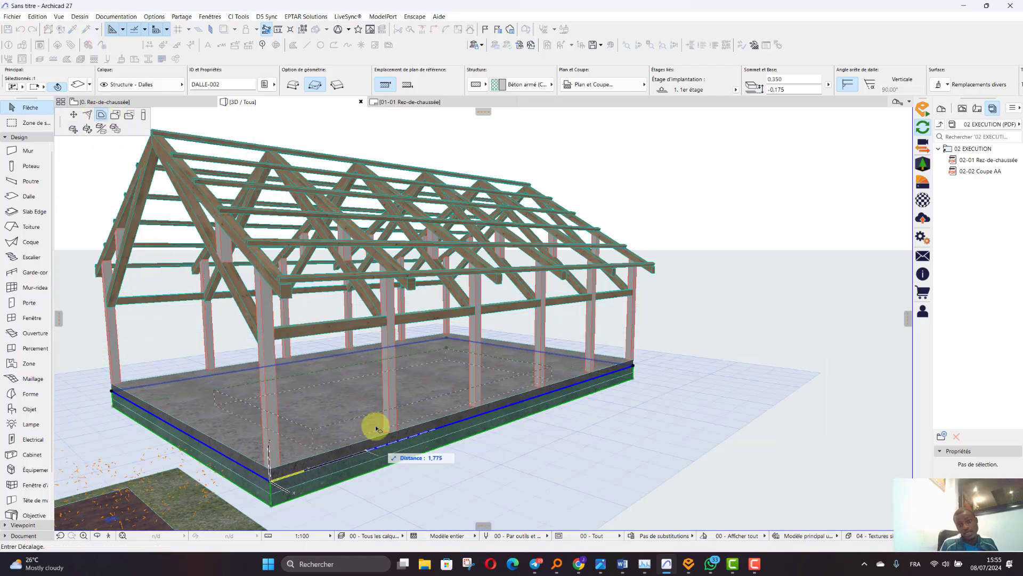
scroll(368, 413, down, 4)
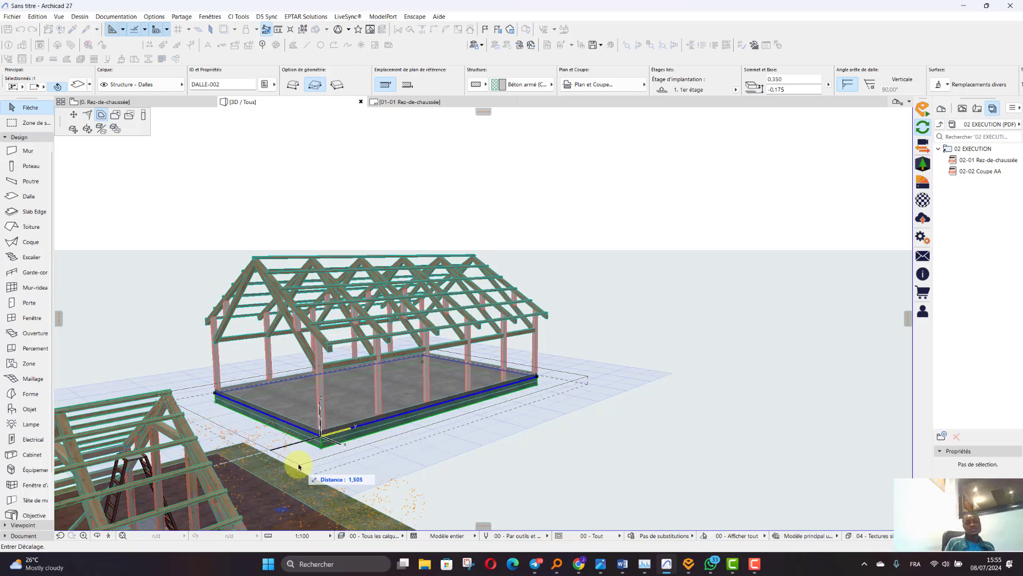
click(295, 471)
scroll(308, 407, up, 5)
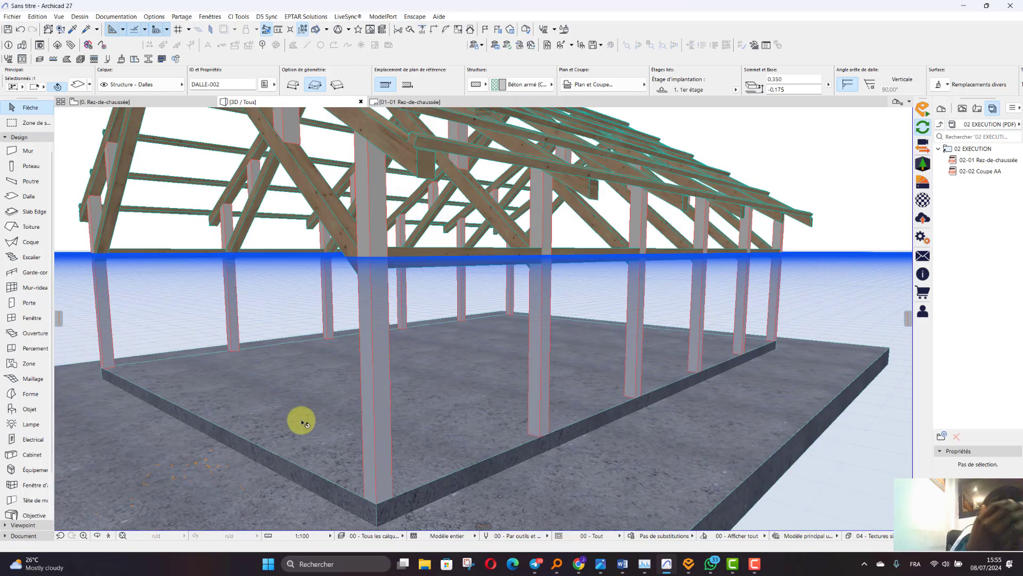
scroll(295, 420, down, 2)
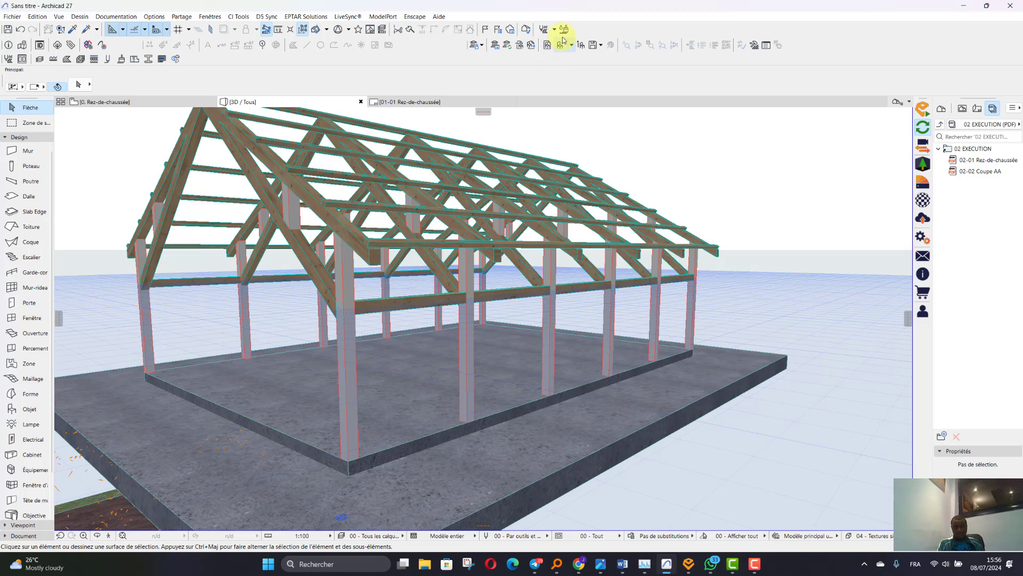
- Paint the surfaces of the widened lower slab with the Env. - Gravier material using the surface painter
scroll(578, 397, down, 15)
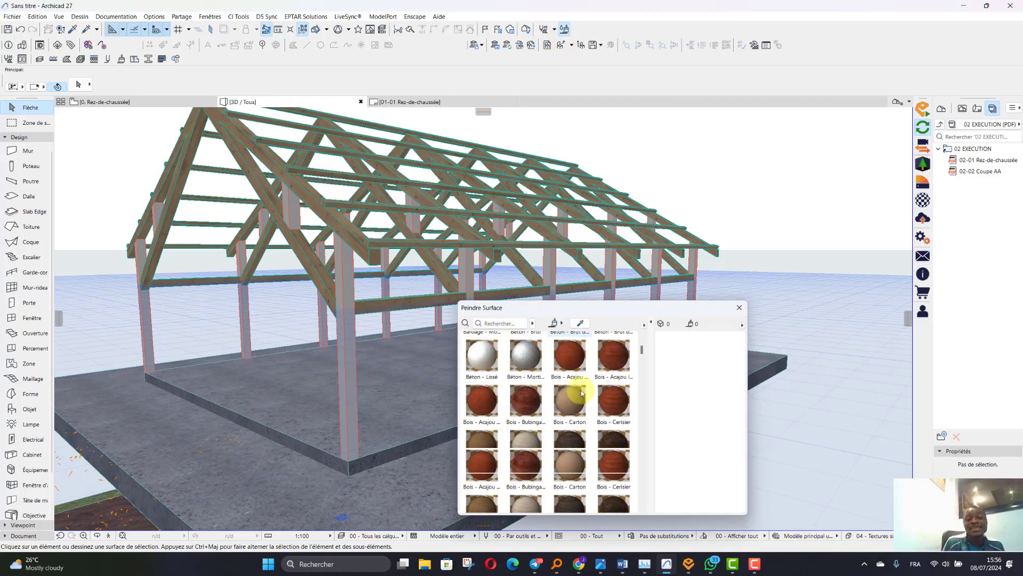
scroll(576, 412, down, 5)
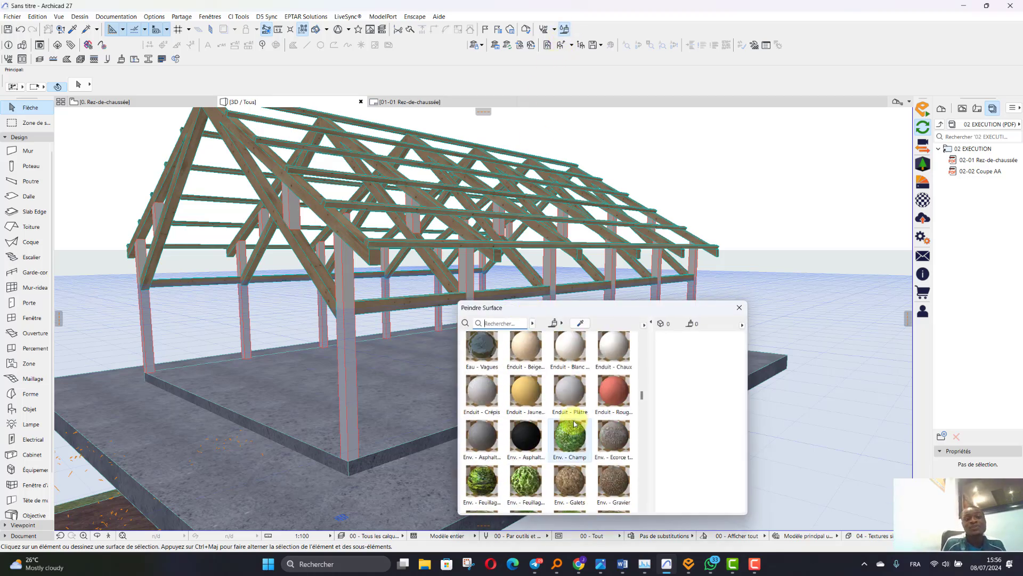
drag(625, 462, 457, 418)
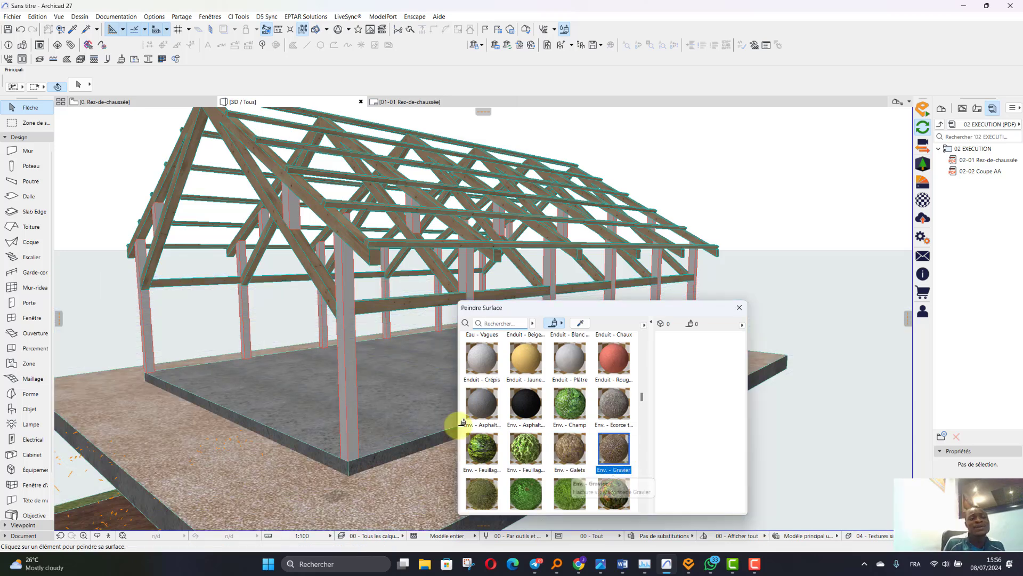
click(613, 451)
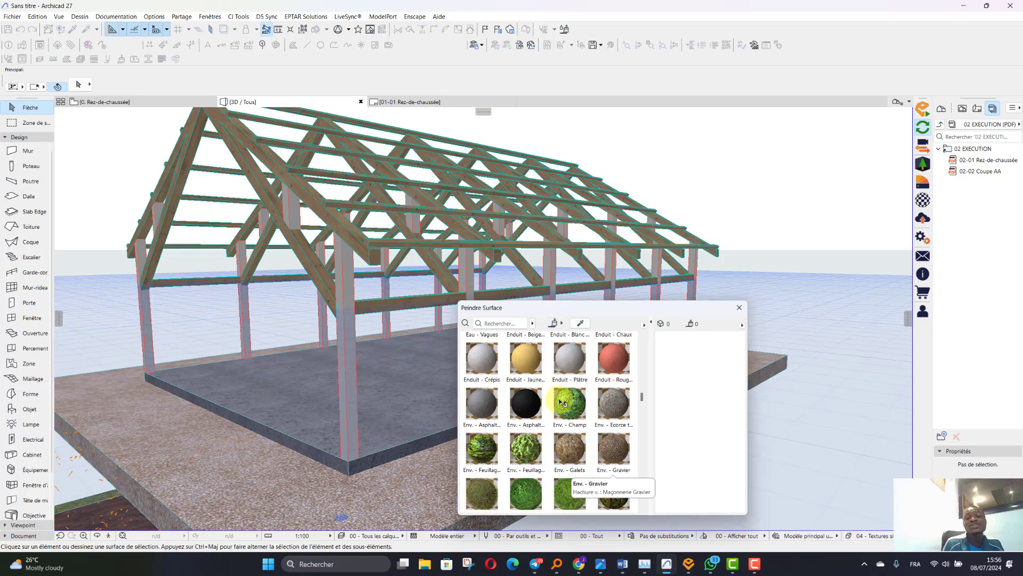
click(739, 307)
- Examine the new timber frame on its slabs, including the two horizontal beams along the long sides
scroll(272, 309, up, 2)
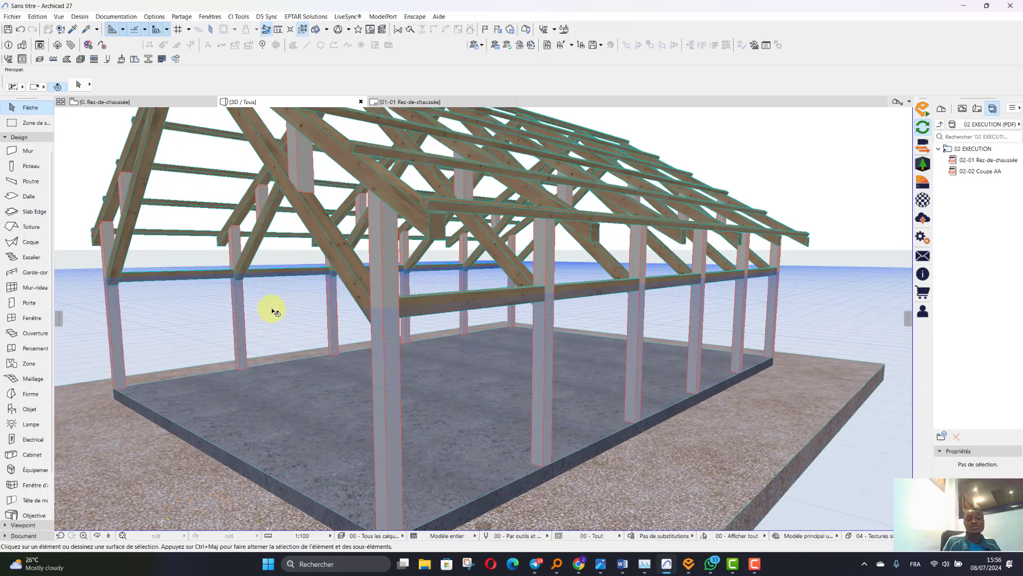
scroll(480, 325, down, 3)
scroll(283, 213, up, 5)
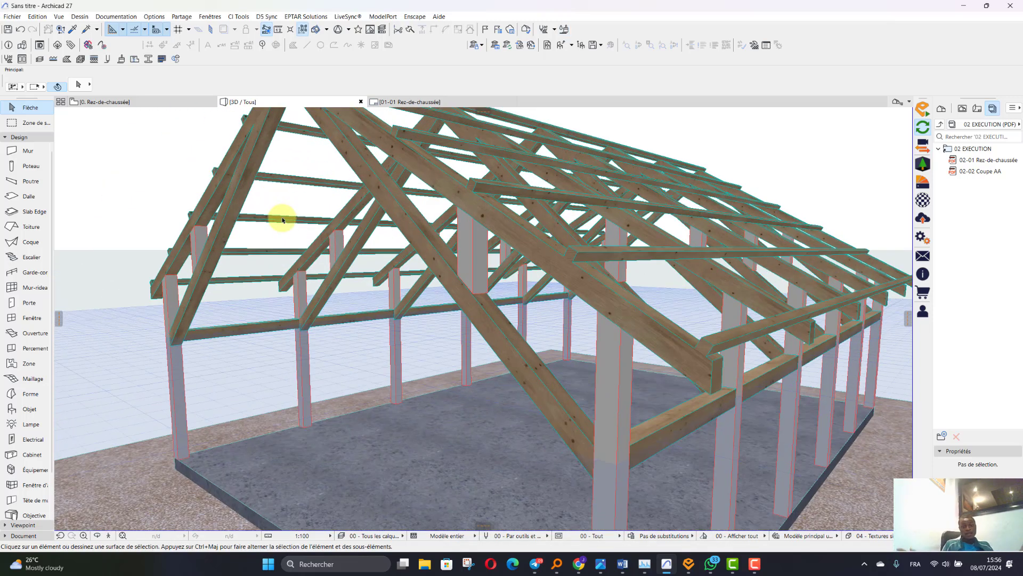
scroll(283, 216, down, 5)
scroll(274, 333, down, 2)
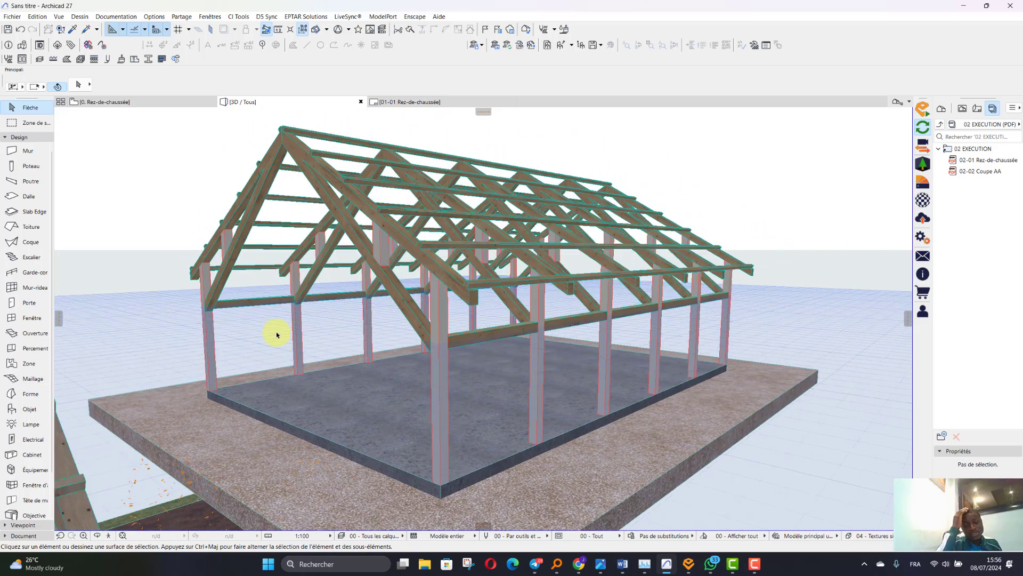
scroll(452, 419, up, 2)
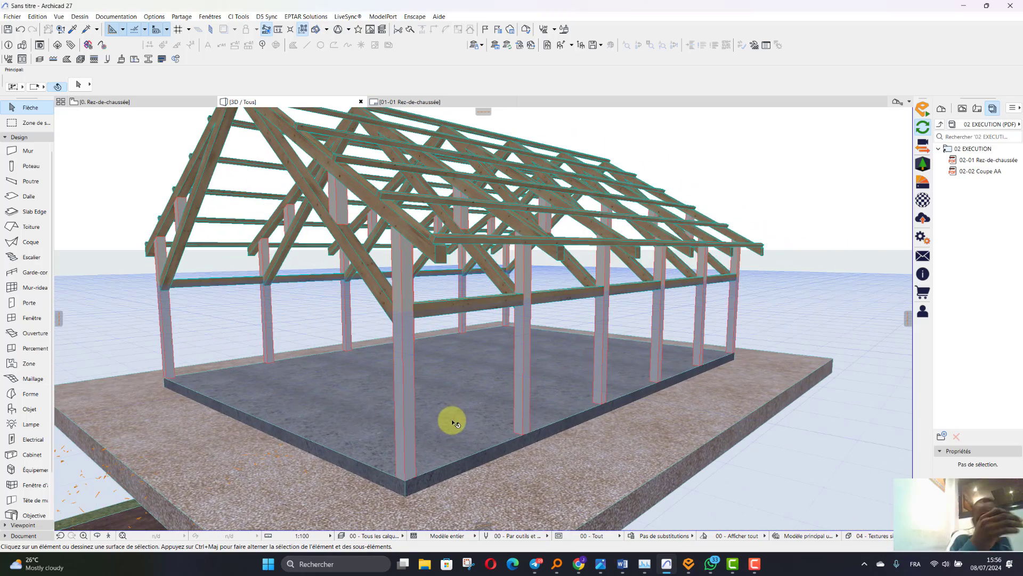
click(417, 304)
shift+click(206, 286)
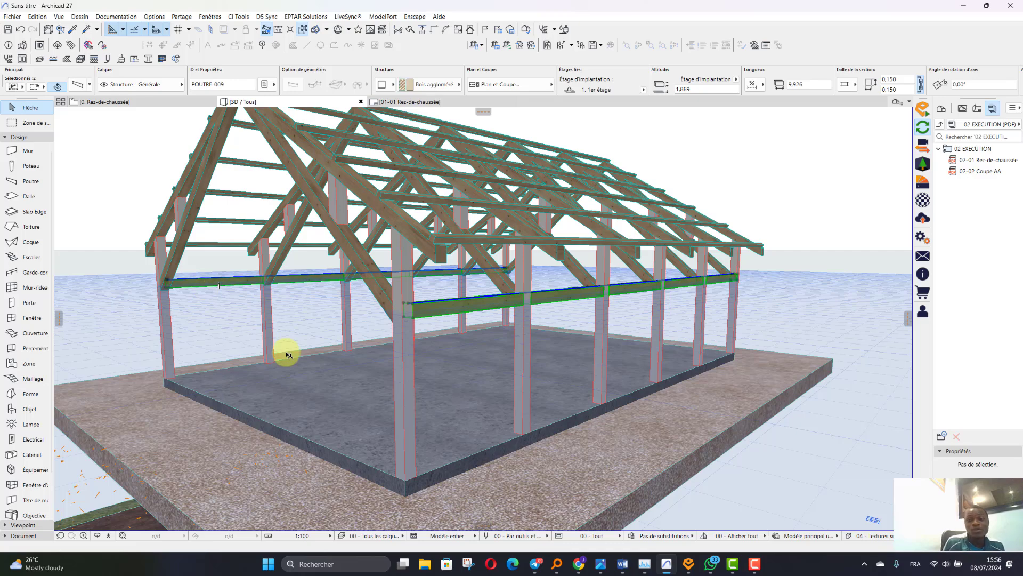
scroll(366, 411, up, 2)
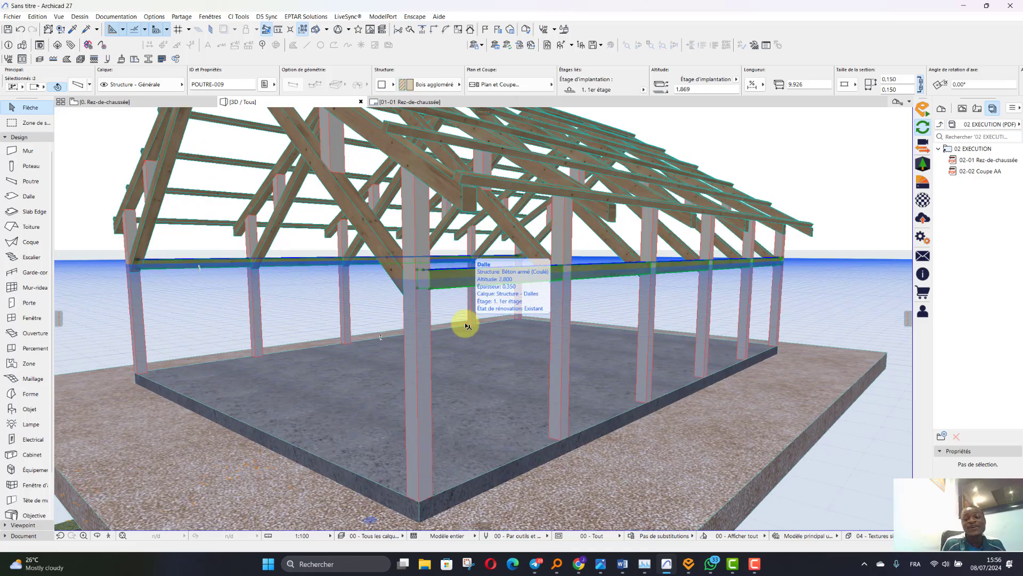
key(Escape)
- Frame the original building from a low corner viewpoint with the new frame behind it, and switch to its rendered view in Enscape
scroll(553, 326, down, 8)
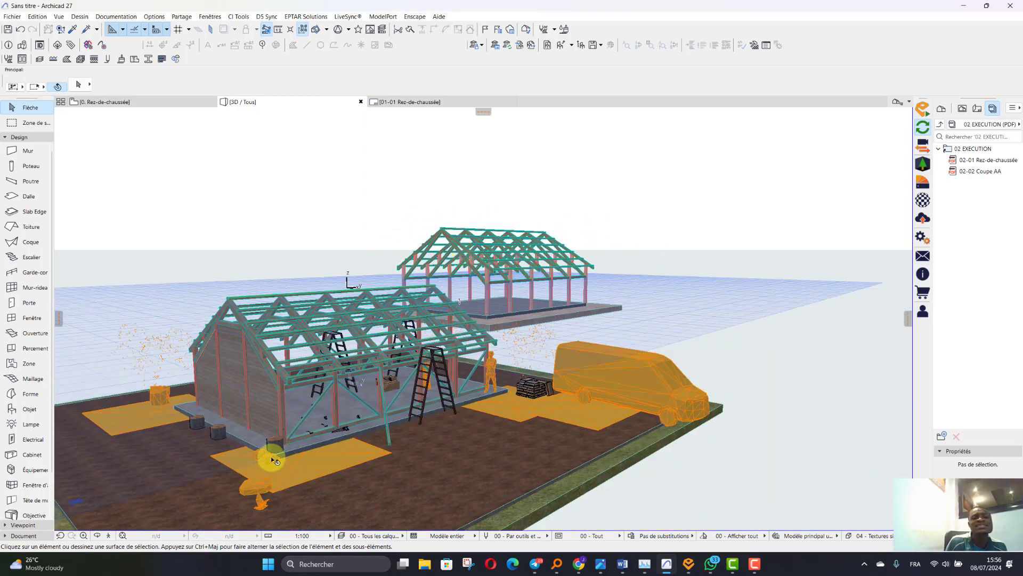
scroll(274, 461, up, 4)
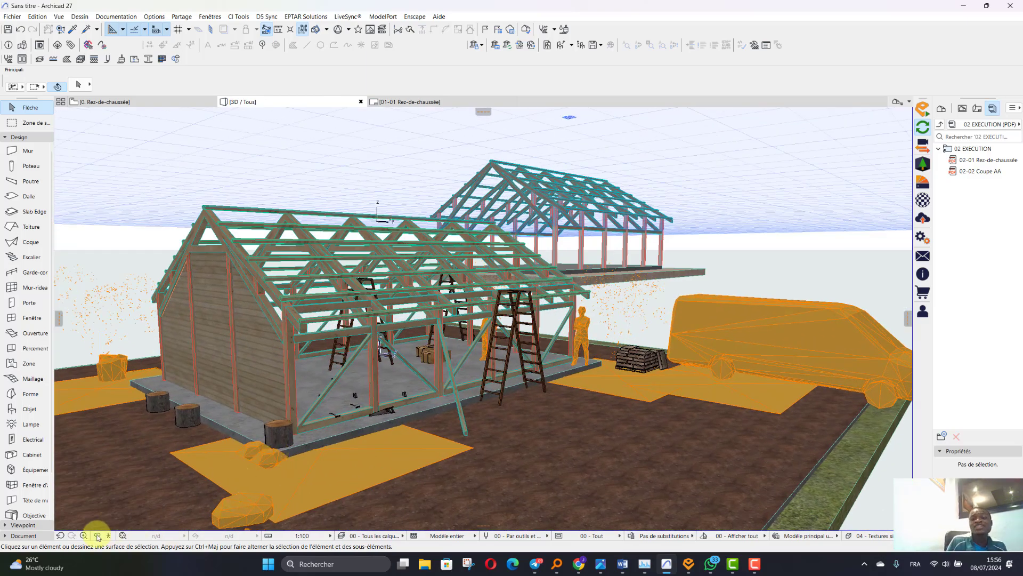
click(98, 536)
drag(250, 404, 310, 389)
drag(329, 453, 359, 399)
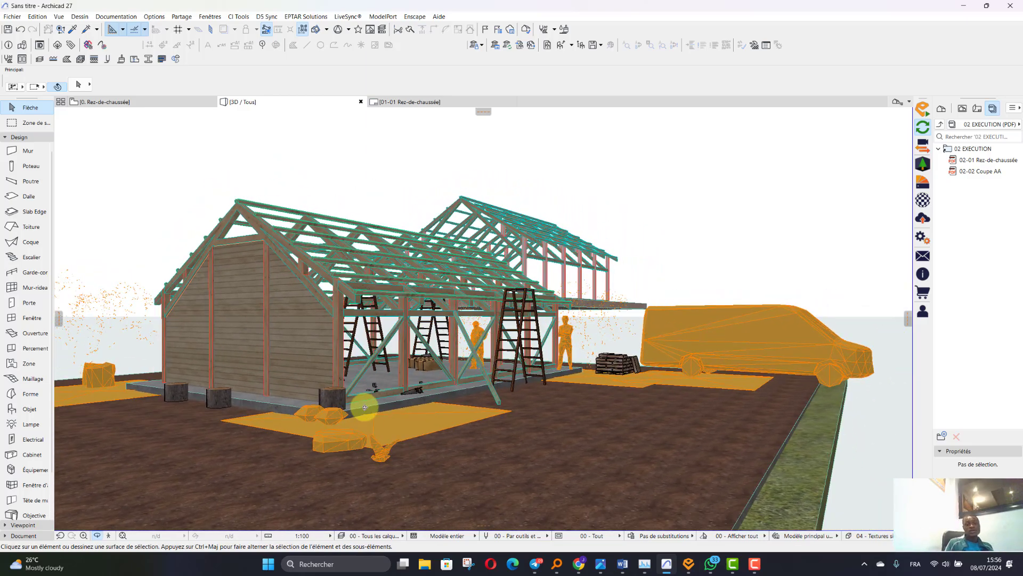
click(105, 536)
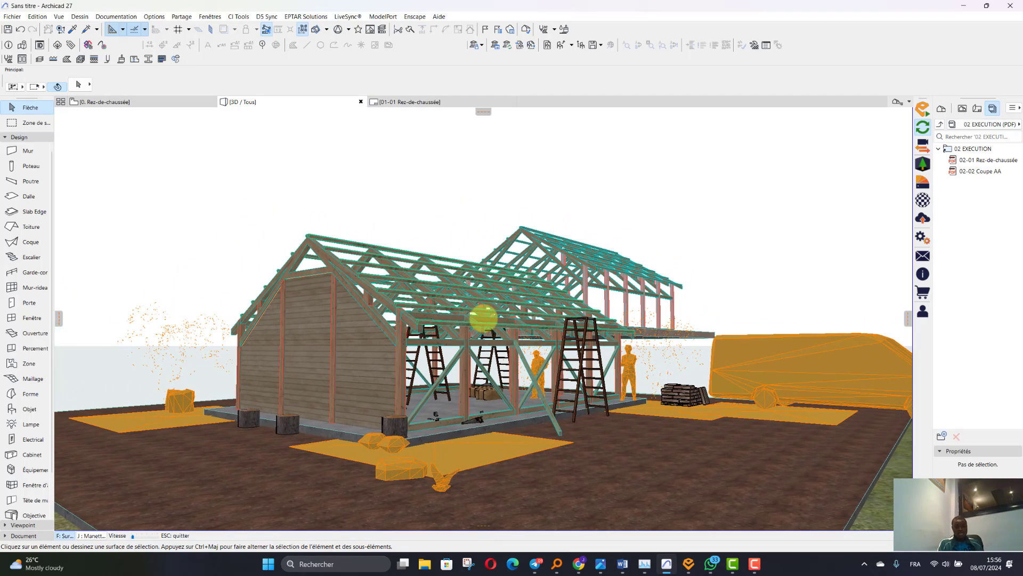
key(Up)
key(Up)
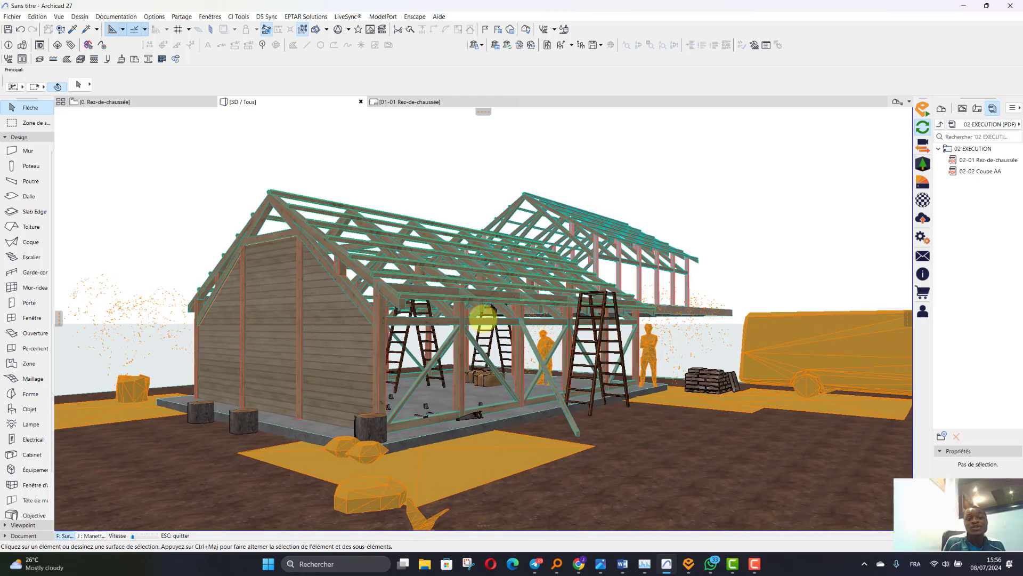
key(Escape)
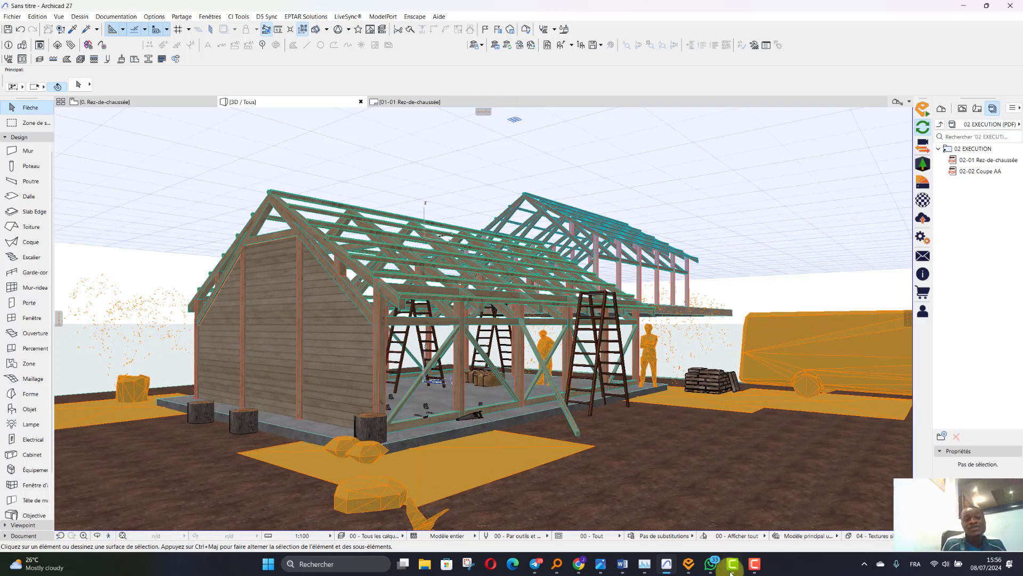
click(691, 563)
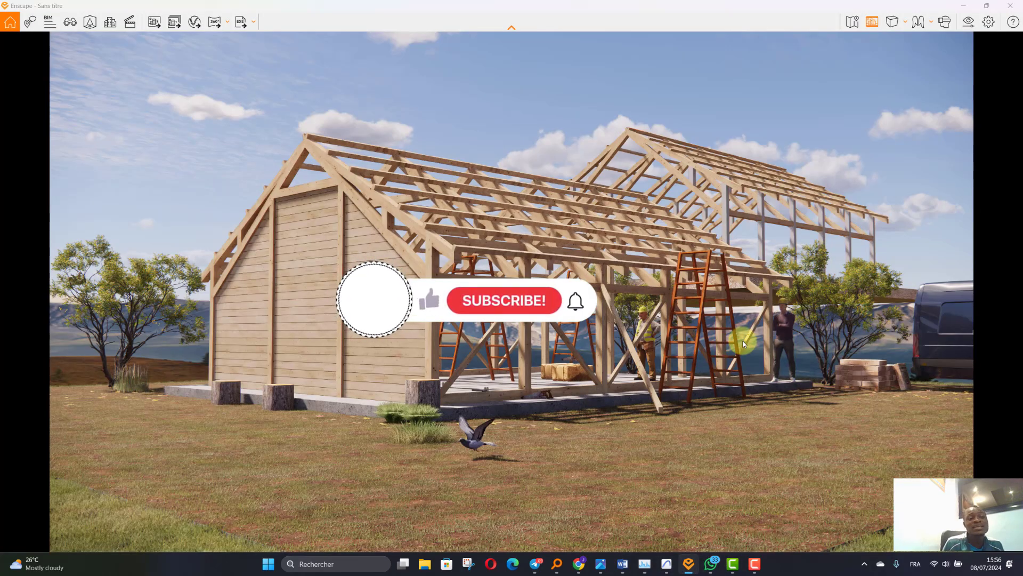